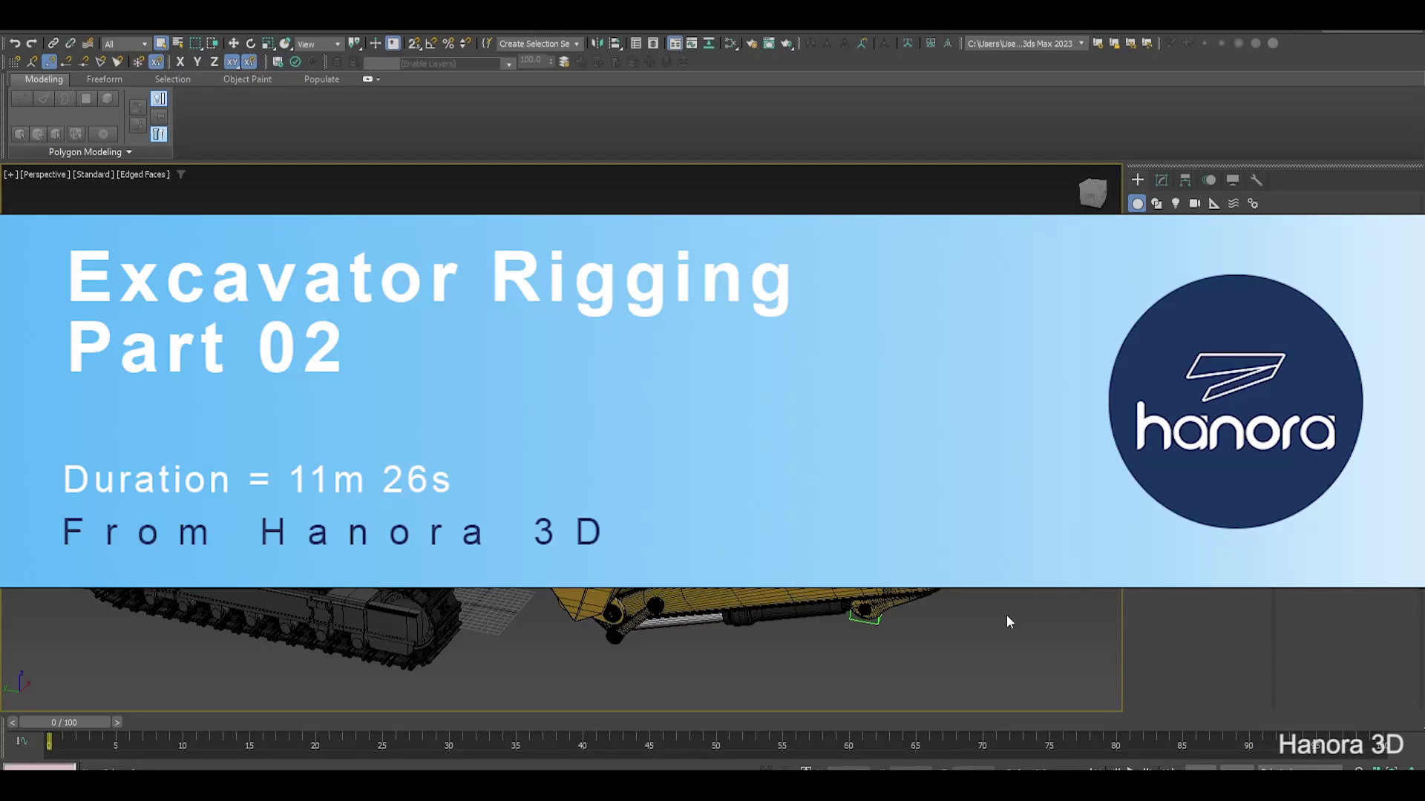
Orbit, zoom and pan the view to frame the excavator's boom and cab
middle_click_drag(1000, 621, 742, 623, "alt")
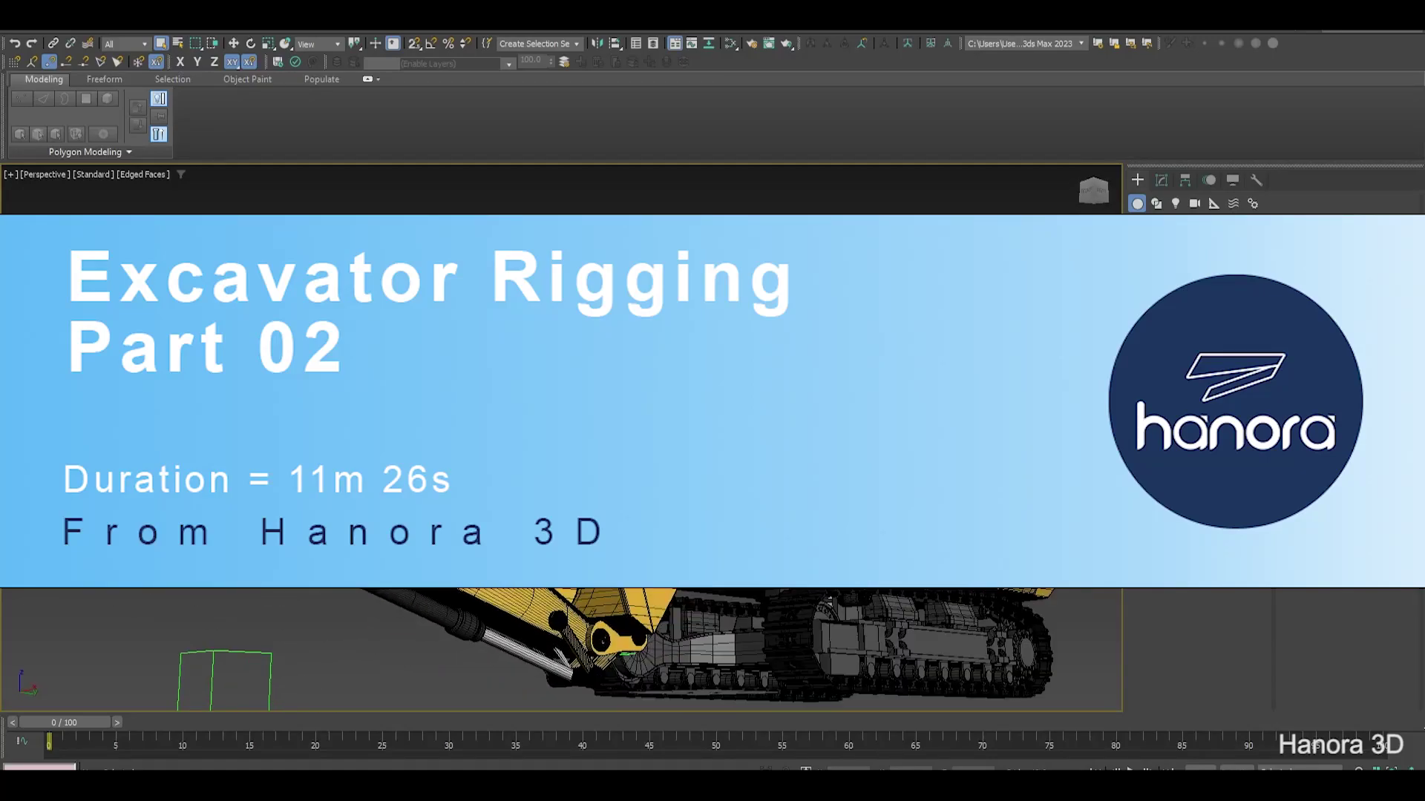
middle_click_drag(903, 603, 1076, 609, "alt")
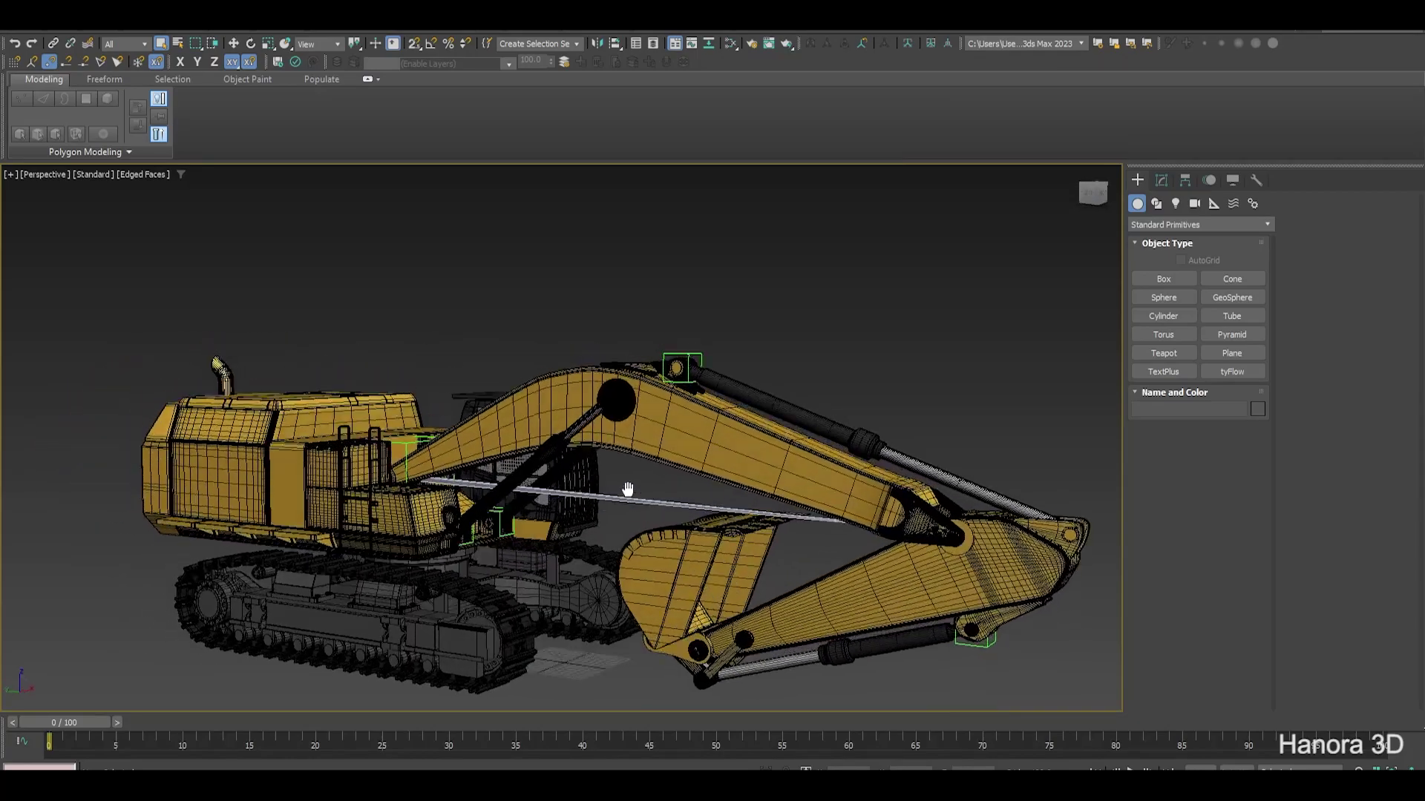
middle_click_drag(627, 493, 673, 496, "alt")
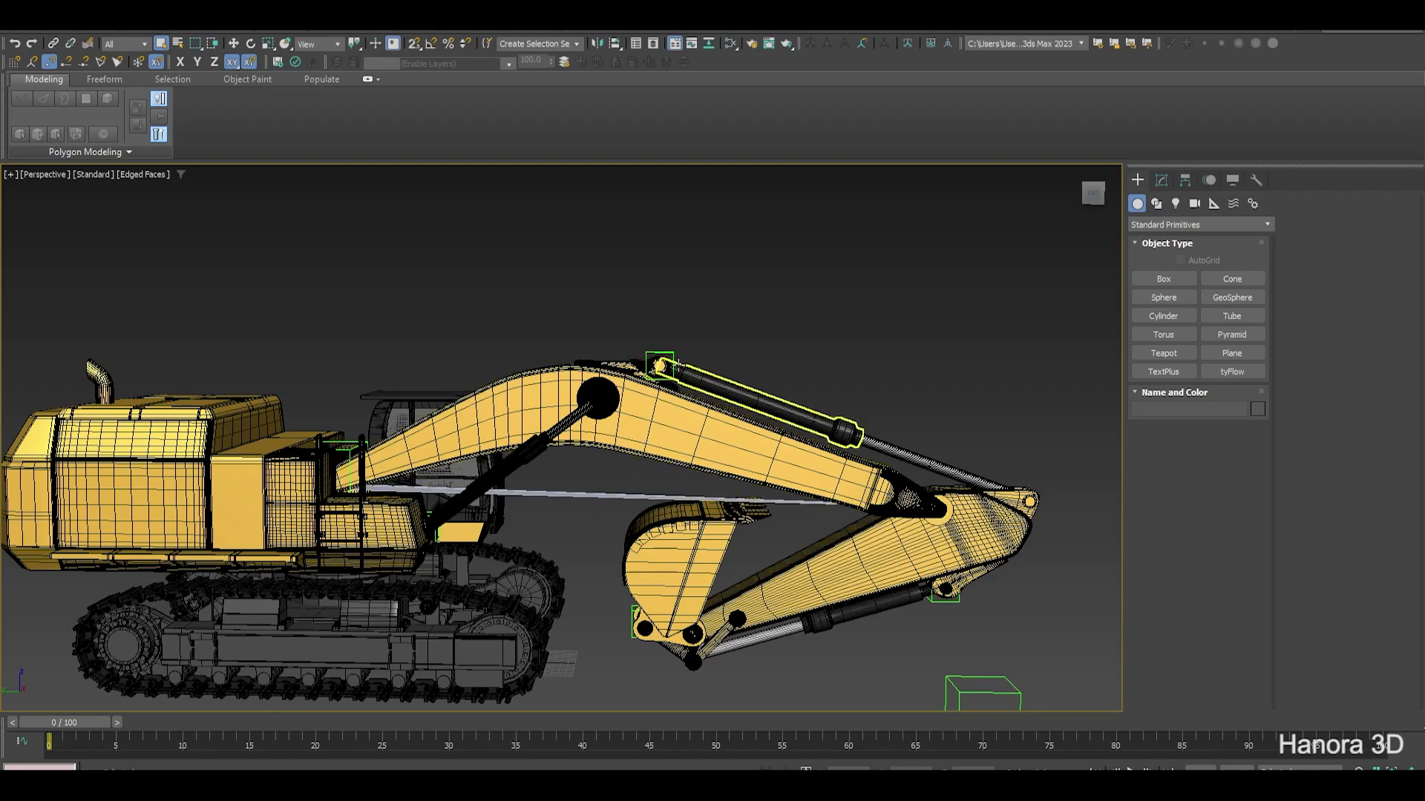
mouse_move(817, 549)
middle_mouse_down("alt")
mouse_move(811, 502)
mouse_move(779, 518)
middle_mouse_up("alt")
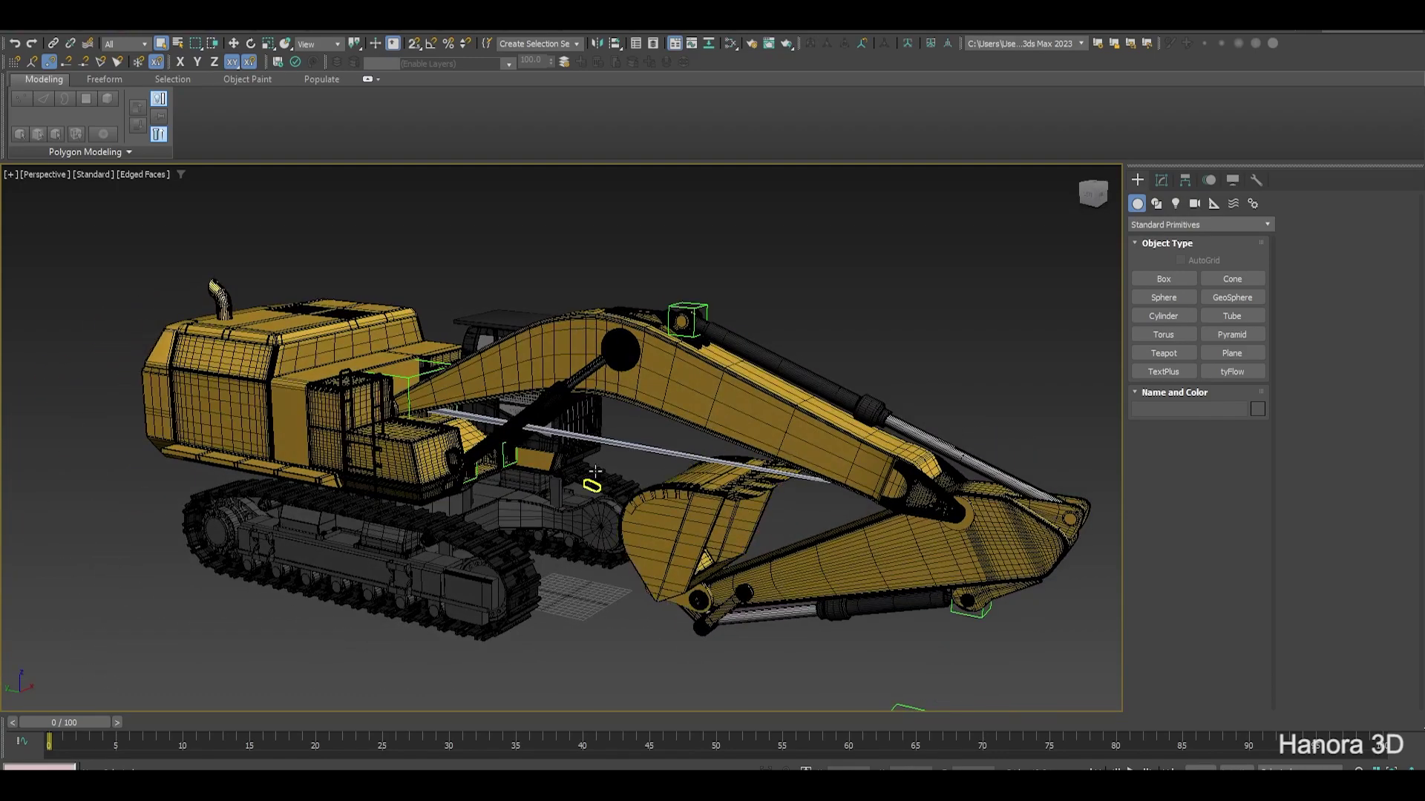
scroll(596, 471, "up", 2)
scroll(646, 464, "up", 2)
scroll(642, 486, "up", 2)
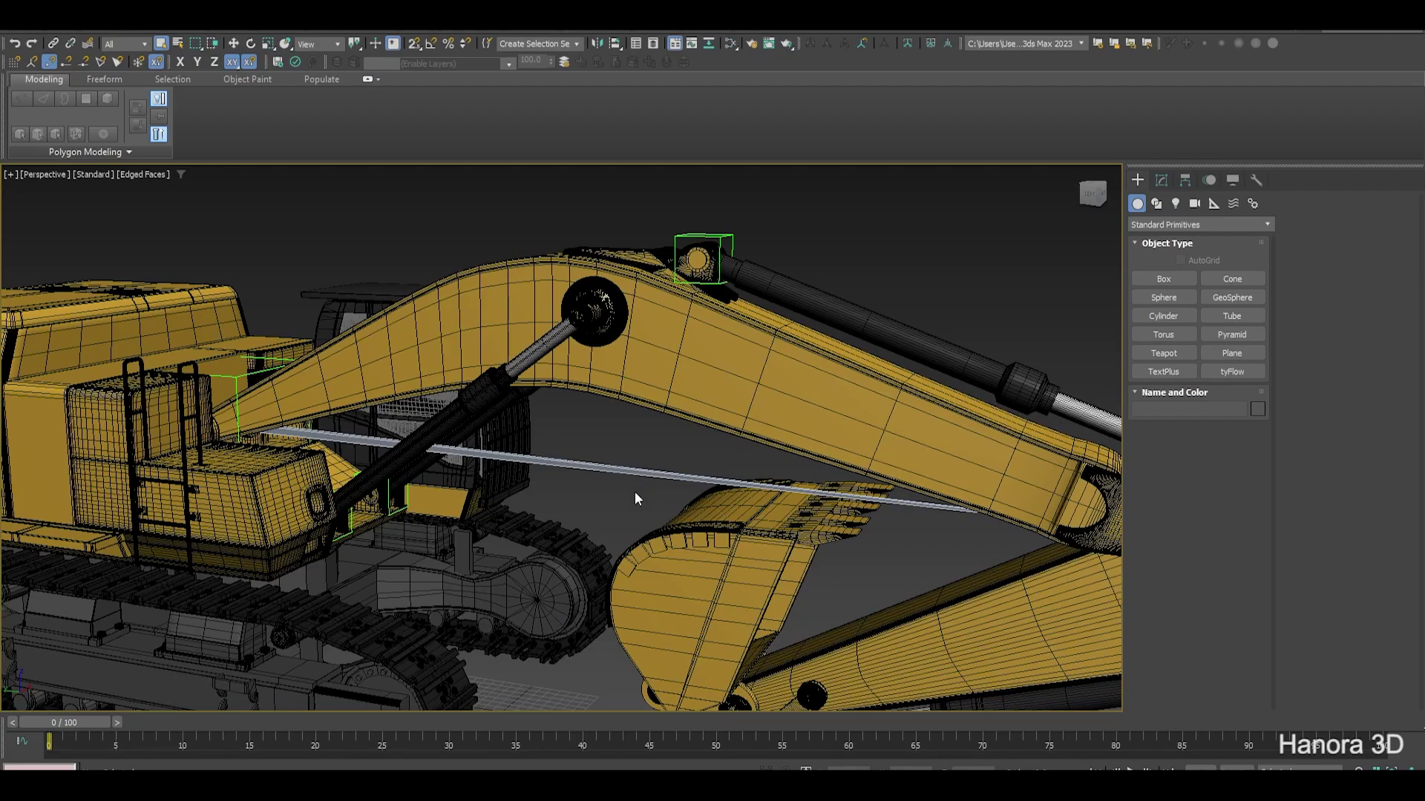
mouse_move(635, 491)
middle_mouse_down()
mouse_move(579, 438)
mouse_move(547, 471)
mouse_move(637, 481)
middle_mouse_up()
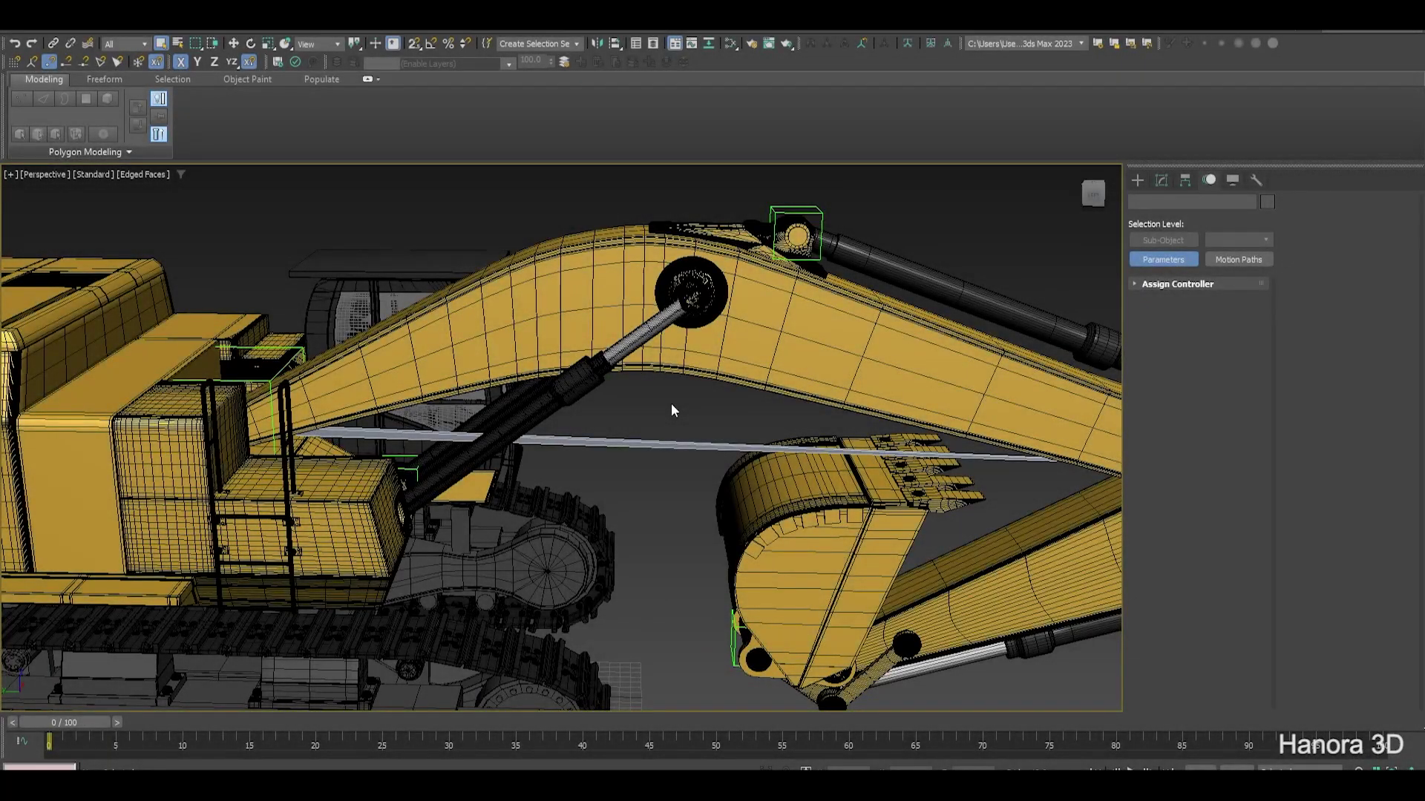
Create an HI Solver IK chain from Bone001 to Bone003 along the boom
left_click_drag(671, 402, 641, 469)
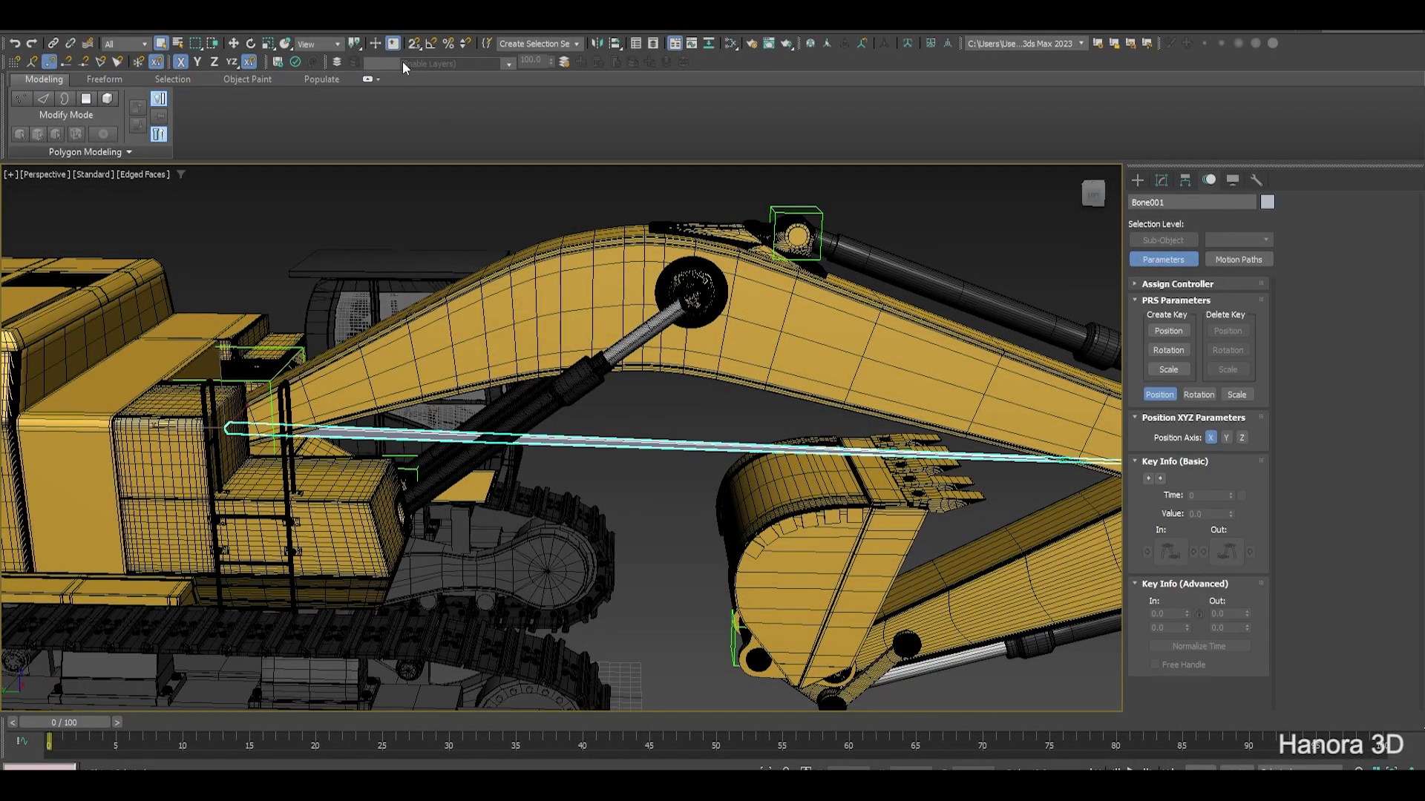
left_click(340, 26)
mouse_move(334, 86)
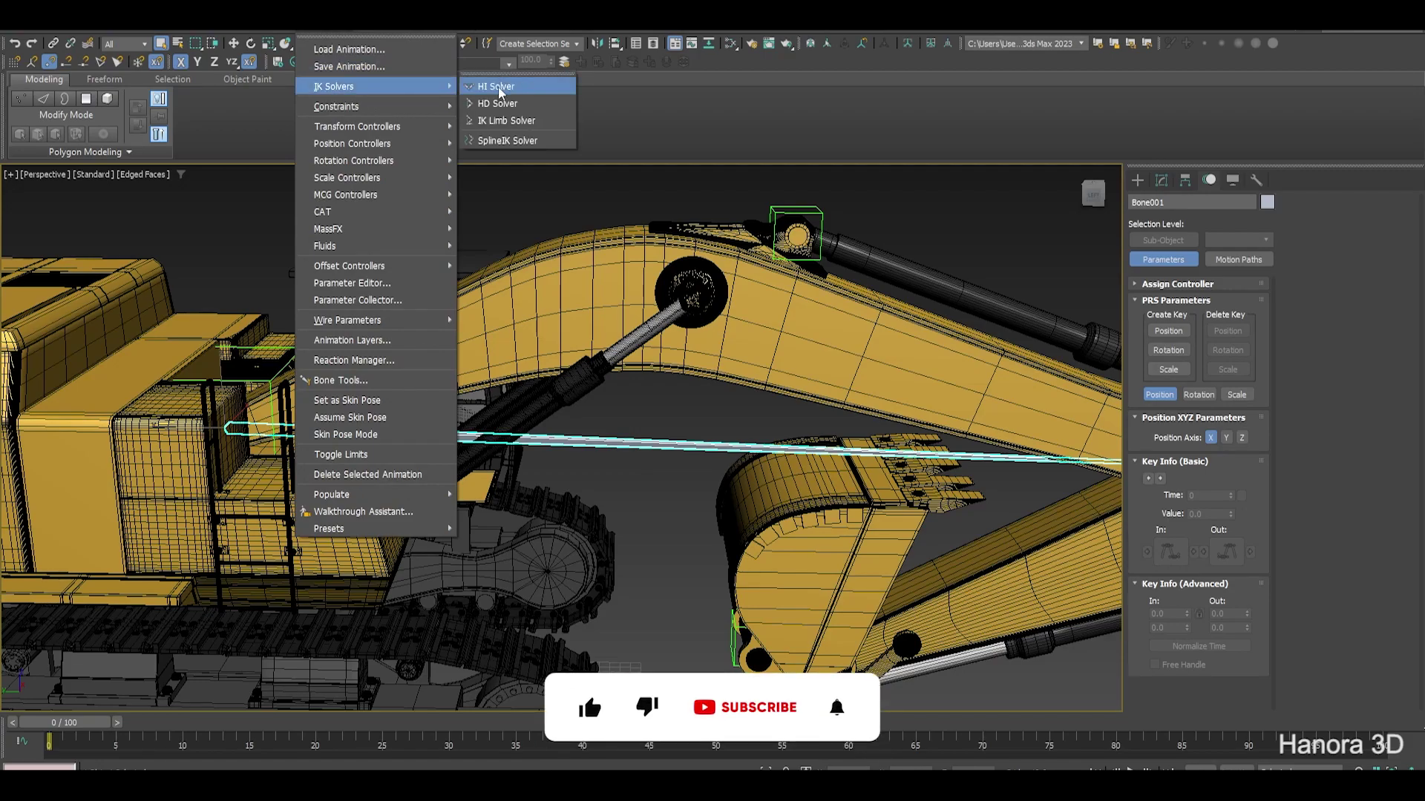
left_click(493, 86)
scroll(525, 499, "down", 3)
key("F3")
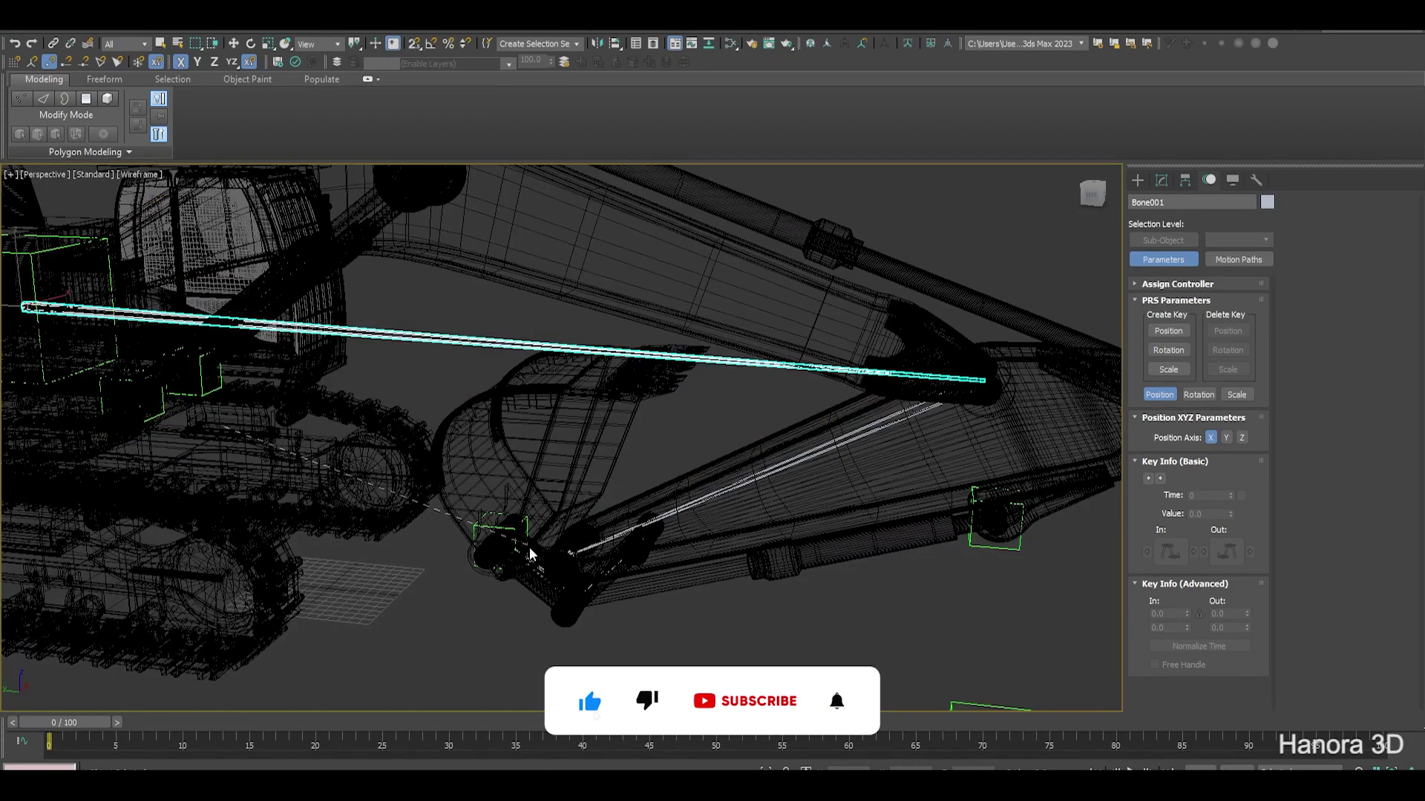
scroll(586, 571, "up", 6)
scroll(584, 570, "up", 4)
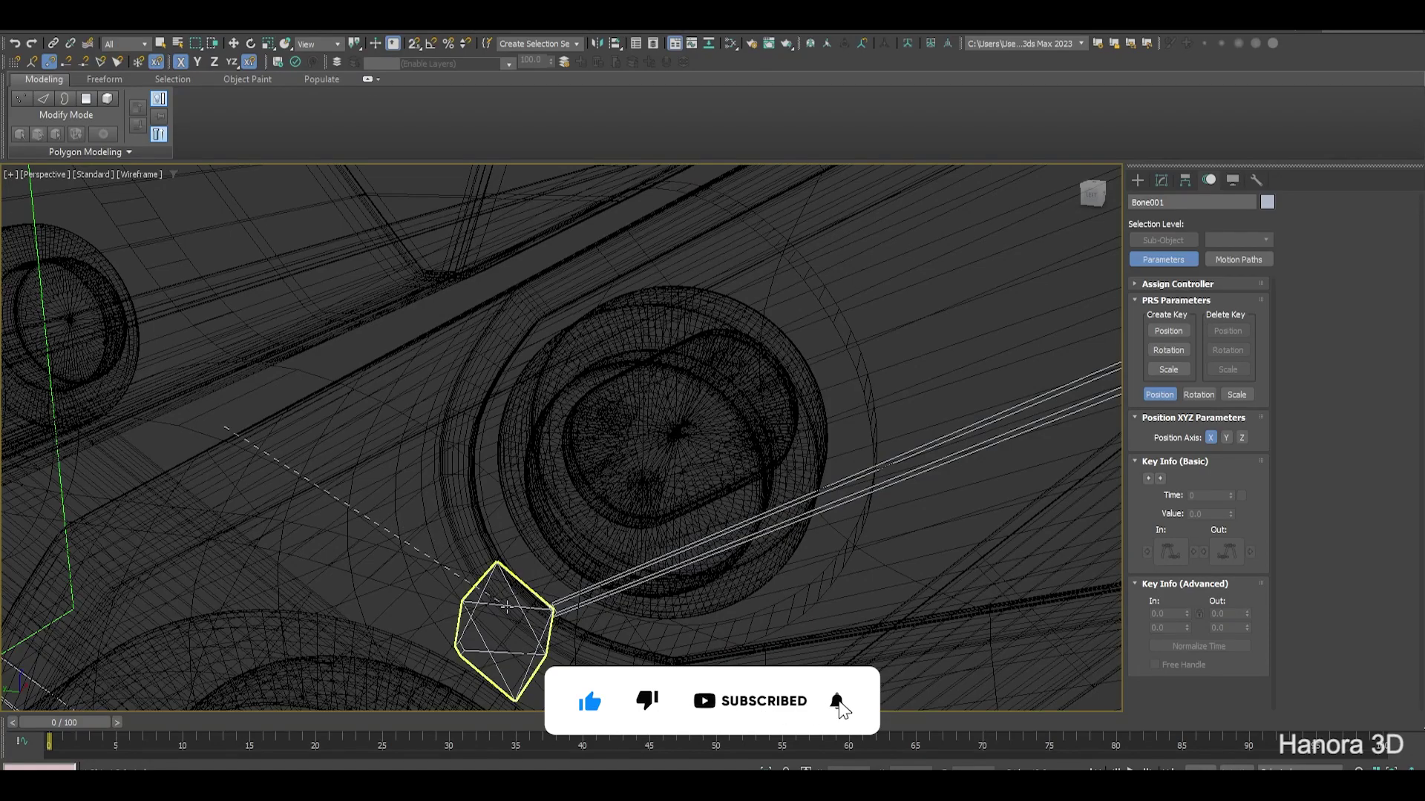
left_click(508, 607)
Inspect IK Chain001 from several angles and return to shaded display
mouse_move(507, 607)
middle_mouse_down("alt")
mouse_move(432, 601)
mouse_move(445, 608)
mouse_move(494, 547)
middle_mouse_up("alt")
left_click(483, 566)
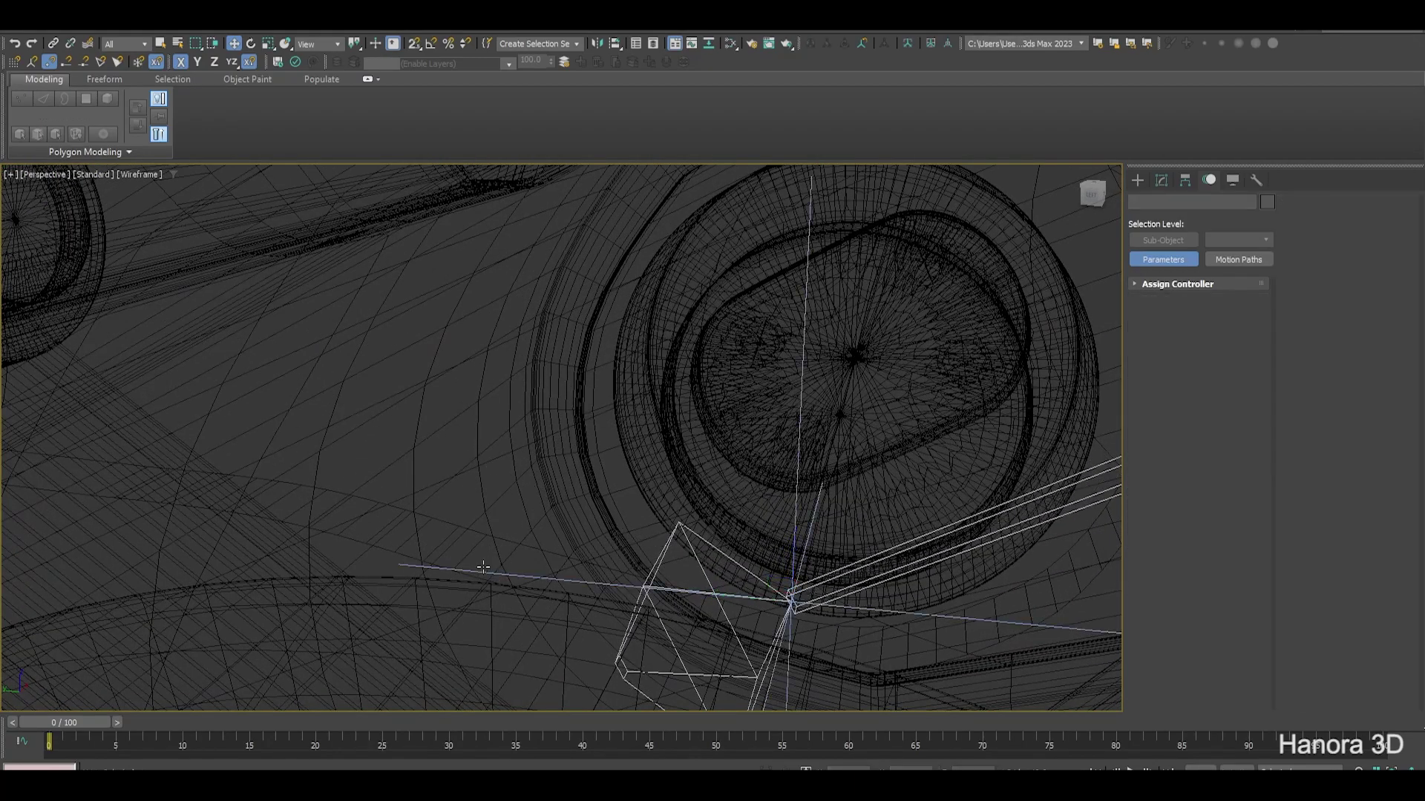
left_click(483, 569)
middle_click_drag(483, 570, 512, 568, "alt")
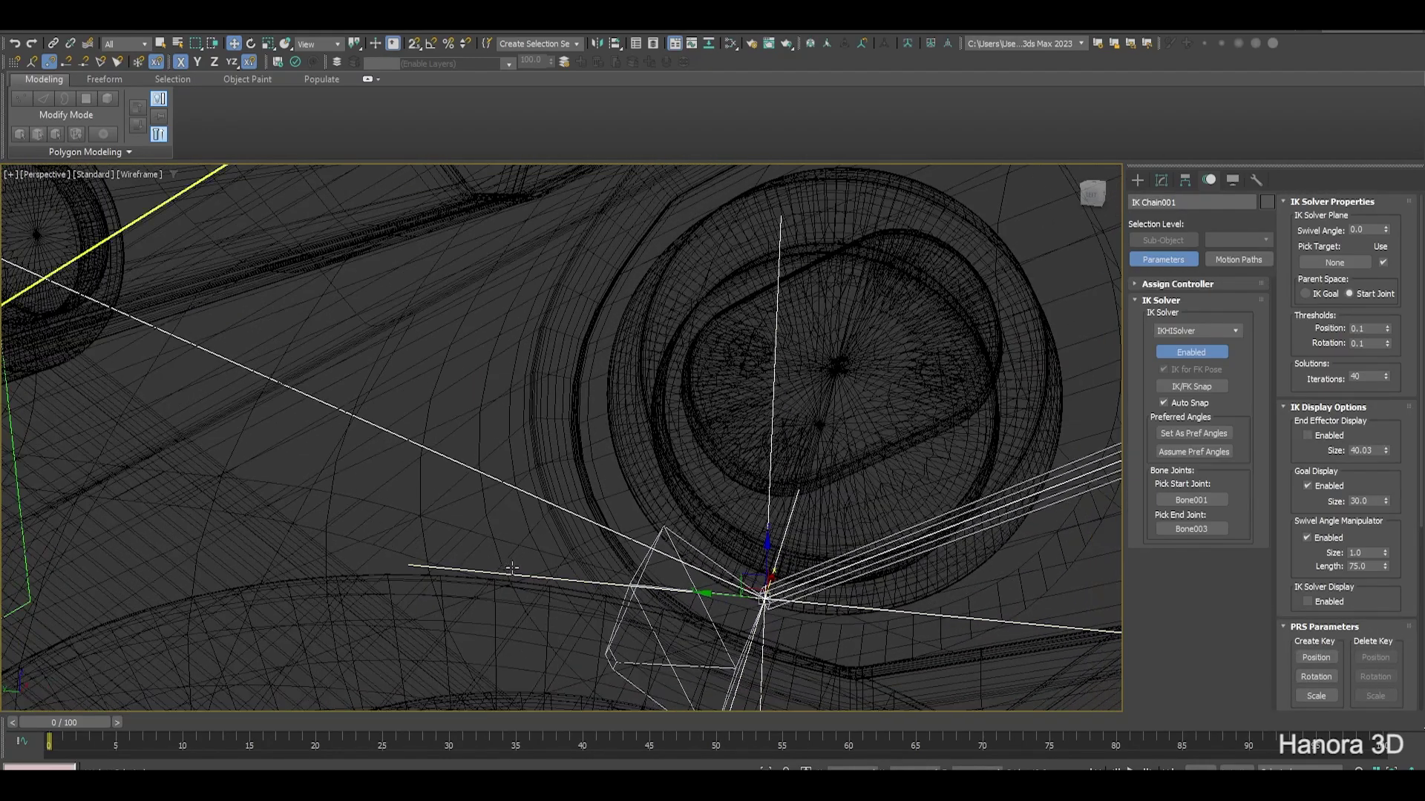
middle_click_drag(636, 581, 671, 567, "alt")
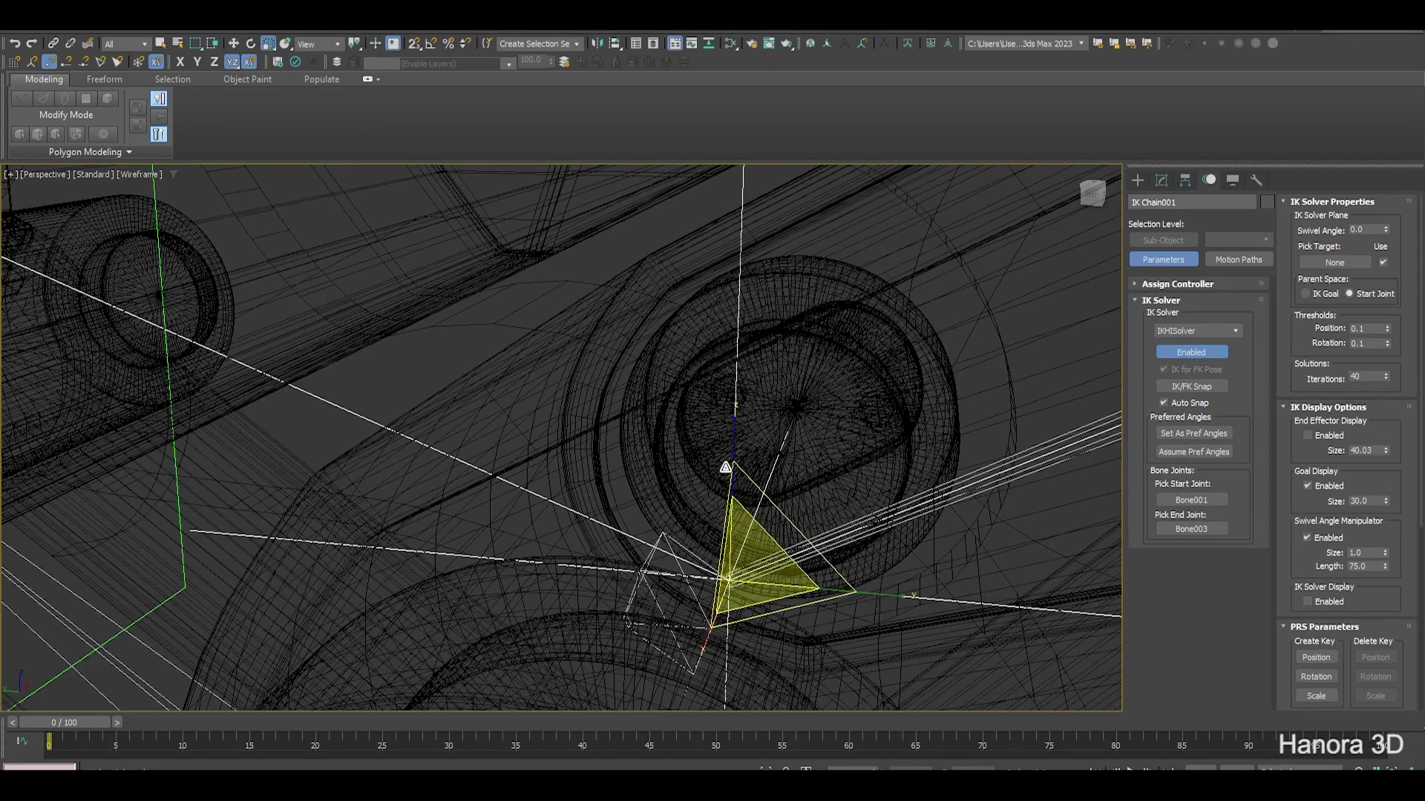
key("F3")
scroll(726, 465, "down", 3)
mouse_move(726, 466)
middle_mouse_down("alt")
mouse_move(558, 434)
mouse_move(773, 501)
middle_mouse_up("alt")
left_click(772, 502)
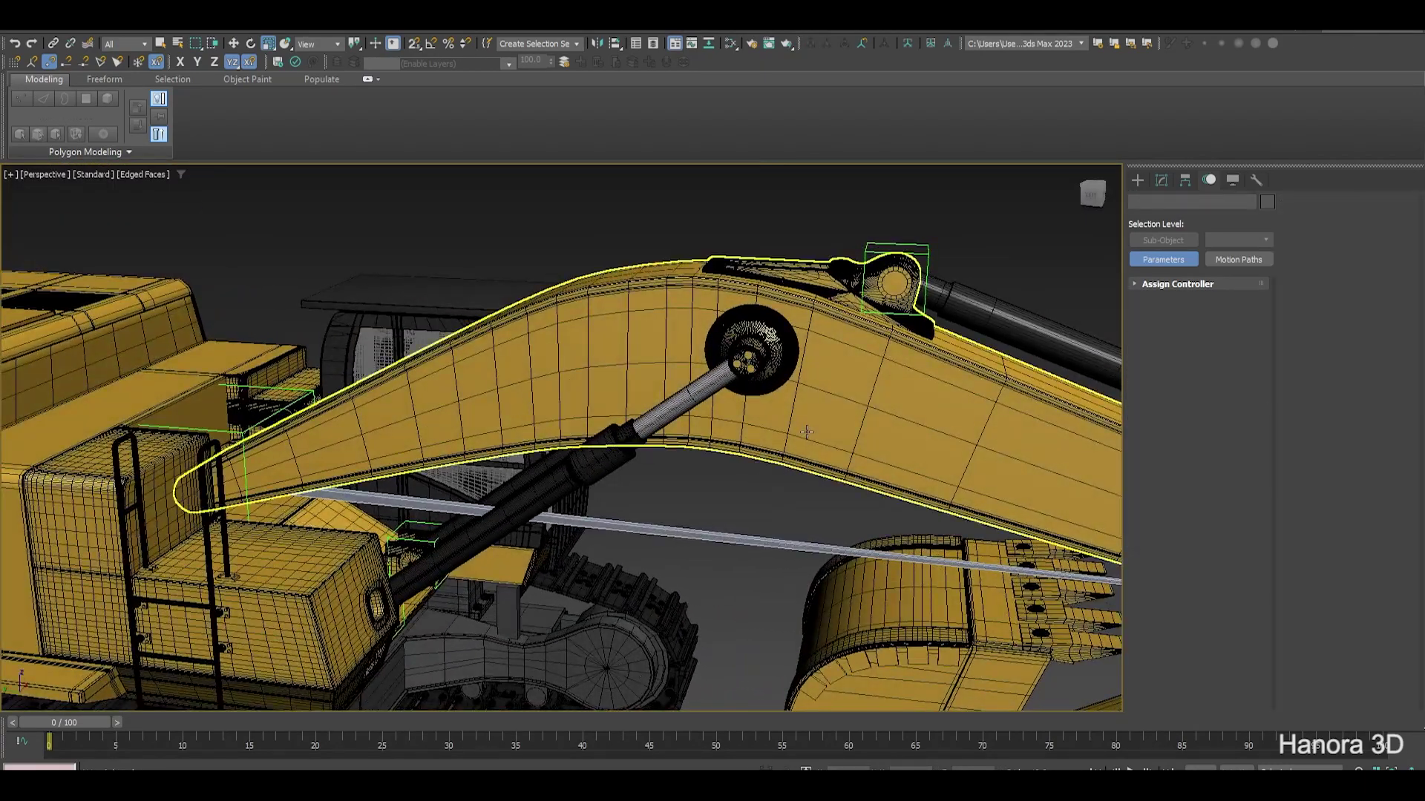
left_click(715, 536)
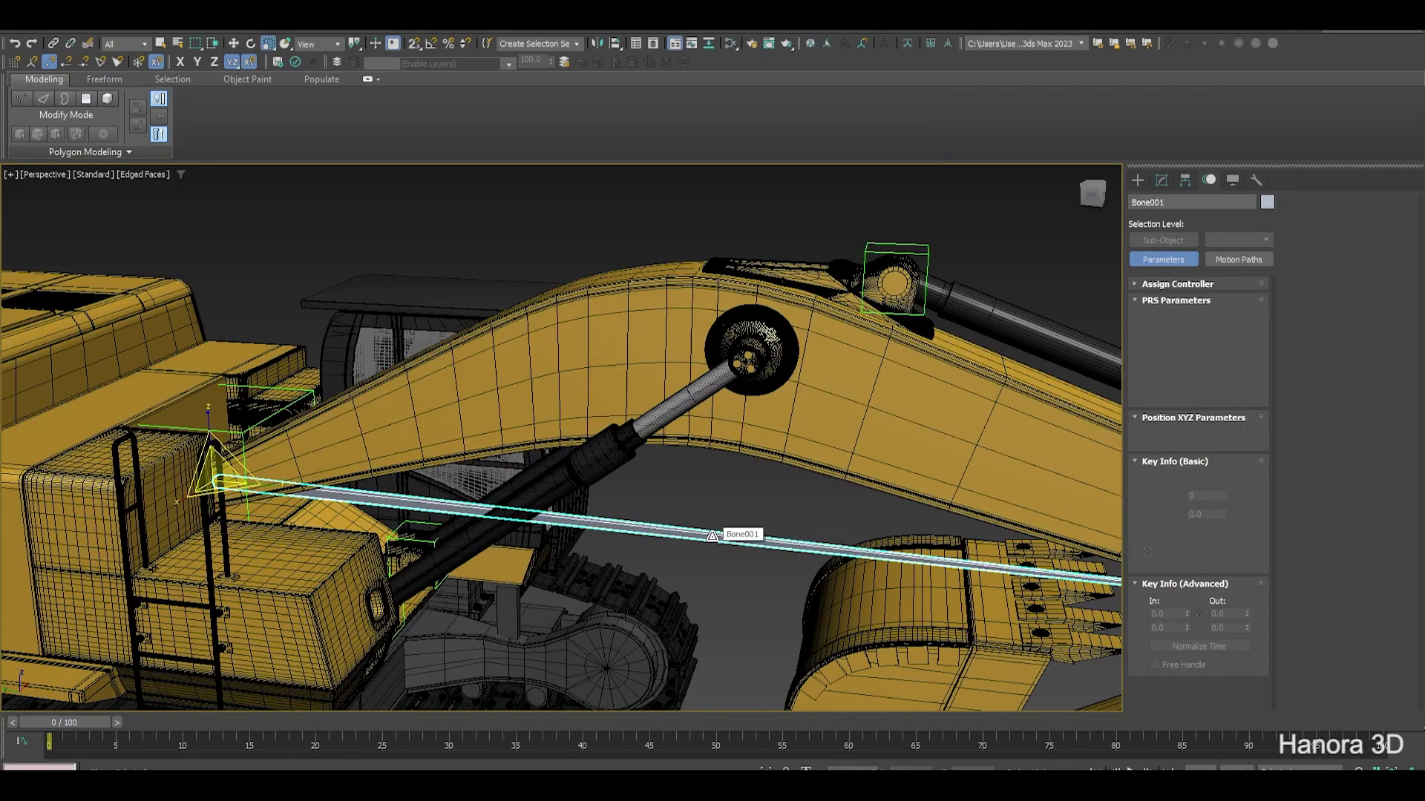
mouse_move(730, 539)
middle_mouse_down()
mouse_move(696, 573)
mouse_move(721, 586)
middle_mouse_up()
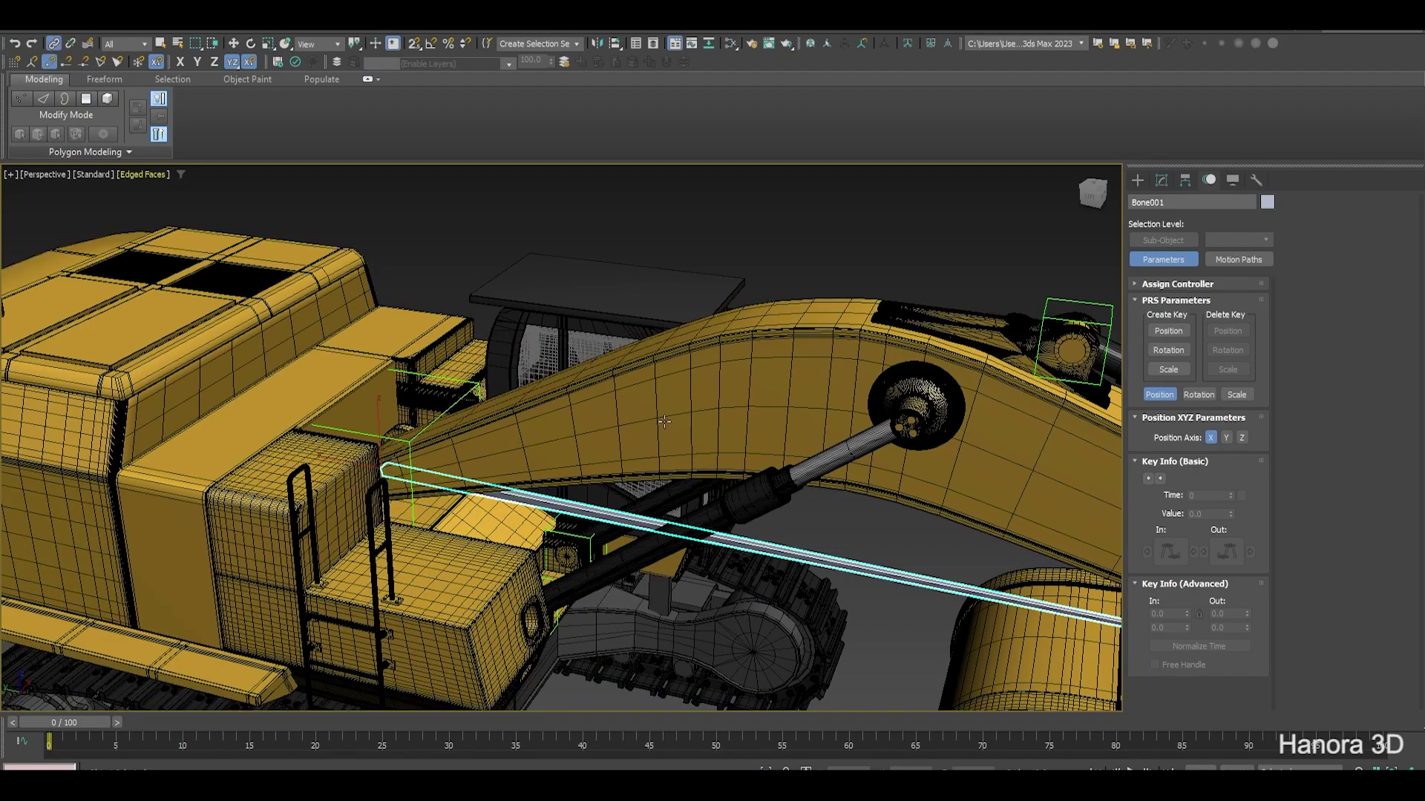
mouse_move(664, 422)
middle_mouse_down("alt")
mouse_move(465, 302)
mouse_move(742, 377)
middle_mouse_up("alt")
left_click(742, 377)
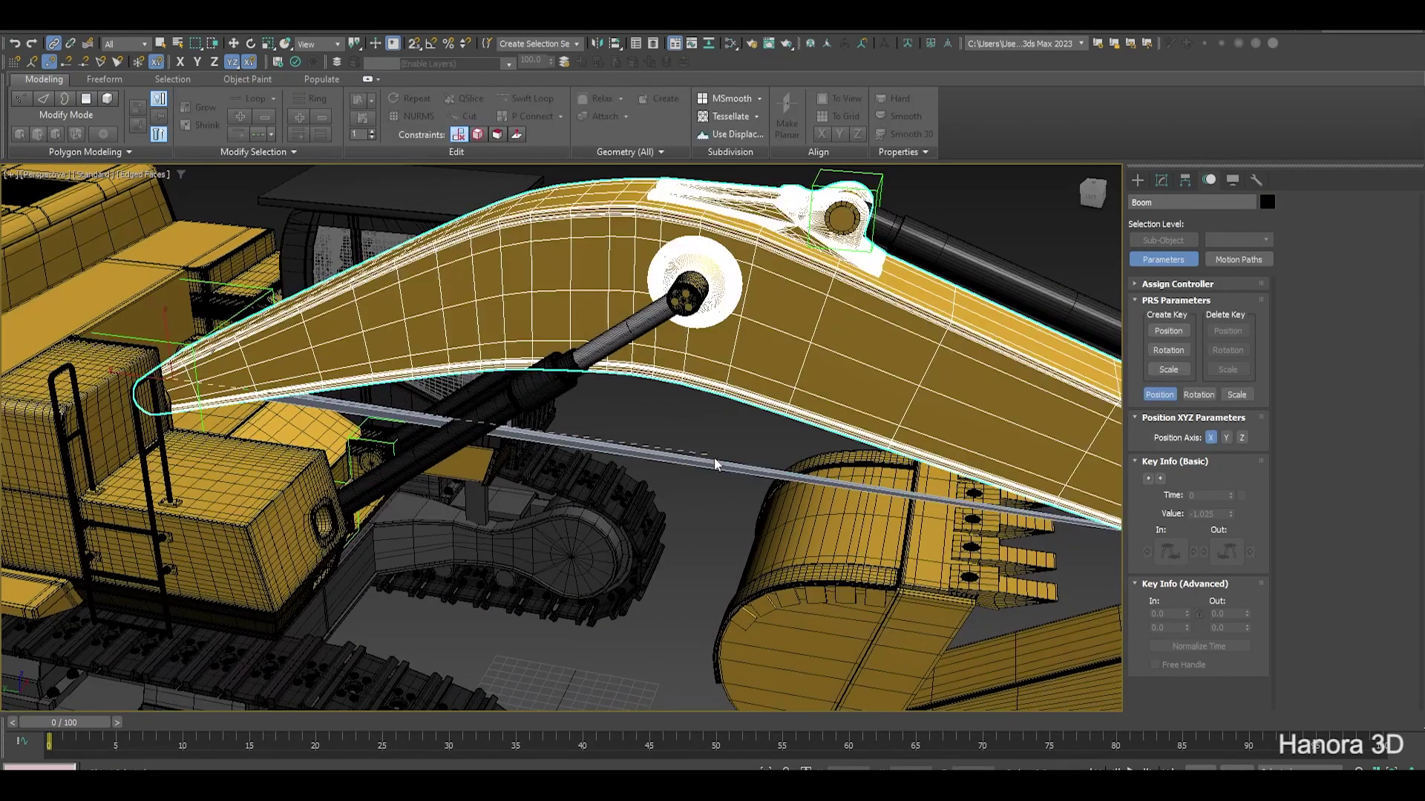
scroll(479, 438, "up", 5)
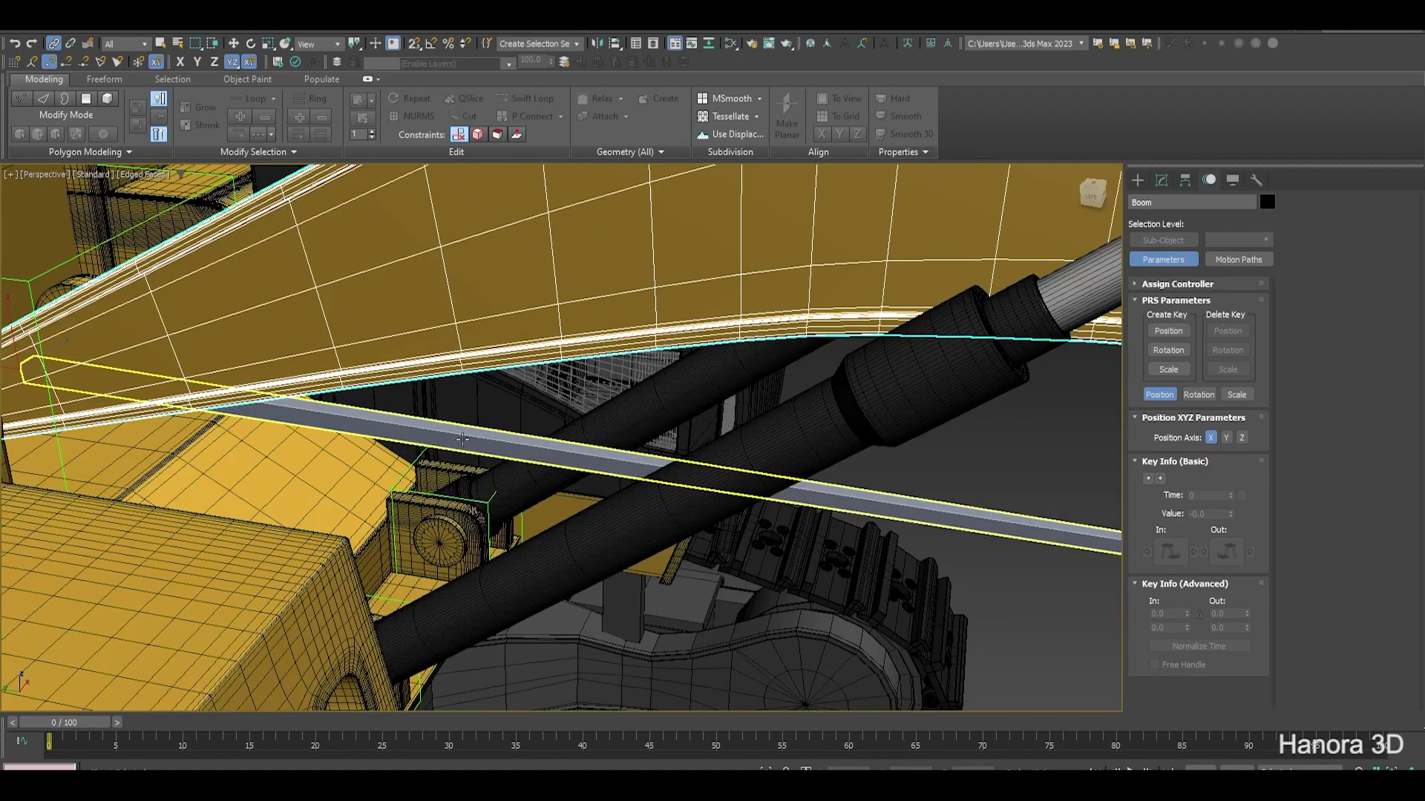
middle_click_drag(462, 439, 415, 416, "alt")
left_click(445, 440)
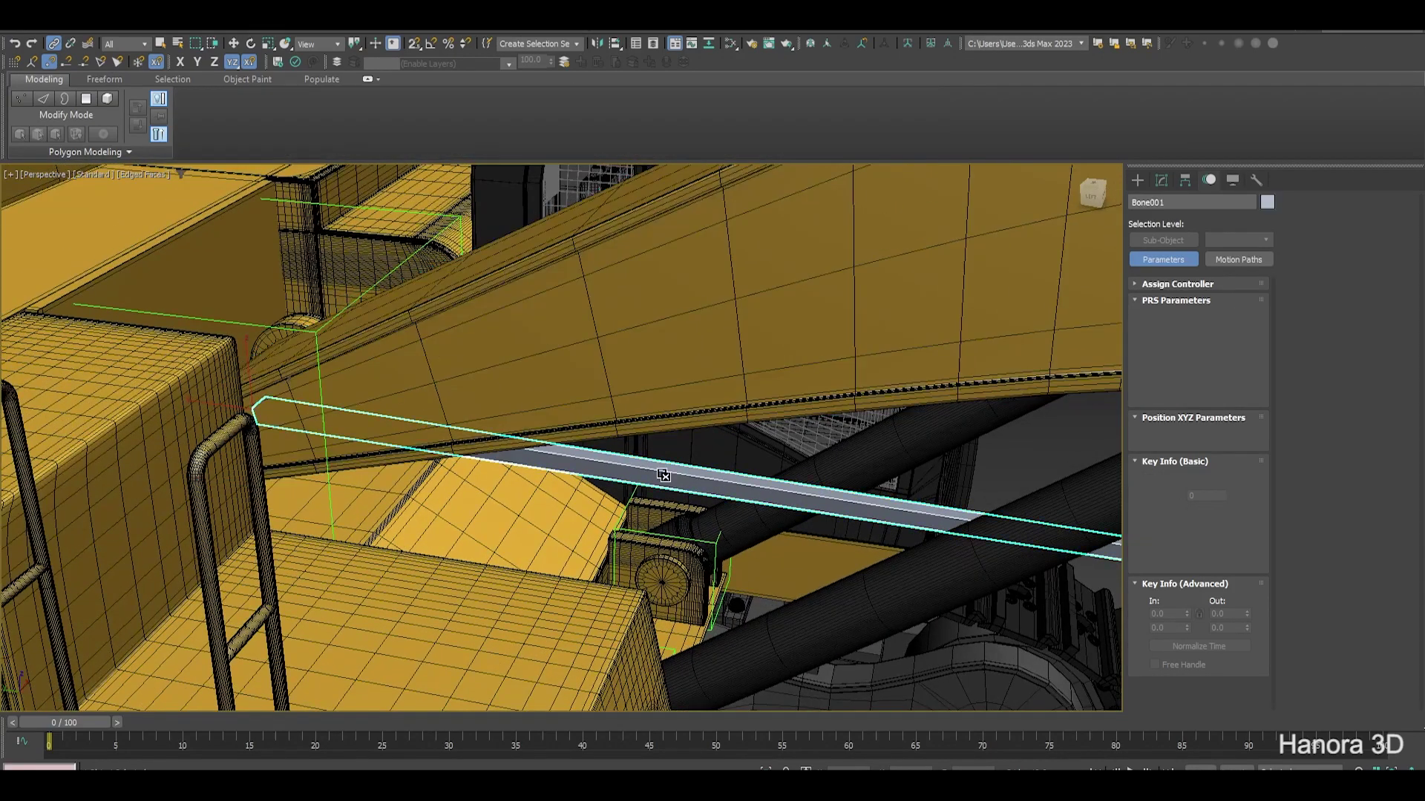
key("w")
left_click(338, 325)
scroll(455, 402, "down", 5)
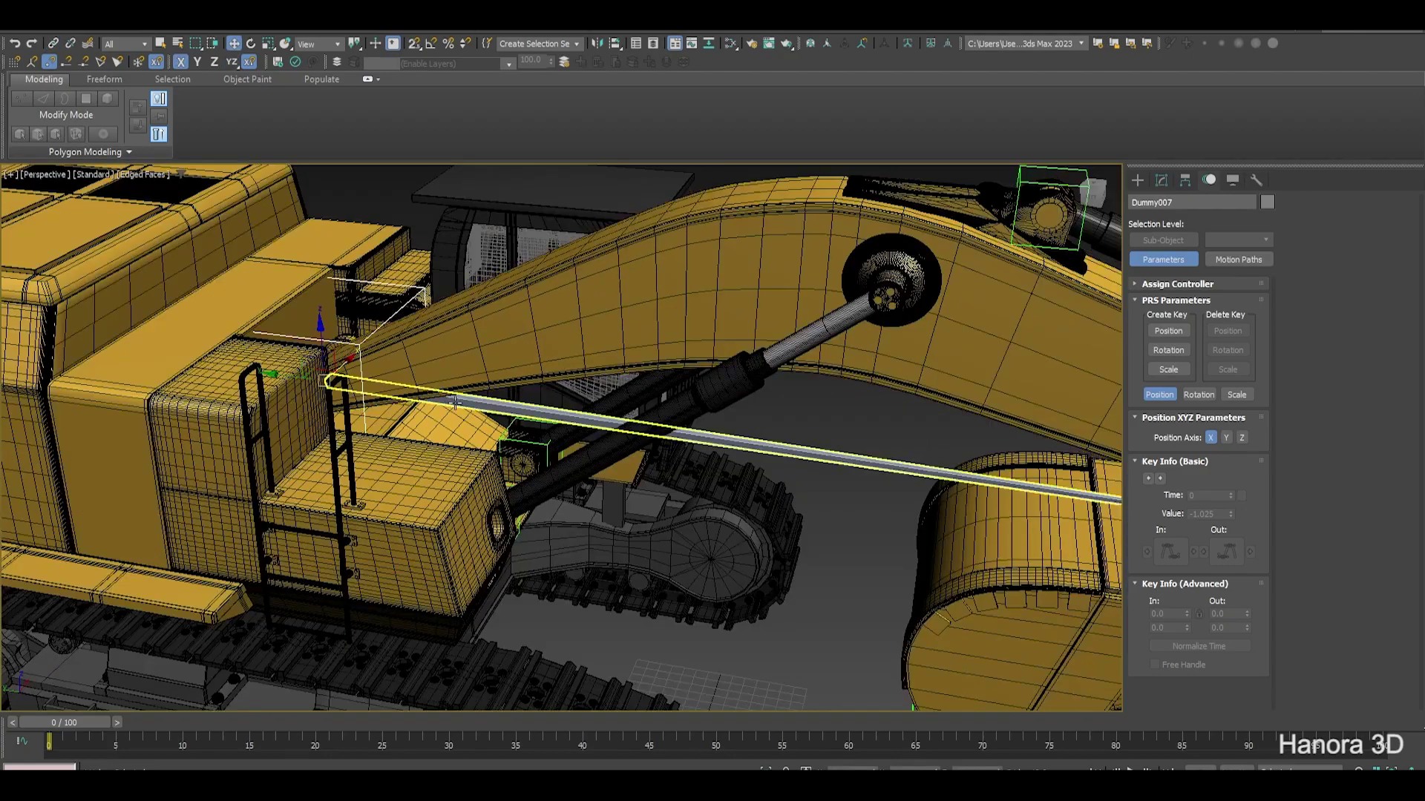
middle_click_drag(455, 402, 430, 311, "alt")
scroll(449, 241, "up", 3)
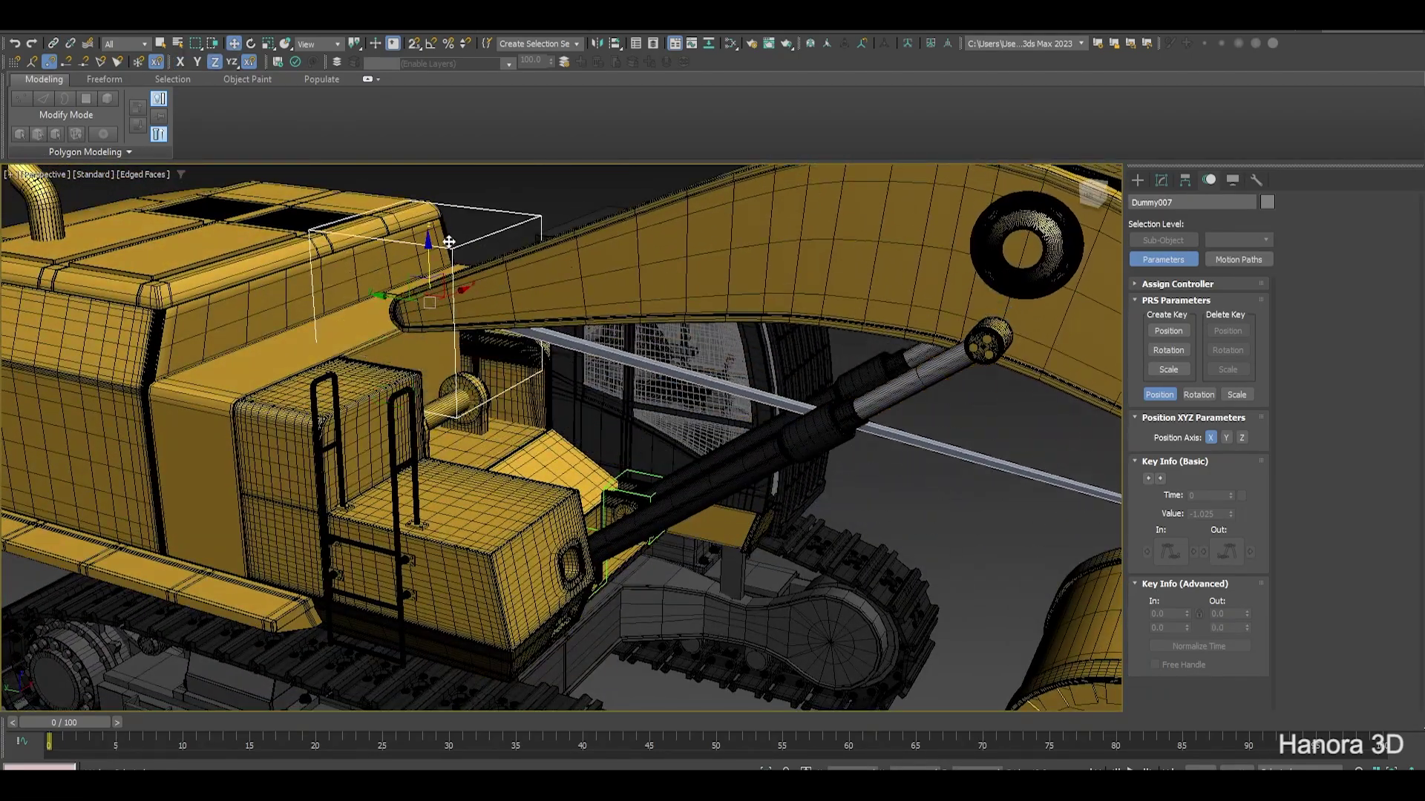
middle_click_drag(449, 241, 747, 466, "alt")
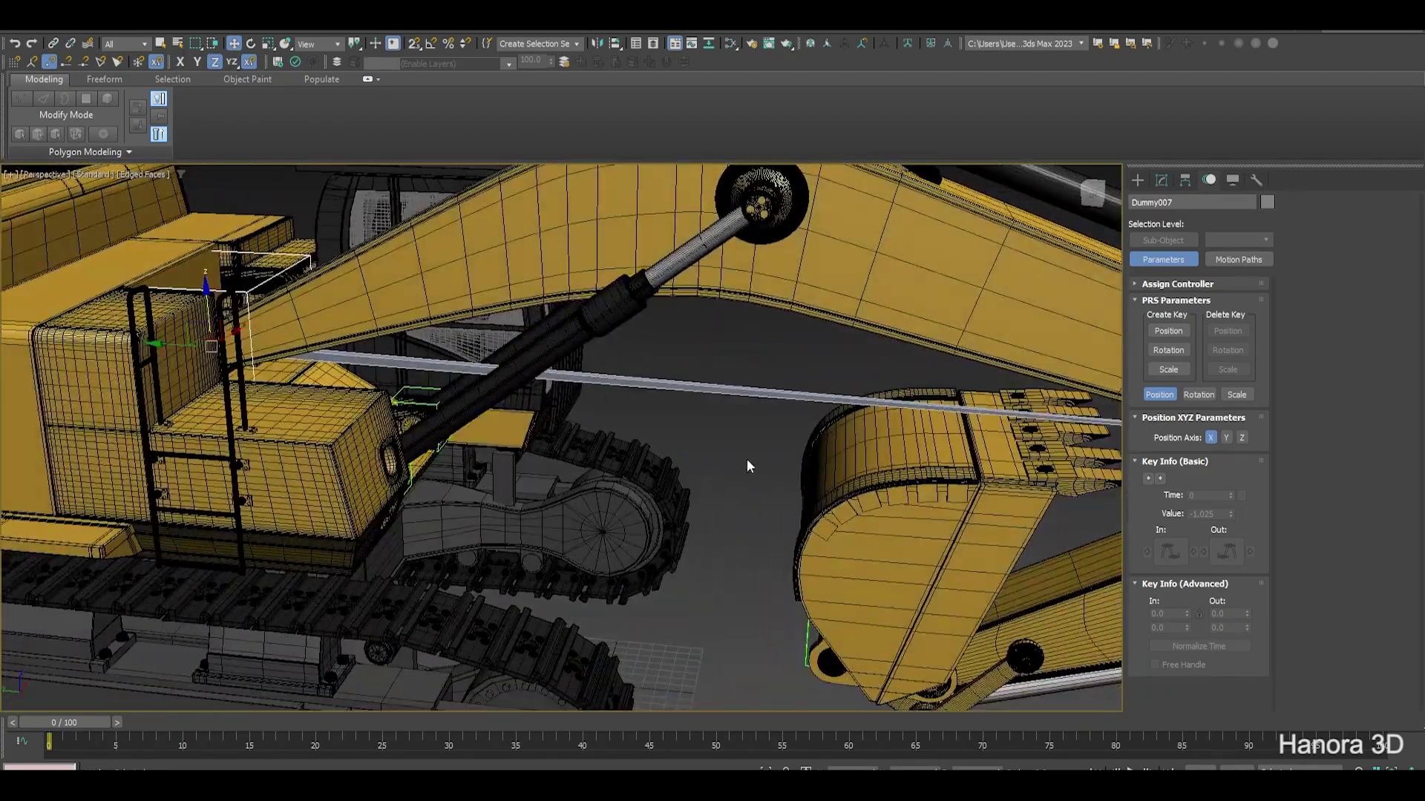
scroll(747, 466, "down", 3)
scroll(728, 540, "up", 2)
scroll(697, 462, "up", 2)
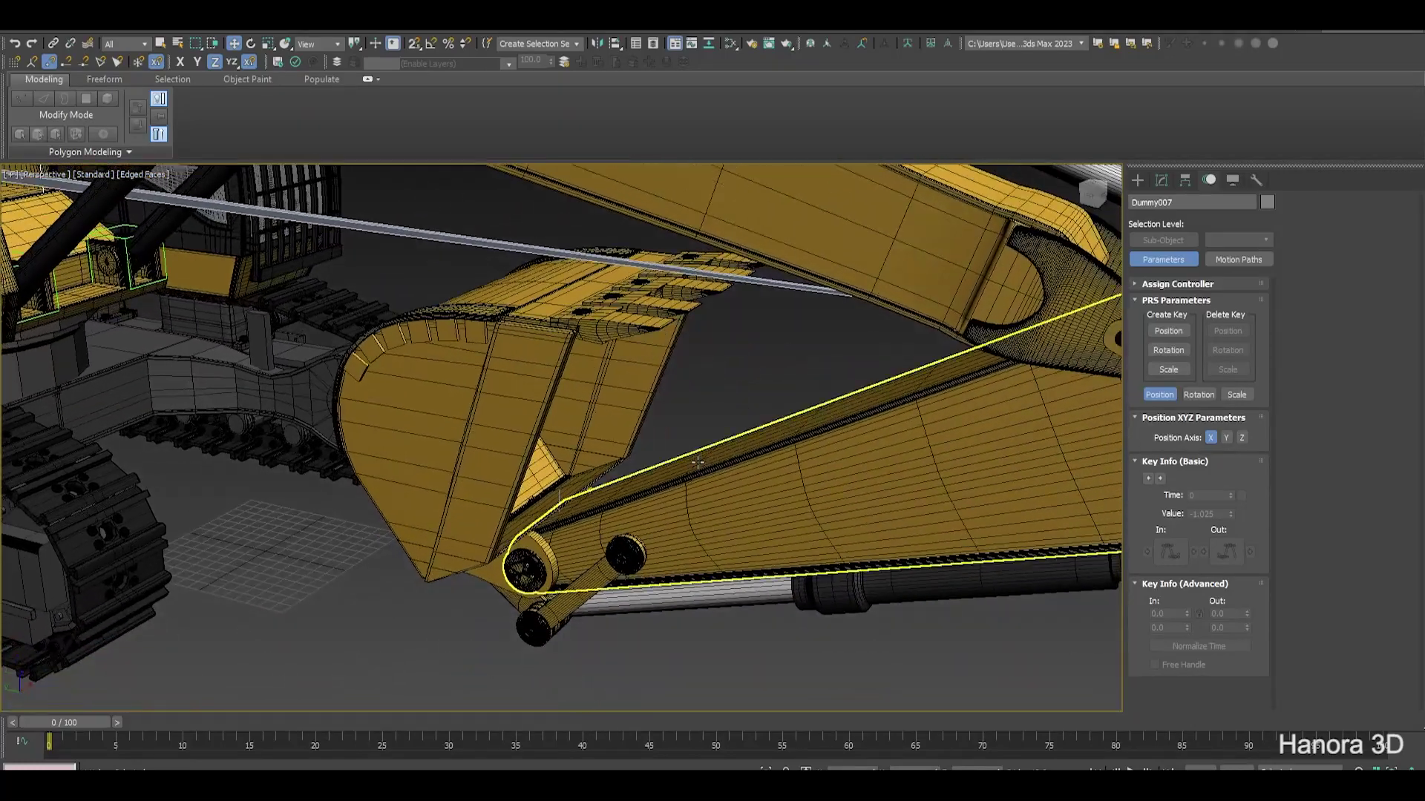
Select the Stick and maximize the Left view in wireframe
left_click(698, 462)
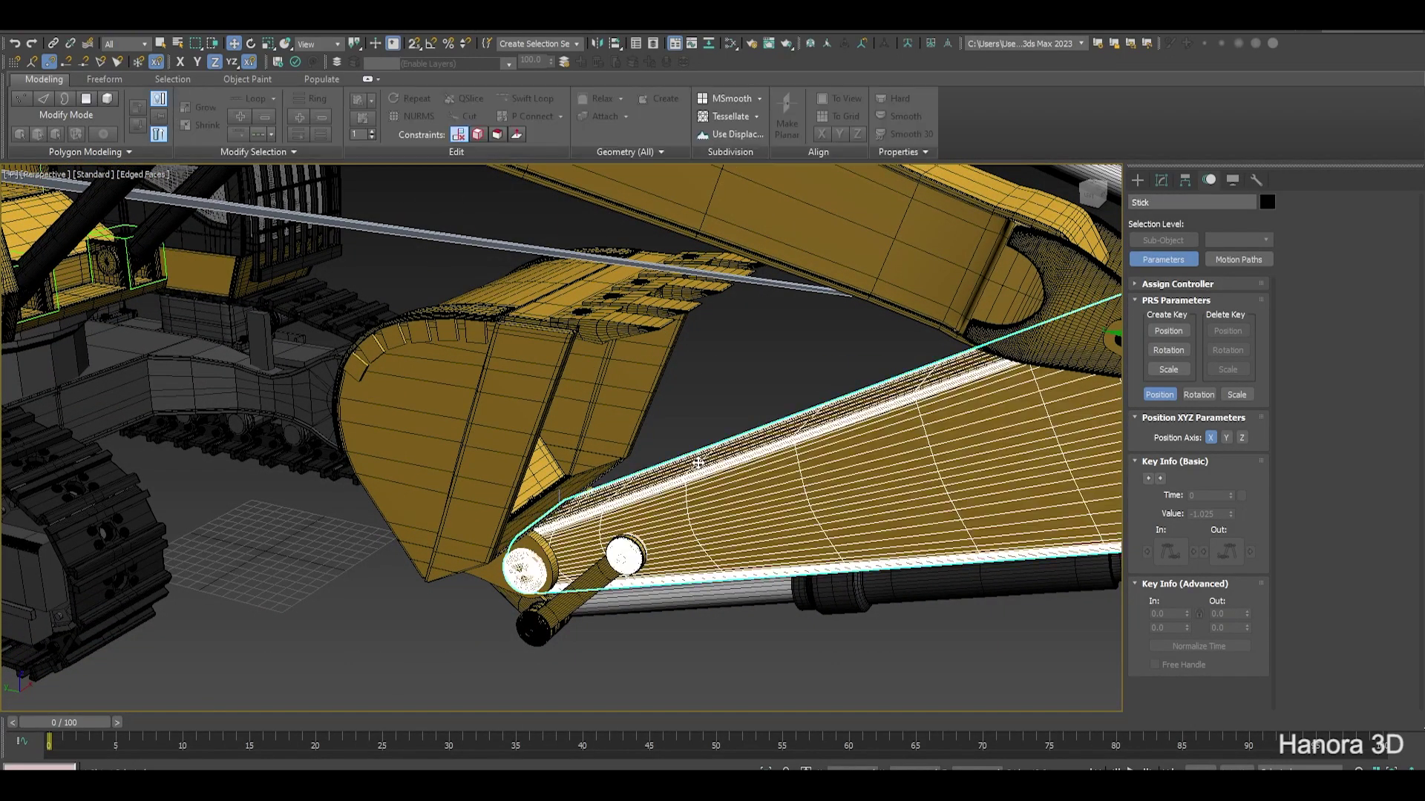
key("F3")
key("alt+w")
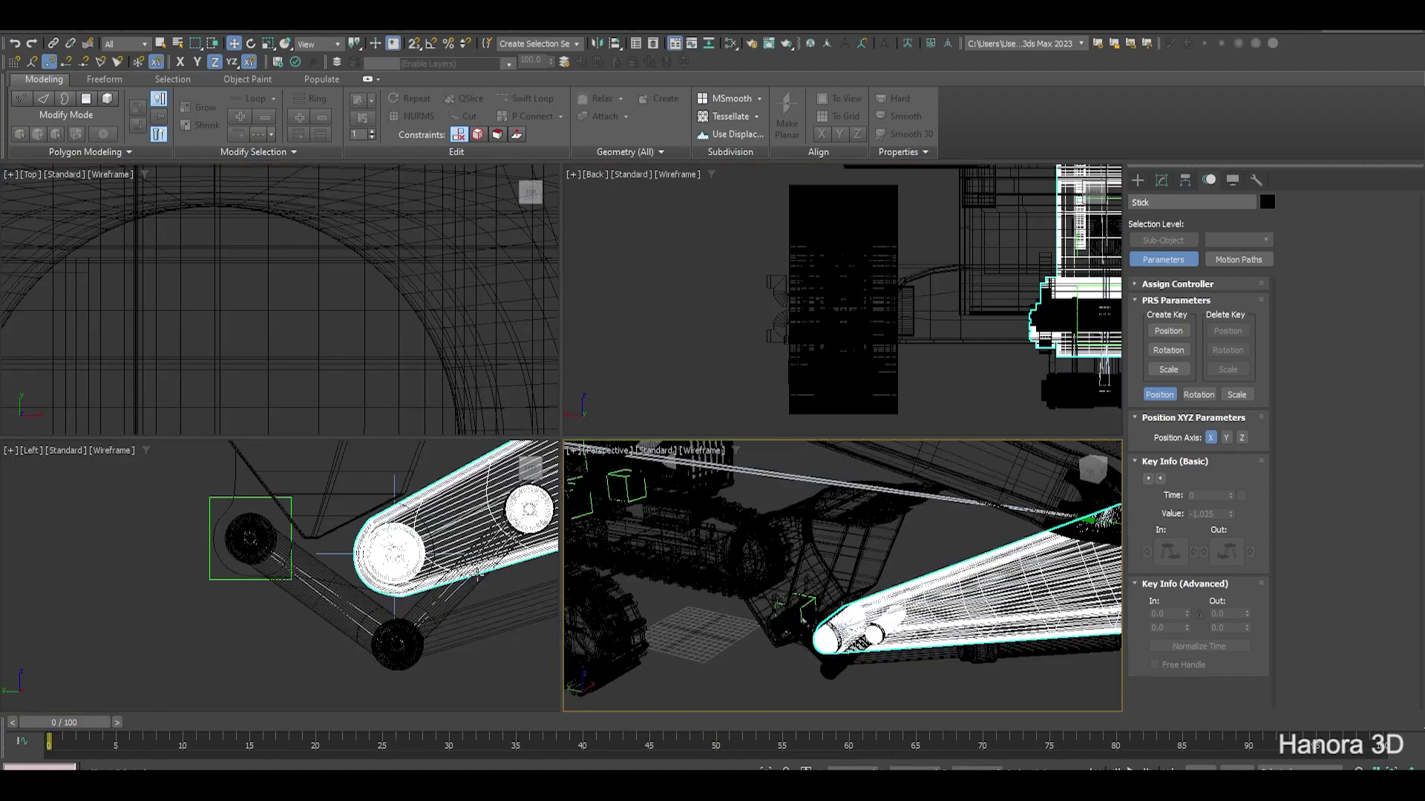
key("alt+w")
scroll(602, 421, "up", 2)
scroll(602, 421, "up", 3)
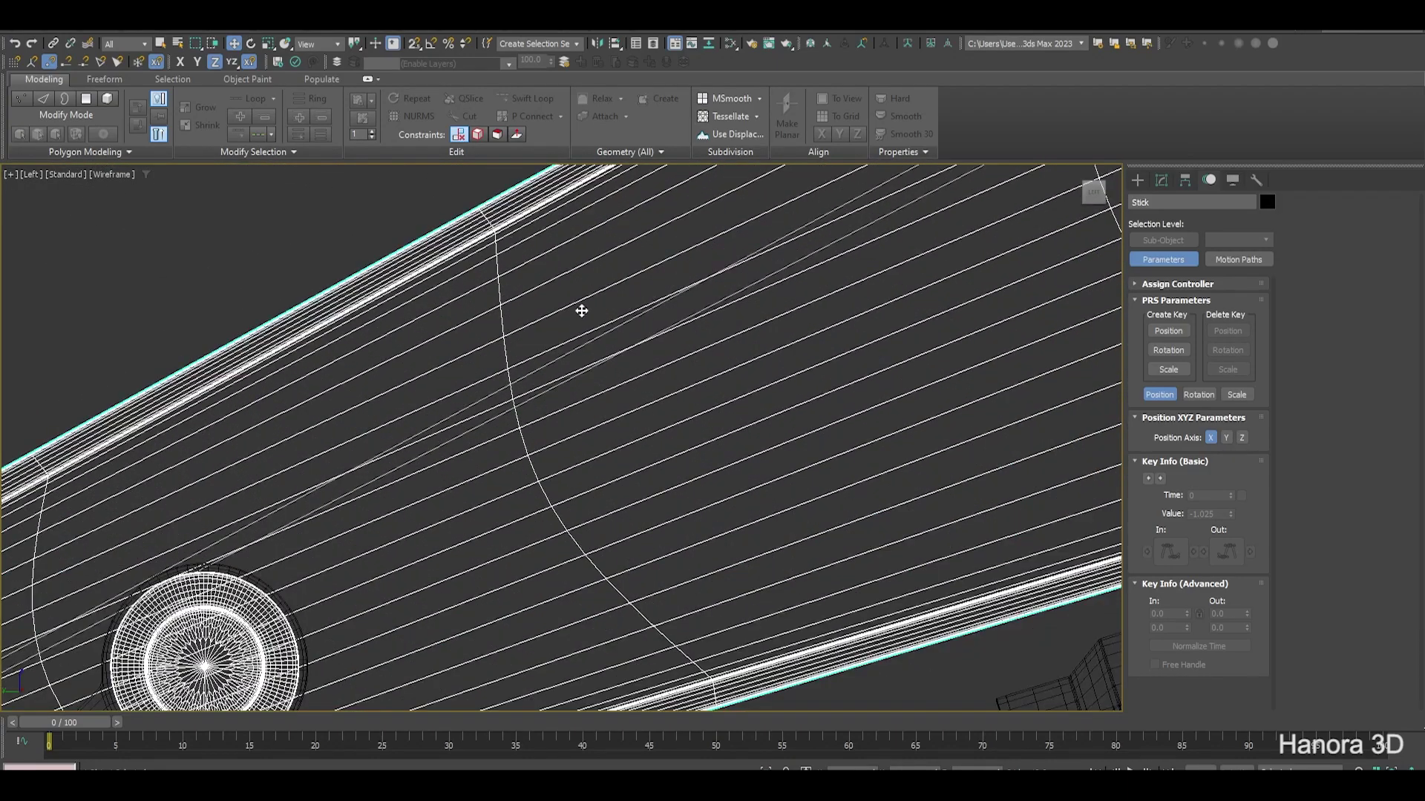
left_click(362, 187)
In the Left view, link the Stick to its parent object with Select and Link
left_click(54, 43)
scroll(376, 337, "up", 4)
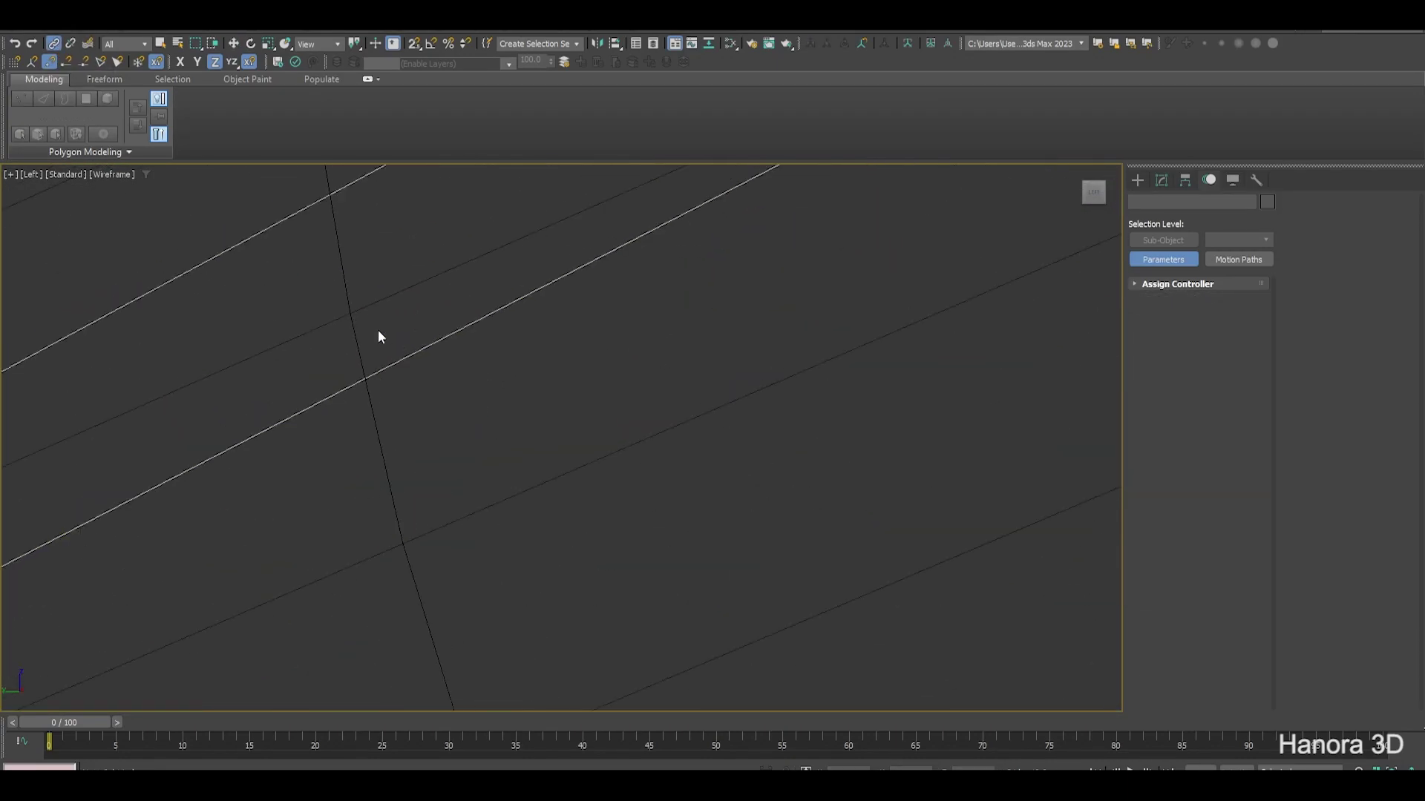
middle_click_drag(379, 337, 594, 420)
left_click_drag(554, 362, 656, 446)
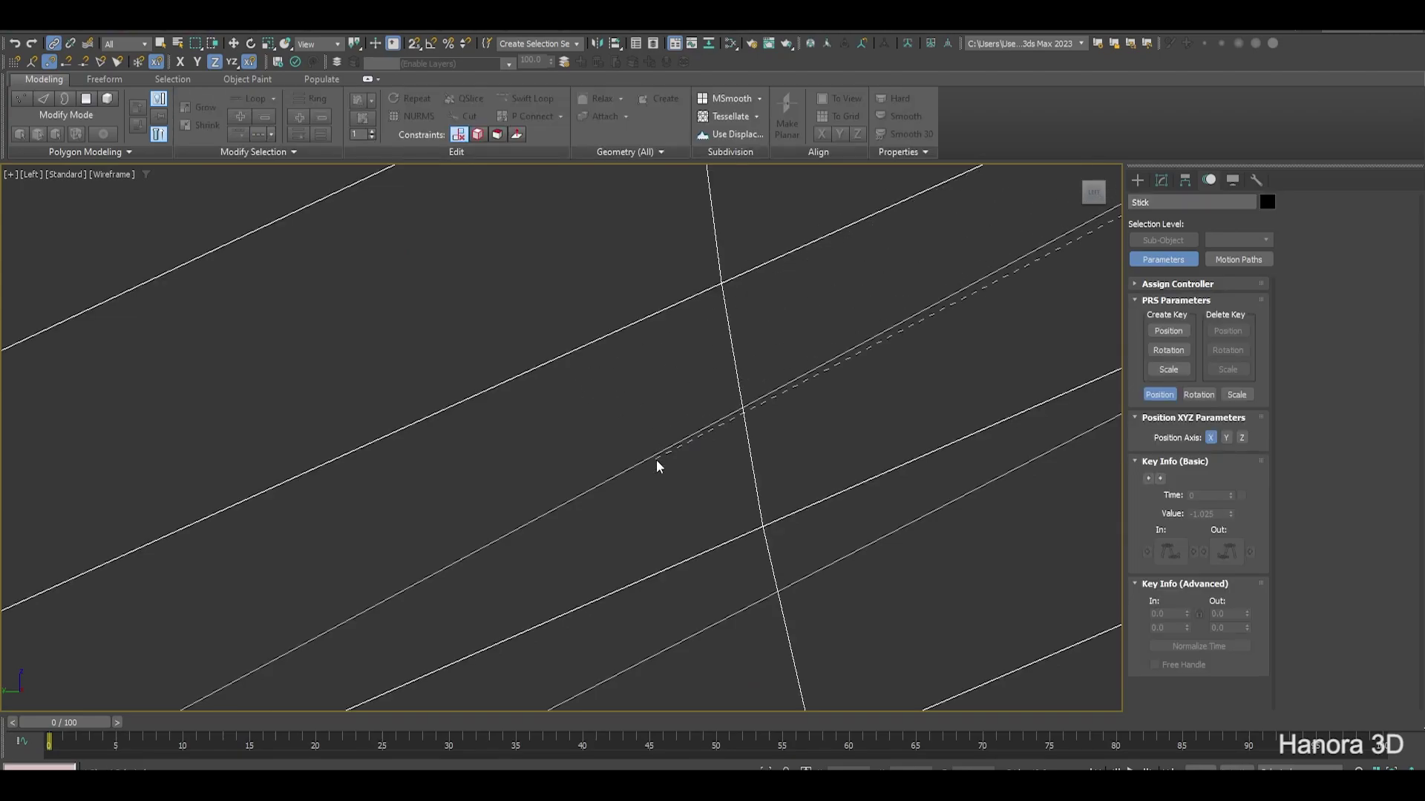
scroll(659, 466, "down", 3)
scroll(664, 475, "down", 3)
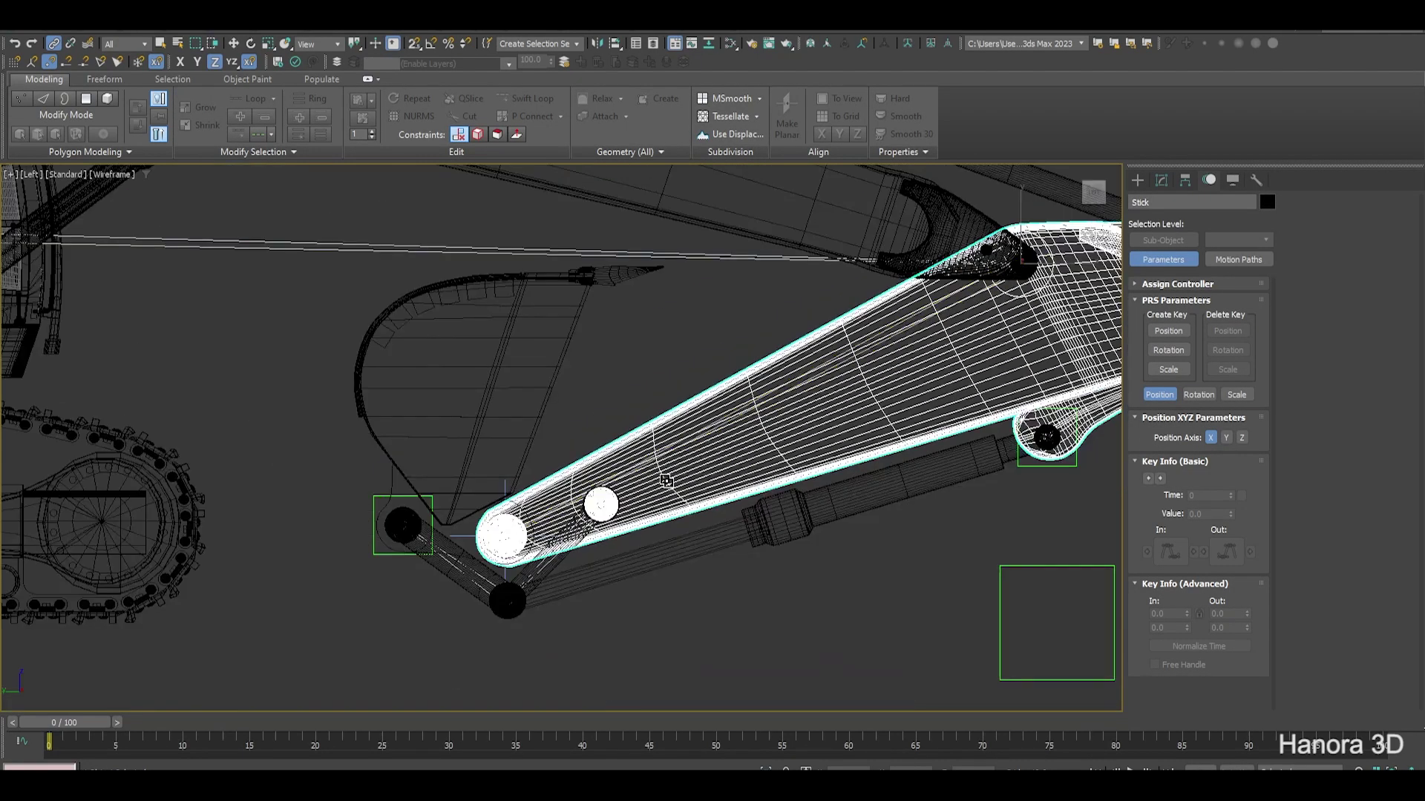
Return to the shaded Perspective view and orbit around the whole excavator
key("alt+w")
right_click(766, 575)
key("alt+w")
key("F3")
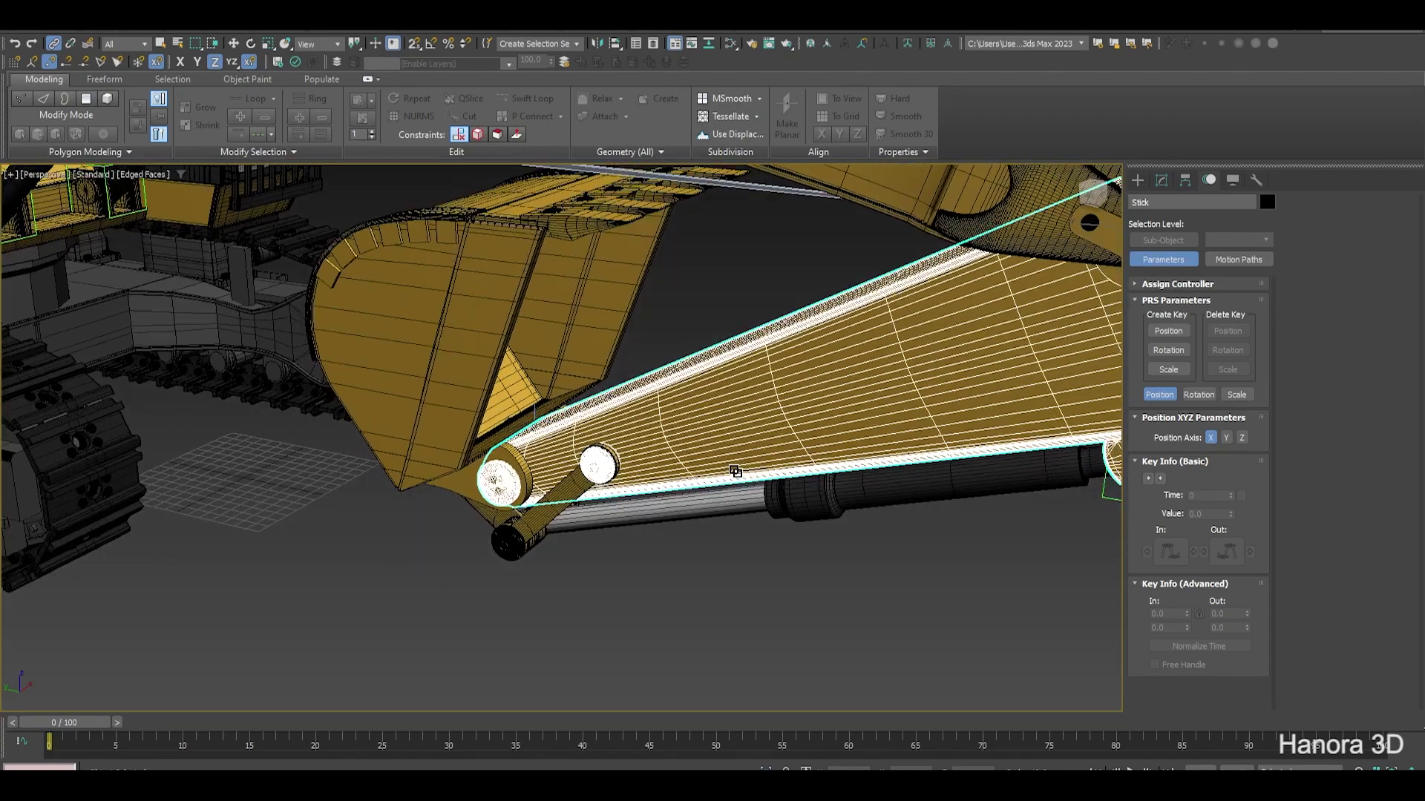
scroll(735, 471, "down", 5)
middle_click_drag(853, 578, 892, 586, "alt")
left_click(892, 587)
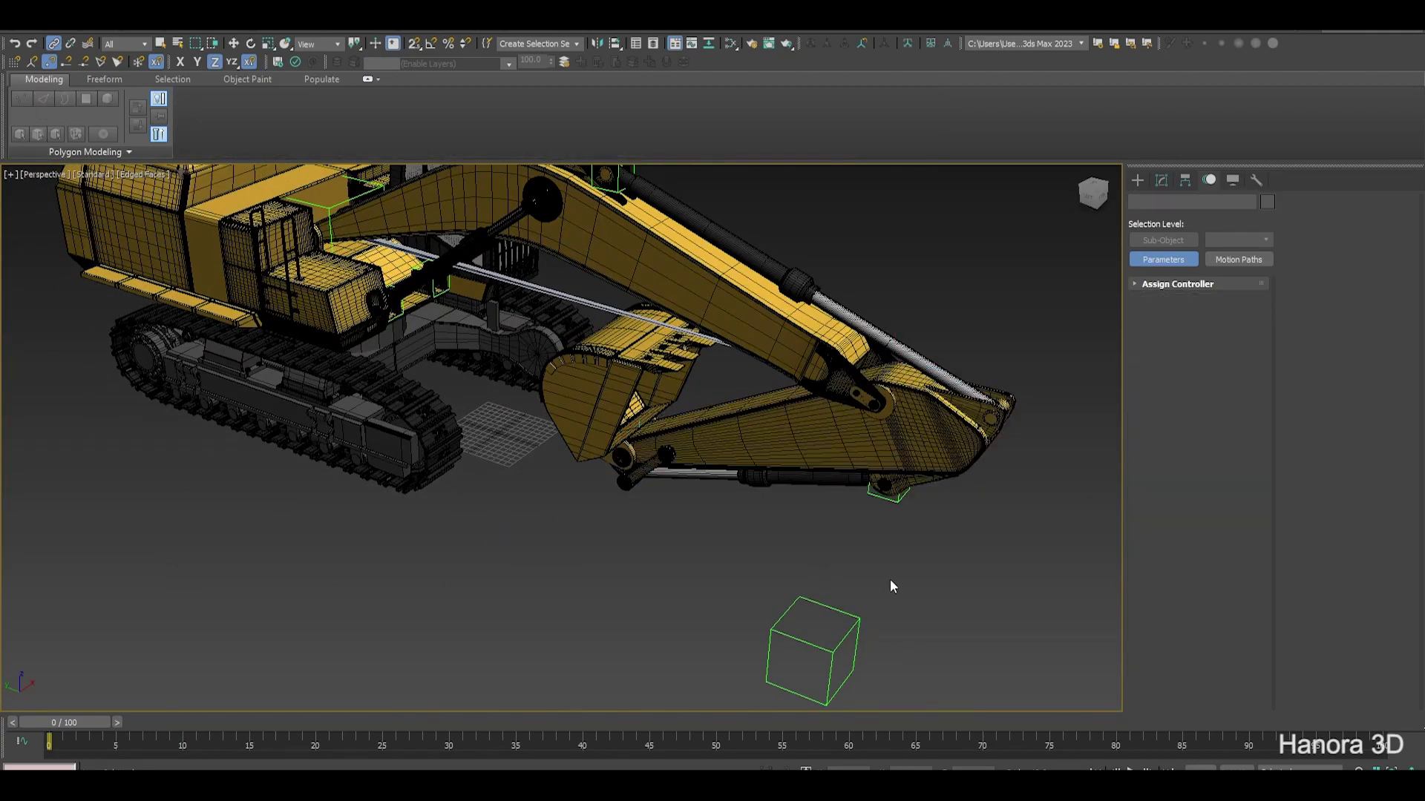
Quick Align Dummy001 to the bucket's pivot
left_click(813, 647)
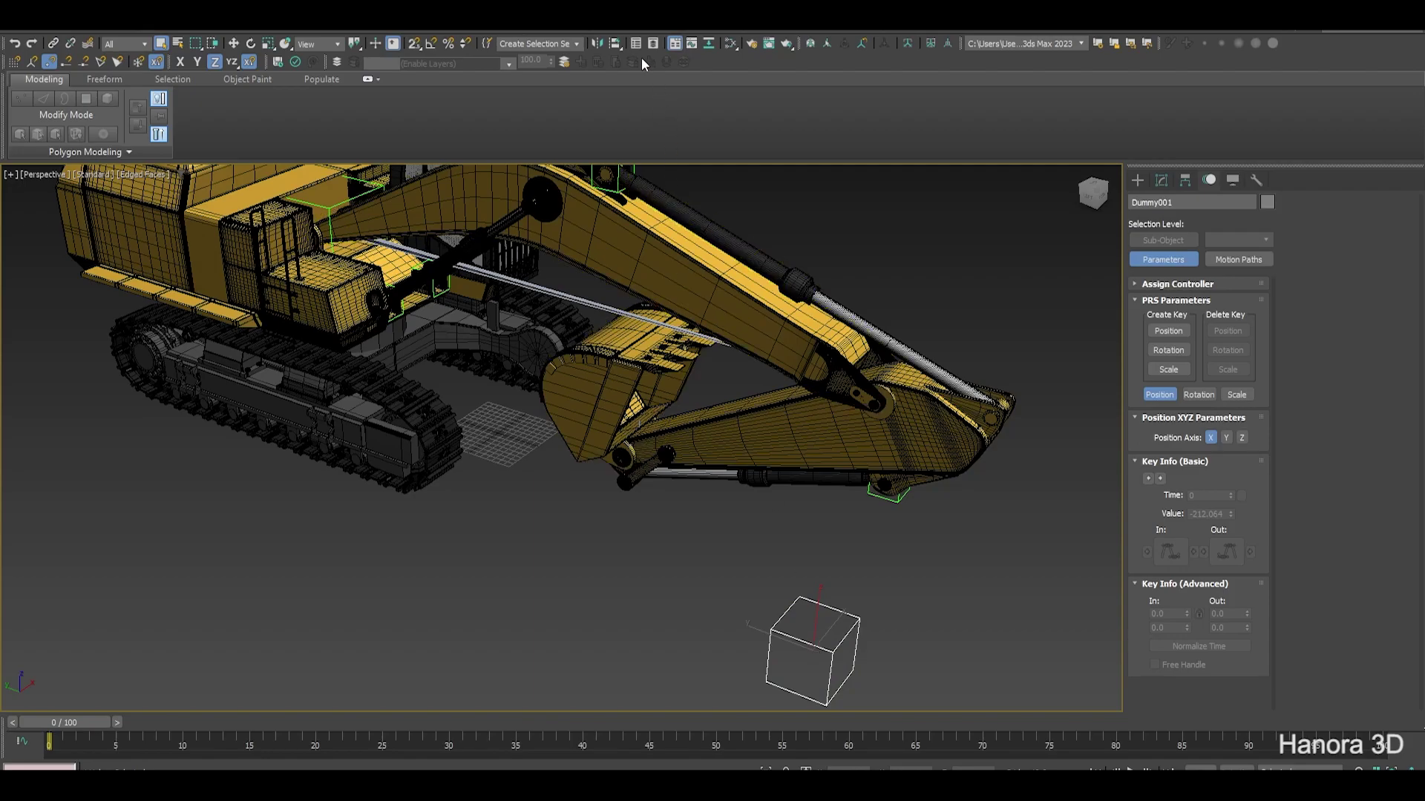
left_click(617, 46)
scroll(823, 371, "up", 10)
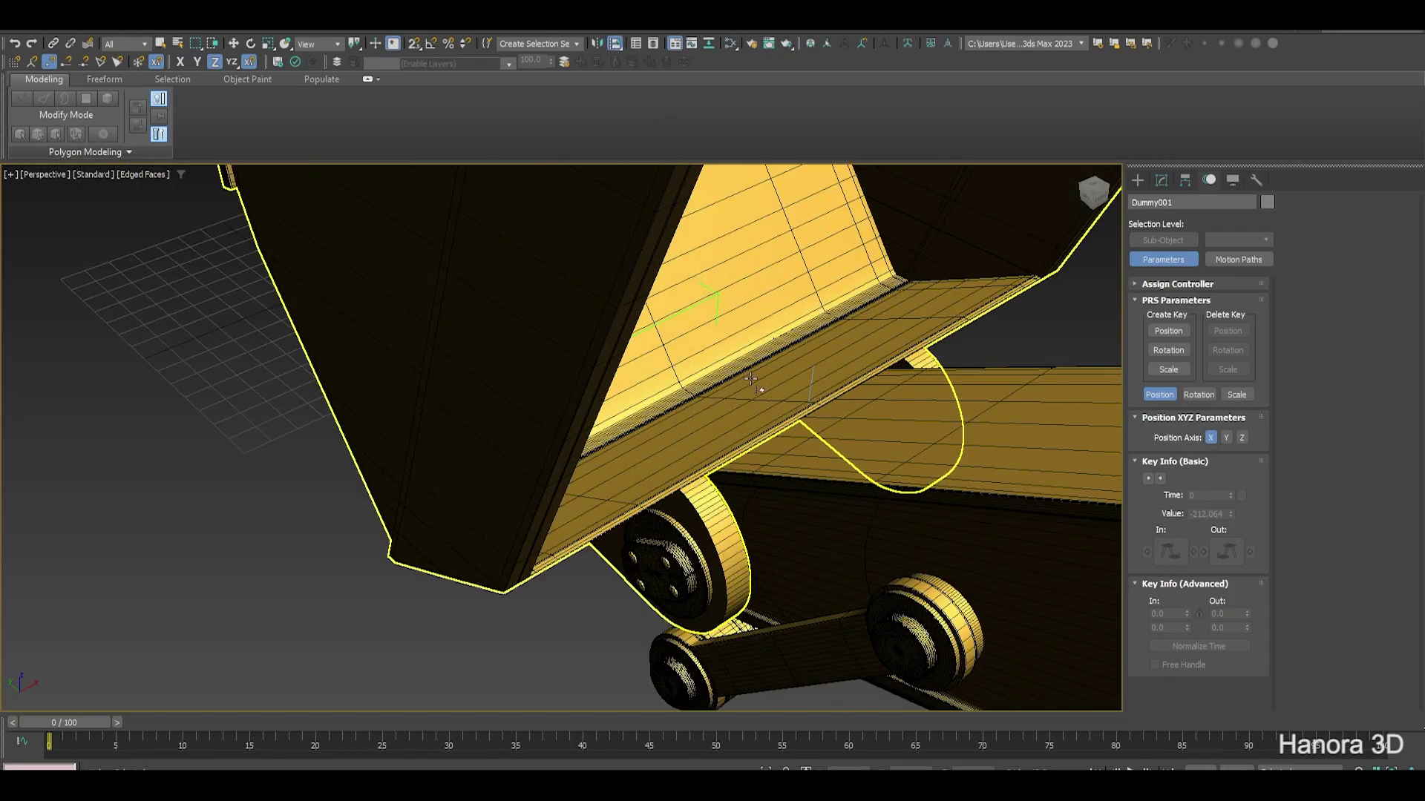
left_click(824, 371)
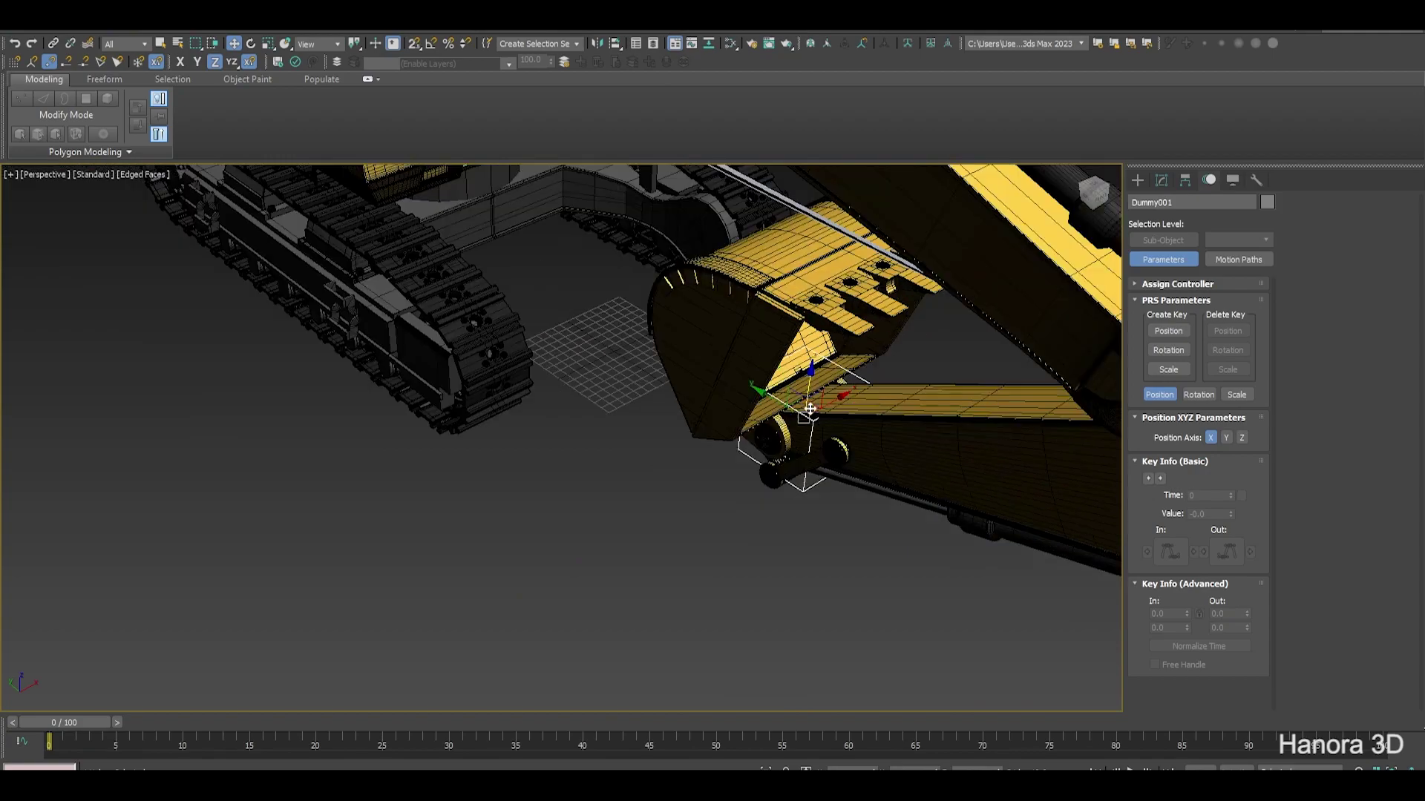
Move Dummy001 down and away from the bucket pin, then select IK Chain001
scroll(891, 431, "down", 5)
left_click_drag(800, 421, 534, 549)
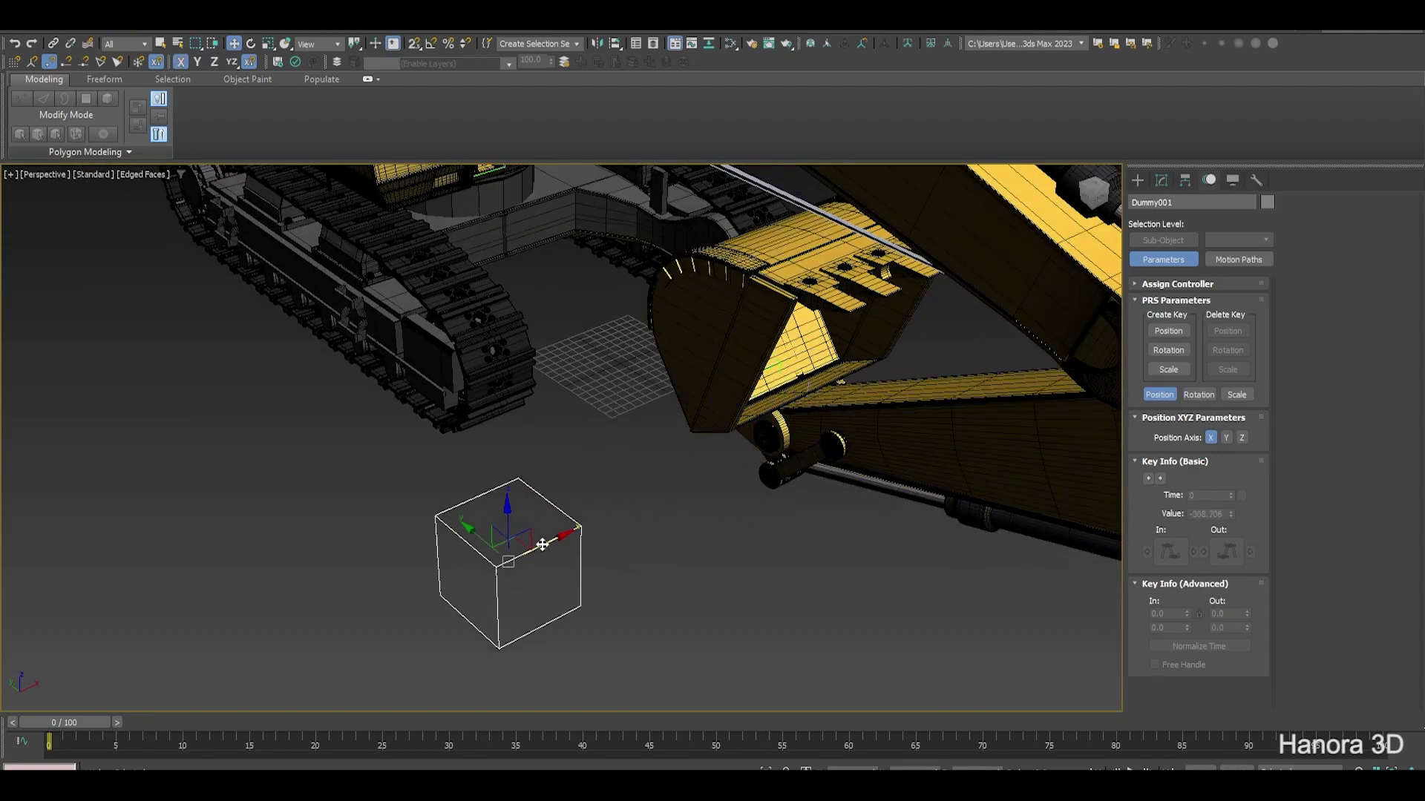
scroll(793, 421, "up", 3)
middle_click_drag(793, 421, 976, 363, "alt")
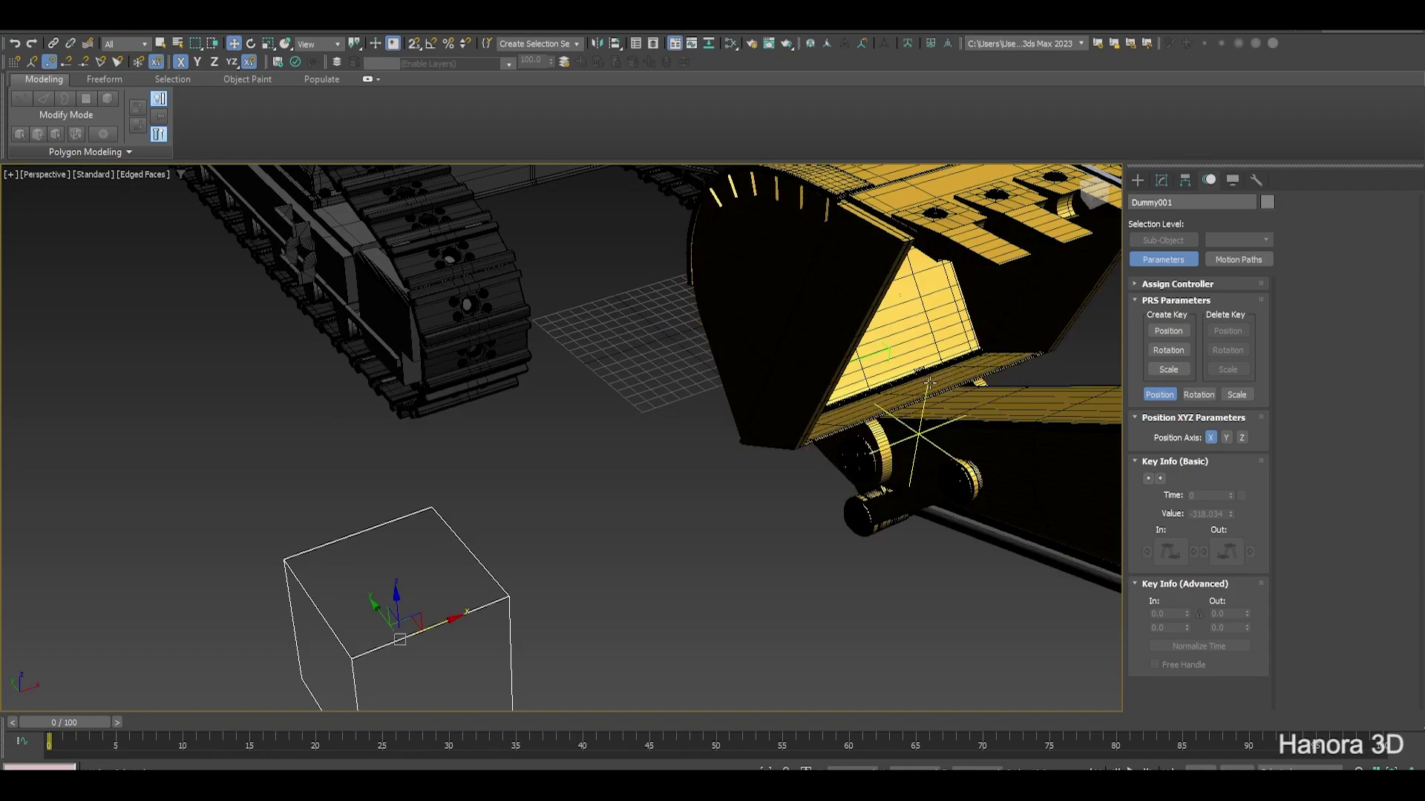
left_click(929, 387)
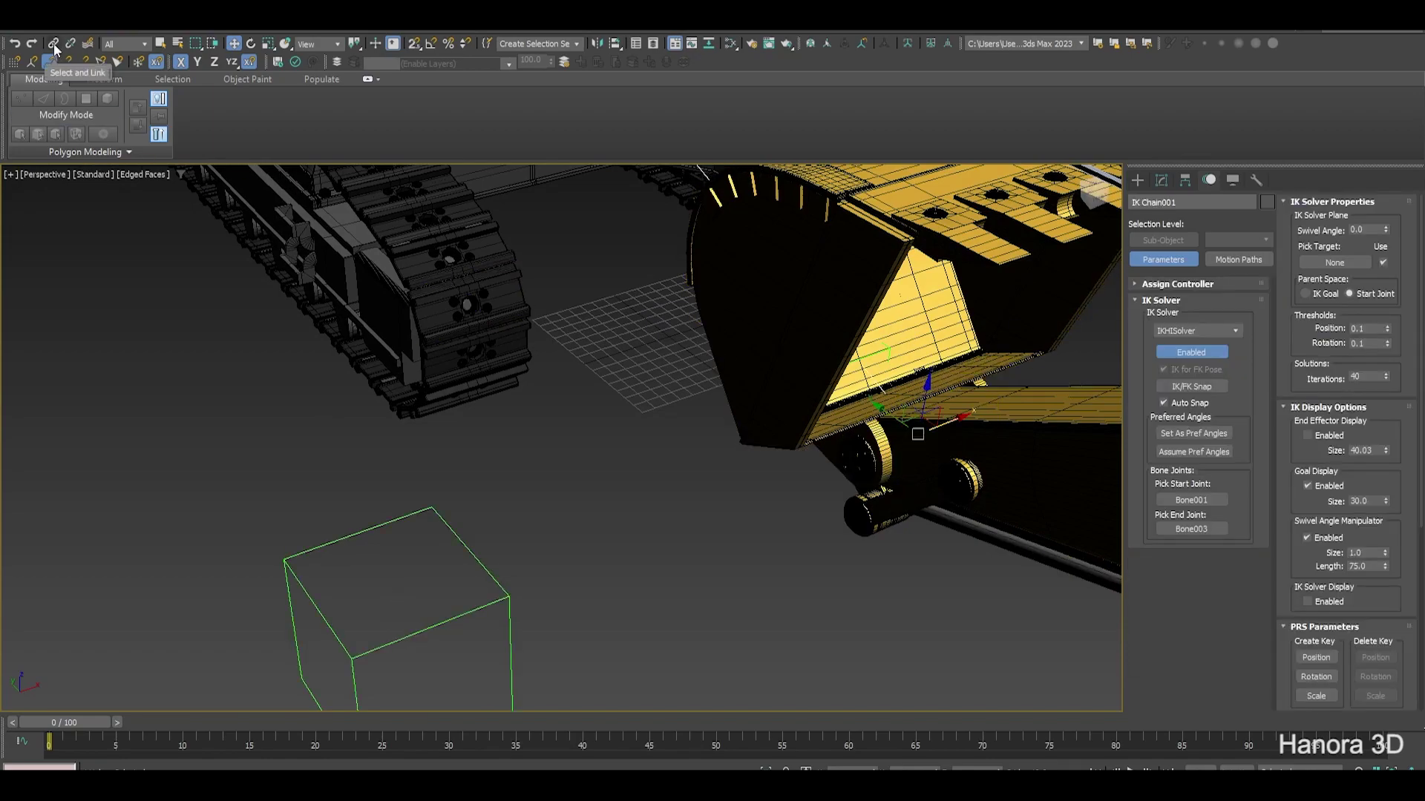
Link IK Chain001 to the Dummy001 box, then select the dummy and frame both
scroll(927, 378, "up", 3)
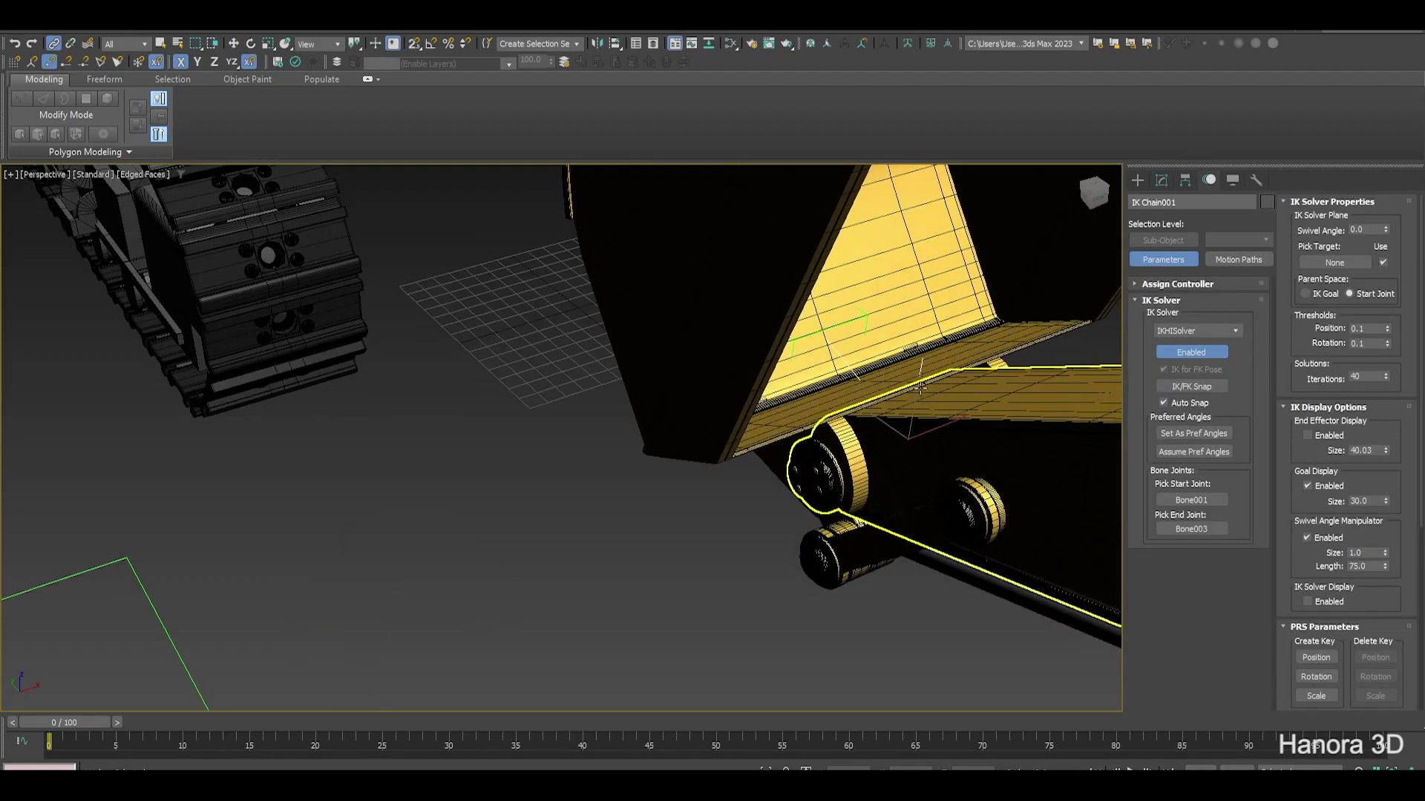
mouse_move(929, 368)
left_mouse_down()
mouse_move(136, 588)
mouse_move(154, 604)
left_mouse_up()
scroll(178, 564, "down", 5)
scroll(252, 595, "up", 1)
scroll(305, 595, "up", 1)
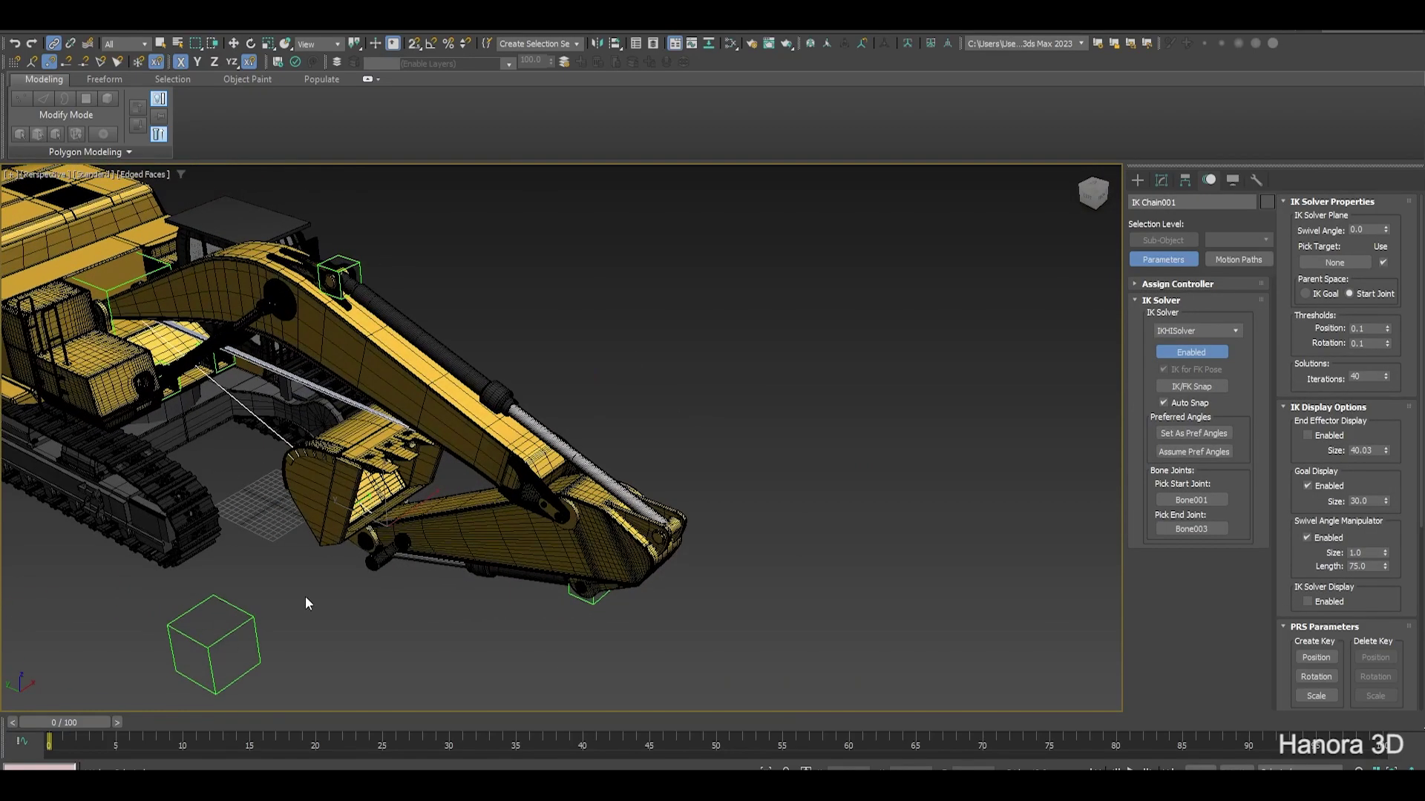
left_click(251, 650)
middle_click_drag(277, 633, 344, 556)
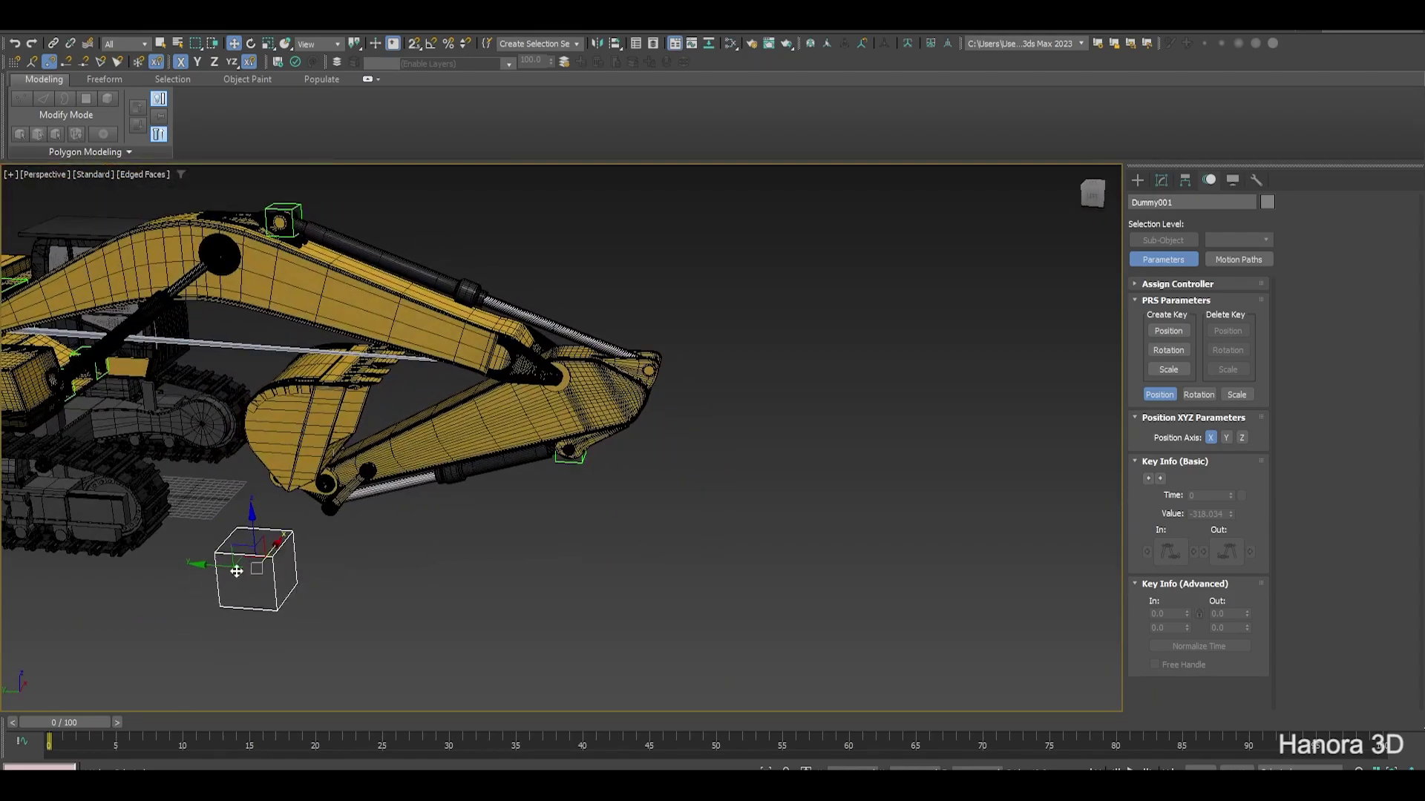
mouse_move(220, 565)
left_mouse_down()
mouse_move(527, 579)
mouse_move(318, 582)
mouse_move(383, 589)
left_mouse_up()
middle_click_drag(383, 588, 412, 595)
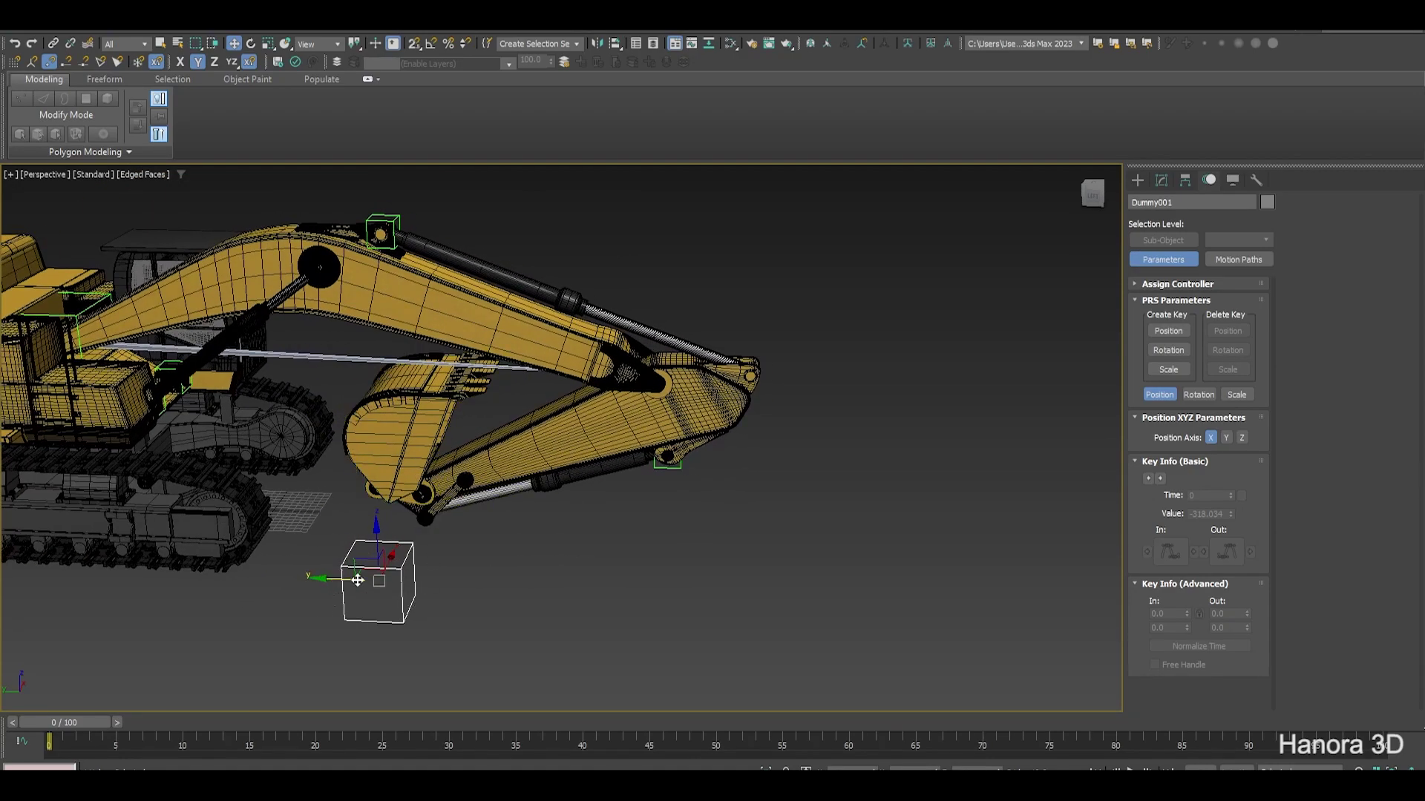
left_click_drag(357, 580, 561, 586)
right_click(510, 586)
middle_click_drag(510, 586, 501, 576)
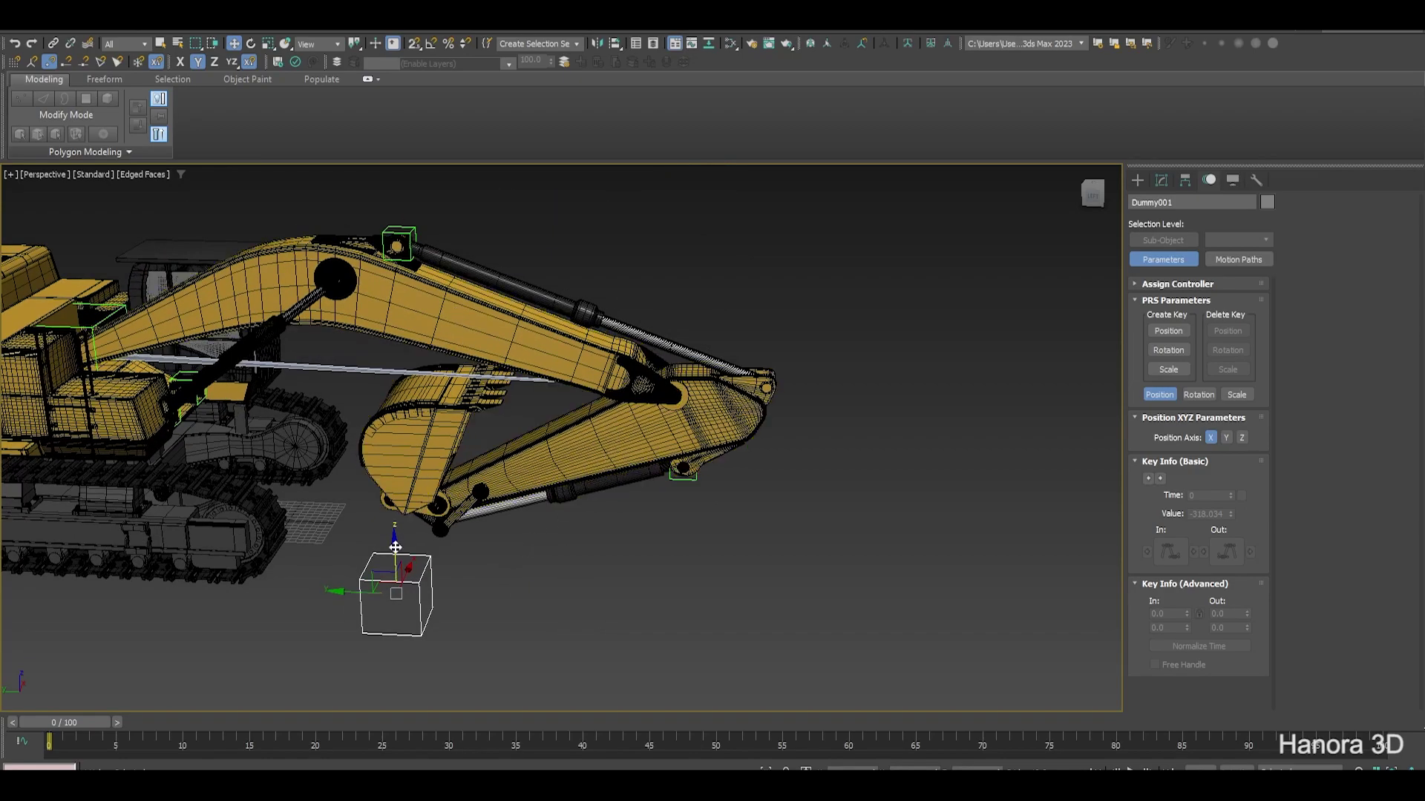
left_click_drag(396, 547, 470, 581)
middle_click_drag(470, 581, 443, 580, "alt")
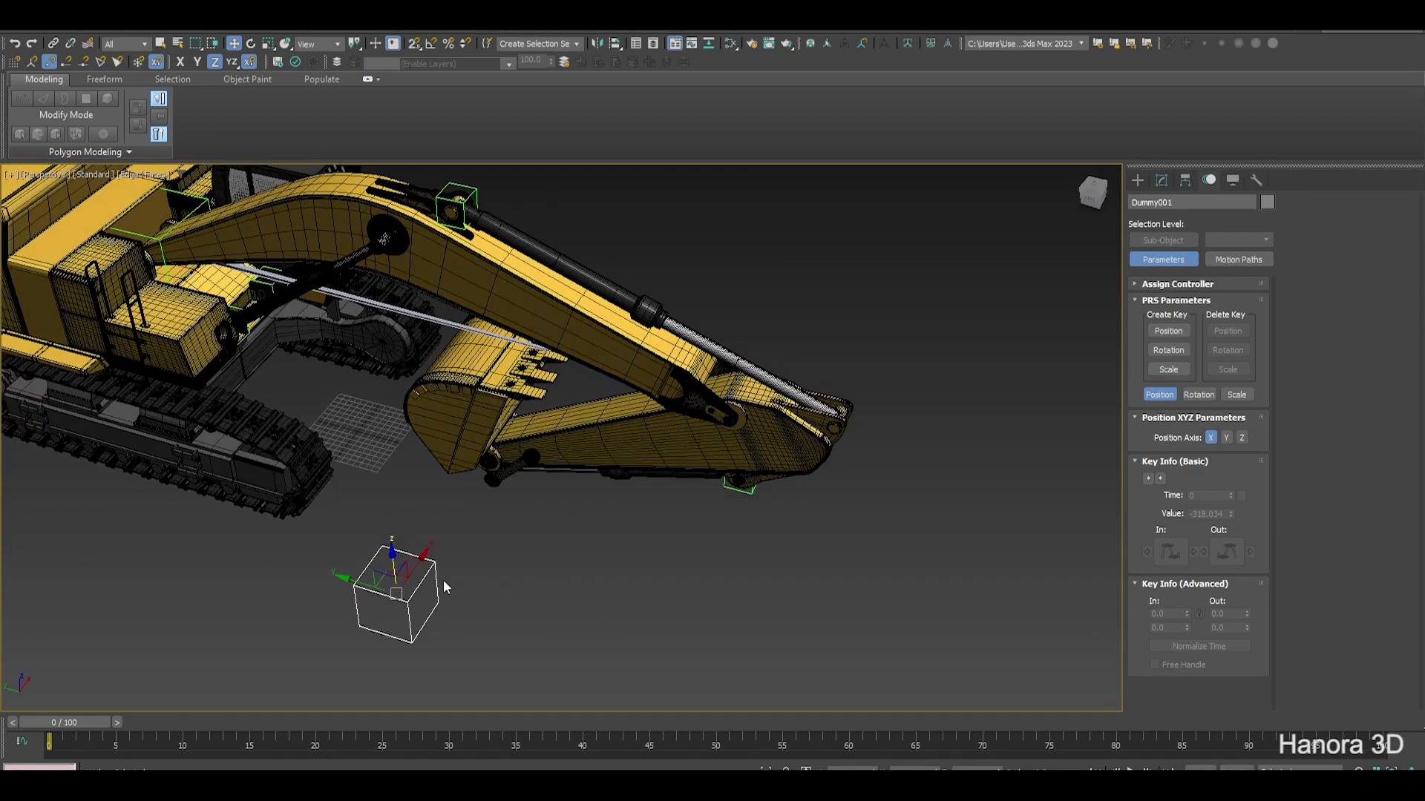
mouse_move(423, 559)
left_mouse_down()
mouse_move(480, 521)
mouse_move(494, 569)
left_mouse_up()
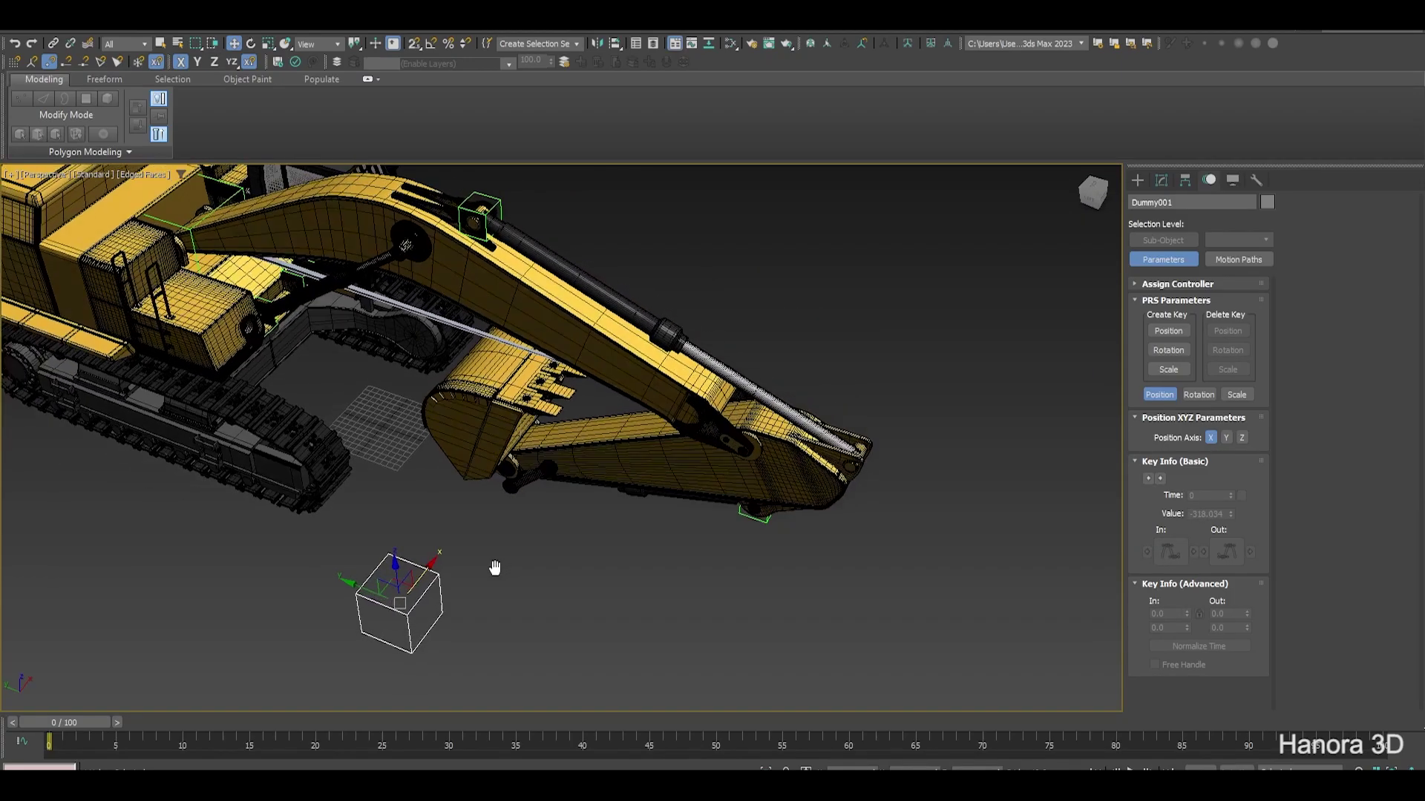
mouse_move(540, 564)
middle_mouse_down("alt")
mouse_move(525, 547)
mouse_move(438, 533)
middle_mouse_up("alt")
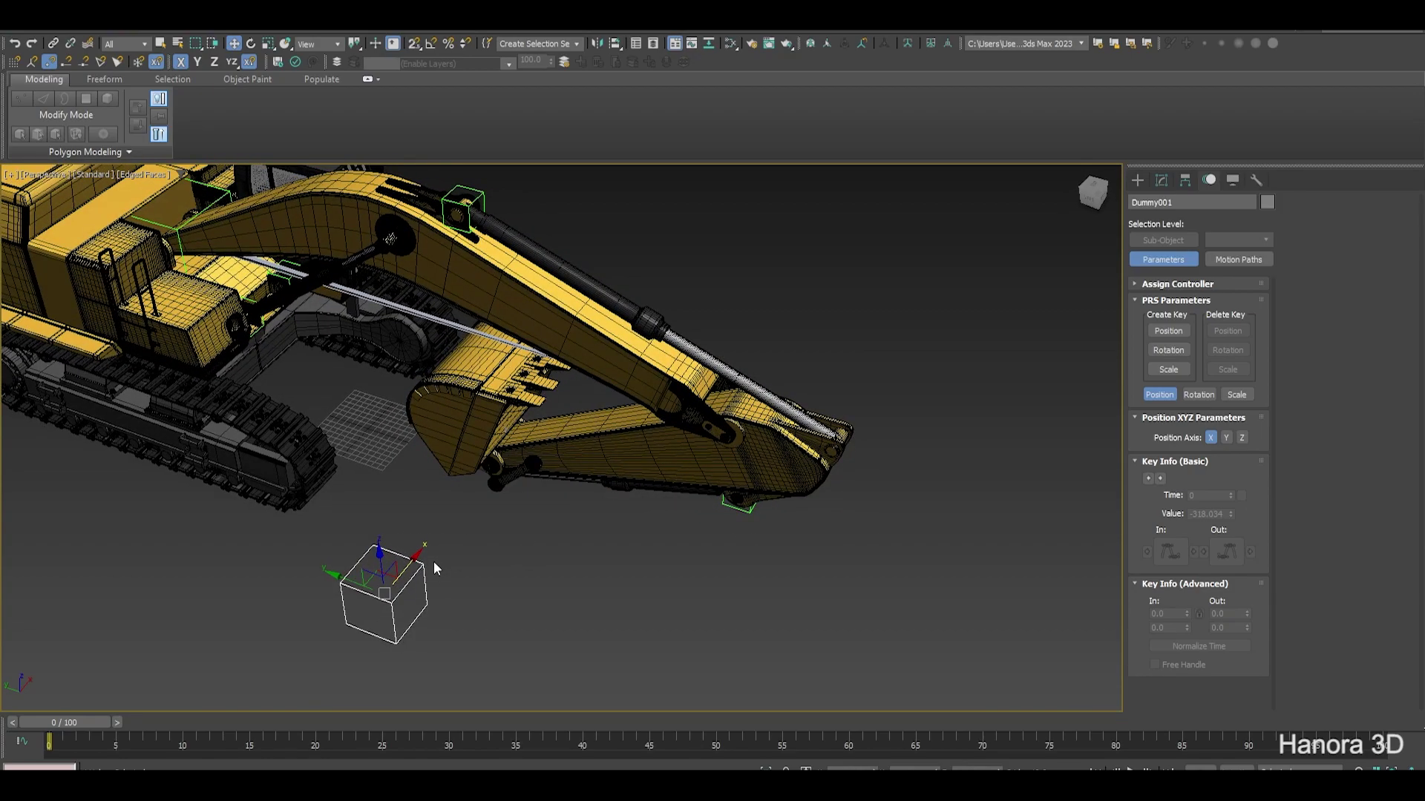
Check Move X under Hierarchy > Link Info > Locks for Dummy001
left_click(1186, 181)
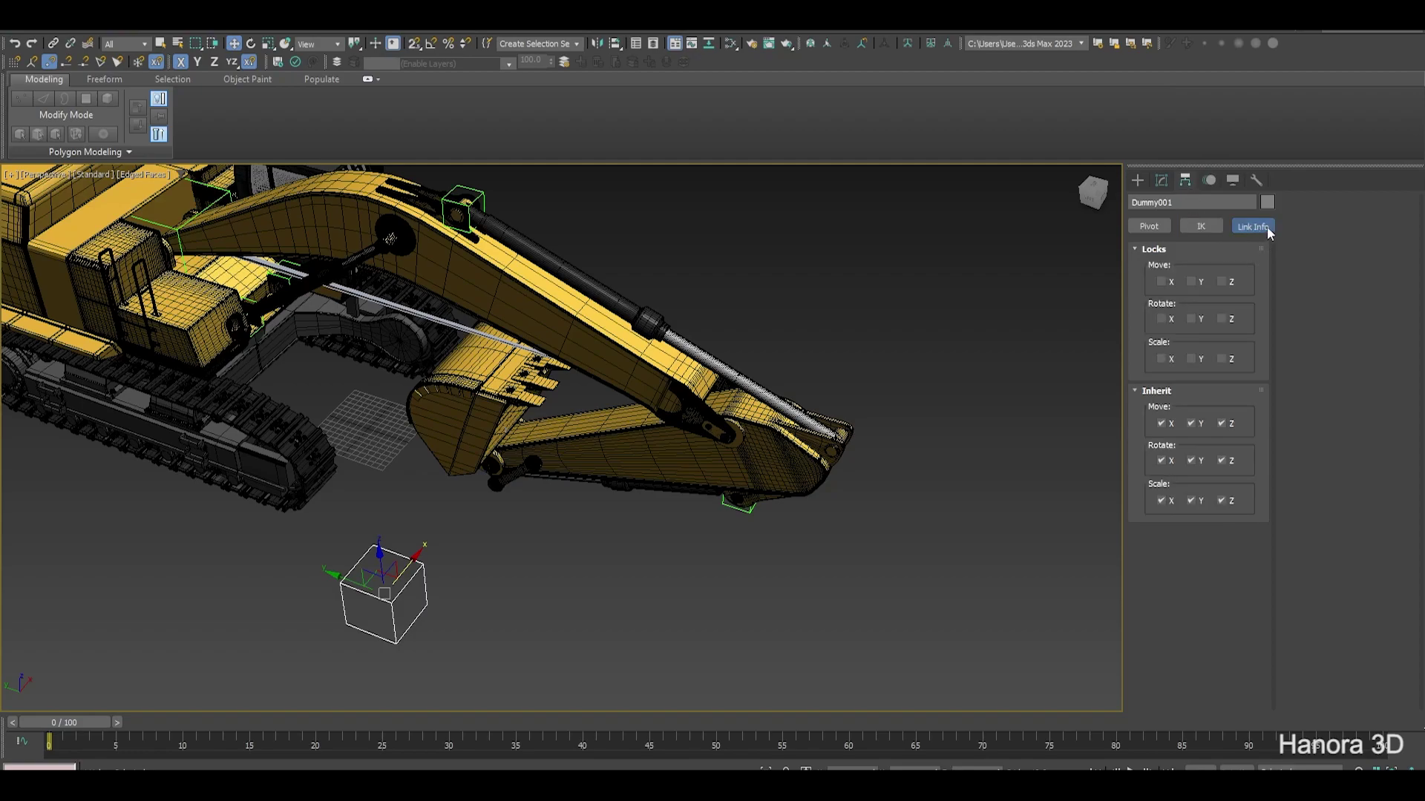
left_click(1164, 280)
middle_click_drag(700, 451, 749, 405)
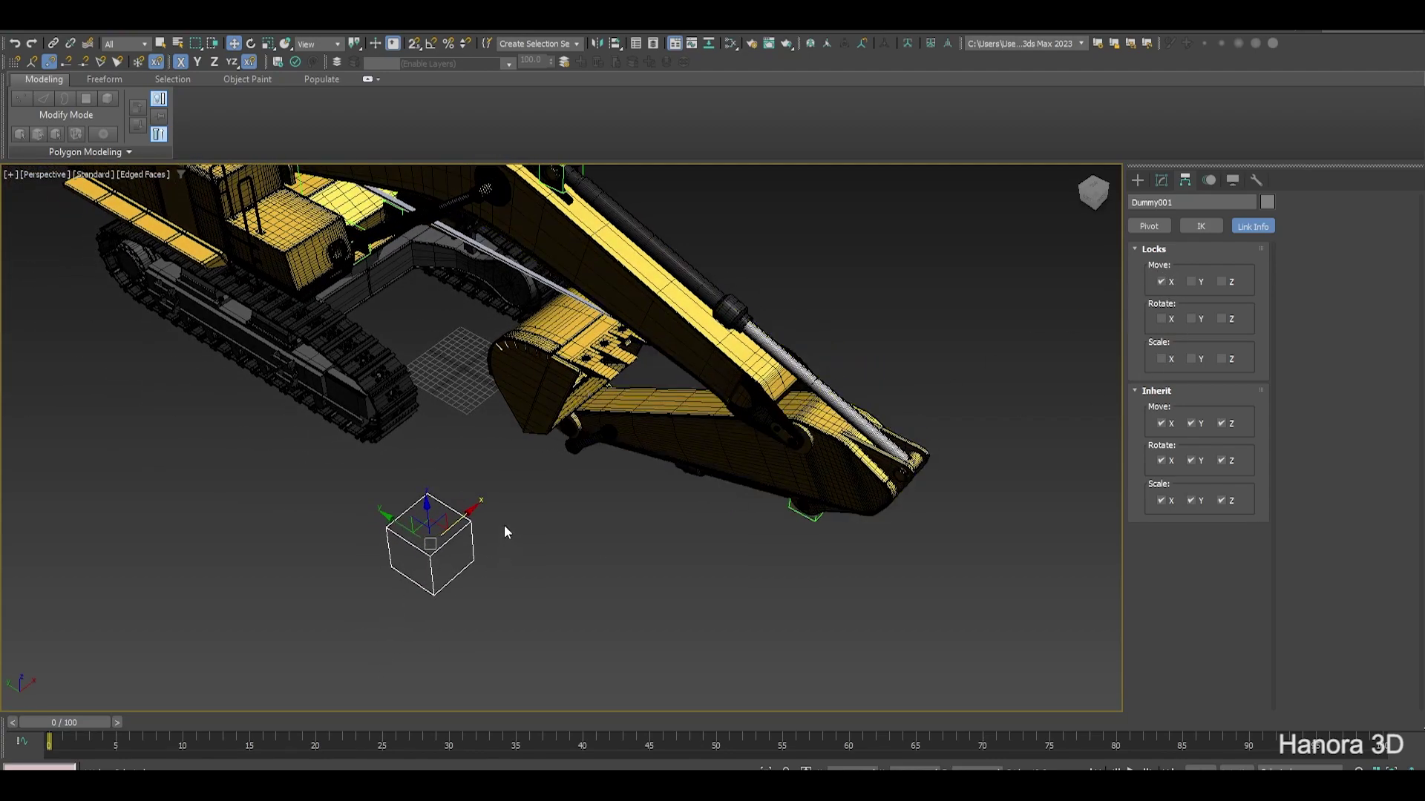
mouse_move(514, 478)
middle_mouse_down("alt")
mouse_move(480, 566)
mouse_move(556, 534)
mouse_move(671, 538)
mouse_move(368, 575)
middle_mouse_up("alt")
scroll(369, 575, "up", 3)
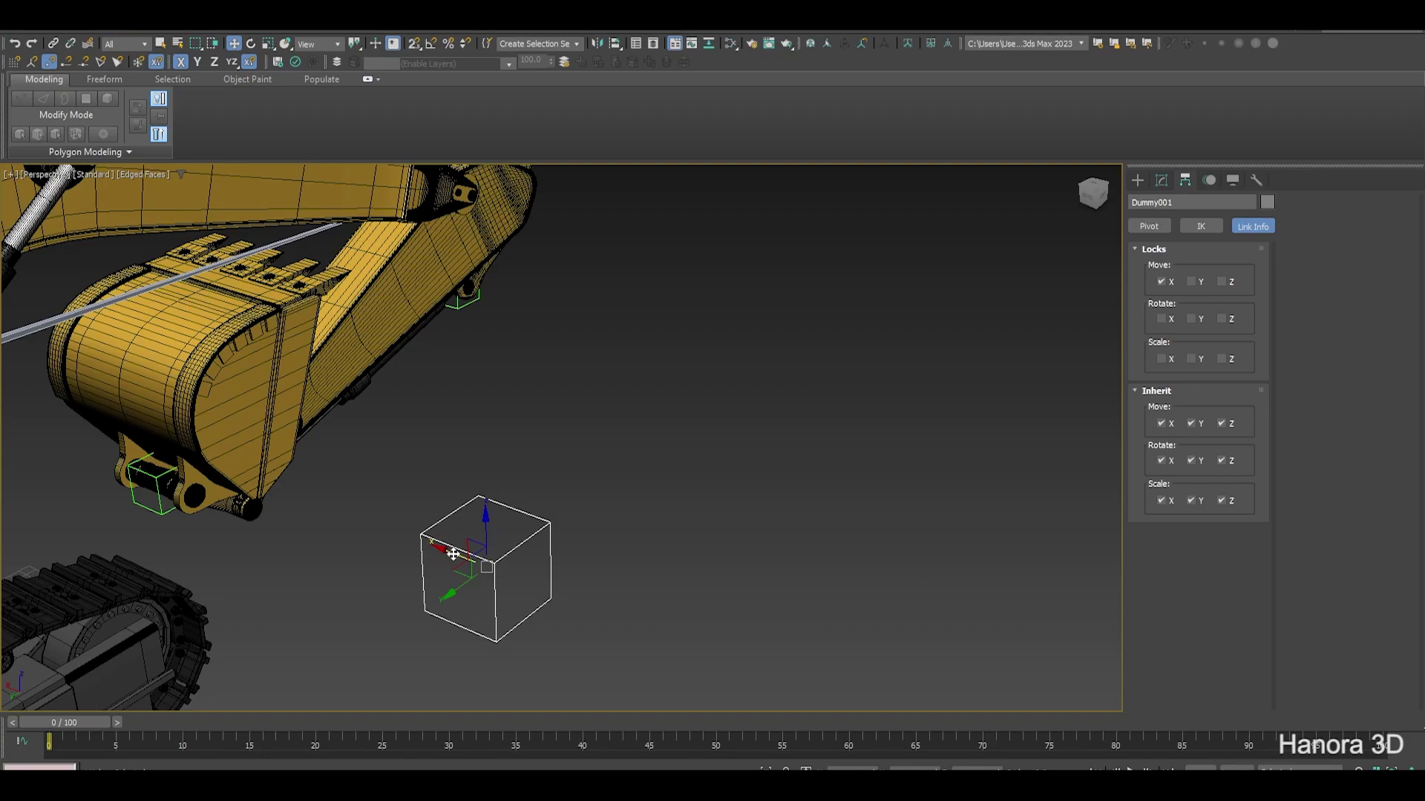
In the maximized Left view, select Bone004 inside the stick
key("alt+w")
key("alt+w")
scroll(381, 568, "up", 5)
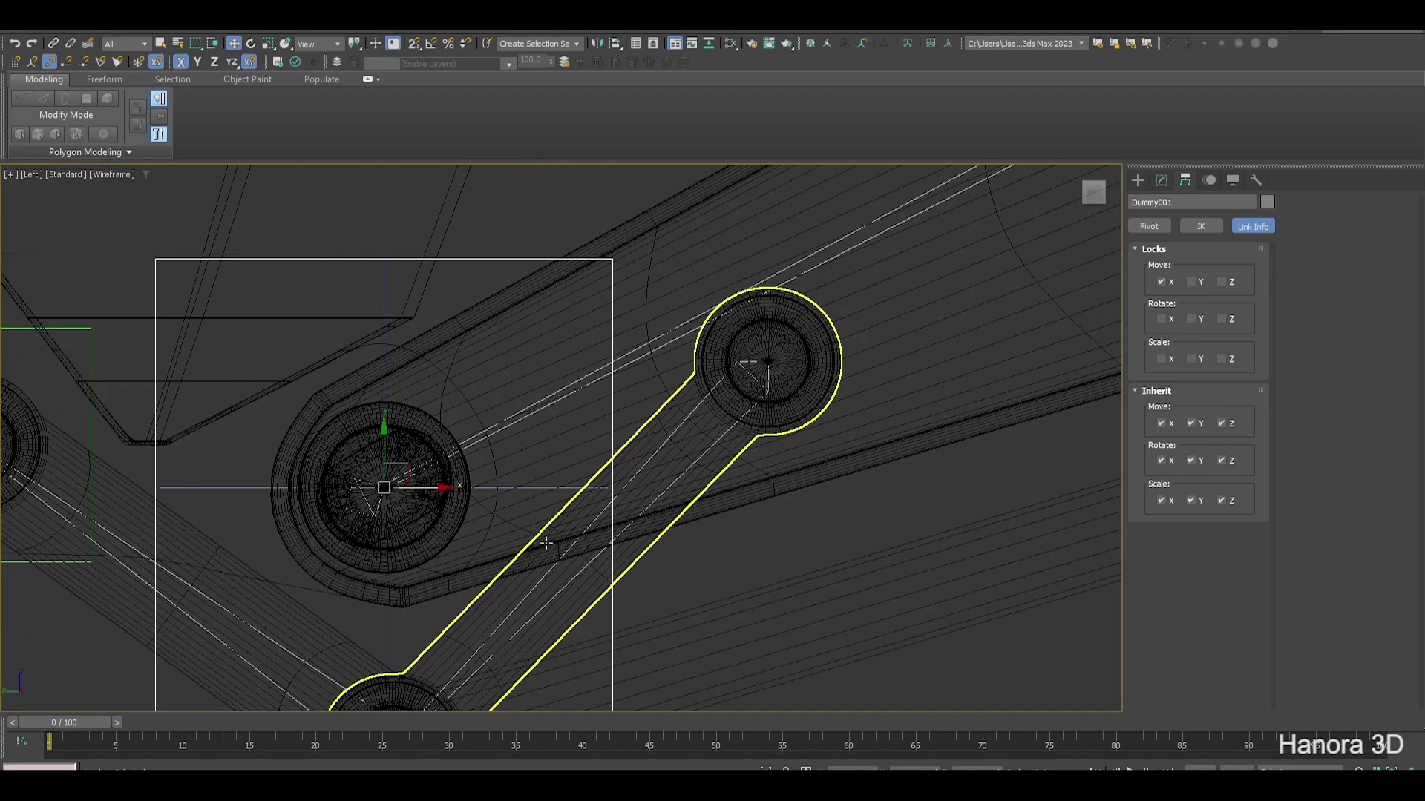
scroll(611, 565, "up", 5)
scroll(667, 507, "up", 2)
left_click(667, 481)
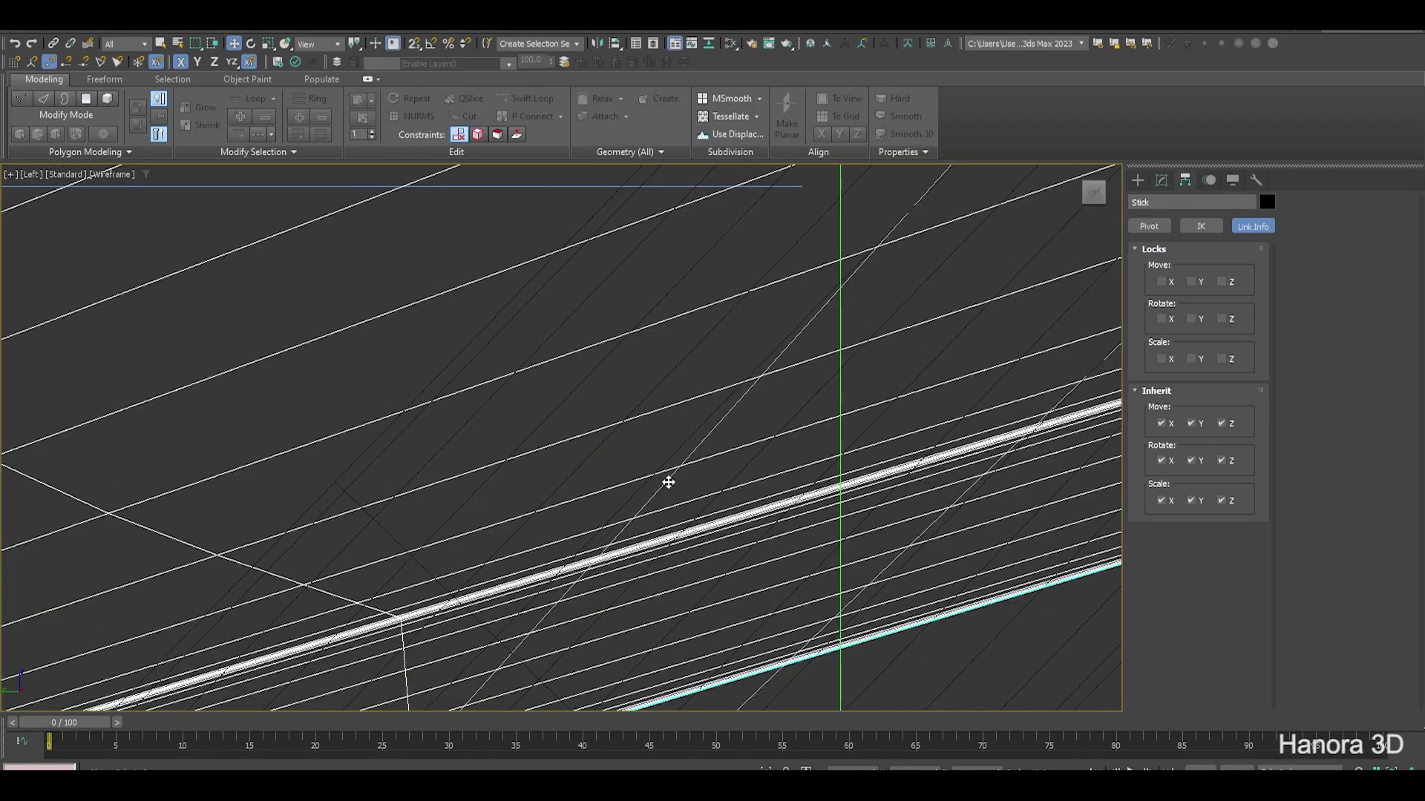
scroll(678, 481, "up", 2)
left_click(653, 484)
scroll(530, 297, "up", 2)
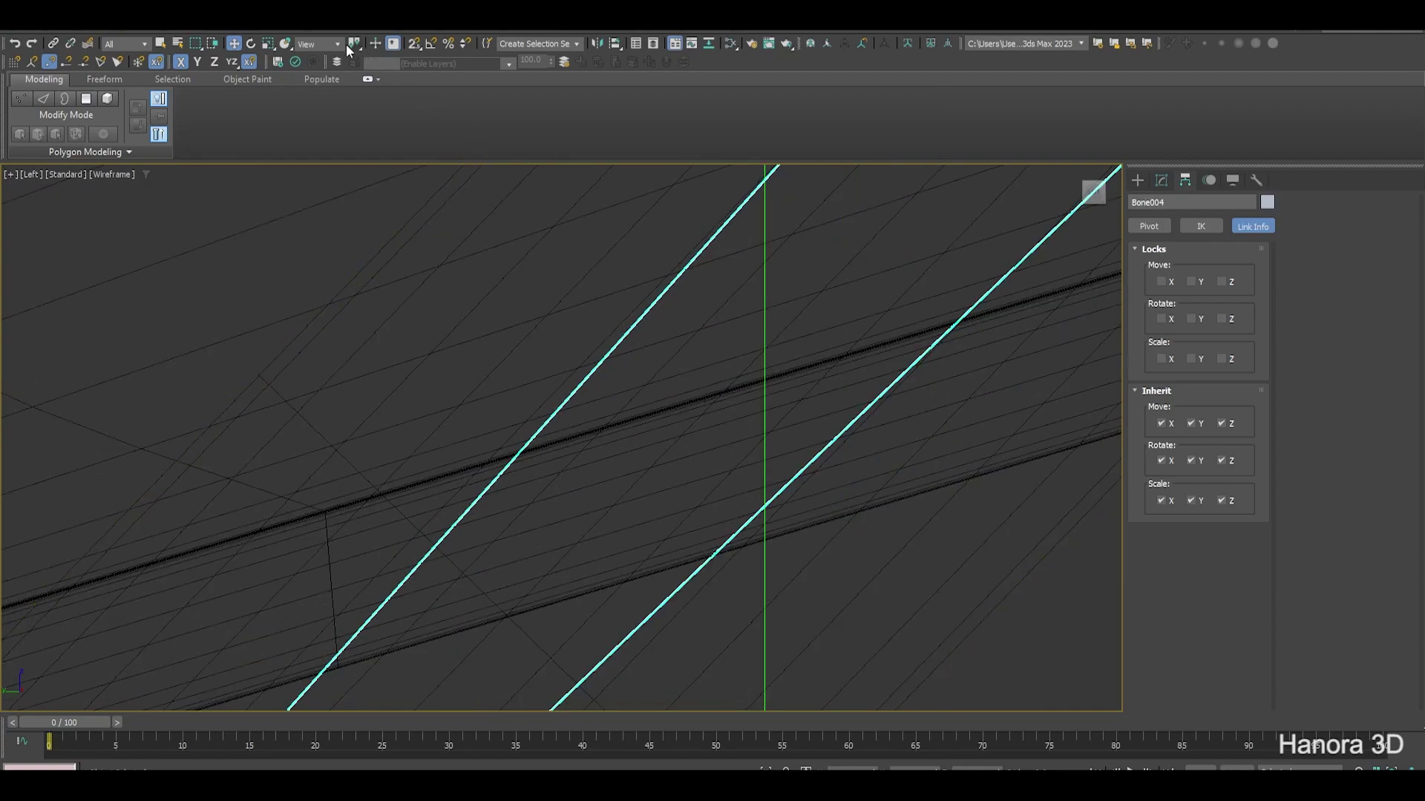
Create an HI Solver chain from Bone004 to Bone006, then restore the four-viewport layout
left_click(328, 30)
mouse_move(334, 86)
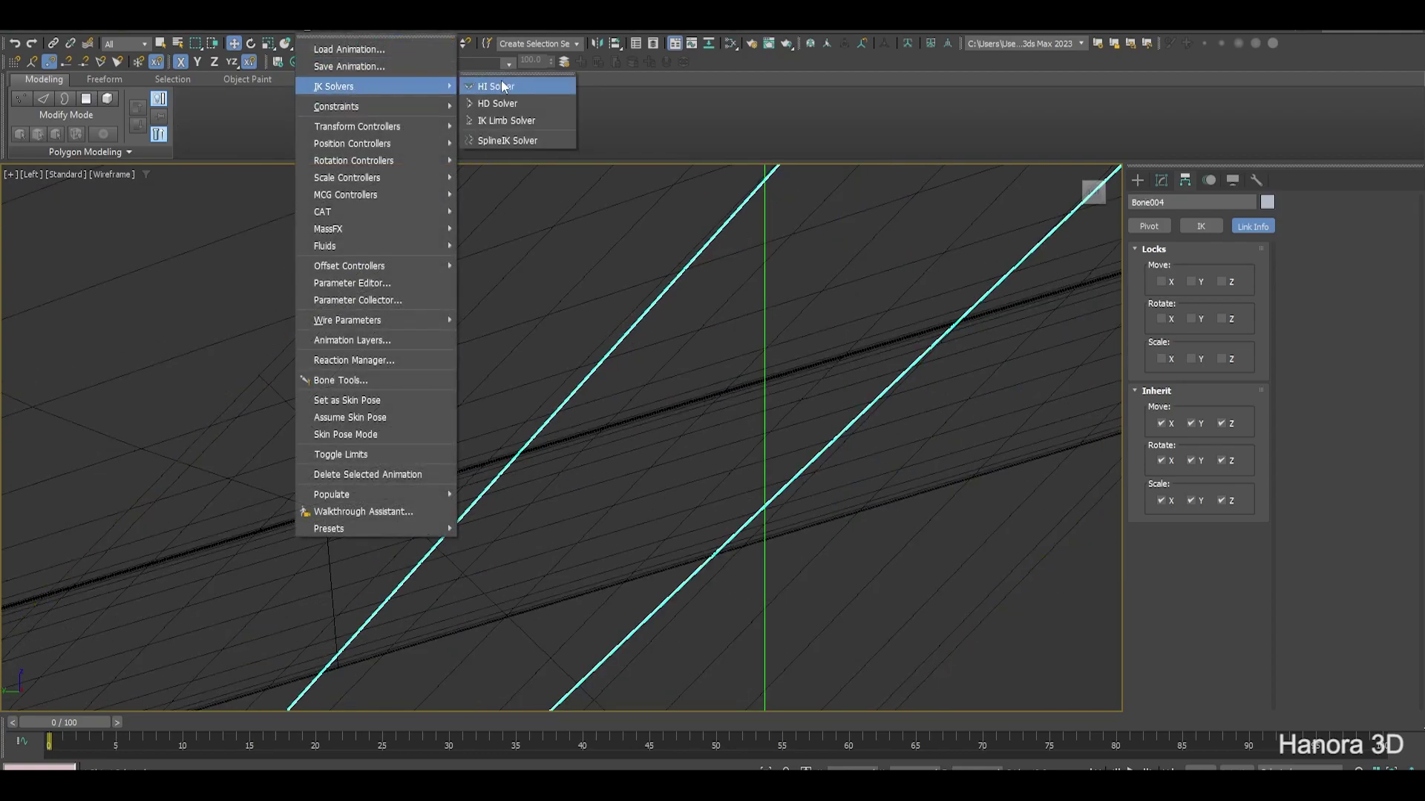
left_click(511, 90)
scroll(556, 391, "down", 3)
scroll(470, 381, "up", 3)
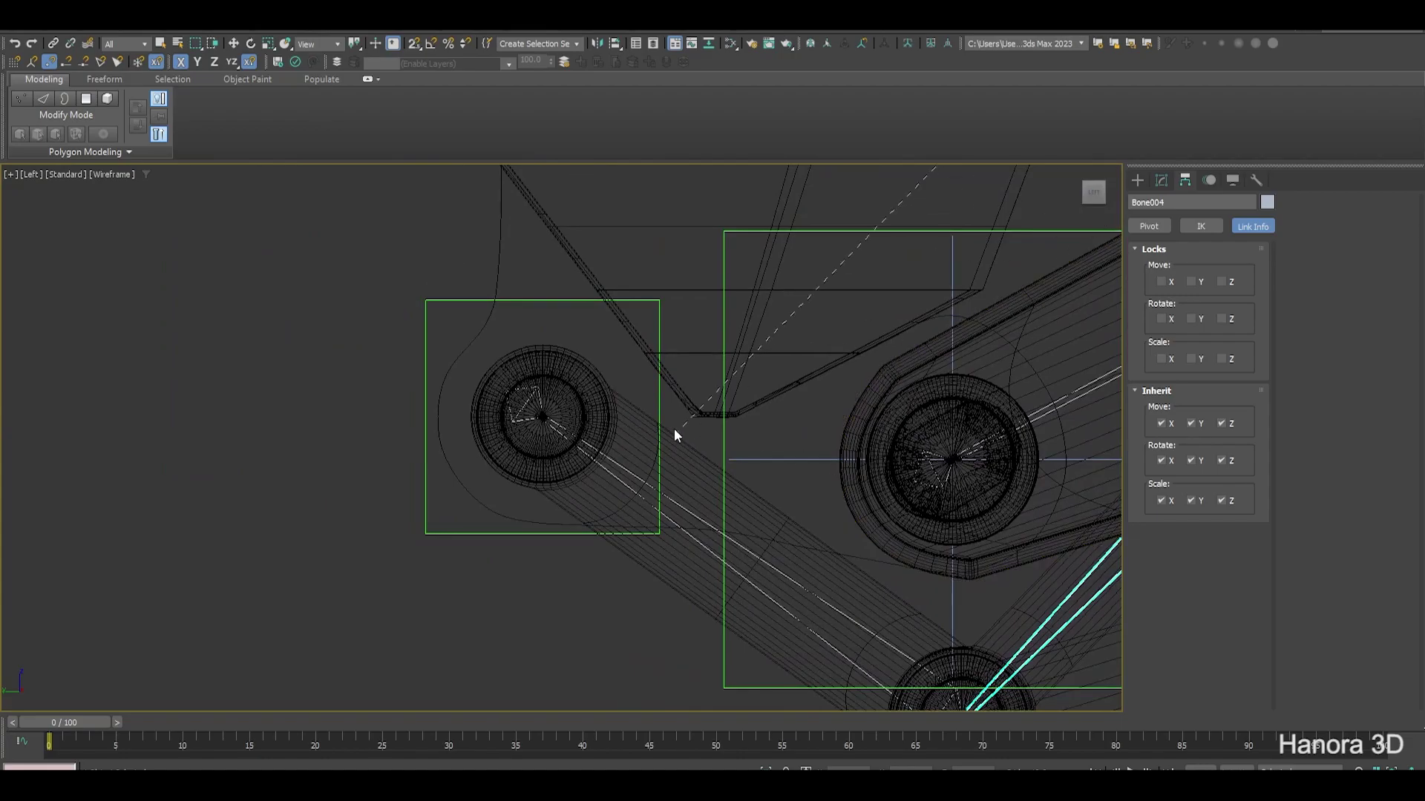
scroll(674, 435, "up", 4)
scroll(519, 387, "up", 5)
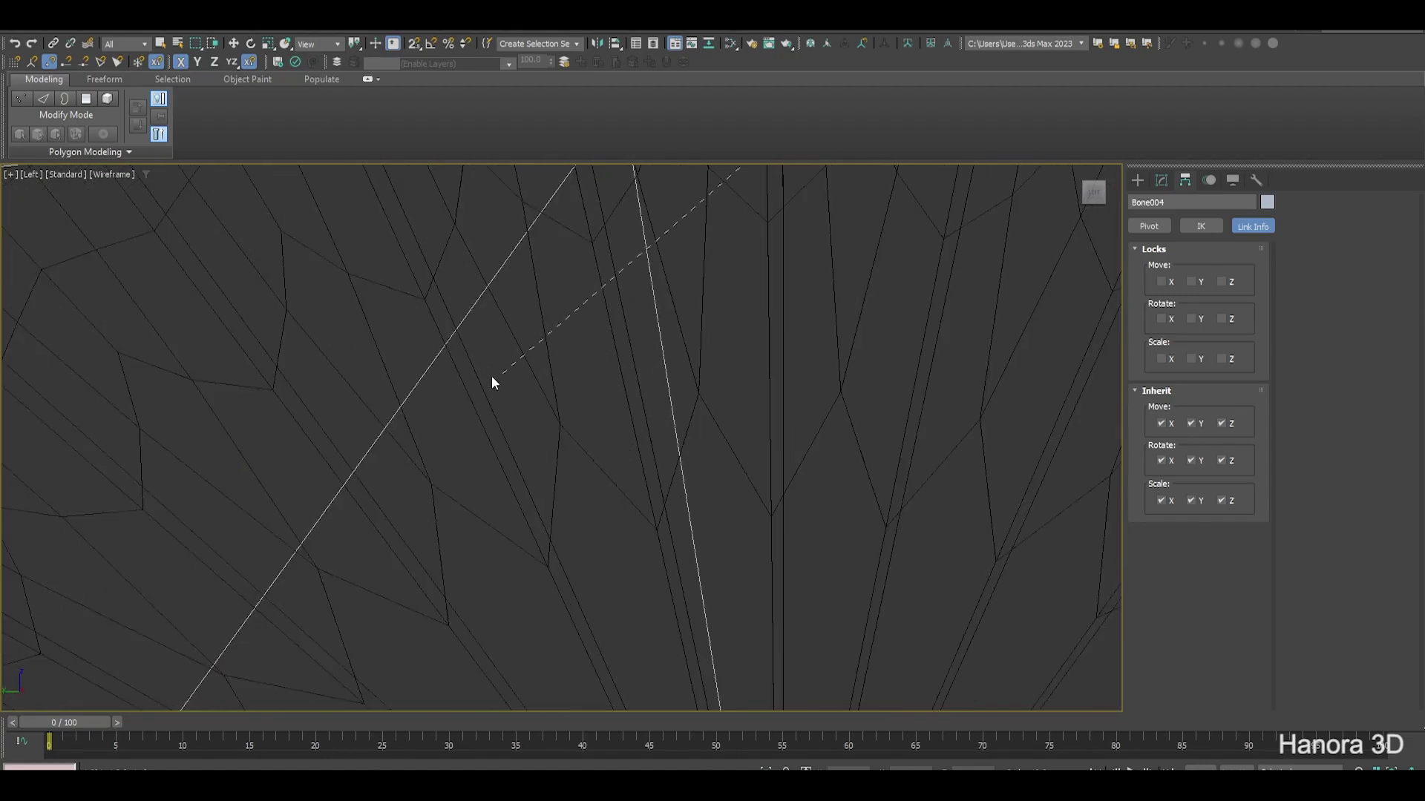
left_click(471, 306)
scroll(471, 305, "down", 4)
scroll(464, 305, "down", 2)
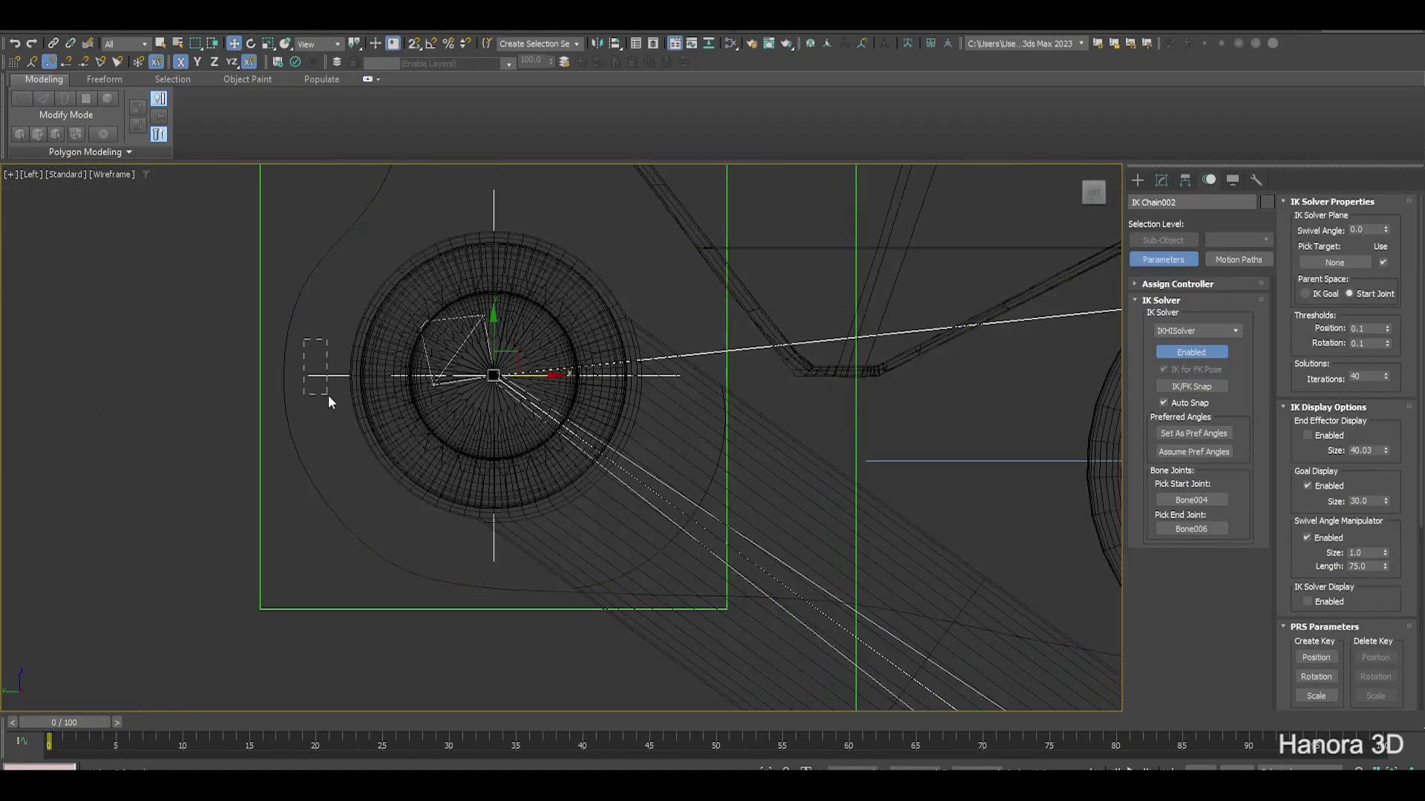
key("r")
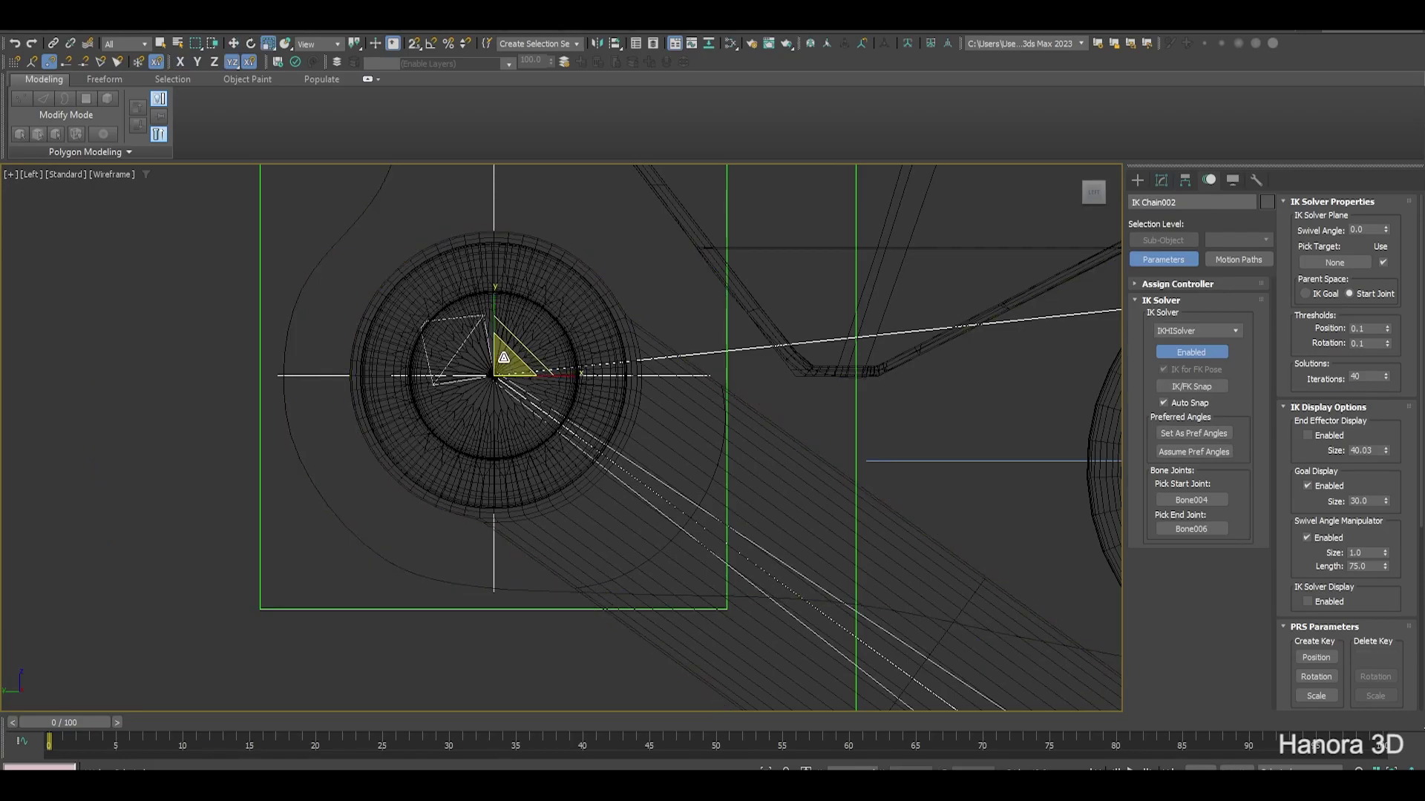
key("alt+w")
Maximize Perspective and inspect the Linkage piece and the left support links
right_click(827, 575)
key("alt+w")
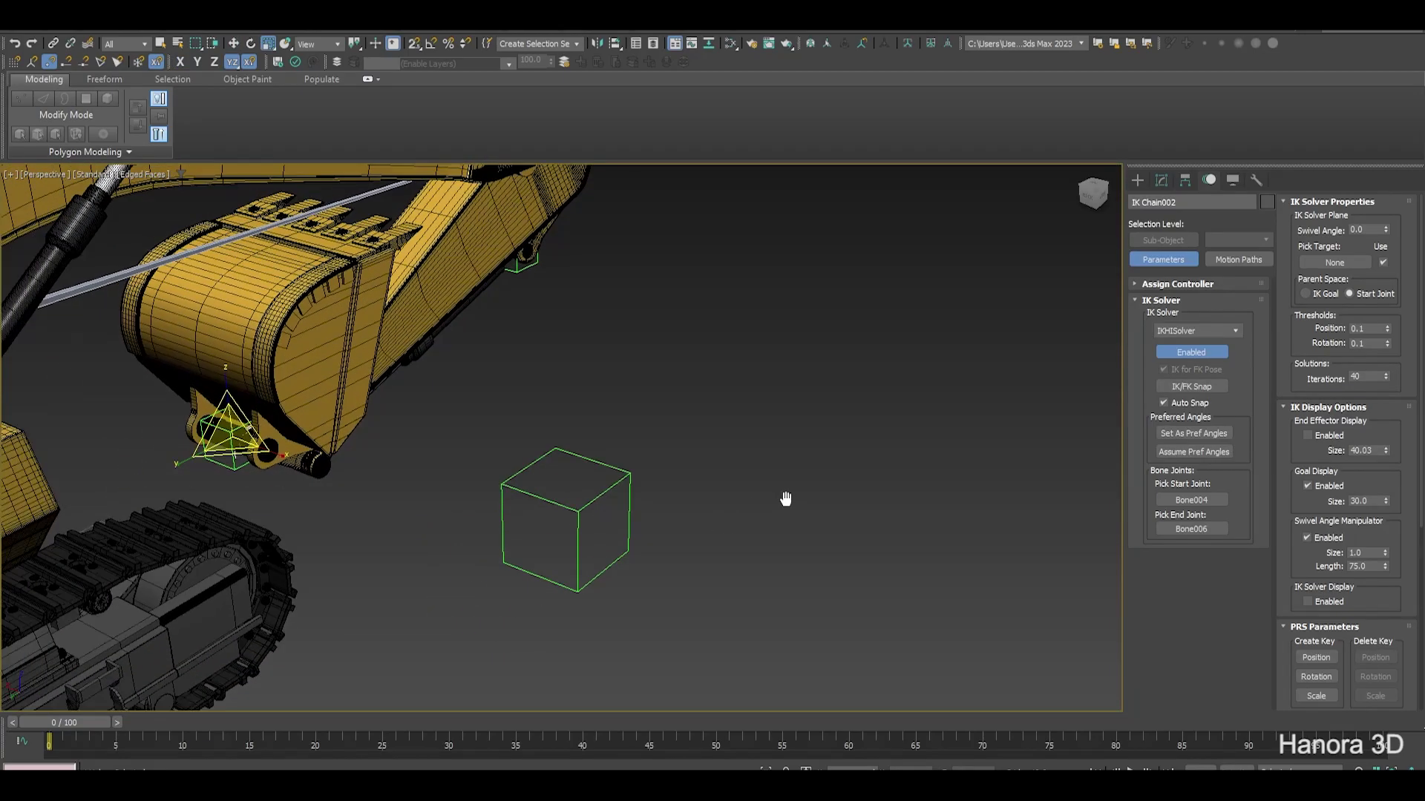
scroll(772, 496, "up", 2)
scroll(742, 498, "up", 1)
mouse_move(736, 506)
middle_mouse_down("alt")
mouse_move(649, 445)
mouse_move(645, 420)
middle_mouse_up("alt")
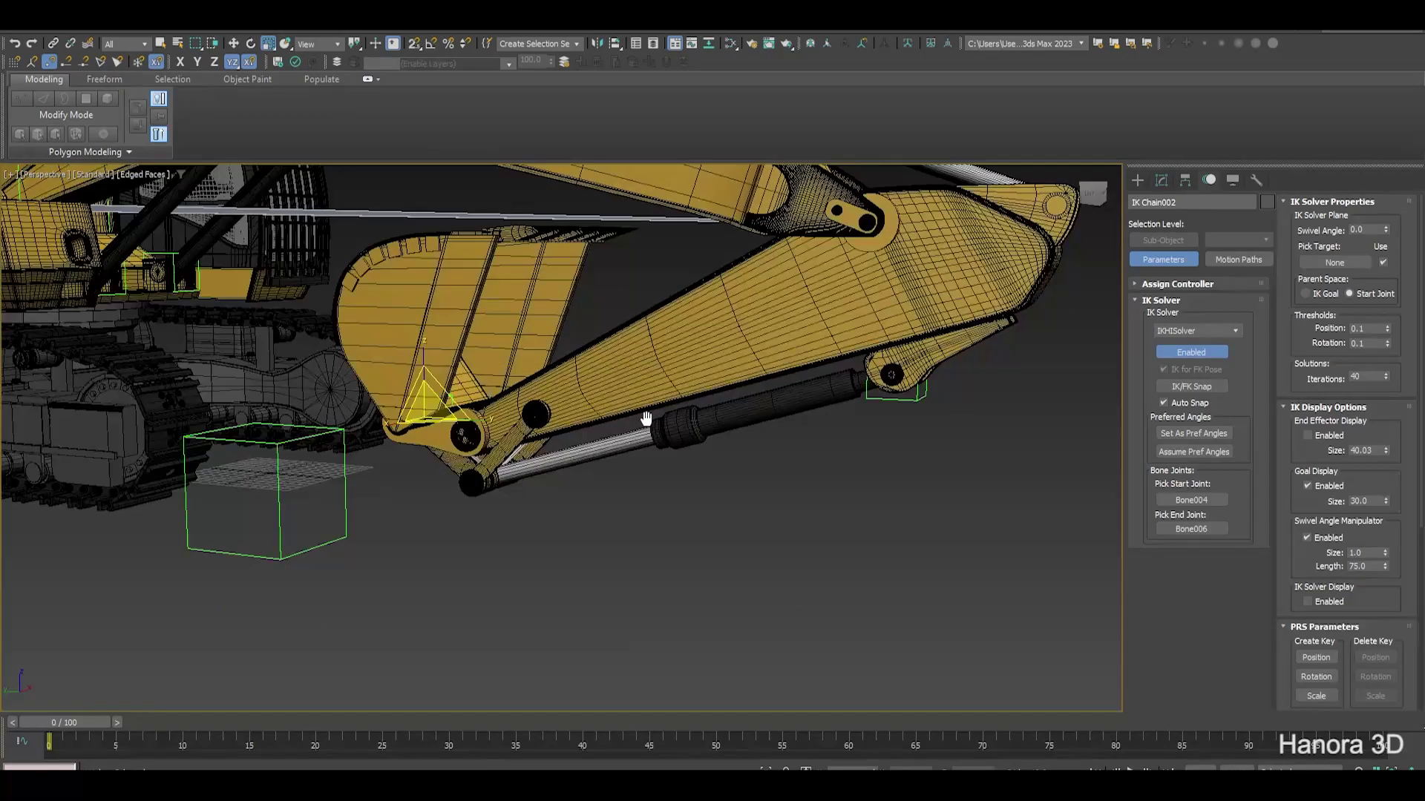
scroll(517, 458, "up", 6)
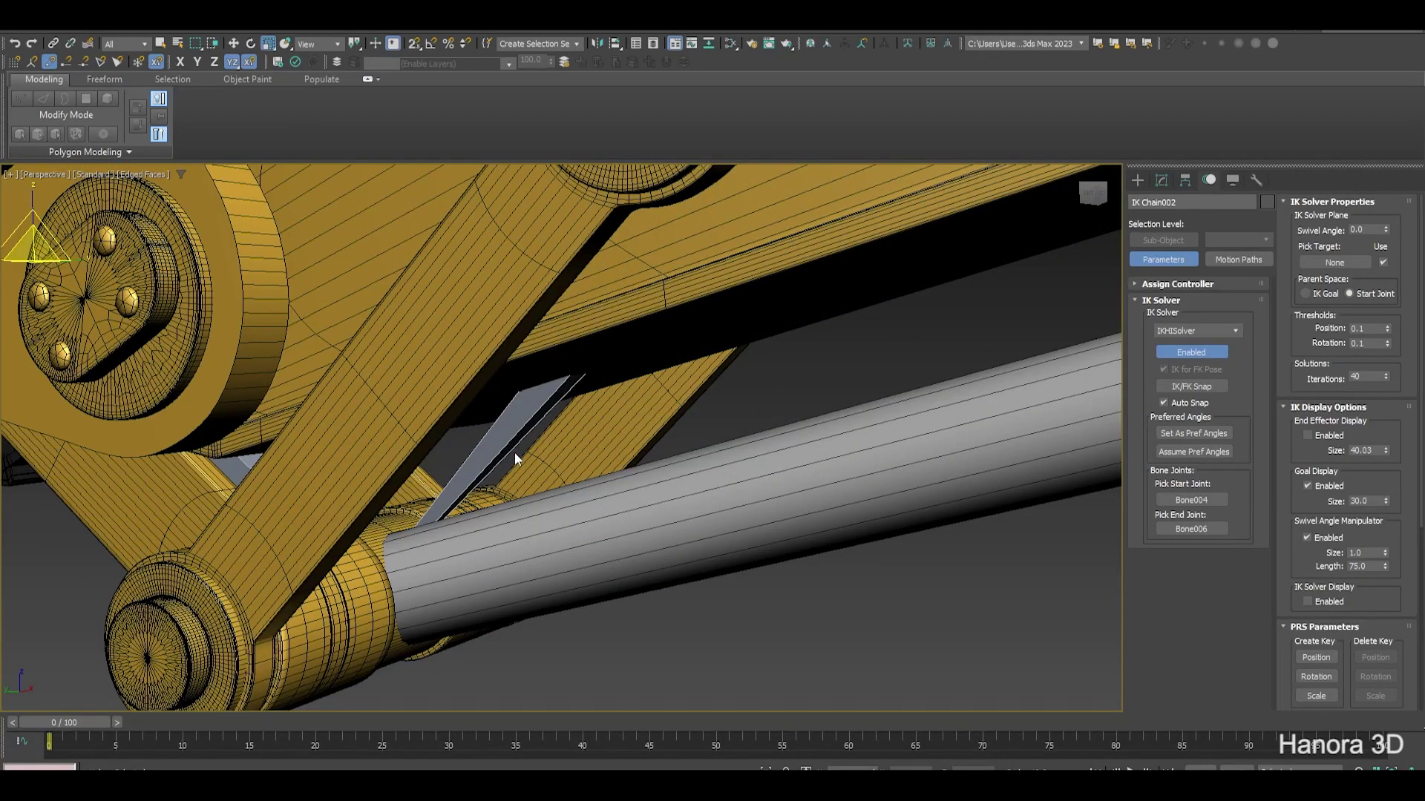
scroll(443, 450, "down", 5)
middle_click_drag(471, 456, 487, 439)
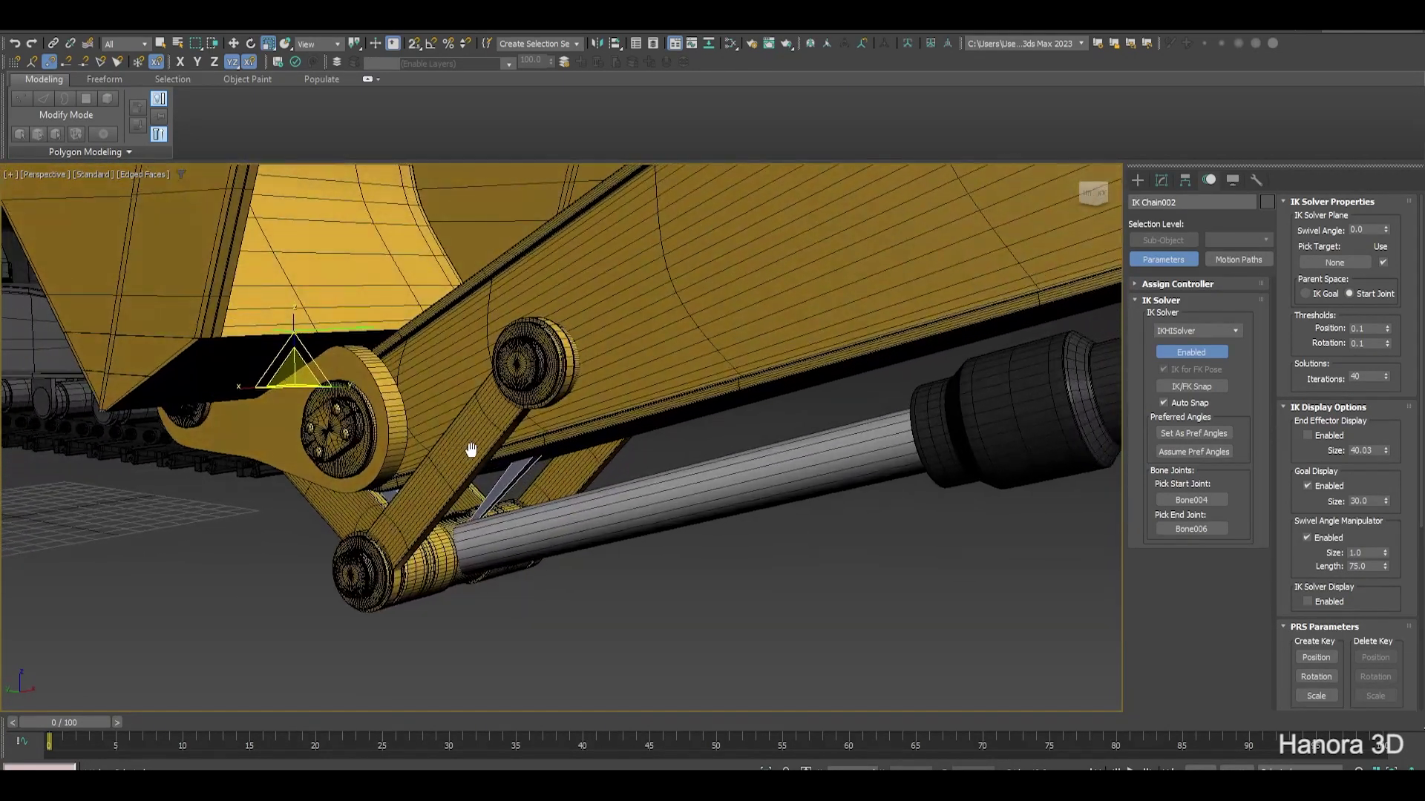
left_click(475, 438)
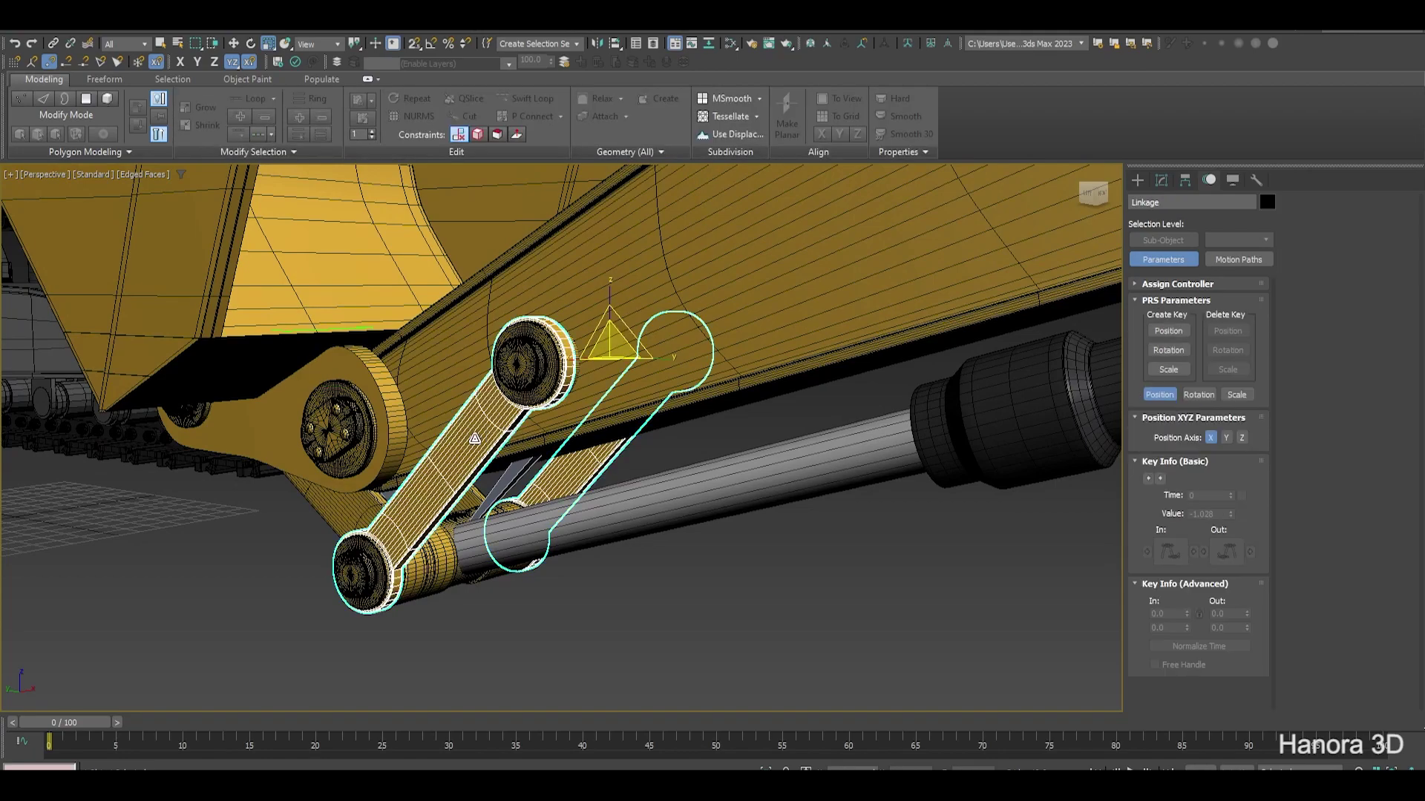
scroll(474, 441, "up", 2)
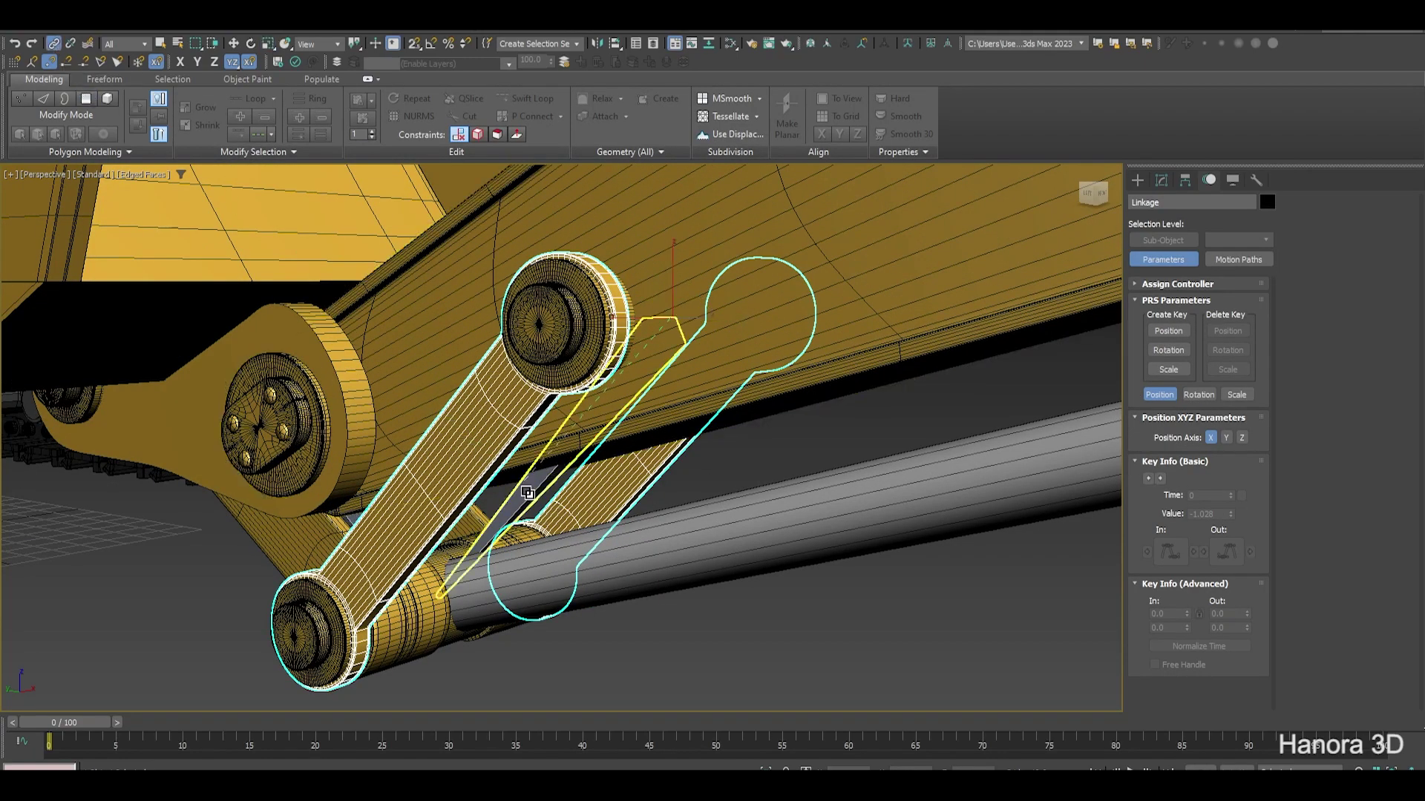
mouse_move(401, 540)
middle_mouse_down("alt")
mouse_move(343, 512)
mouse_move(553, 460)
mouse_move(526, 520)
mouse_move(601, 451)
middle_mouse_up("alt")
left_click(525, 520)
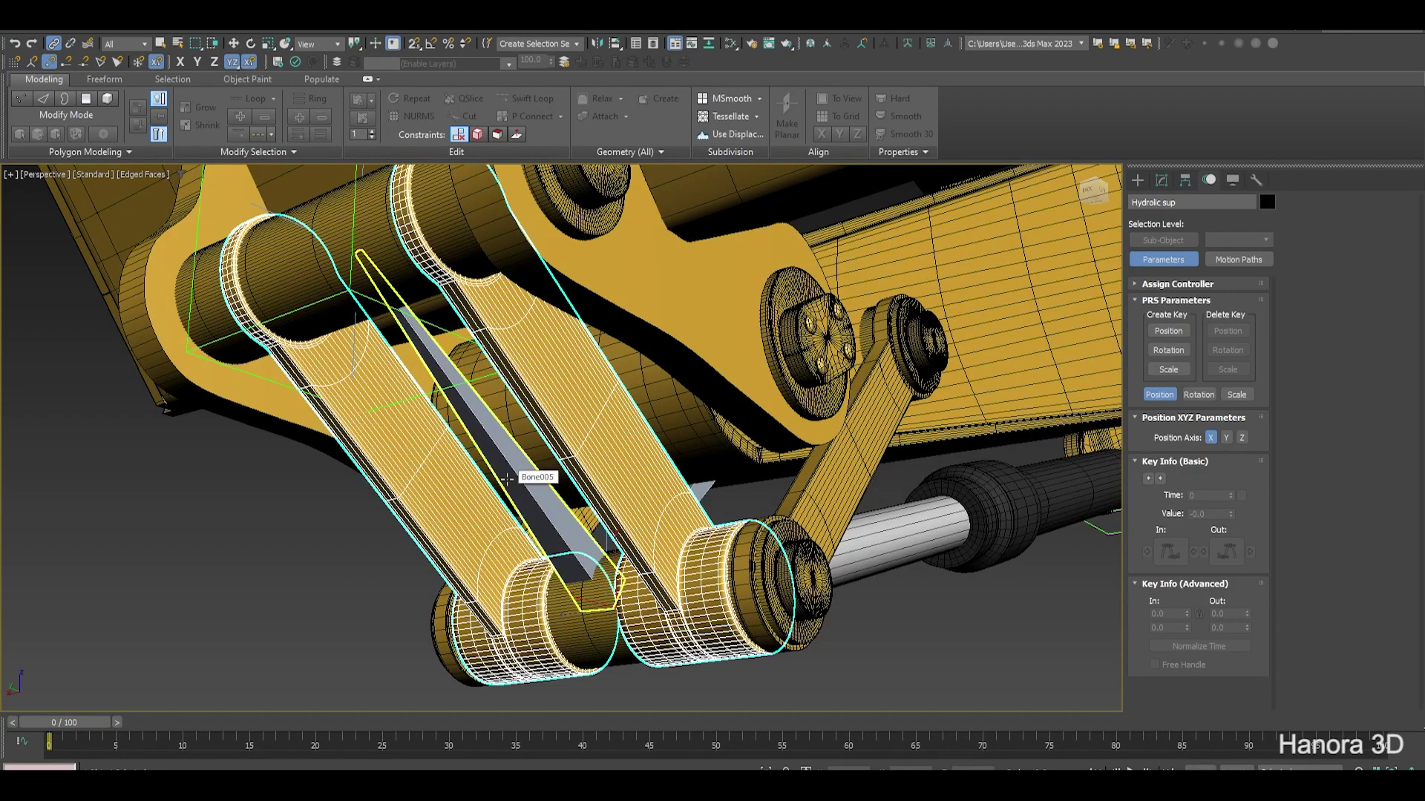
Move IK Chain002's goal left in the YZ plane so the arms swing, then select Hydrolic sup
scroll(507, 478, "down", 3)
middle_click_drag(506, 479, 337, 413, "alt")
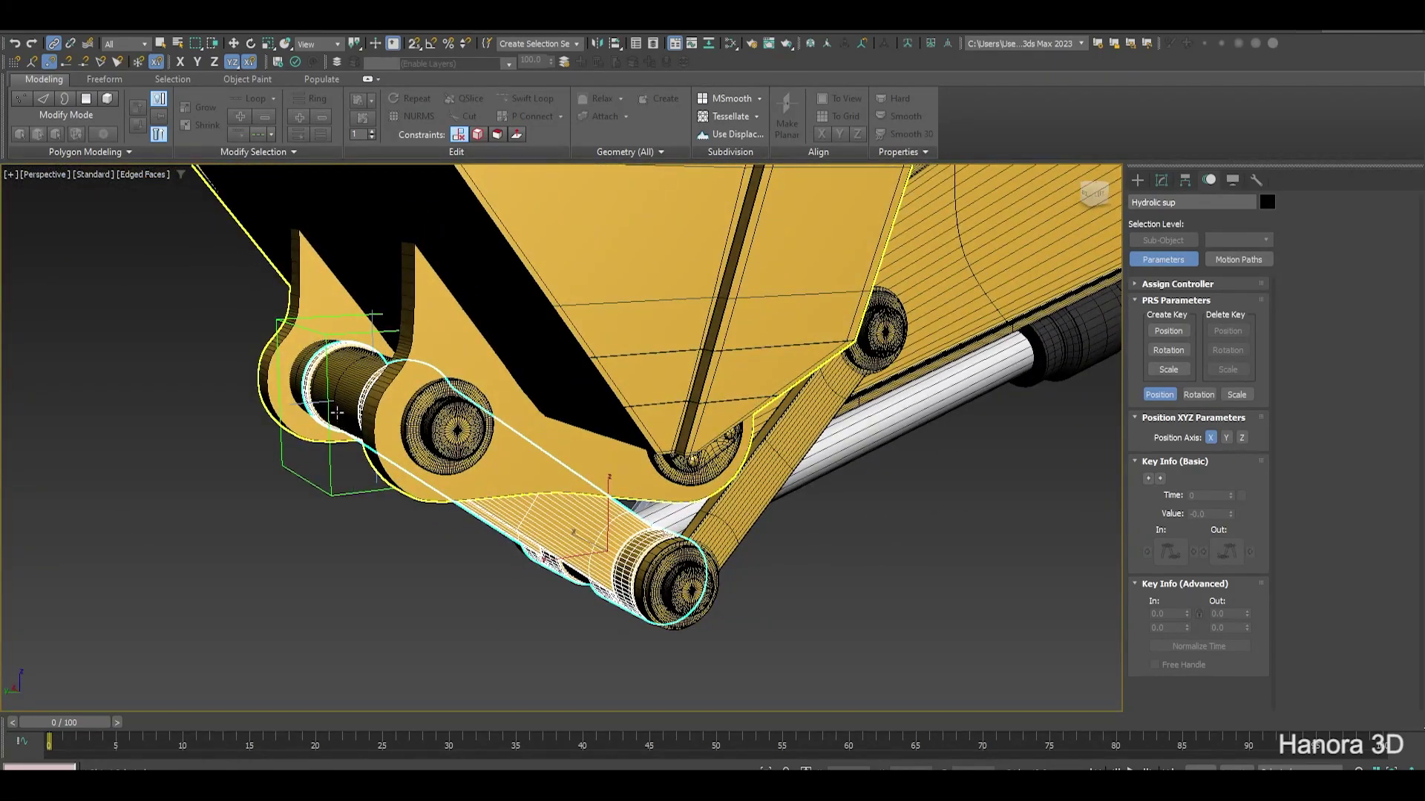
left_click(337, 412)
key("w")
middle_click_drag(337, 412, 381, 410, "alt")
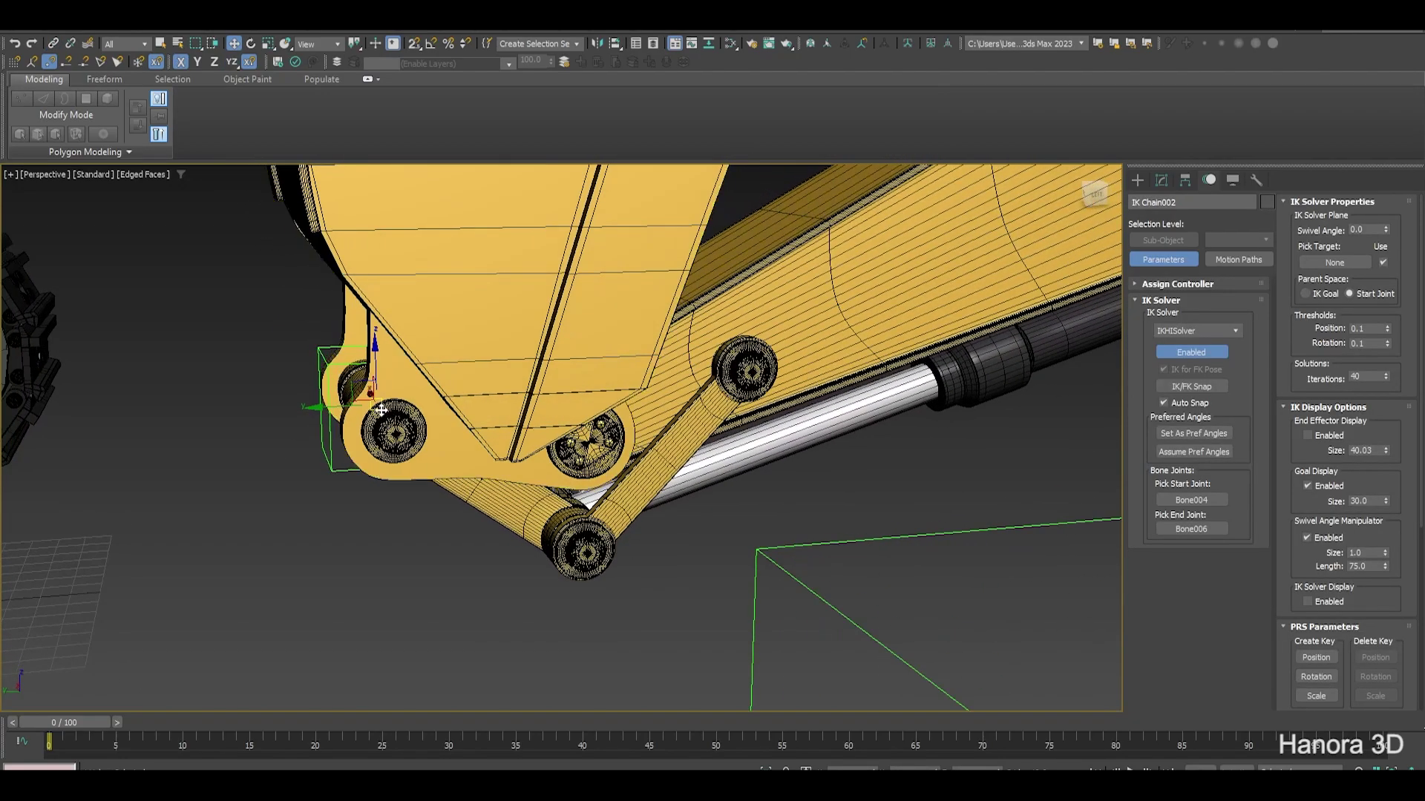
mouse_move(381, 411)
left_mouse_down()
mouse_move(189, 403)
mouse_move(318, 469)
left_mouse_up()
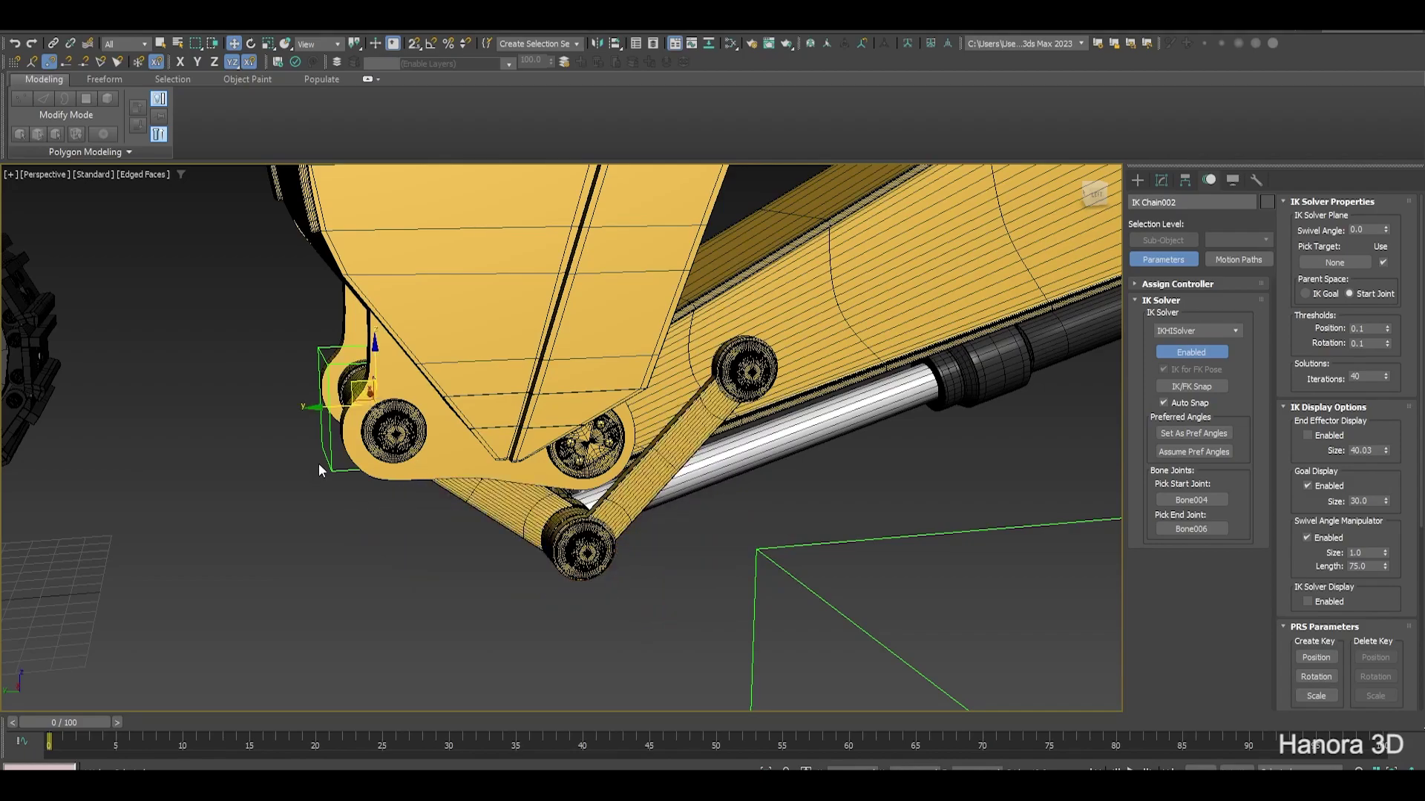
mouse_move(319, 469)
middle_mouse_down("alt")
mouse_move(512, 487)
mouse_move(591, 368)
middle_mouse_up("alt")
left_click(492, 504)
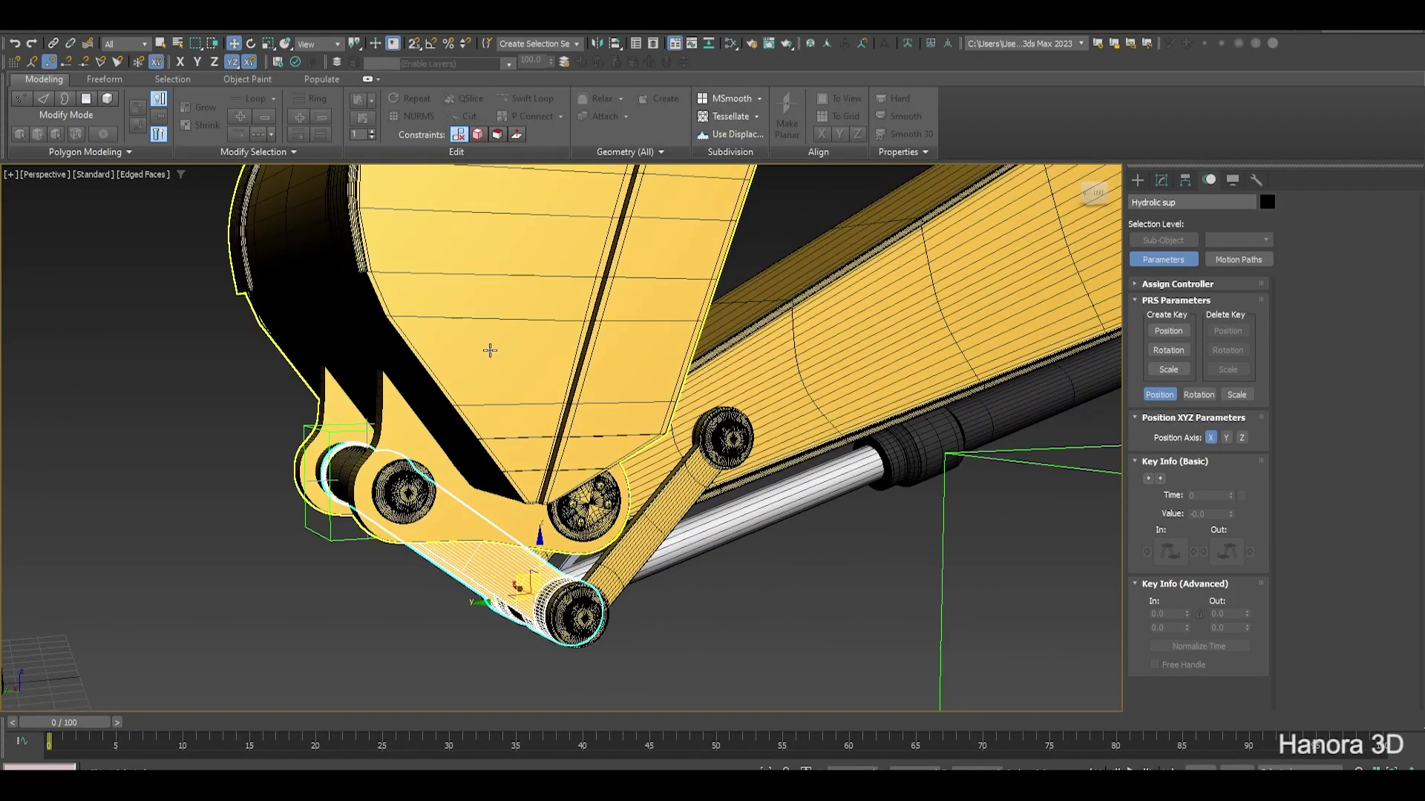
left_click(490, 350)
middle_click_drag(489, 350, 380, 454, "alt")
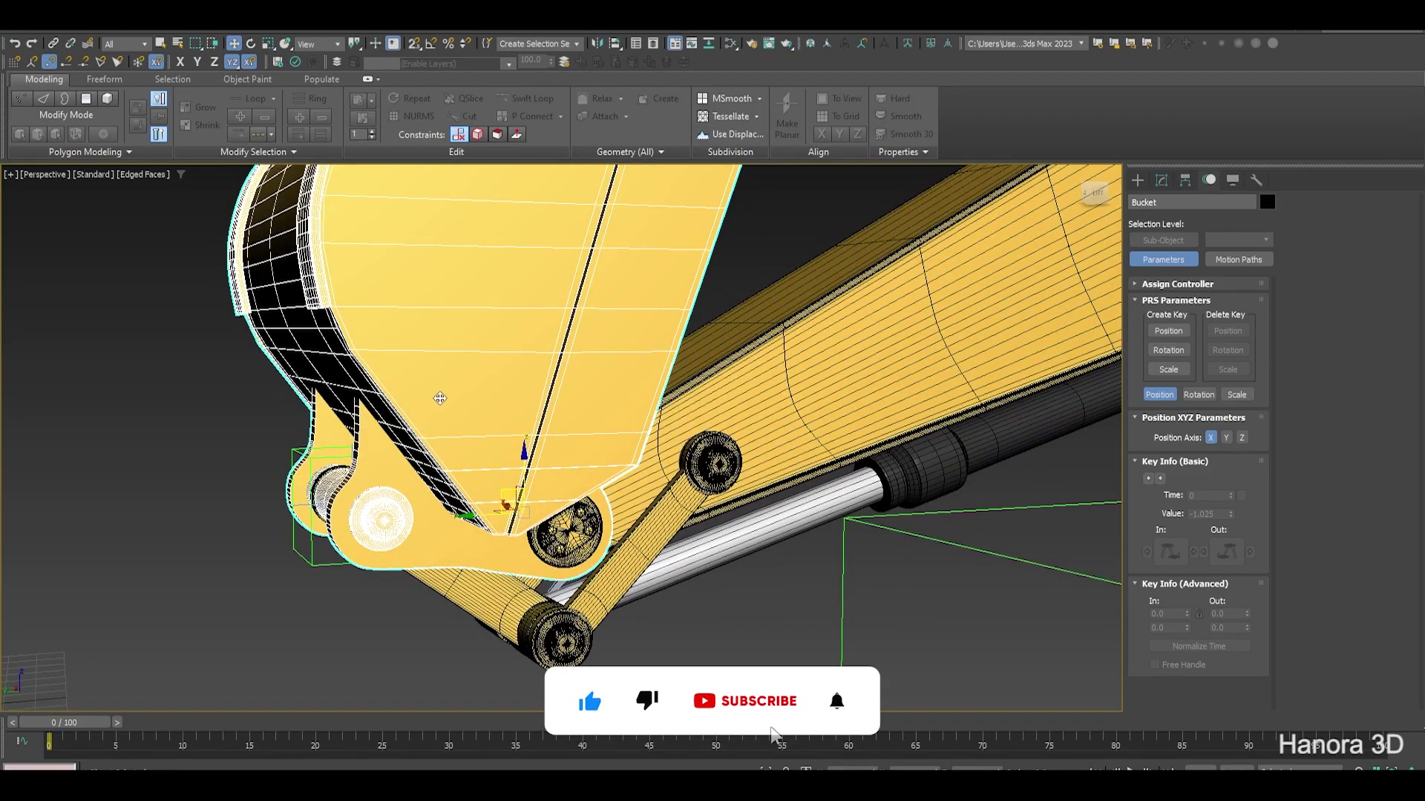
mouse_move(440, 398)
middle_mouse_down("alt")
mouse_move(503, 521)
mouse_move(486, 544)
middle_mouse_up("alt")
scroll(349, 468, "up", 3)
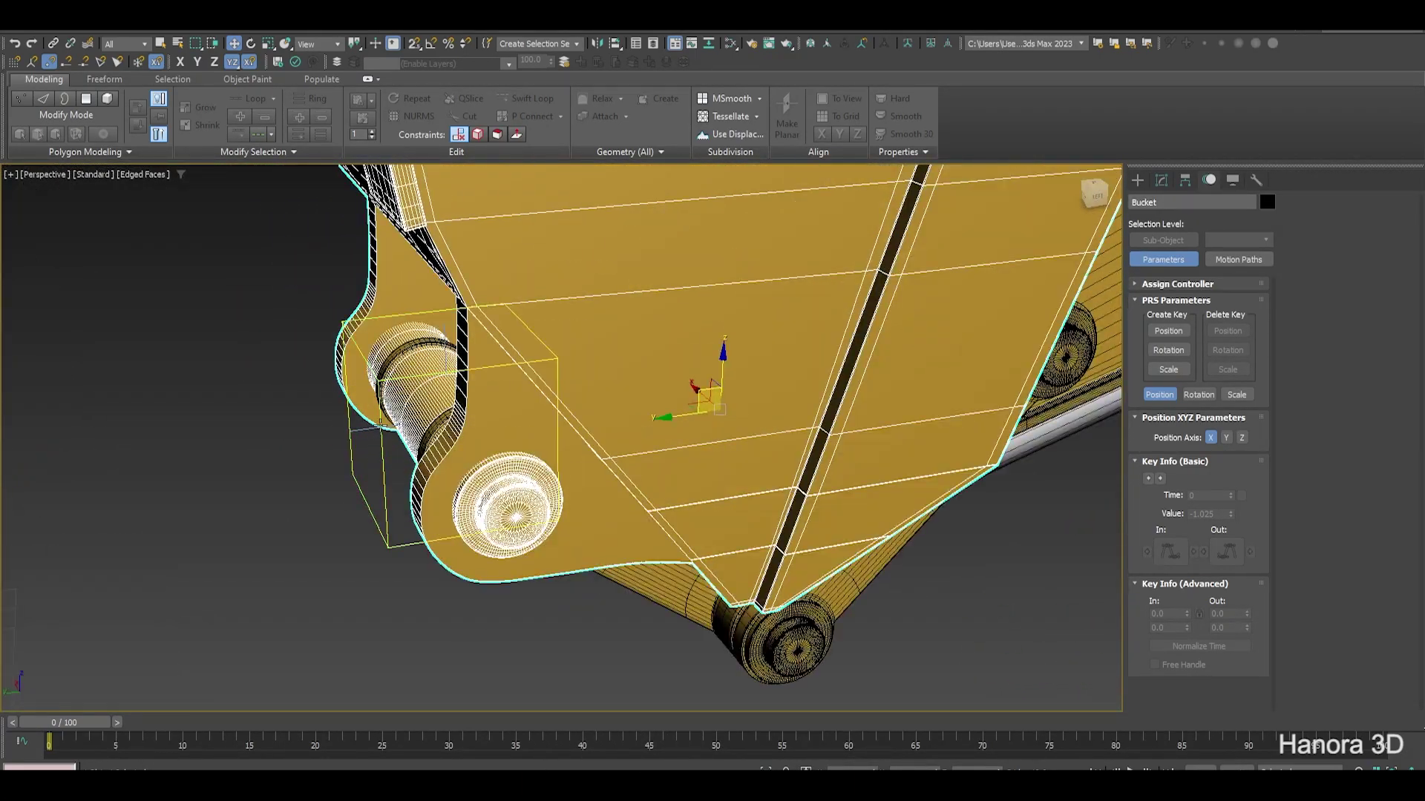
middle_click_drag(362, 458, 434, 431, "alt")
key("e")
scroll(586, 386, "down", 5)
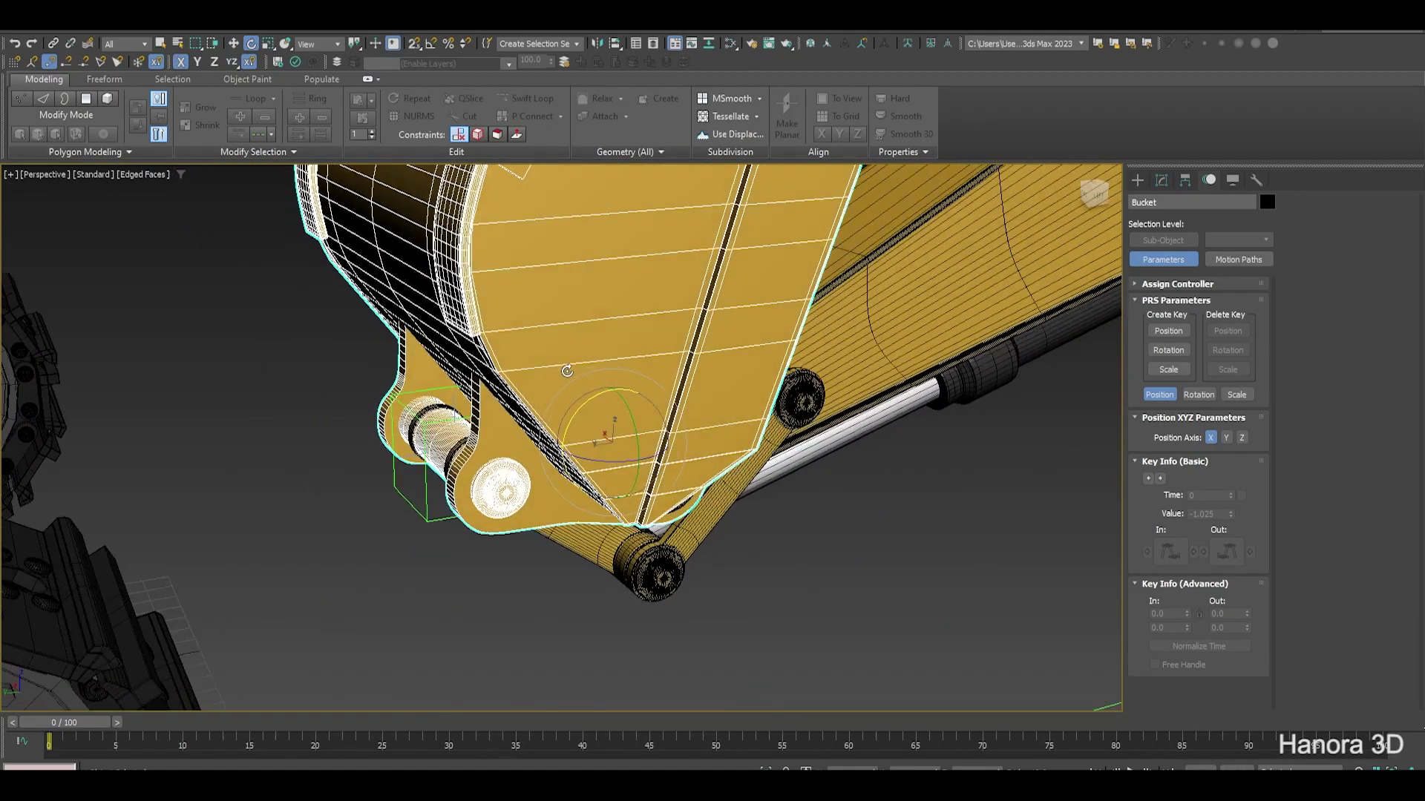
left_click_drag(586, 398, 551, 403)
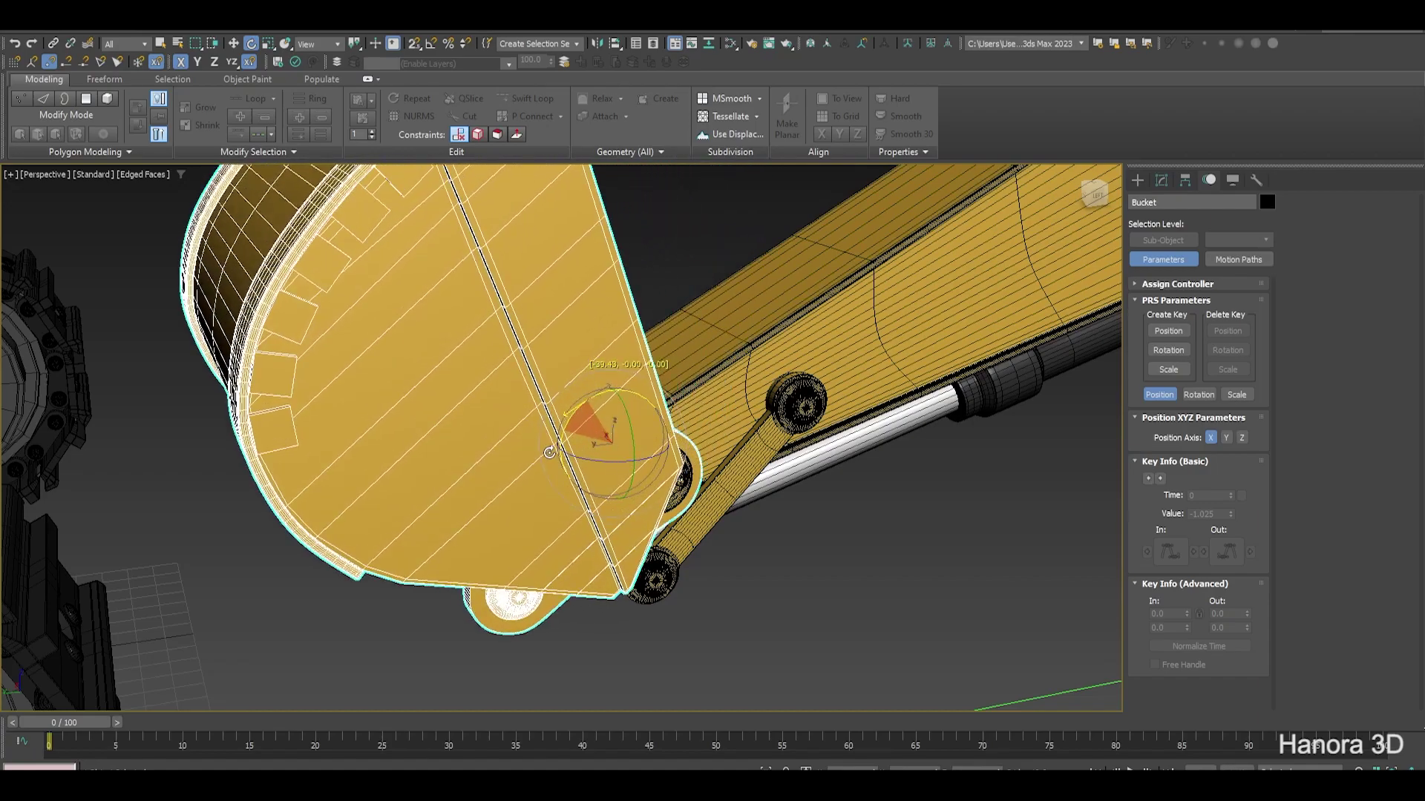
middle_click_drag(551, 403, 444, 417, "alt")
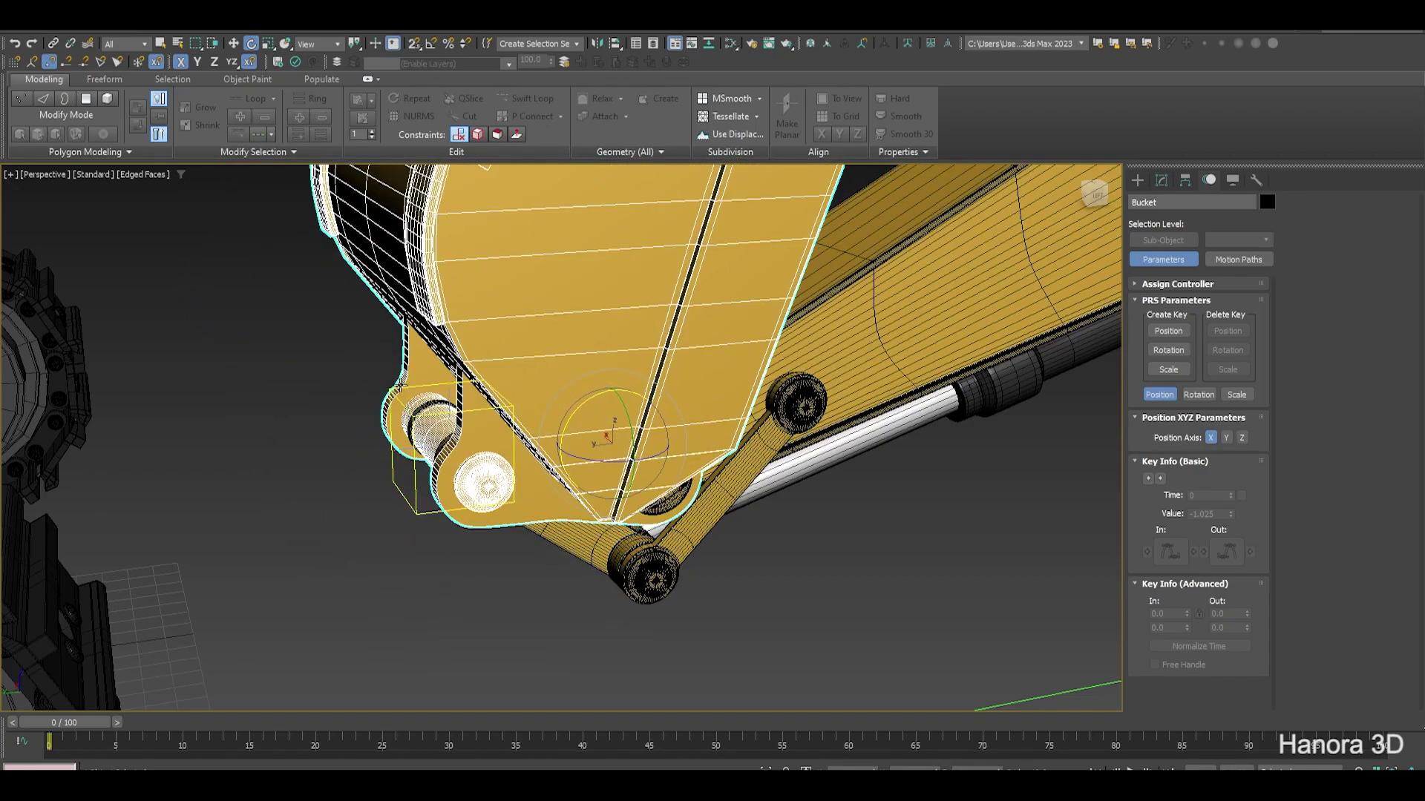
scroll(444, 417, "up", 2)
scroll(444, 417, "up", 2)
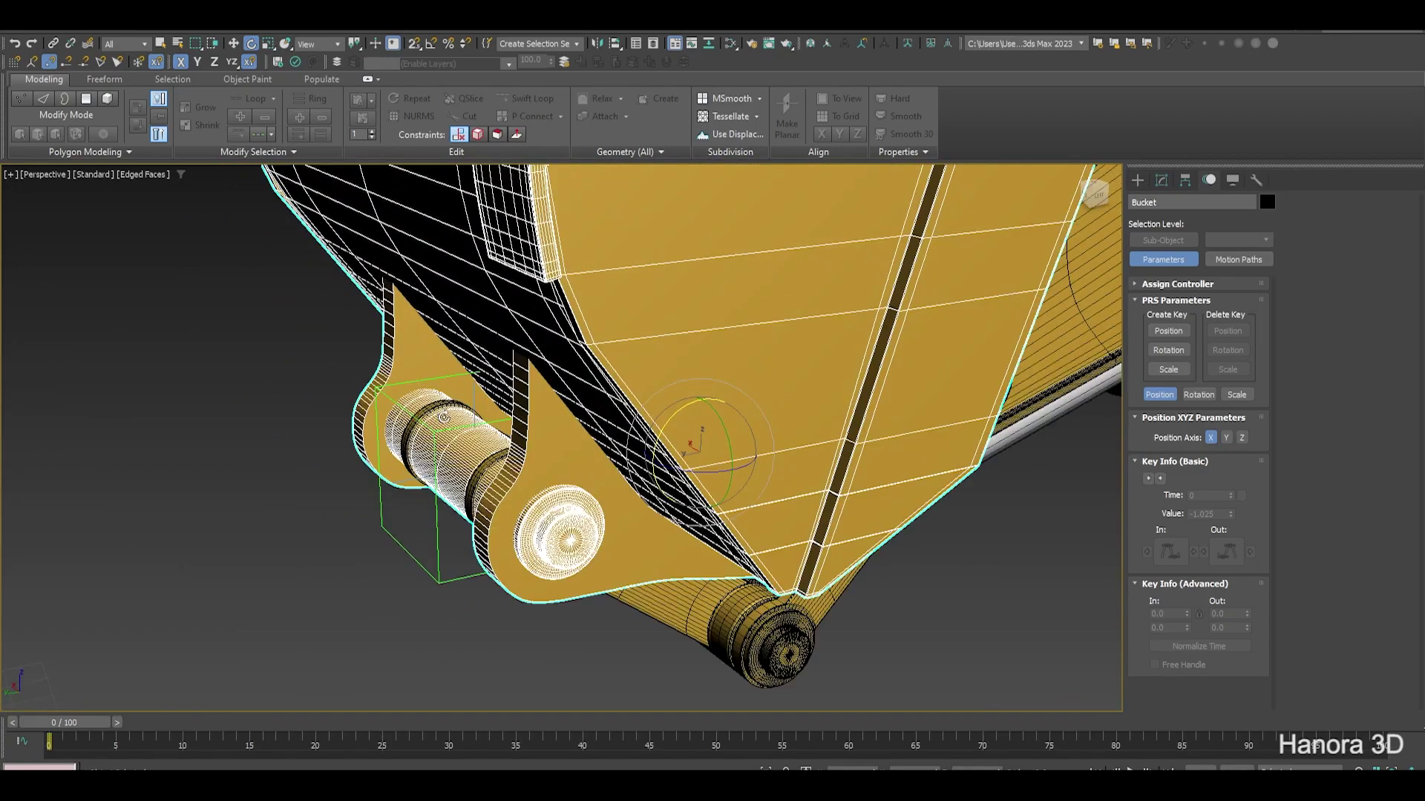
left_click(411, 525)
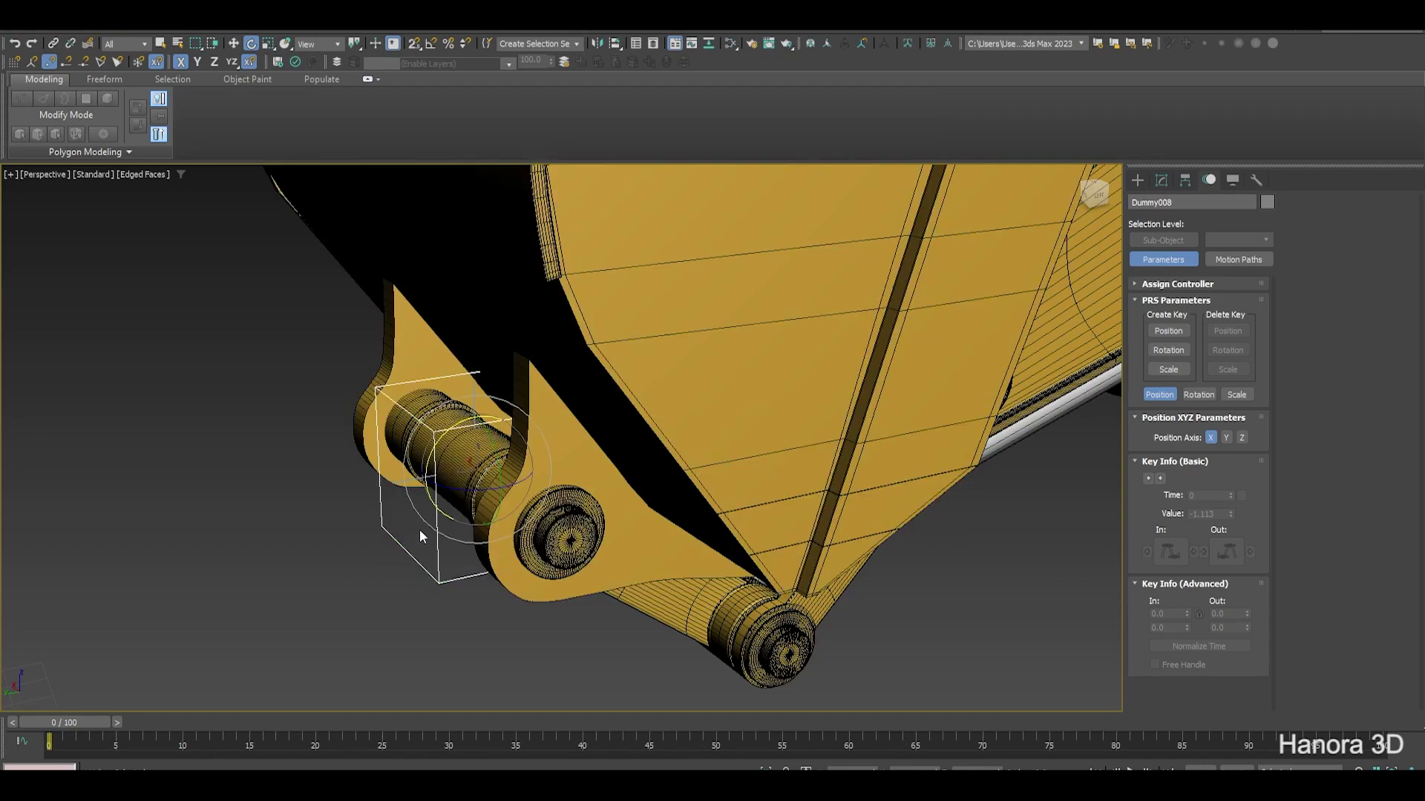
Link Dummy008 to the Bucket with Select and Link, then select the Bucket
left_click(368, 565)
scroll(424, 540, "up", 2)
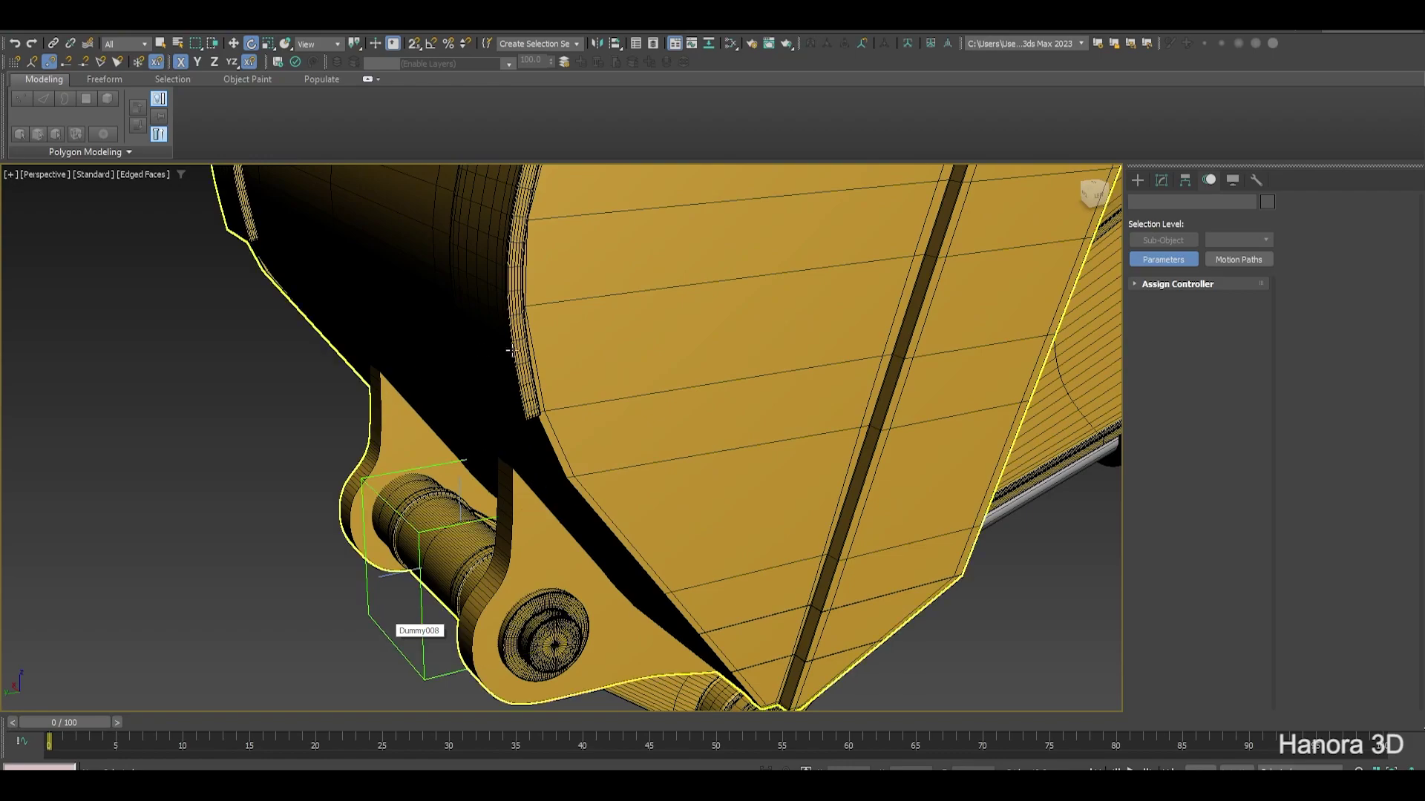
left_click(53, 45)
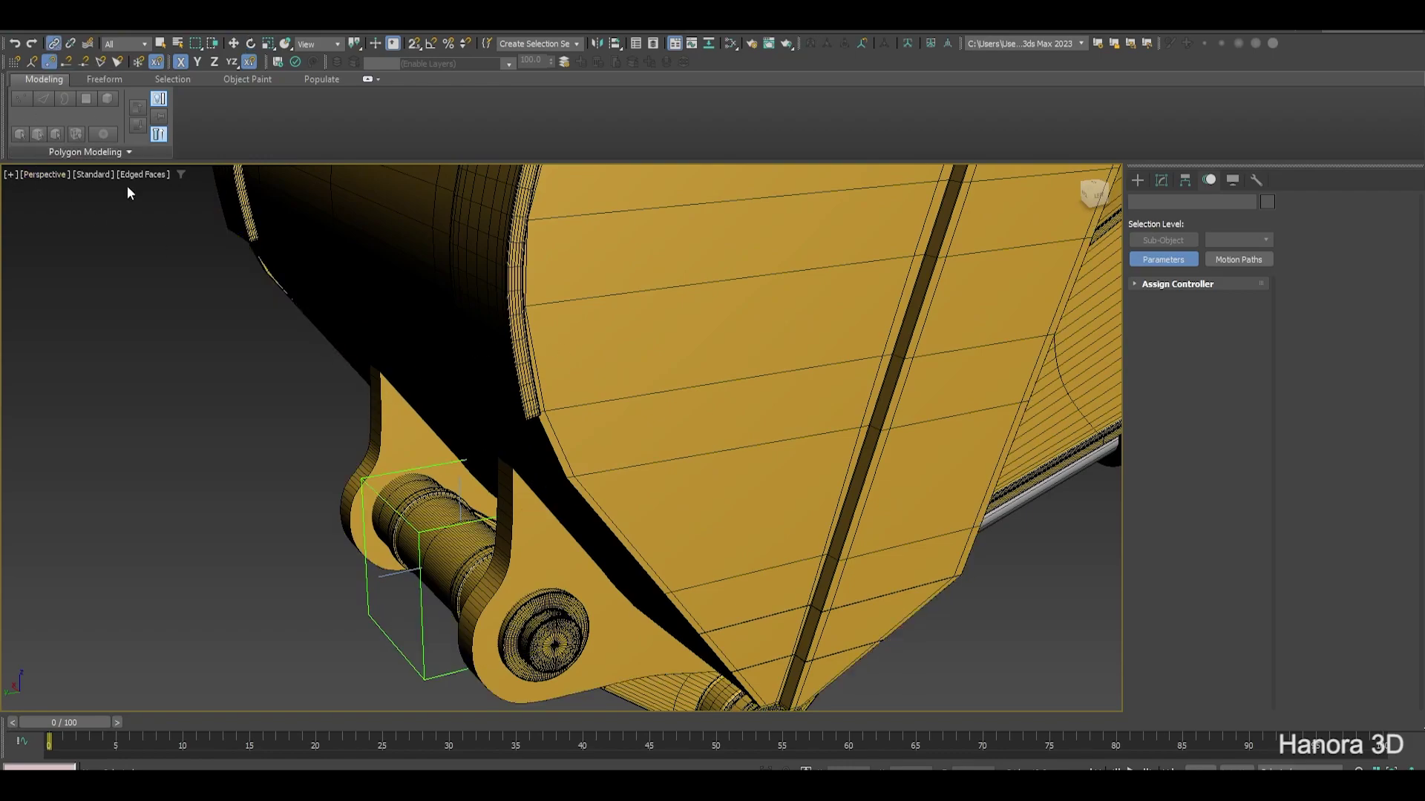
left_click_drag(380, 633, 624, 393)
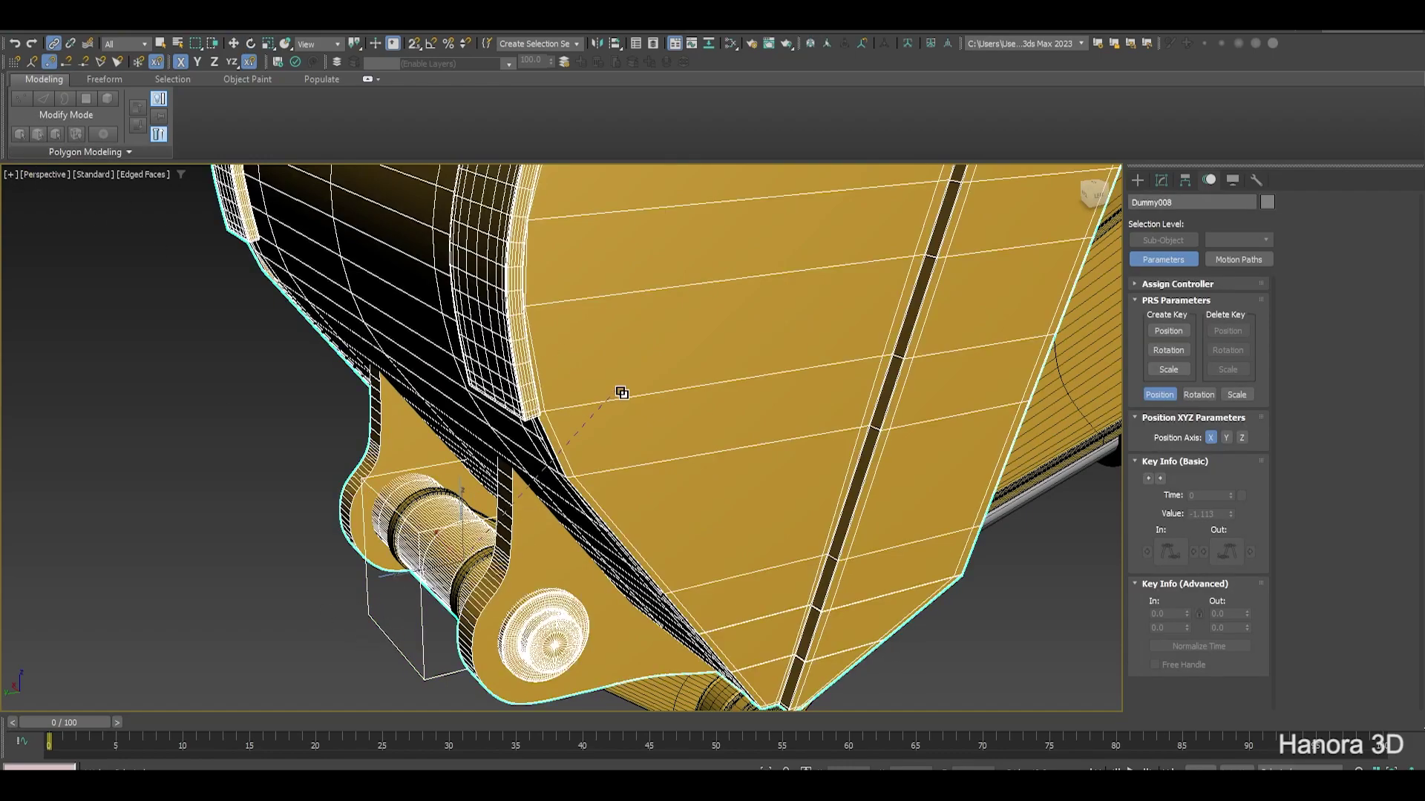
middle_click_drag(447, 537, 419, 571, "alt")
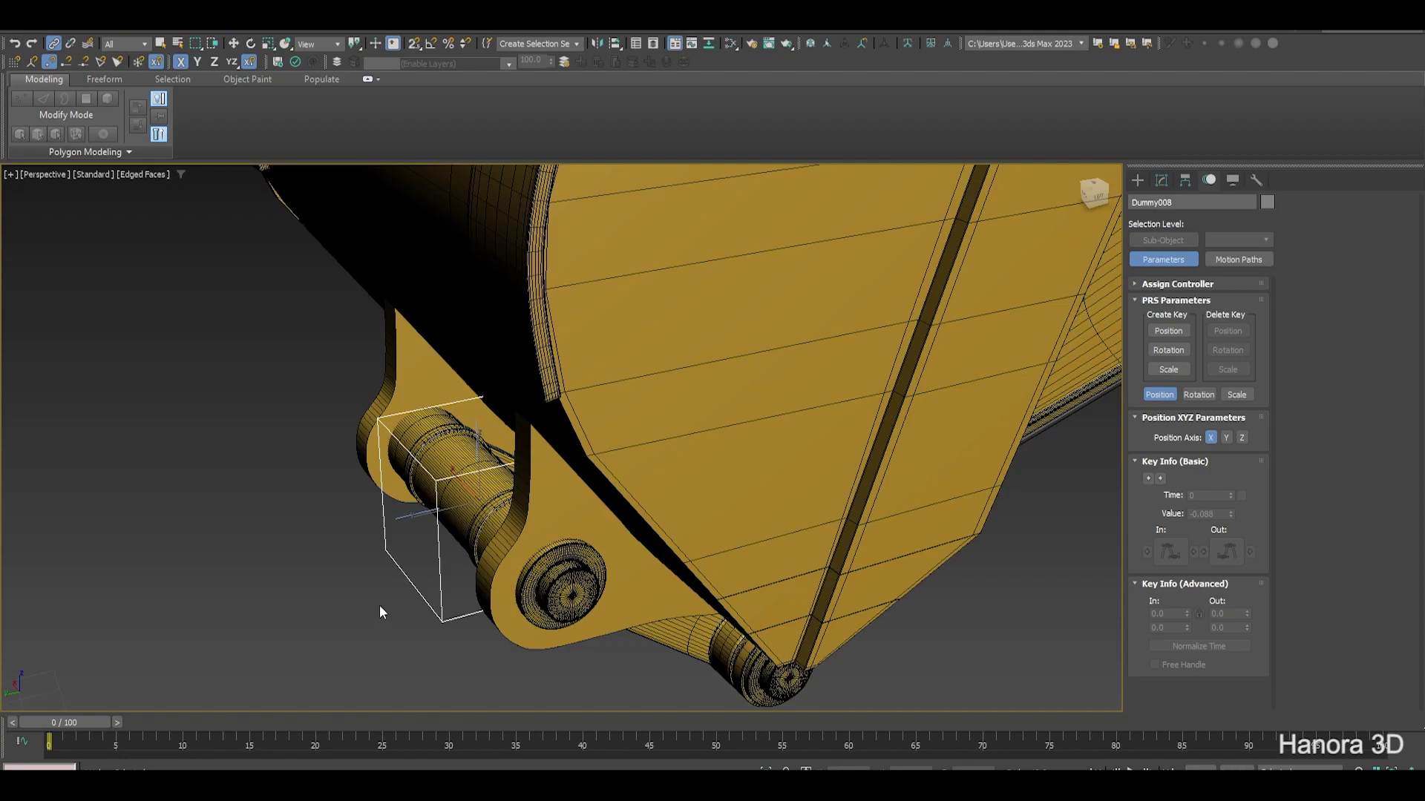
left_click(742, 375)
scroll(710, 378, "down", 2)
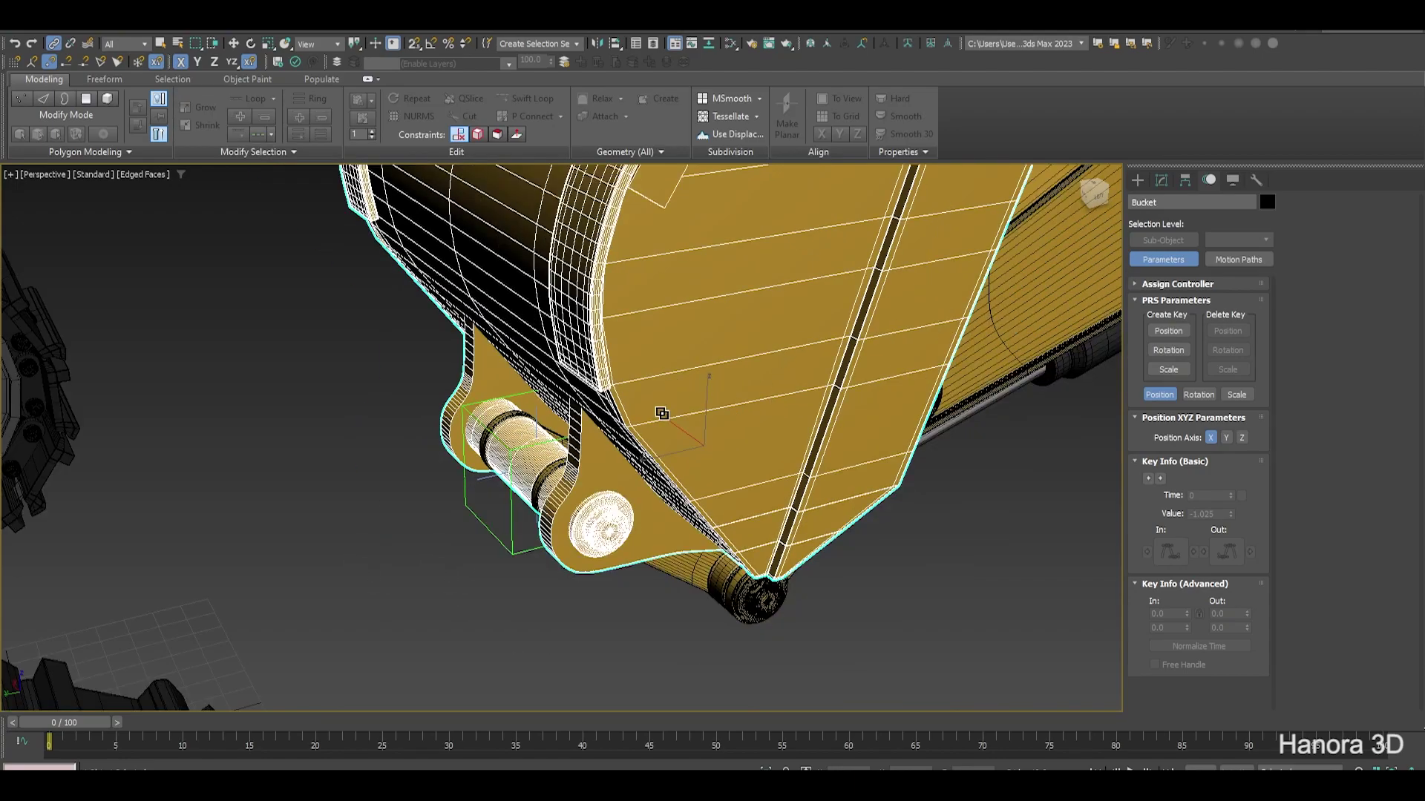
scroll(707, 454, "down", 2)
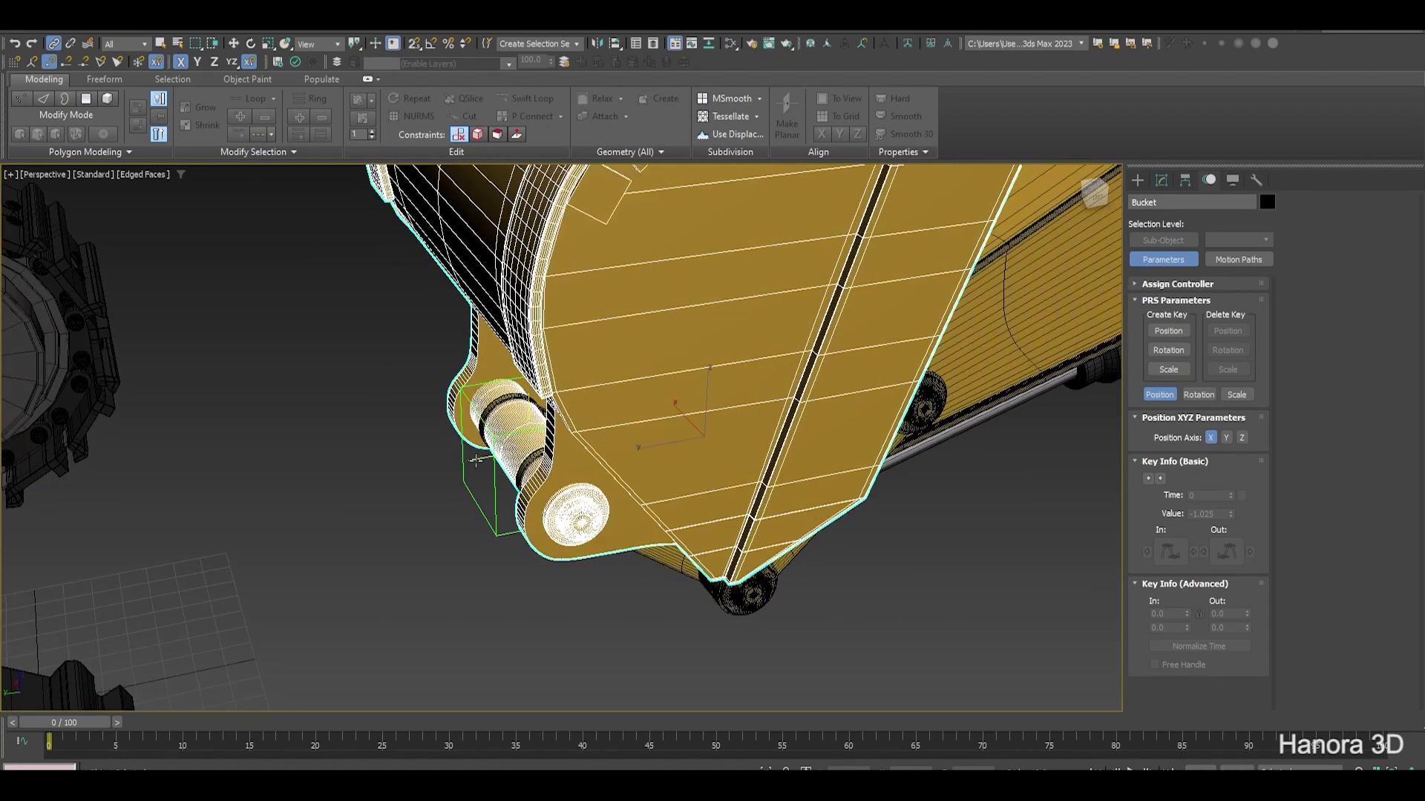
scroll(499, 470, "up", 5)
scroll(523, 458, "down", 5)
key("e")
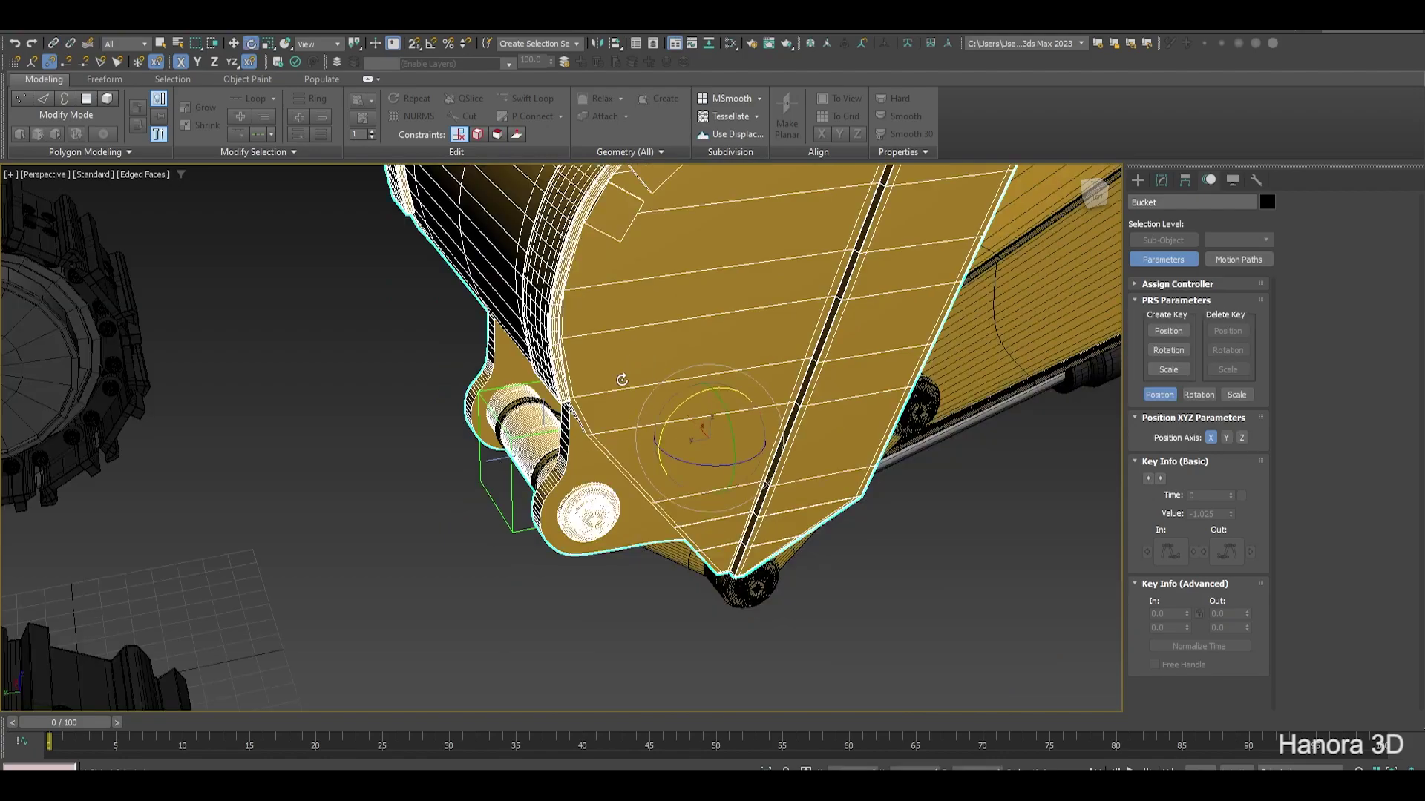
left_click_drag(683, 403, 524, 484)
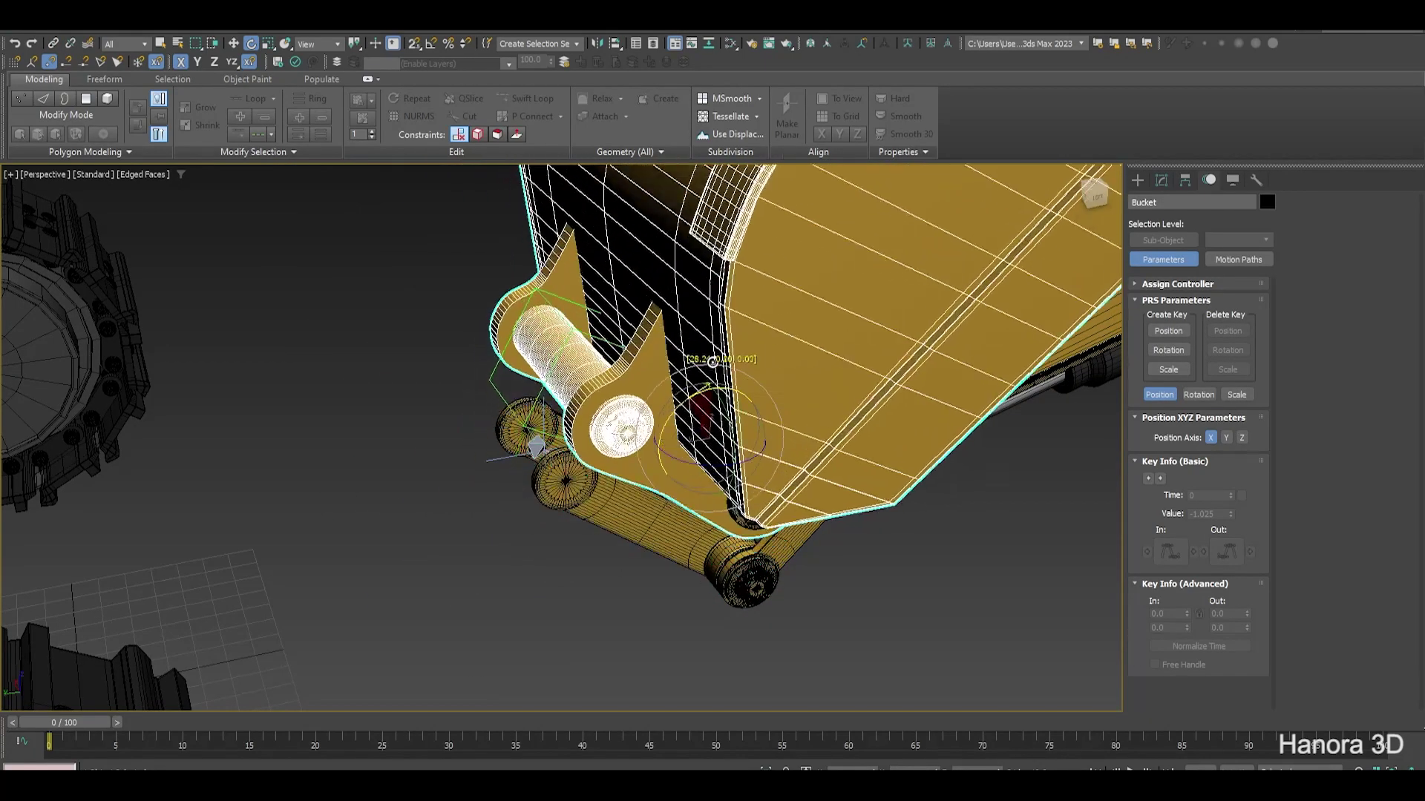
right_click(524, 484)
scroll(524, 483, "up", 3)
scroll(524, 484, "up", 2)
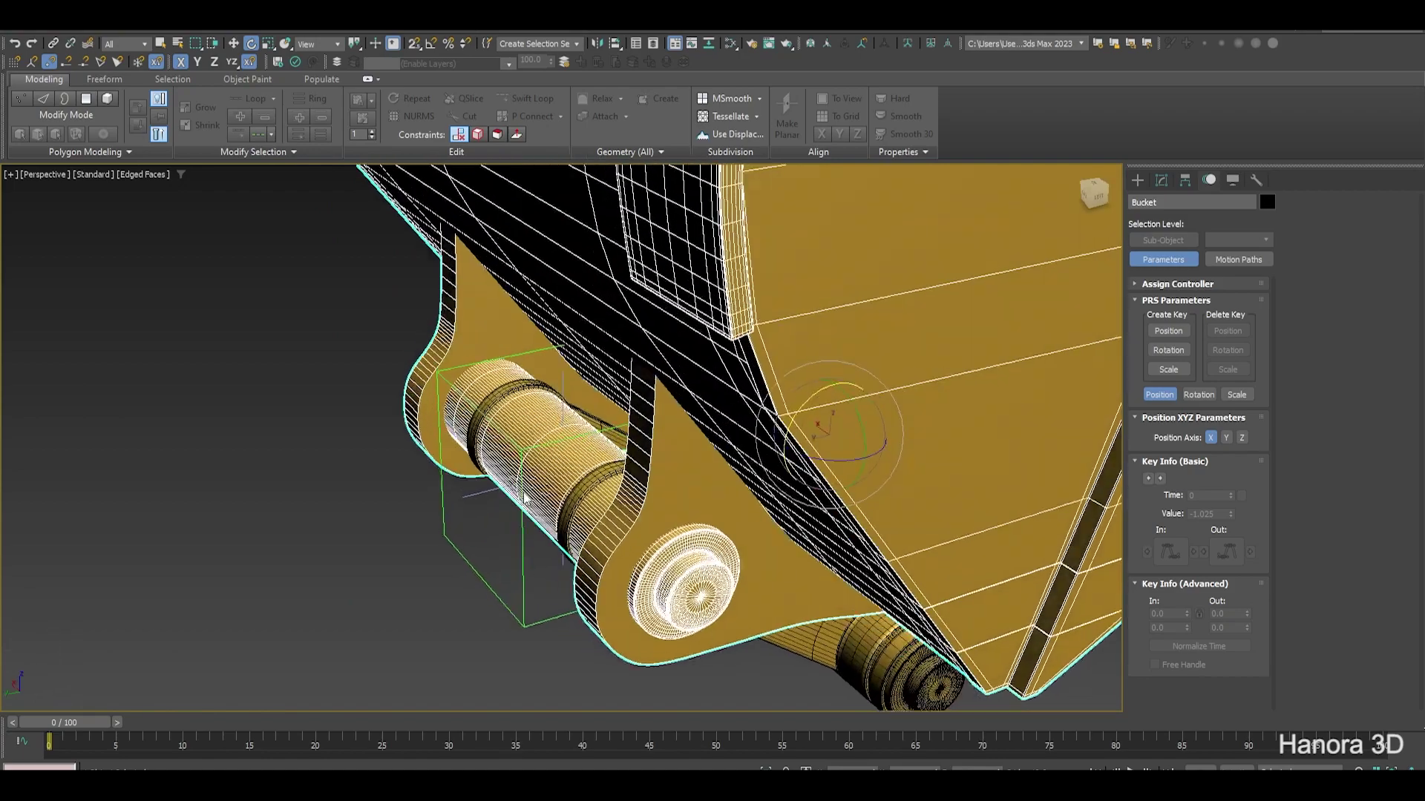
scroll(524, 486, "up", 1)
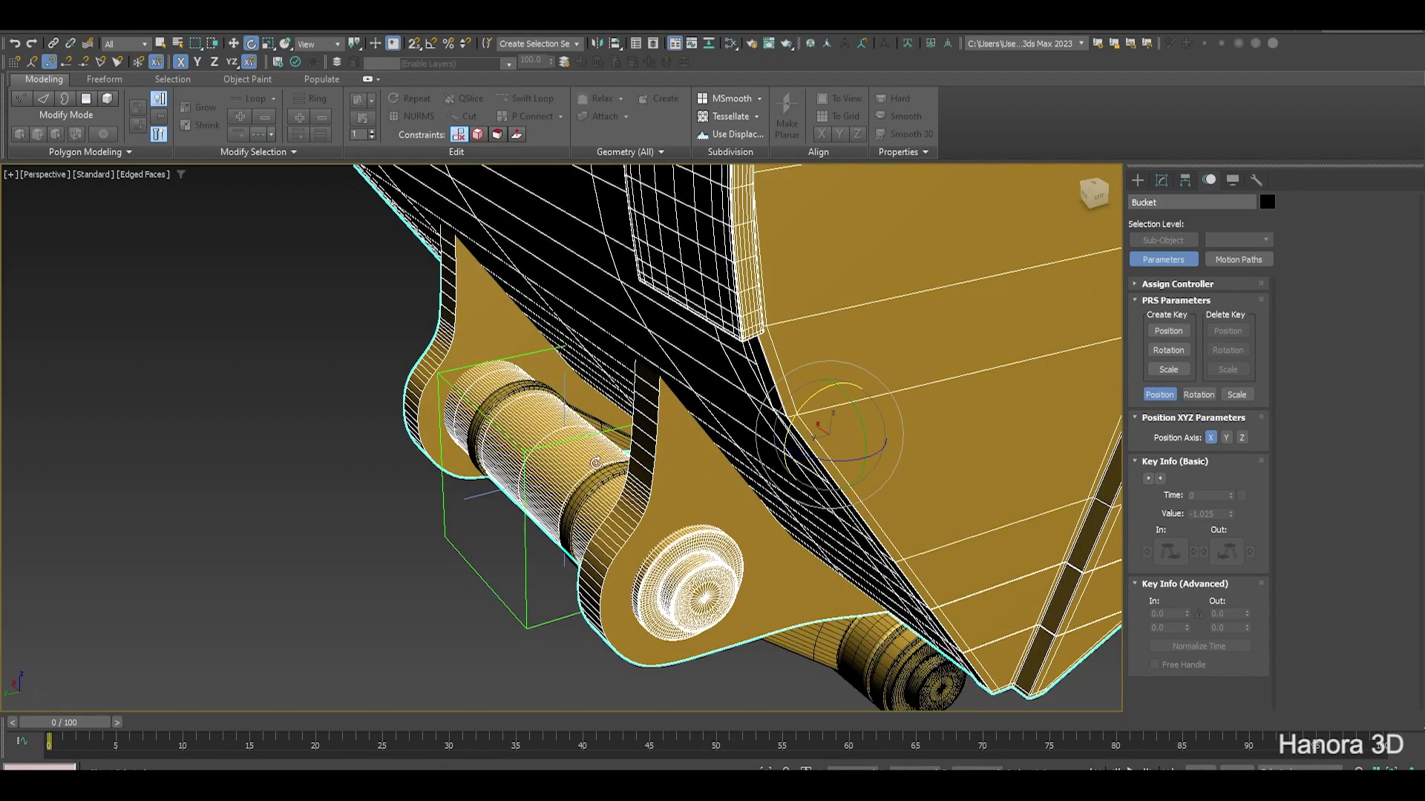
Link IK Chain002 to the Dummy008 pin dummy with Select and Link
left_click(479, 512)
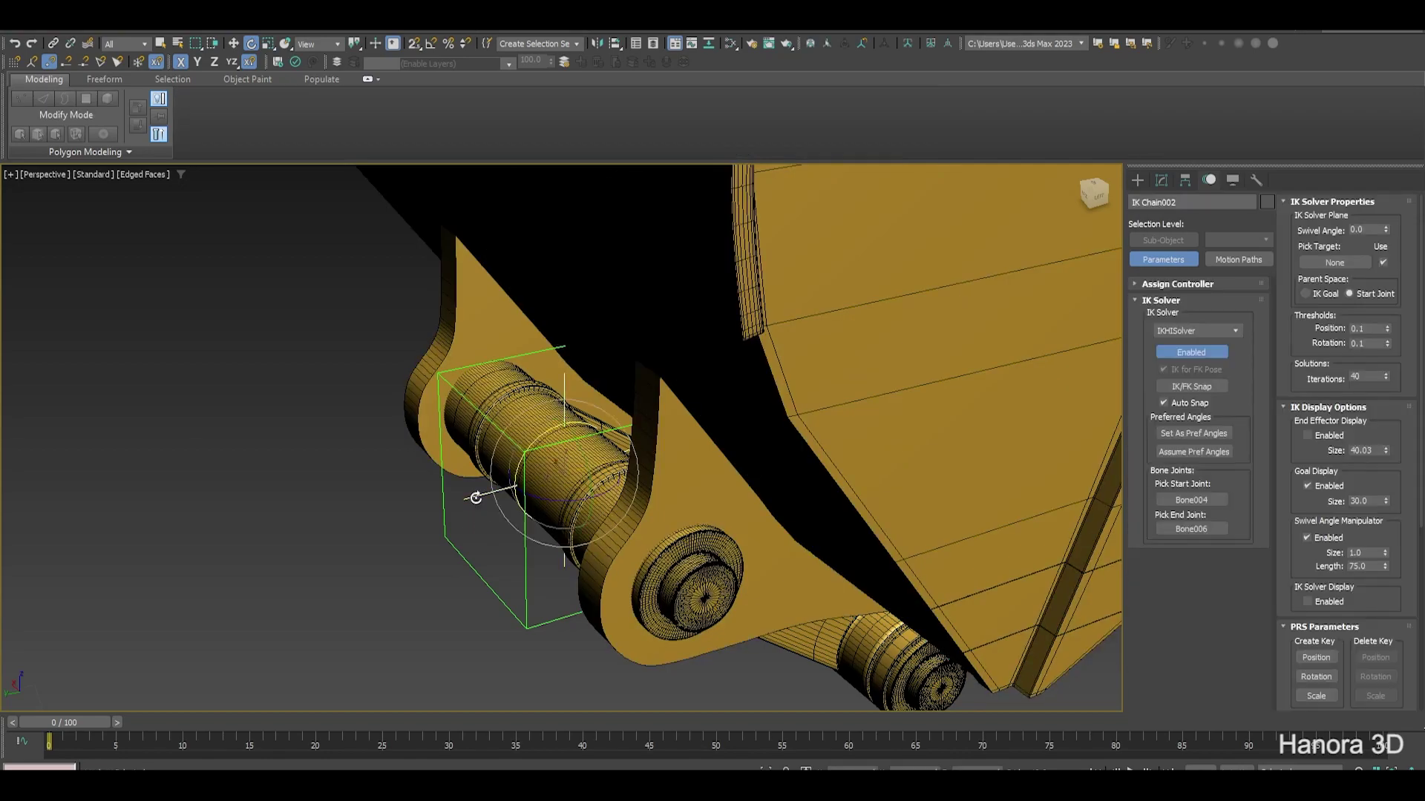
left_click(49, 44)
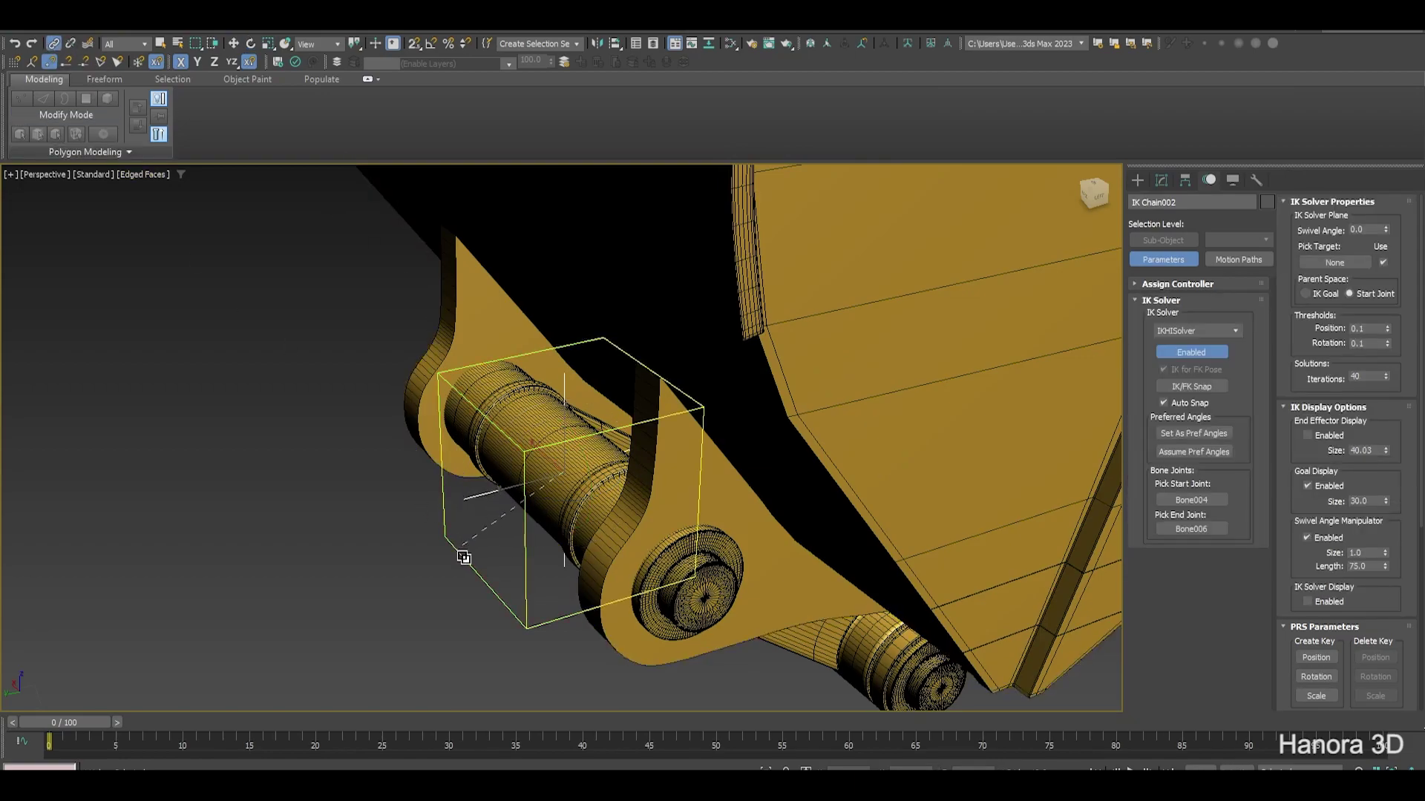
middle_click_drag(439, 551, 475, 547)
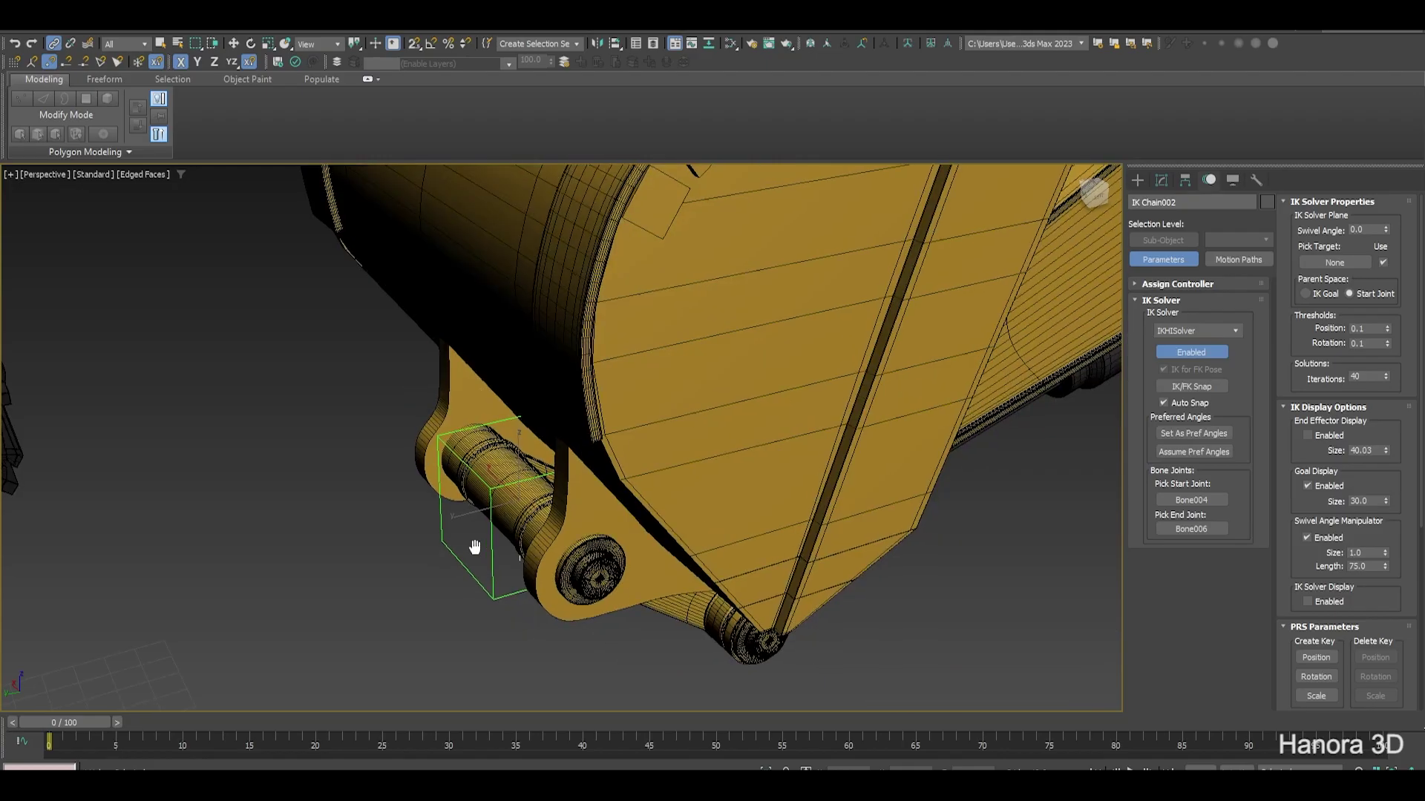
scroll(475, 546, "down", 5)
scroll(404, 479, "down", 2)
left_click(568, 335)
scroll(569, 336, "up", 3)
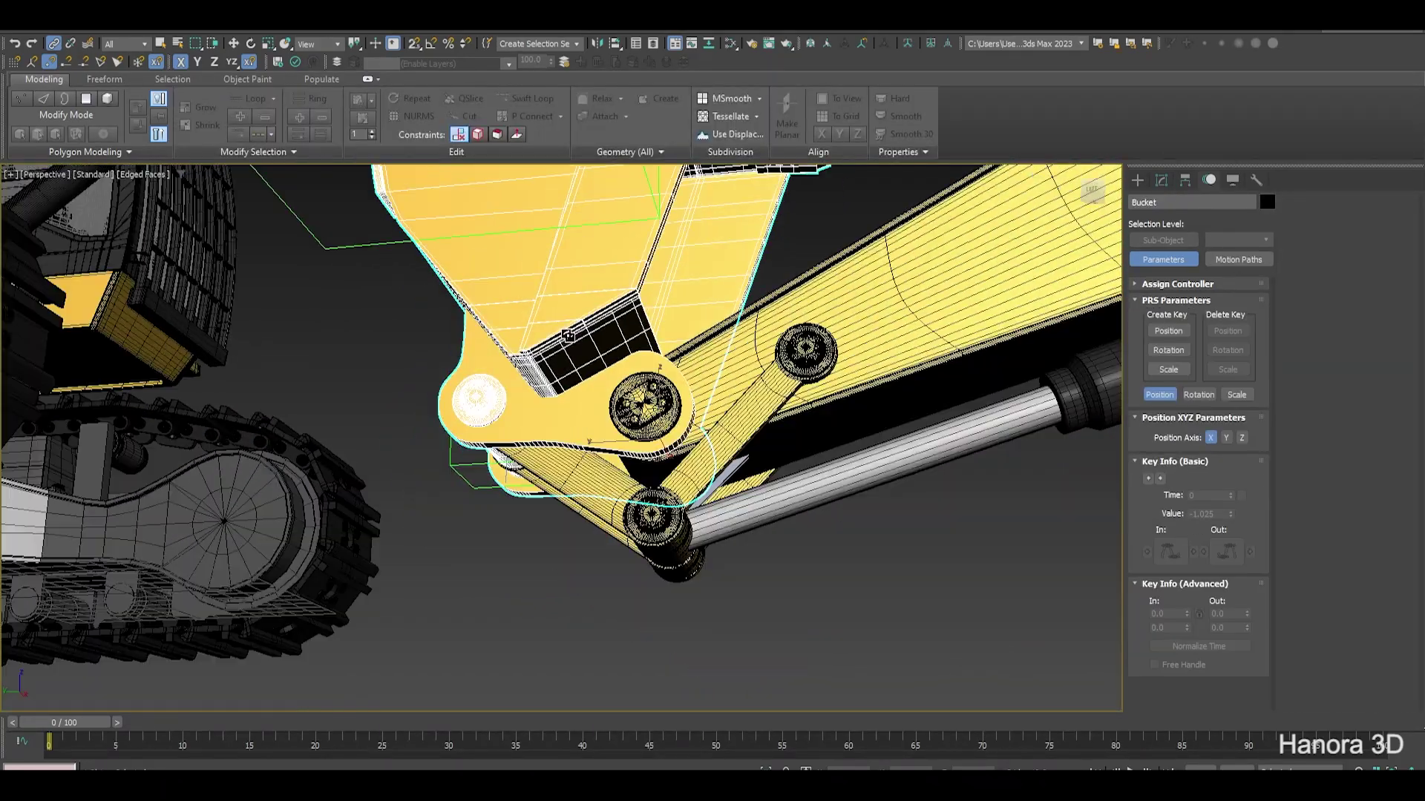
key("e")
scroll(594, 389, "up", 3)
left_click_drag(704, 429, 598, 311)
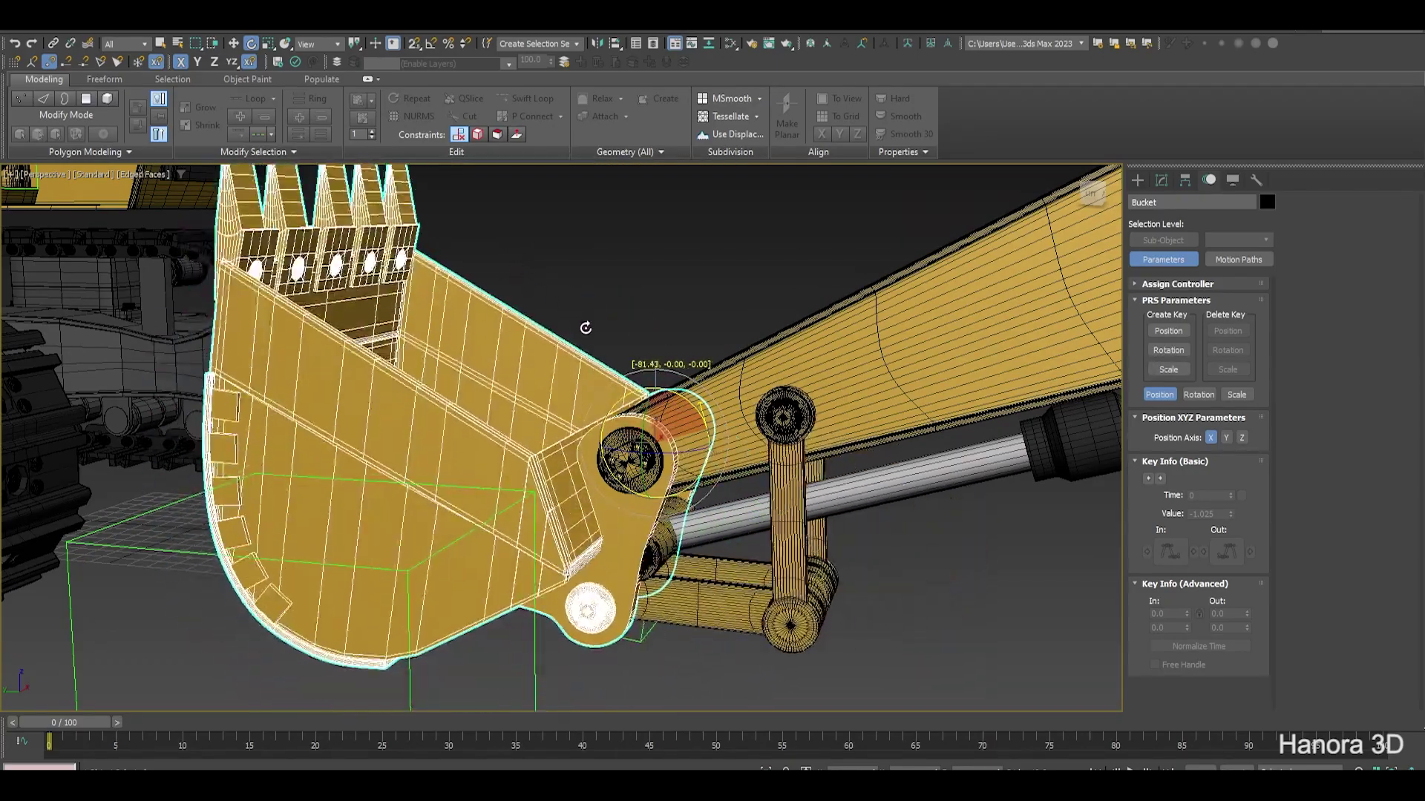
middle_click_drag(598, 312, 607, 460, "alt")
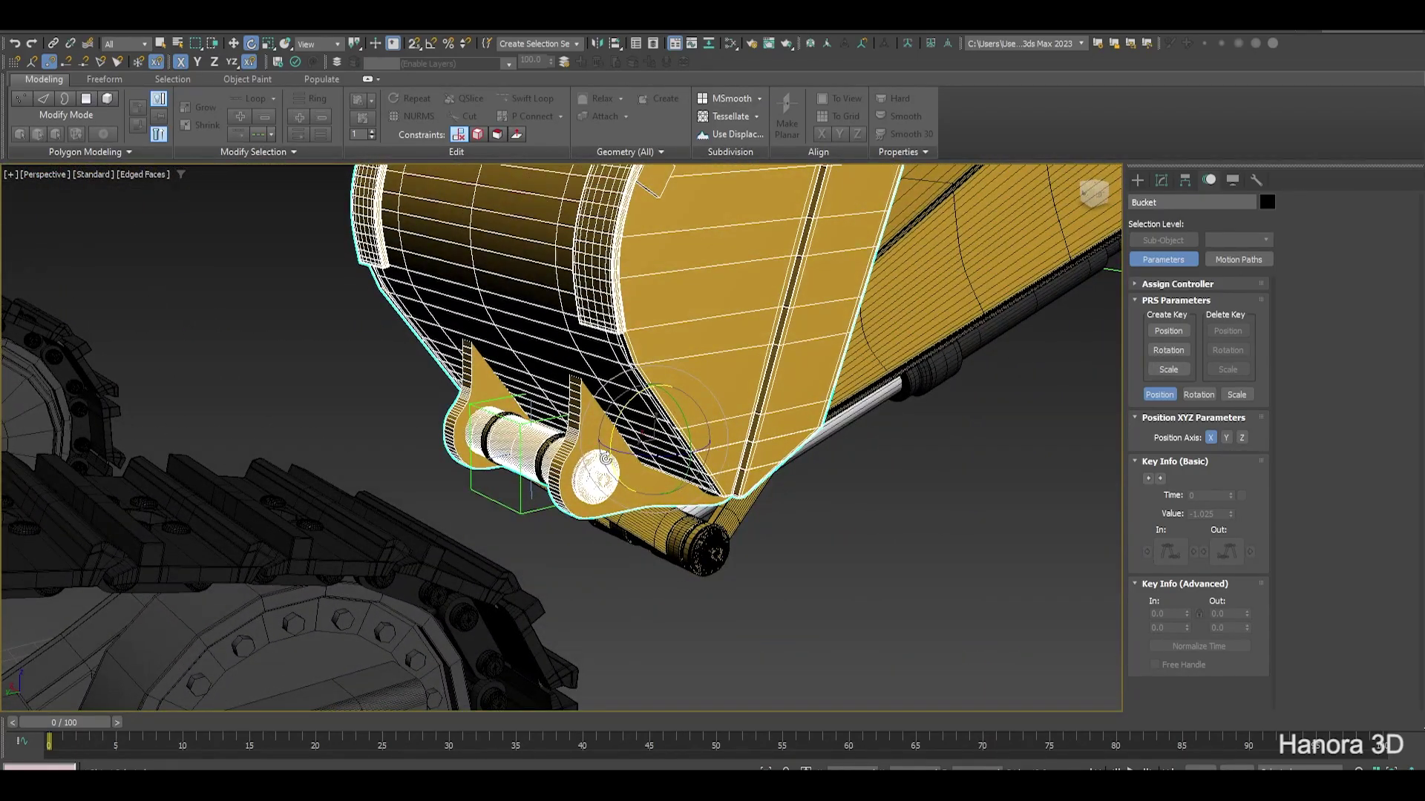
scroll(638, 466, "down", 3)
mouse_move(638, 467)
middle_mouse_down("alt")
mouse_move(582, 443)
mouse_move(680, 470)
mouse_move(668, 426)
middle_mouse_up("alt")
scroll(582, 443, "up", 4)
left_click_drag(678, 396, 665, 470)
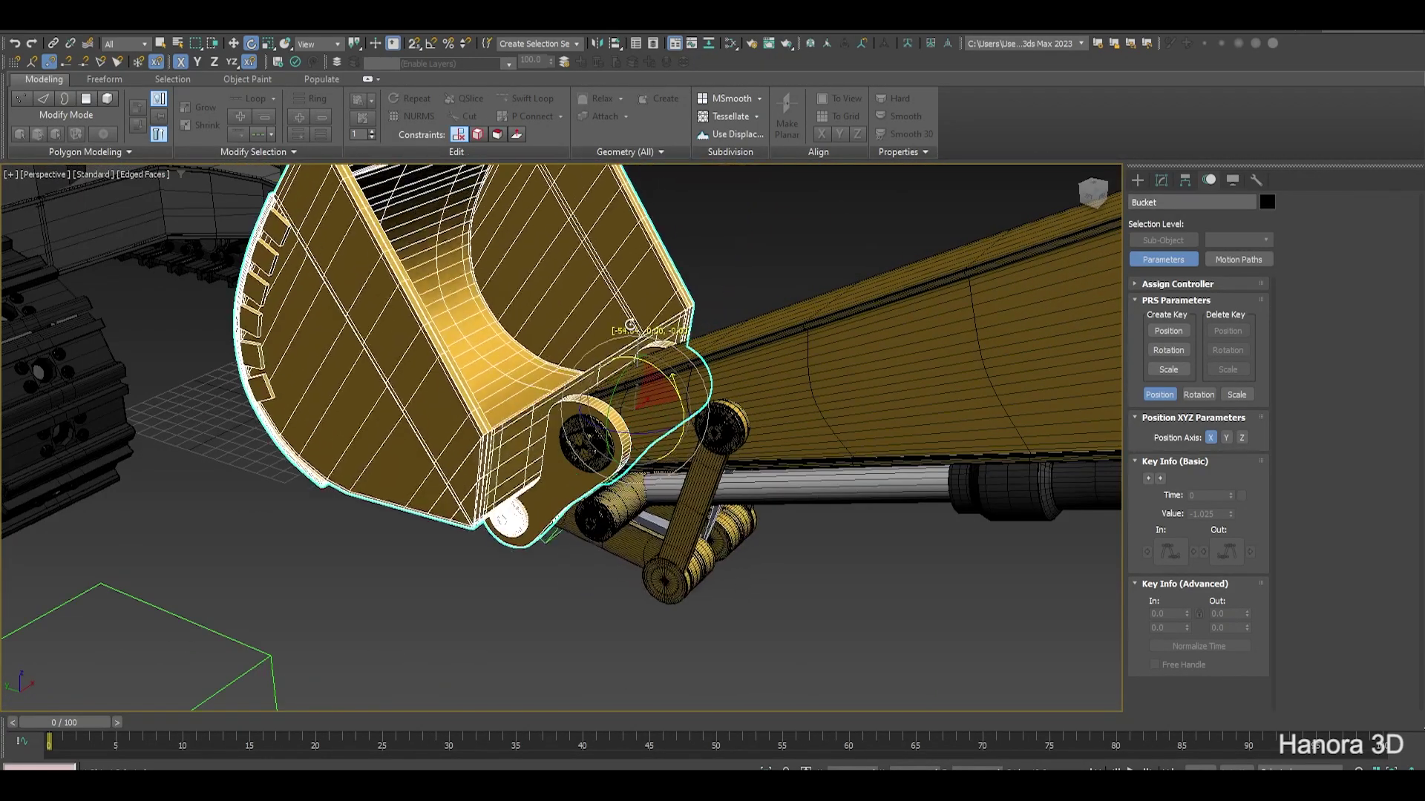
middle_click_drag(664, 469, 661, 483, "alt")
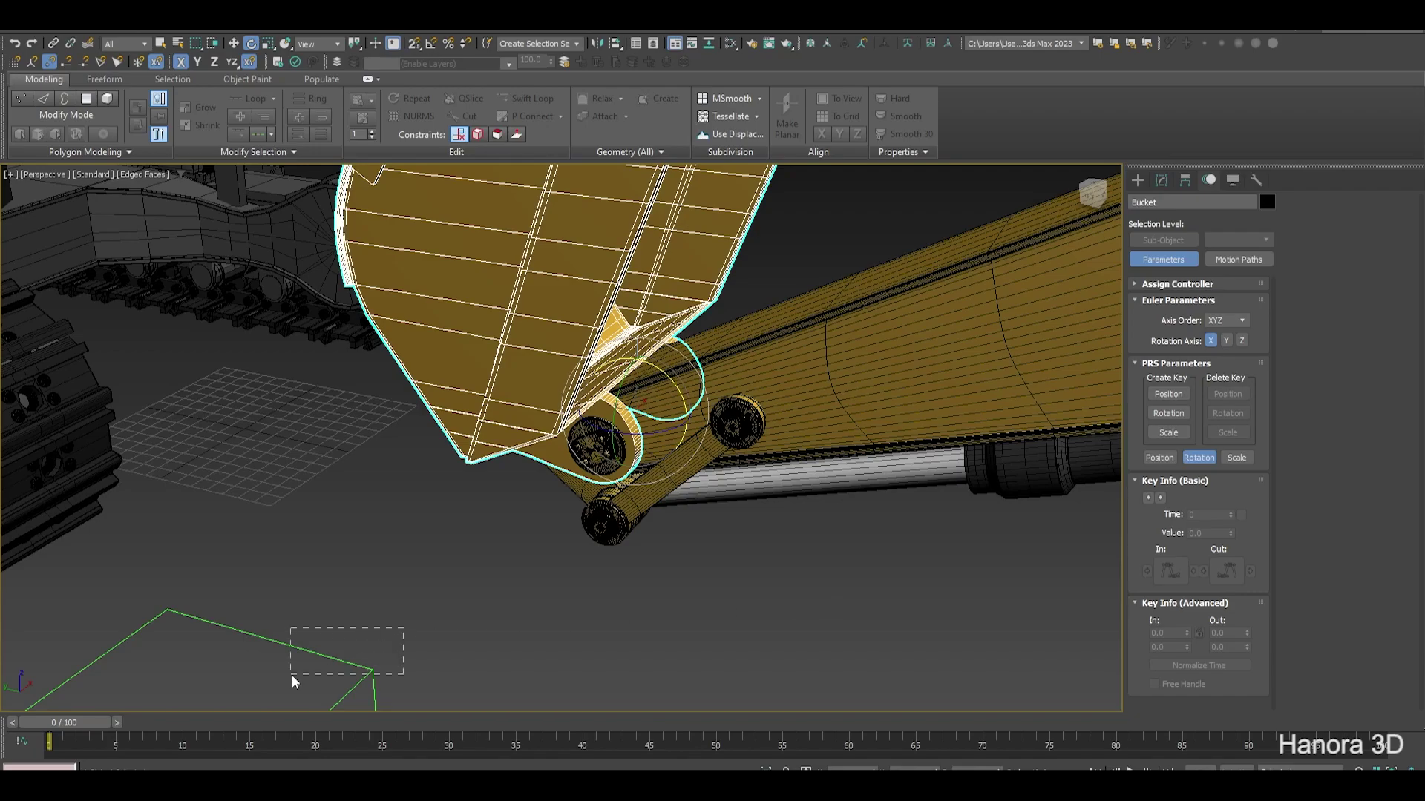
left_click_drag(403, 628, 292, 674)
middle_click_drag(291, 675, 319, 597, "alt")
key("w")
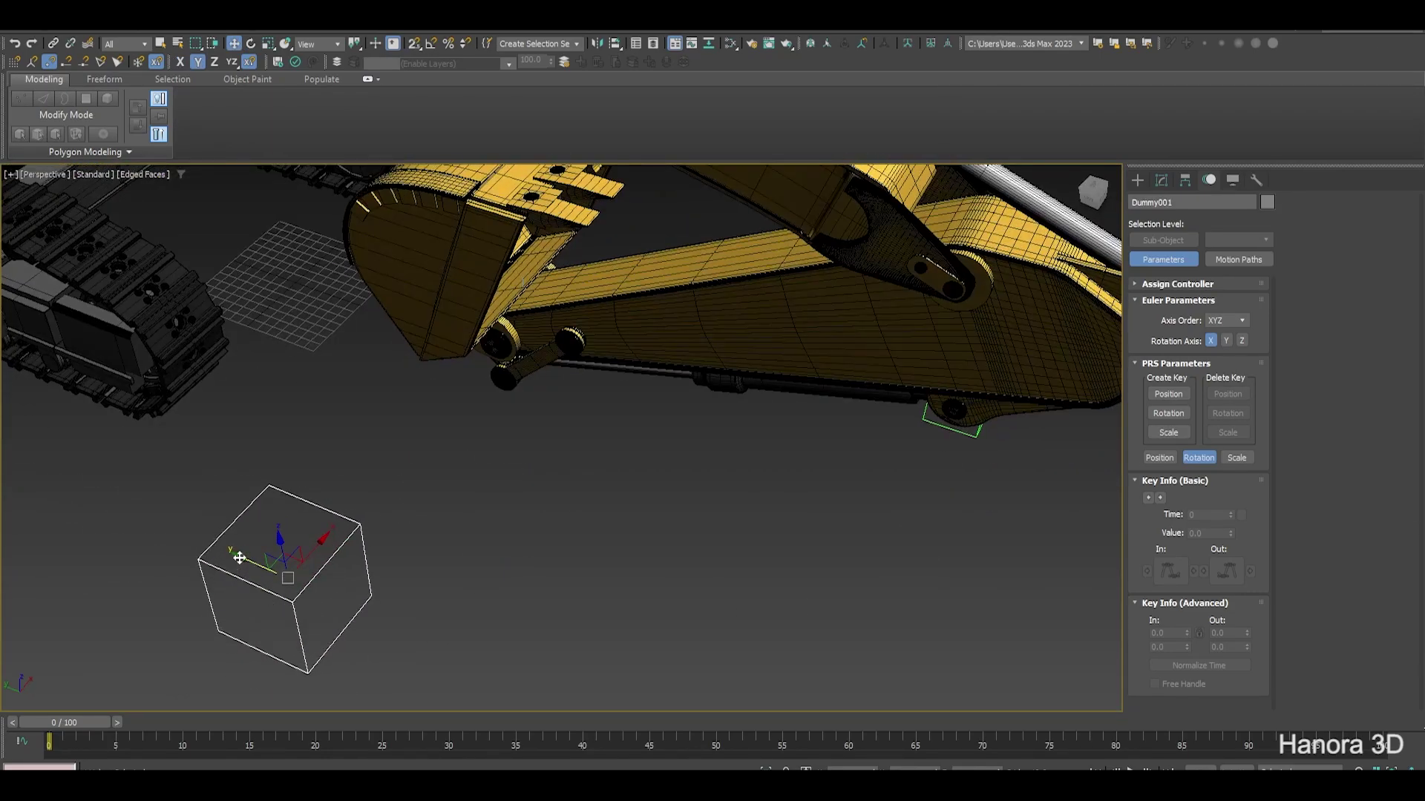
Move Dummy001 so the arm swings to follow it
mouse_move(239, 558)
left_mouse_down()
mouse_move(397, 594)
mouse_move(397, 607)
mouse_move(520, 576)
mouse_move(413, 531)
left_mouse_up()
scroll(470, 496, "up", 4)
scroll(536, 550, "up", 4)
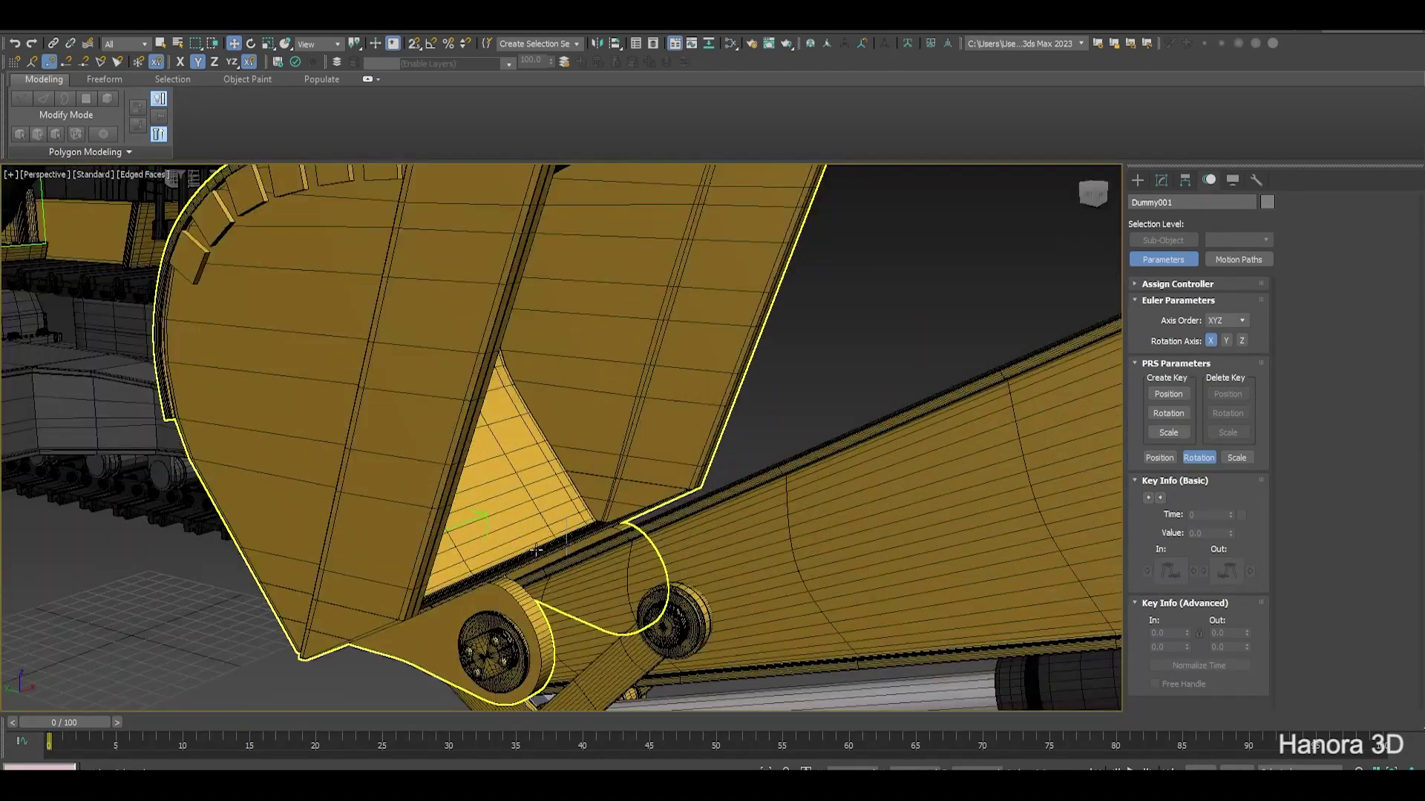
scroll(536, 550, "down", 3)
Use Select and Link to attach the selected bucket part to the Stick arm
left_click(291, 381)
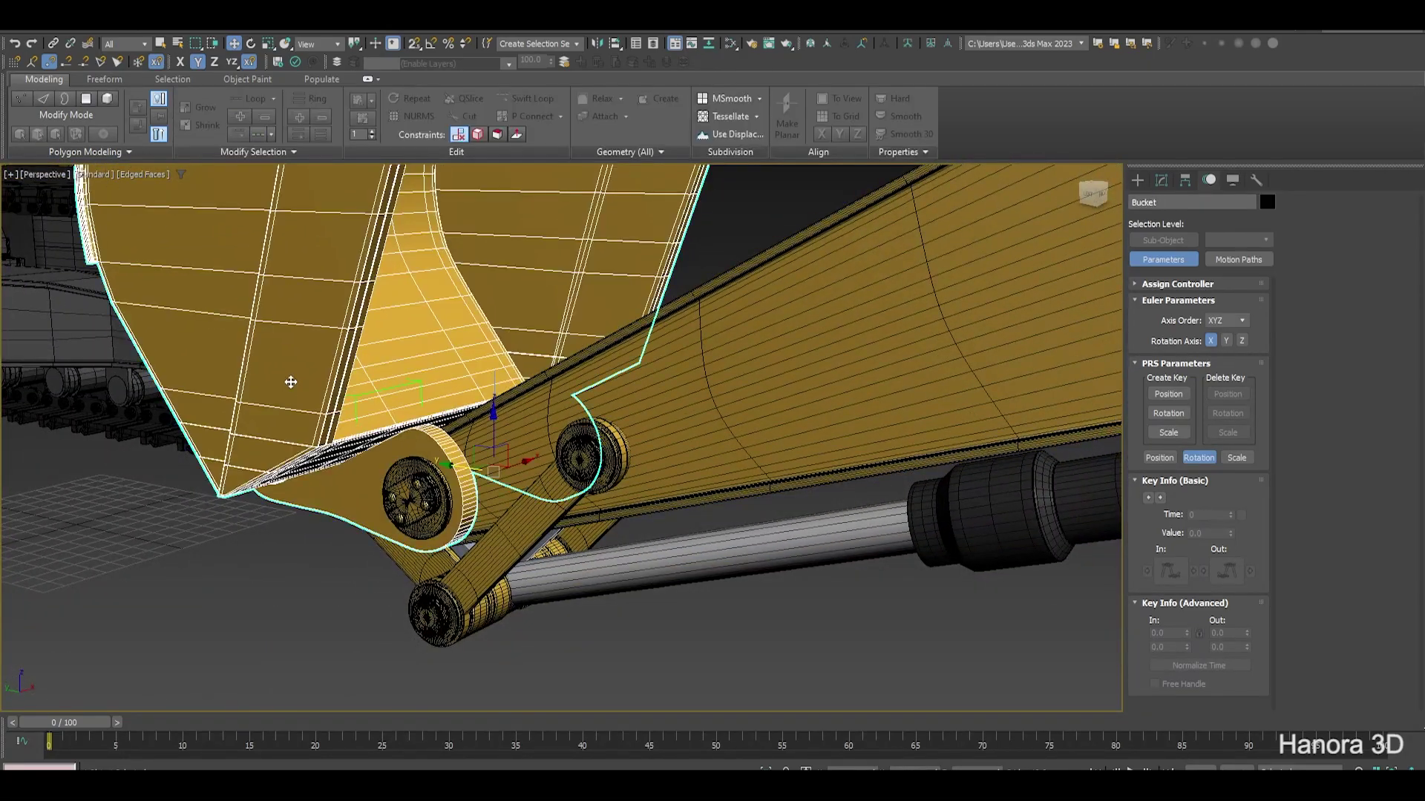
left_click(53, 45)
left_click_drag(416, 448, 779, 408)
scroll(787, 519, "up", 2)
scroll(668, 471, "up", 1)
scroll(536, 507, "up", 1)
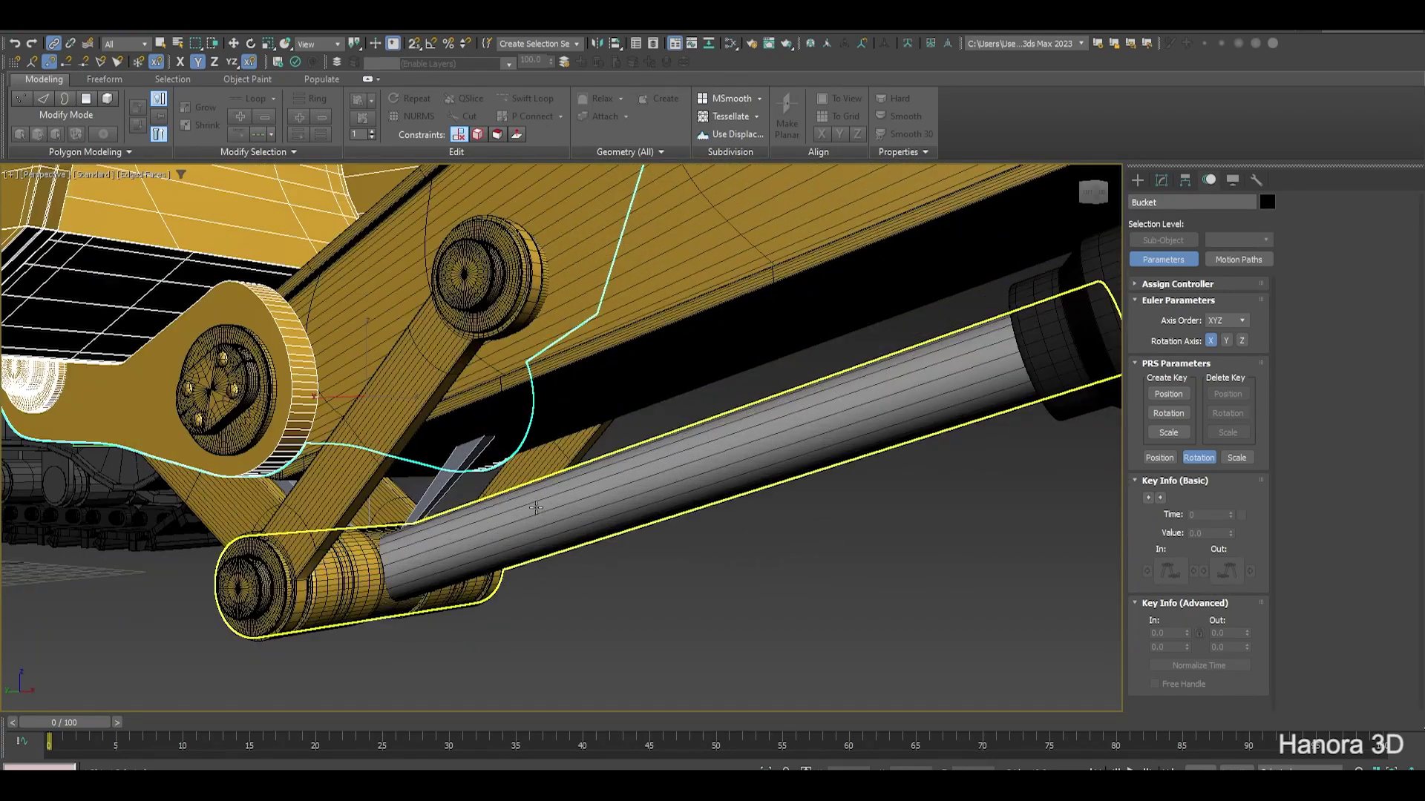
middle_click_drag(536, 507, 610, 530)
Check the Linkage and the small link piece individually, then deselect and zoom out
left_click(438, 445)
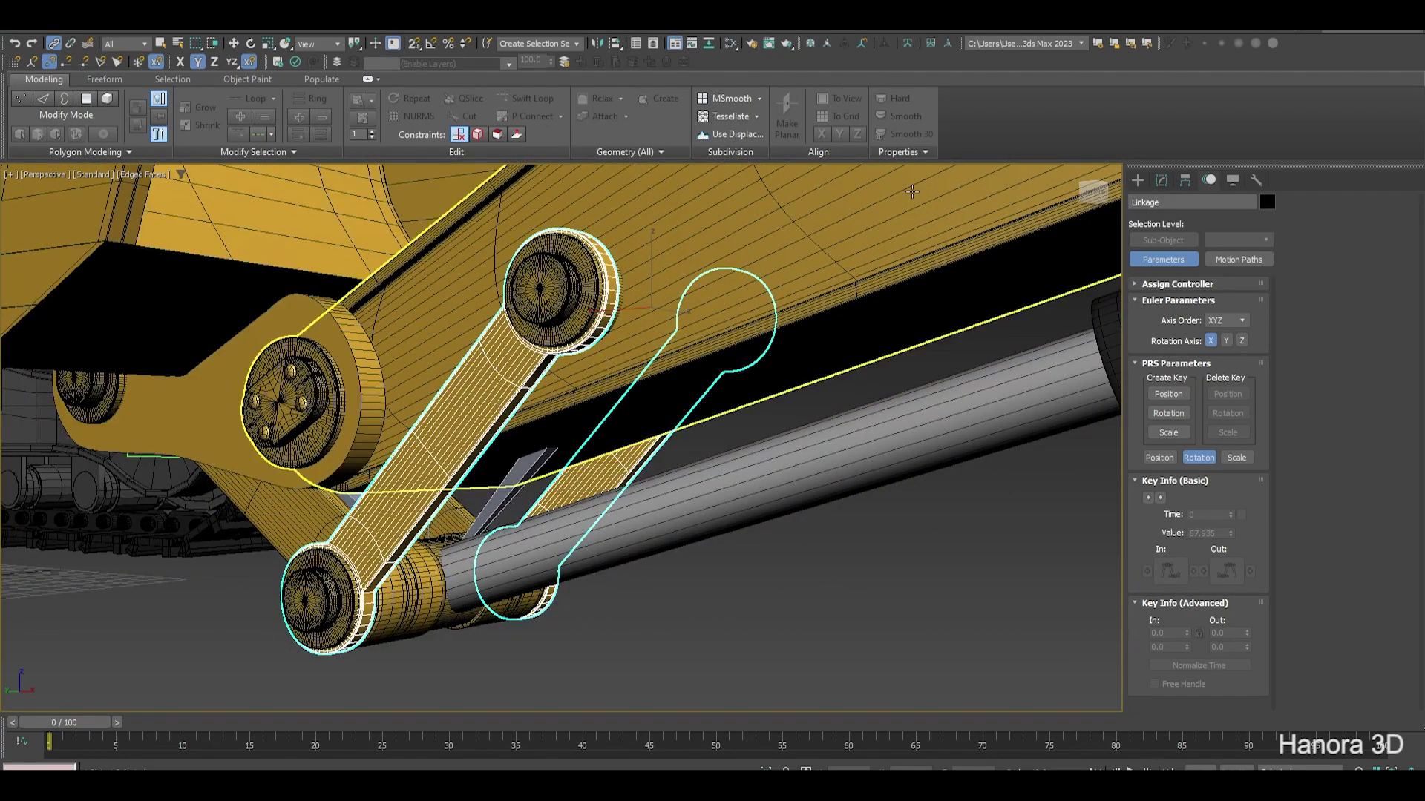
middle_click_drag(876, 266, 826, 326)
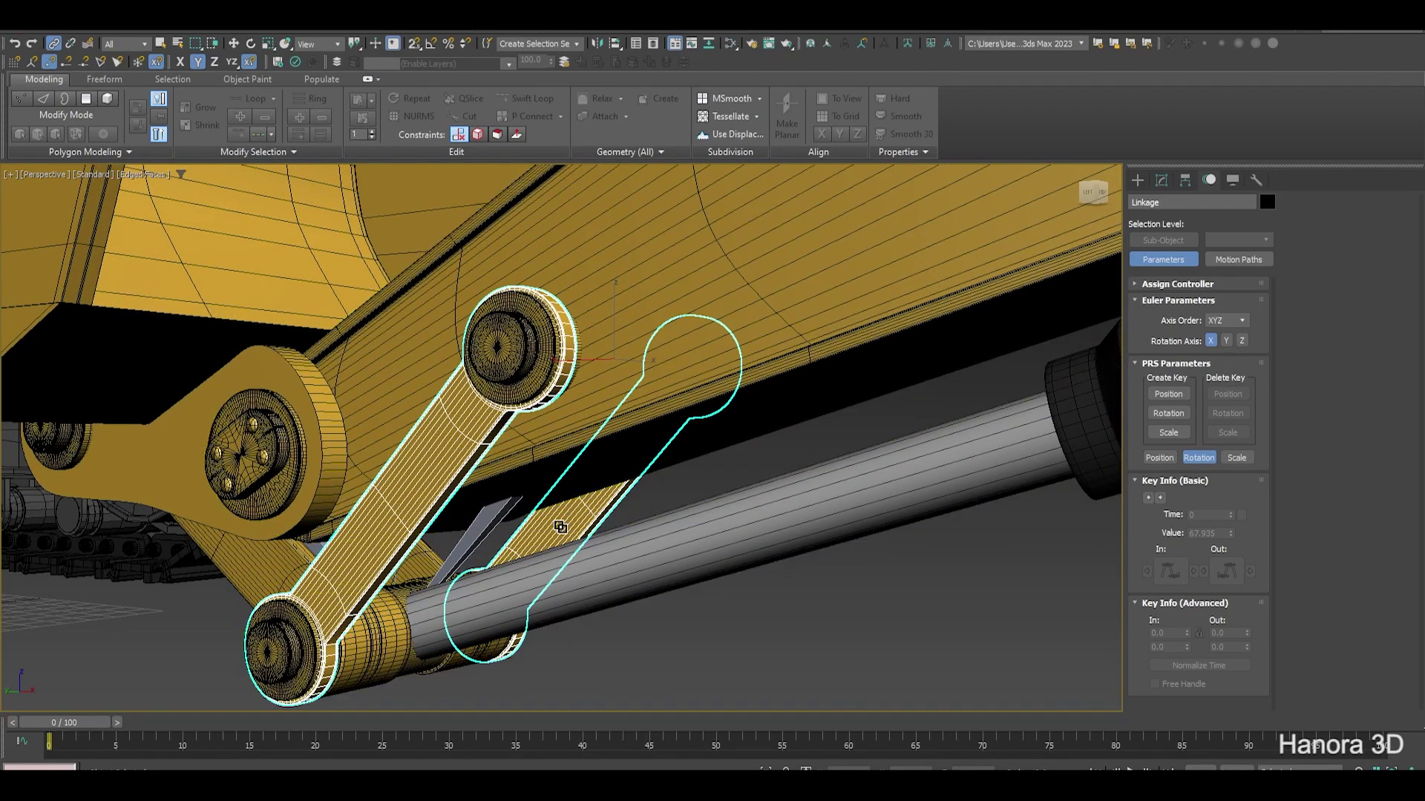
left_click(493, 520)
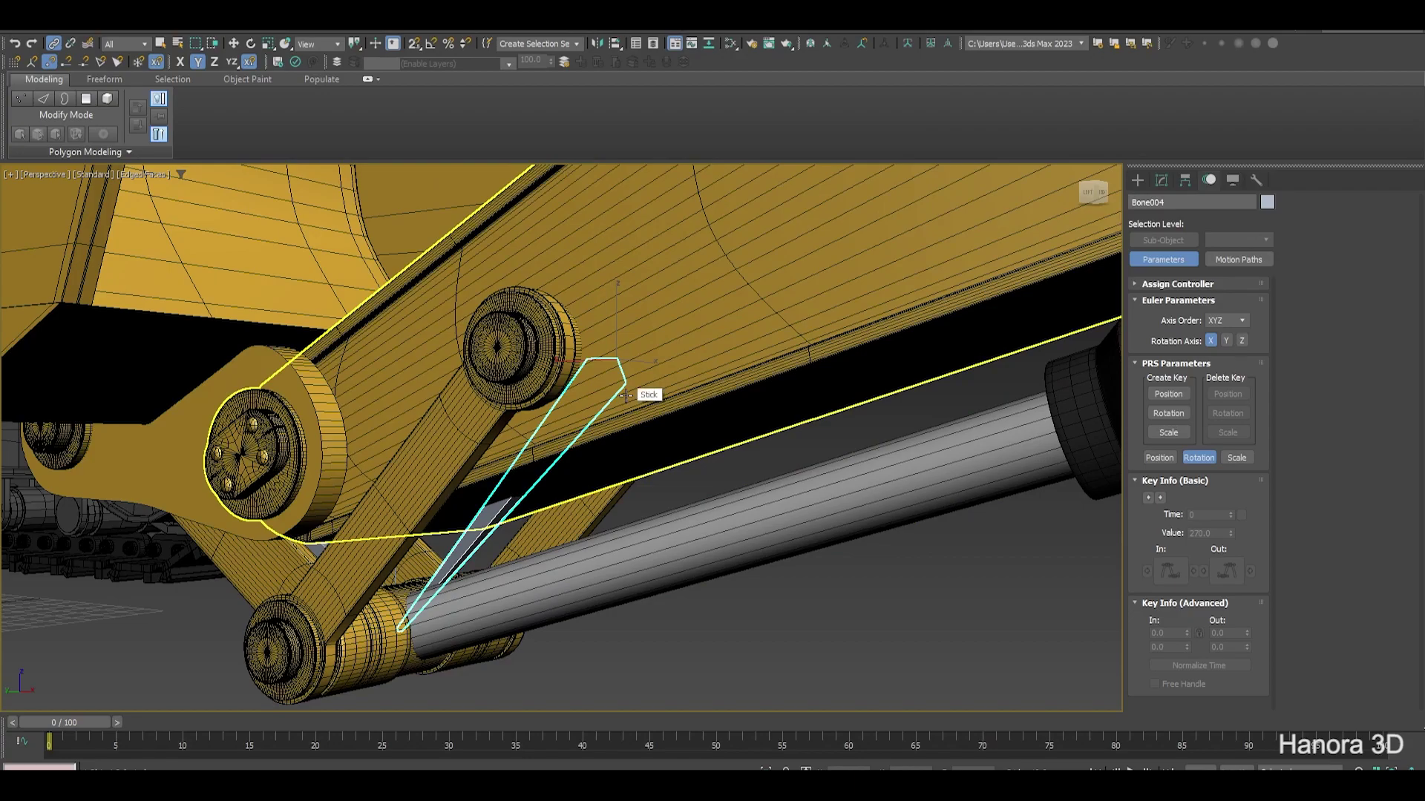
scroll(625, 396, "down", 3)
scroll(500, 443, "up", 2)
left_click(500, 443)
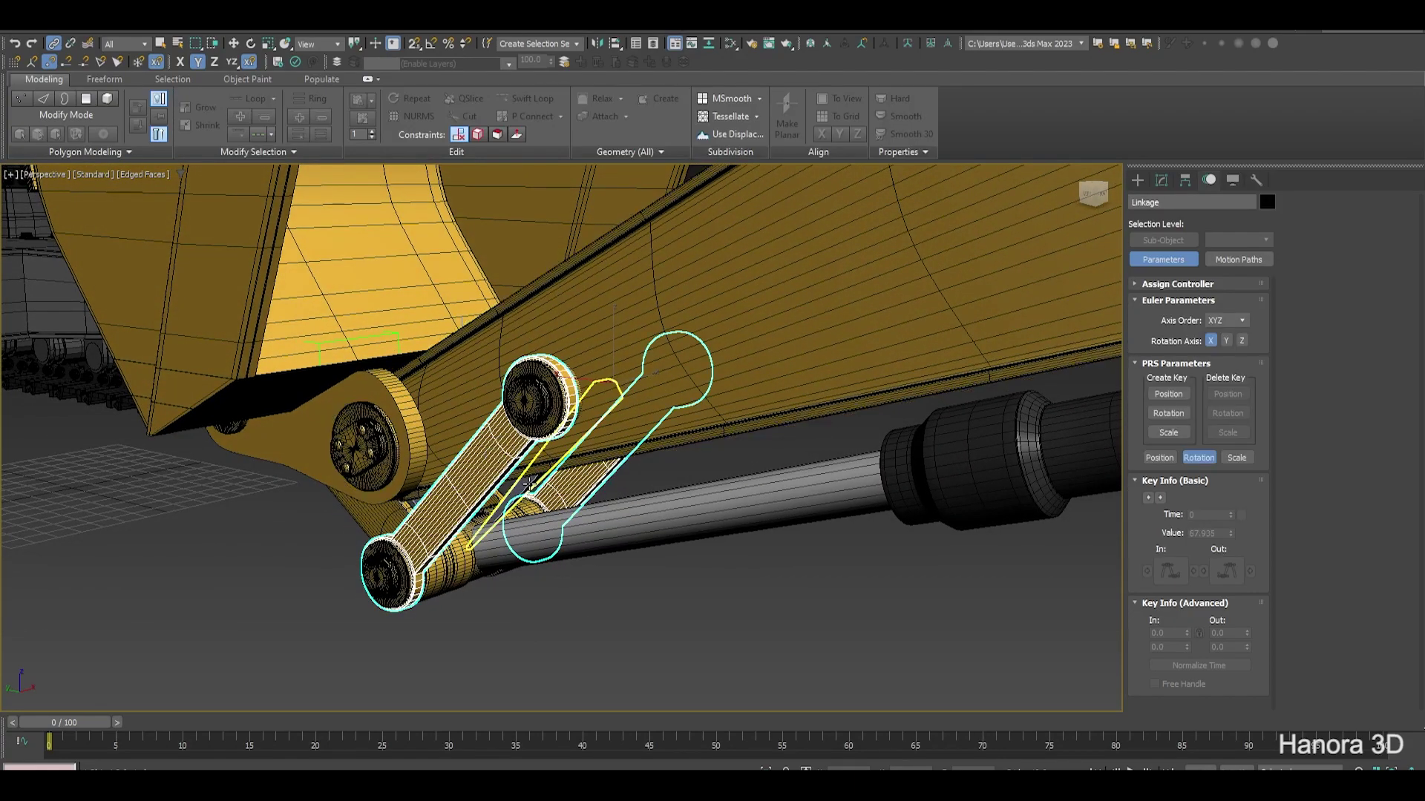
left_click(702, 603)
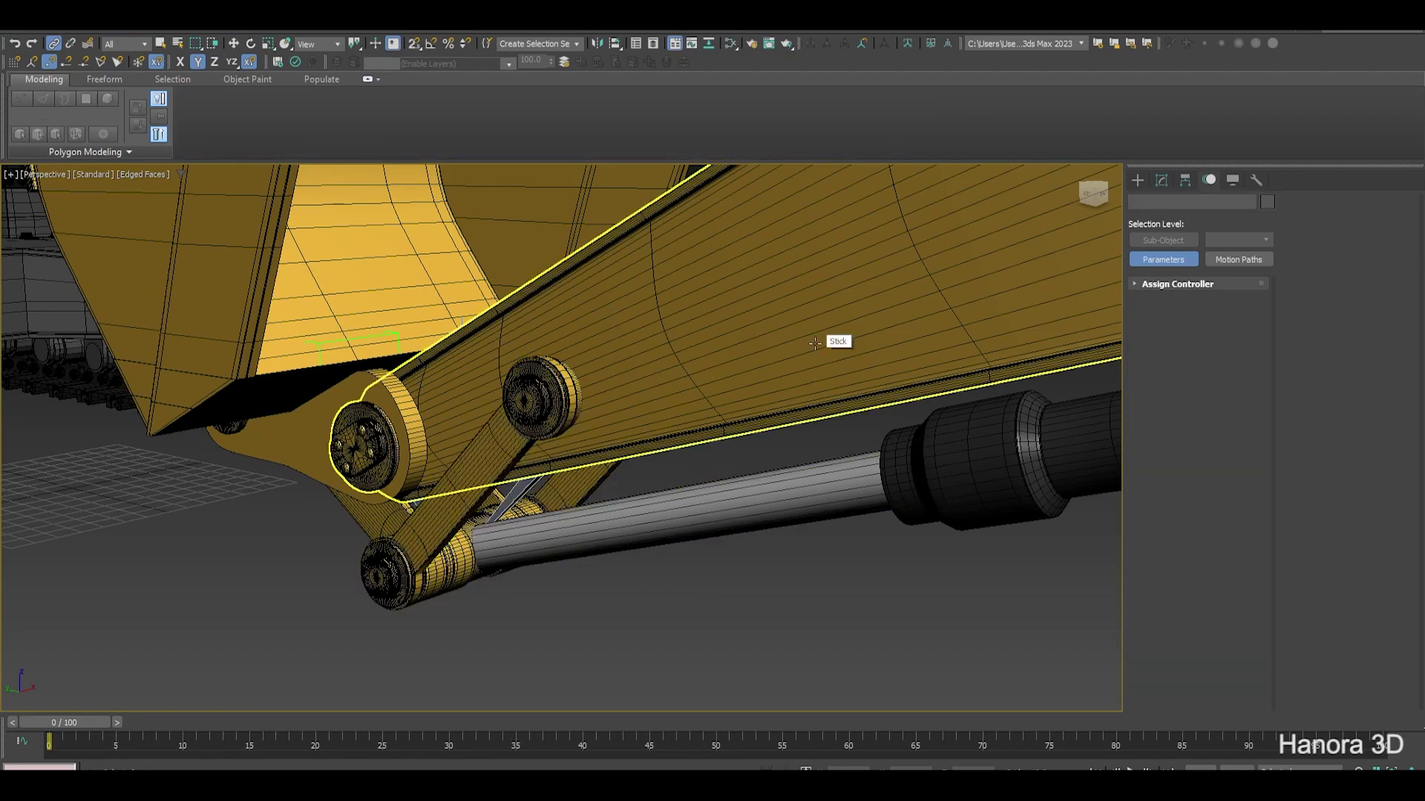
scroll(814, 343, "down", 5)
Move the Dummy001 box to test the bucket swing, cancelling once and retrying
middle_click_drag(814, 343, 483, 475, "alt")
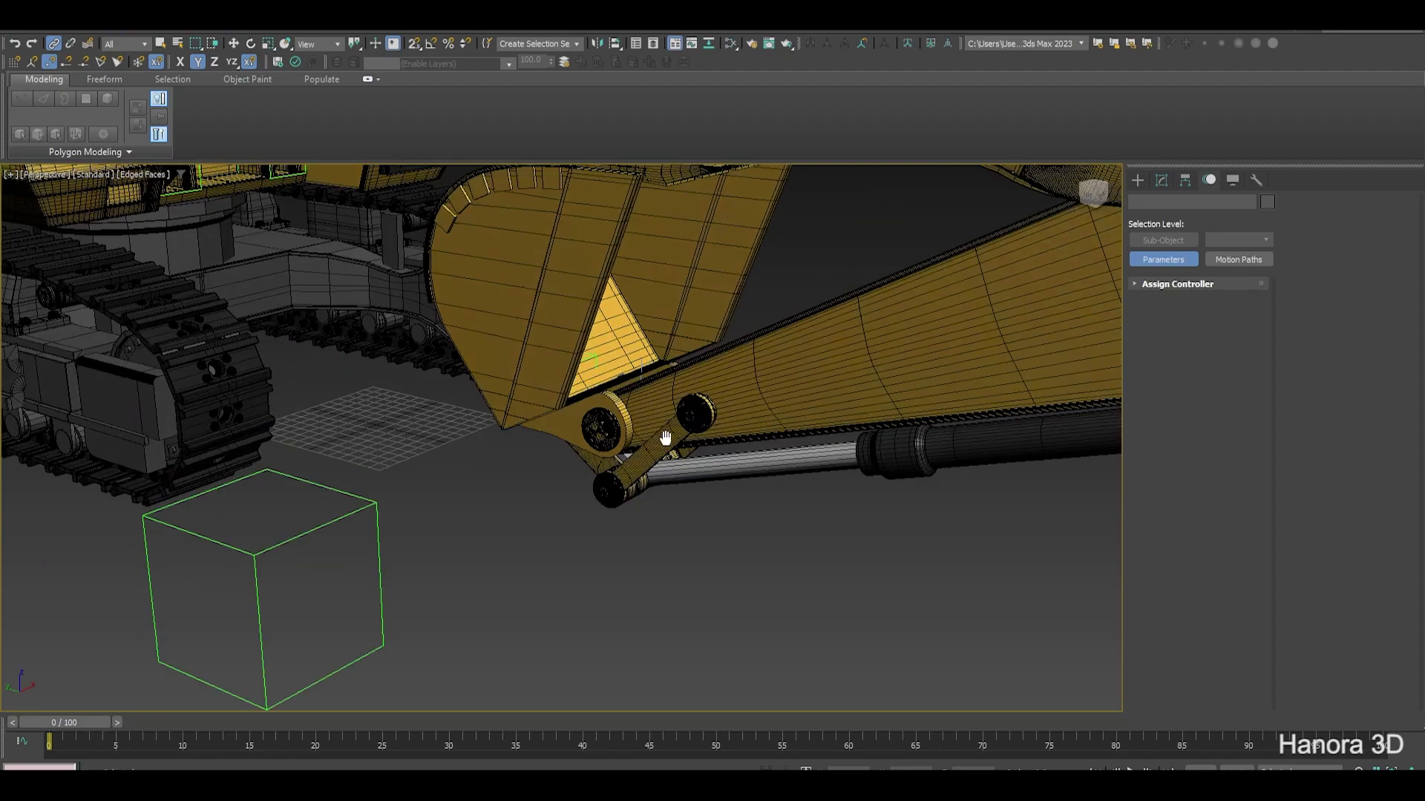
left_click(472, 478)
key("w")
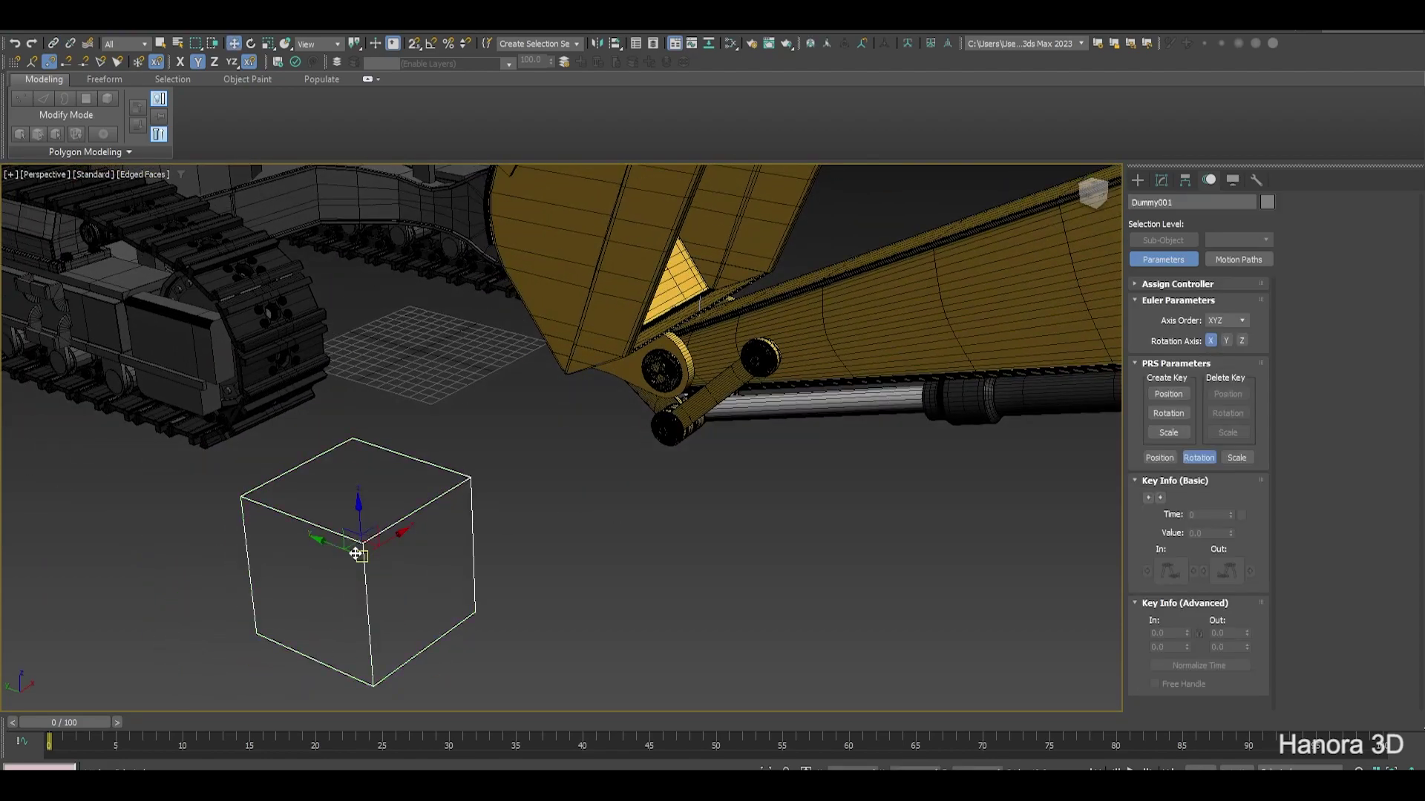
mouse_move(331, 547)
left_mouse_down()
mouse_move(614, 608)
mouse_move(636, 592)
mouse_move(509, 553)
left_mouse_up()
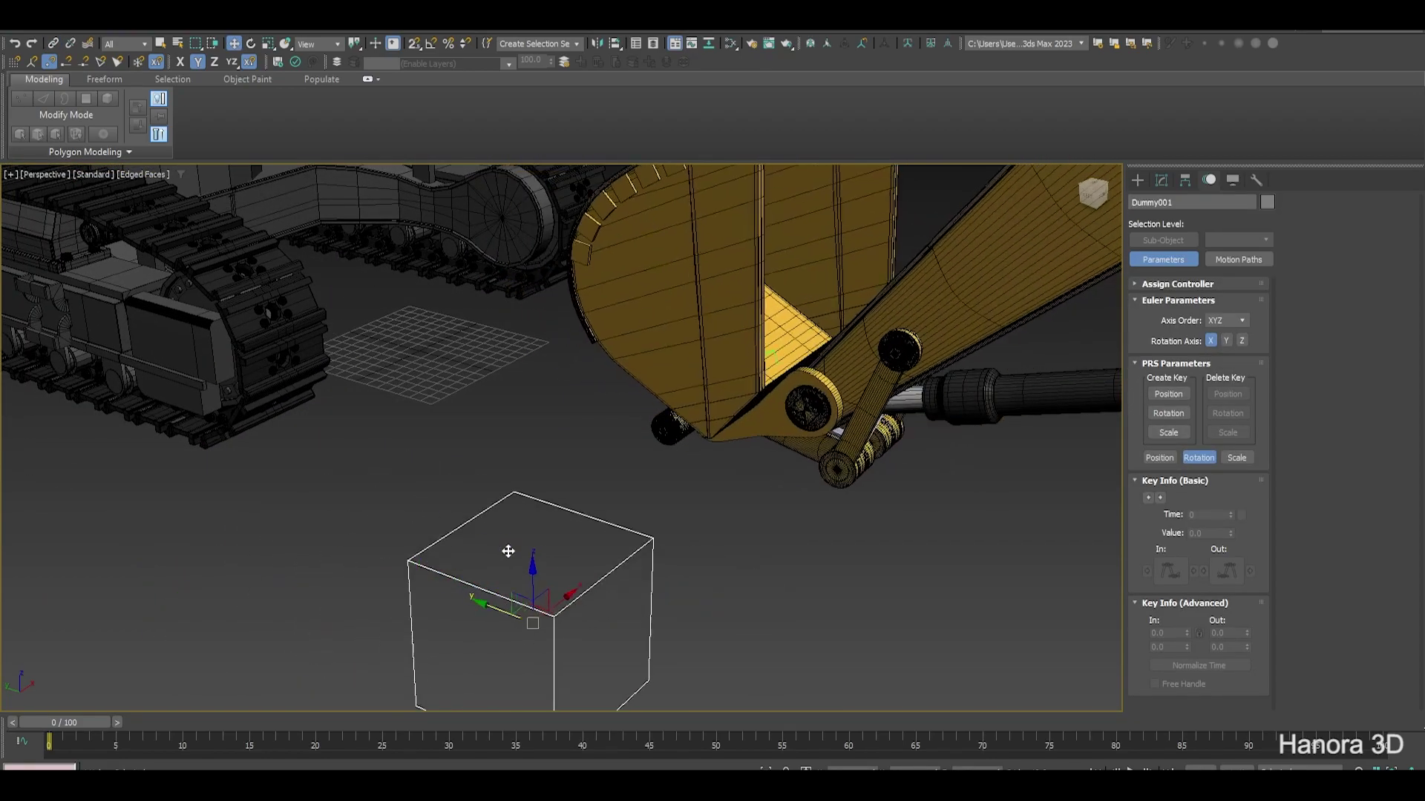
right_click(376, 509)
middle_click_drag(628, 537, 614, 463, "alt")
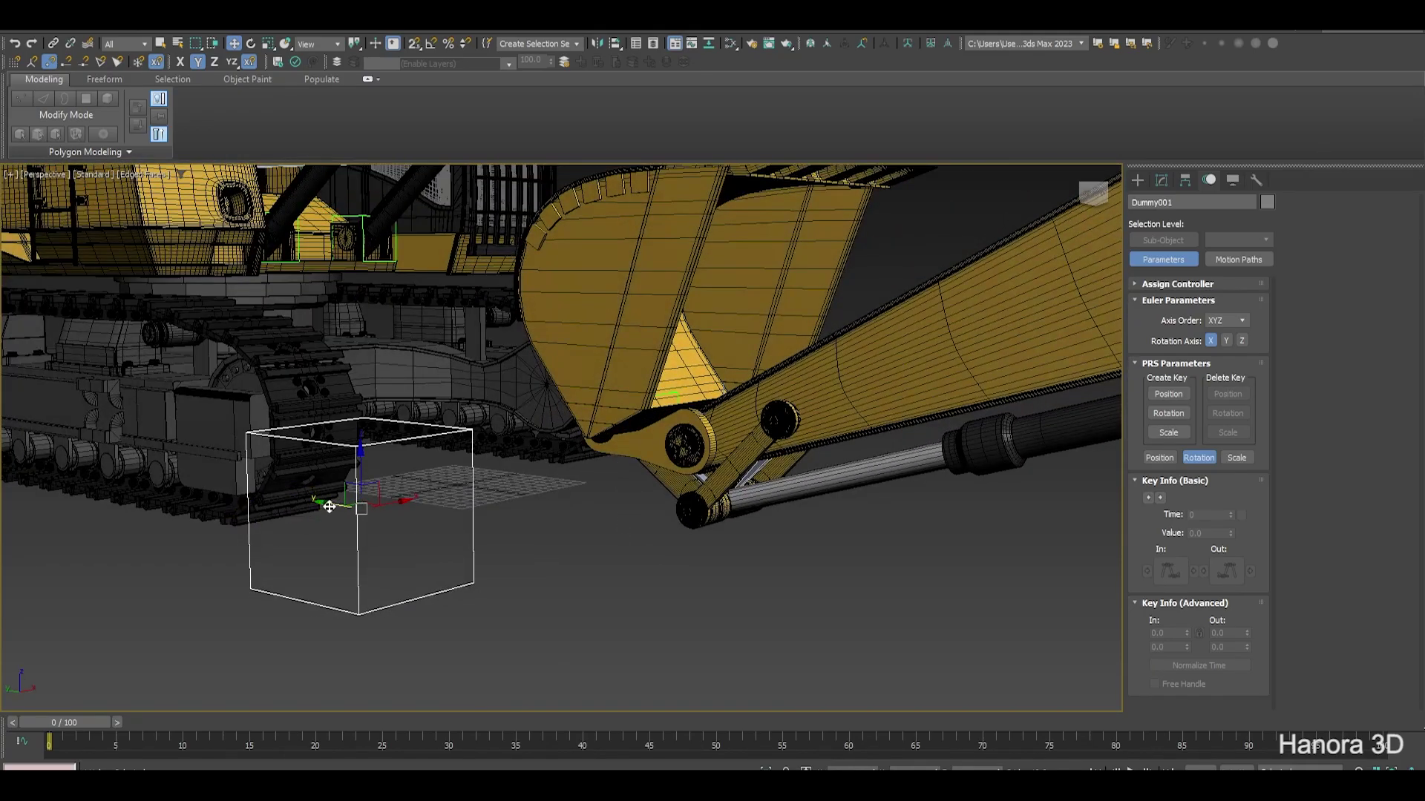
left_click_drag(329, 506, 445, 547)
Inspect the hydraulic cylinder parts, which do not follow, and box-select the bucket cylinder rod
mouse_move(446, 546)
middle_mouse_down("alt")
mouse_move(563, 509)
mouse_move(727, 557)
mouse_move(579, 497)
mouse_move(651, 557)
mouse_move(471, 500)
mouse_move(829, 520)
middle_mouse_up("alt")
scroll(605, 533, "up", 4)
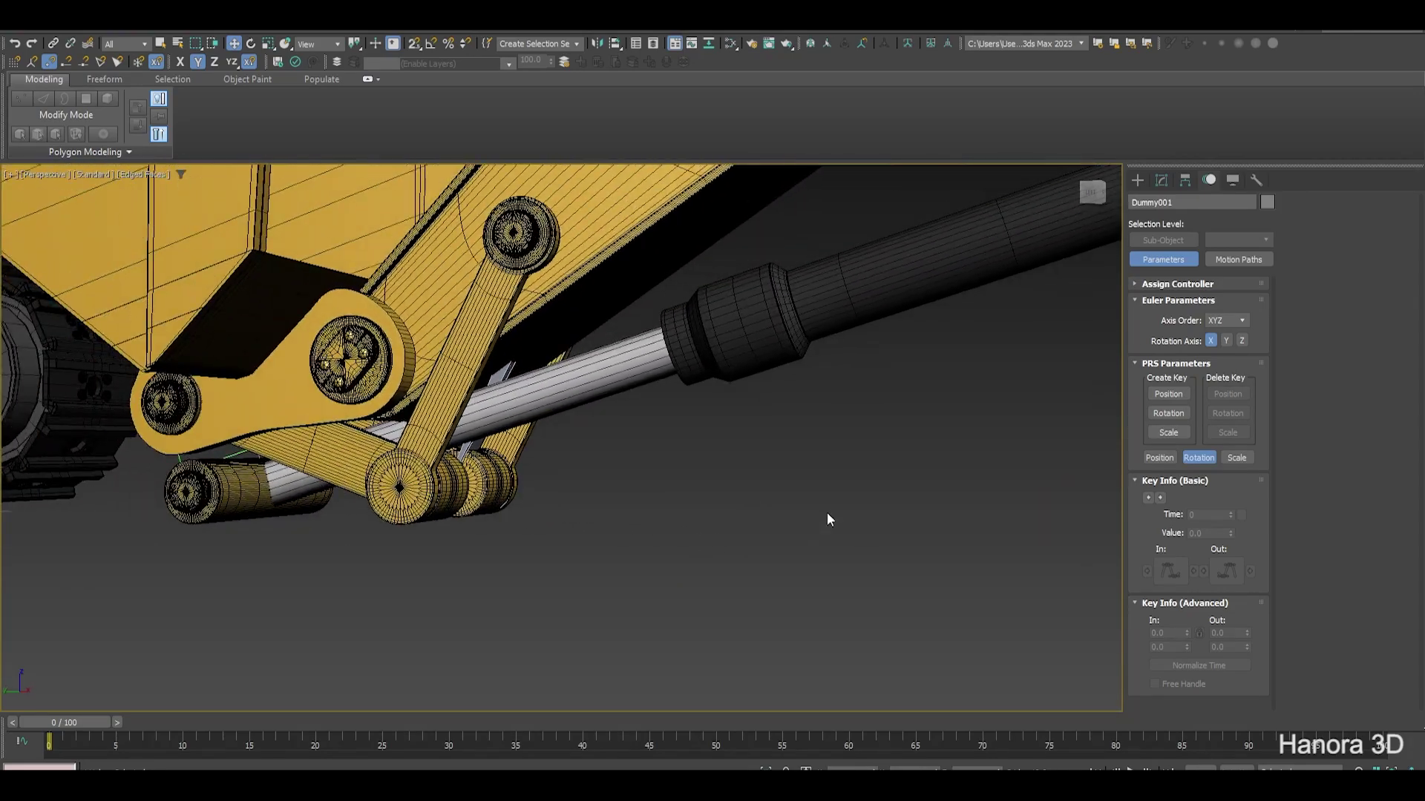
left_click_drag(816, 502, 654, 324)
left_click_drag(861, 560, 767, 460)
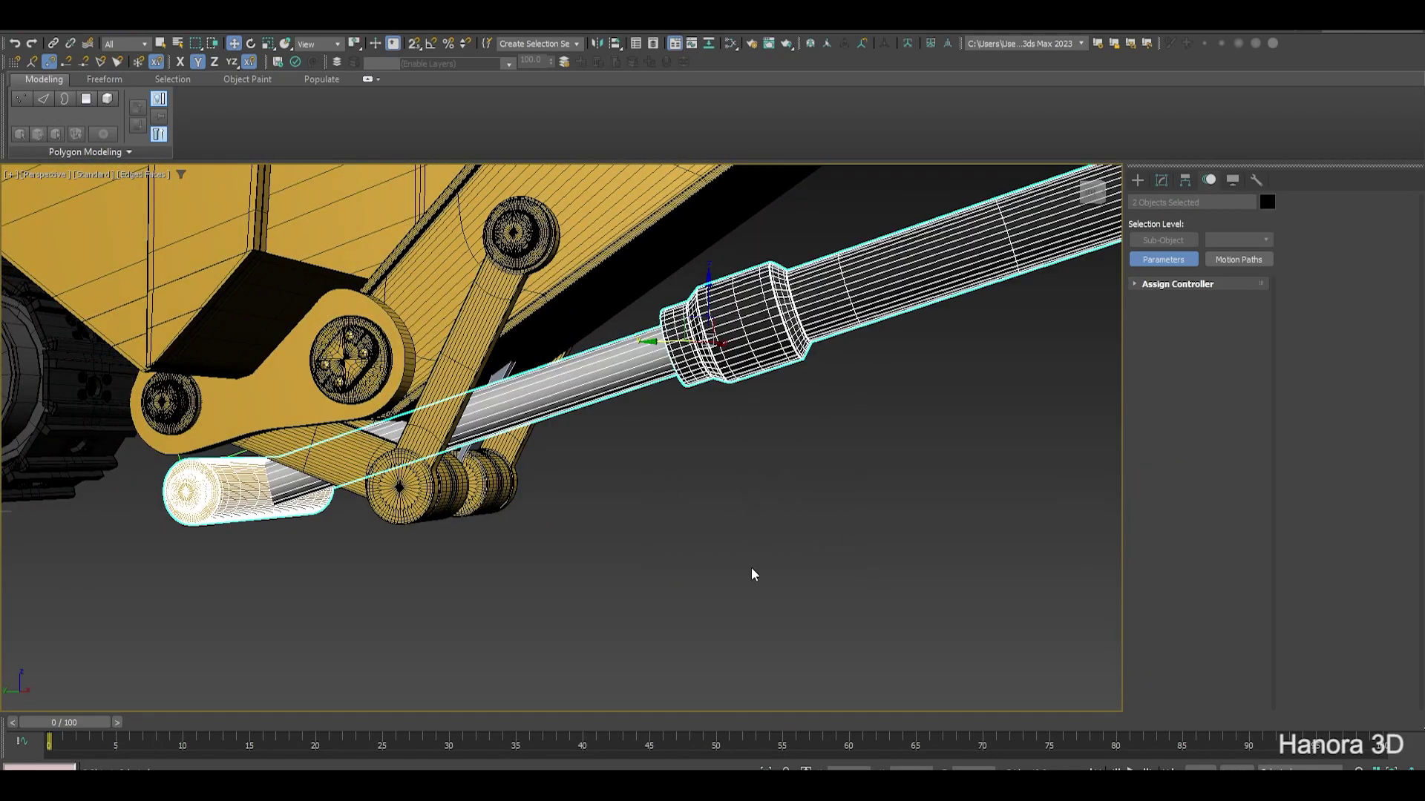
scroll(751, 569, "down", 5)
mouse_move(709, 578)
middle_mouse_down("alt")
mouse_move(652, 524)
mouse_move(659, 541)
mouse_move(550, 563)
middle_mouse_up("alt")
key("Page_Up")
scroll(659, 541, "up", 2)
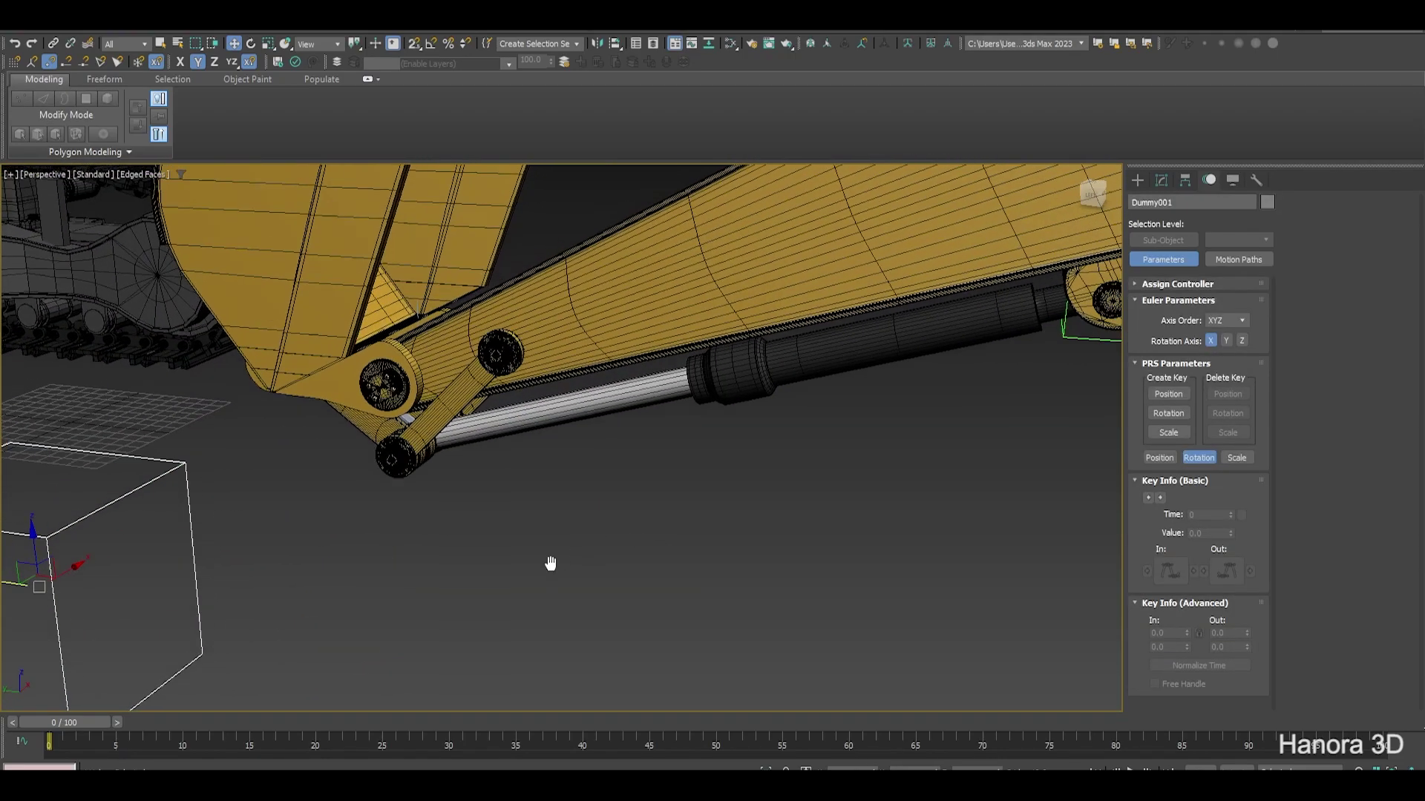
scroll(550, 563, "down", 2)
scroll(535, 560, "up", 3)
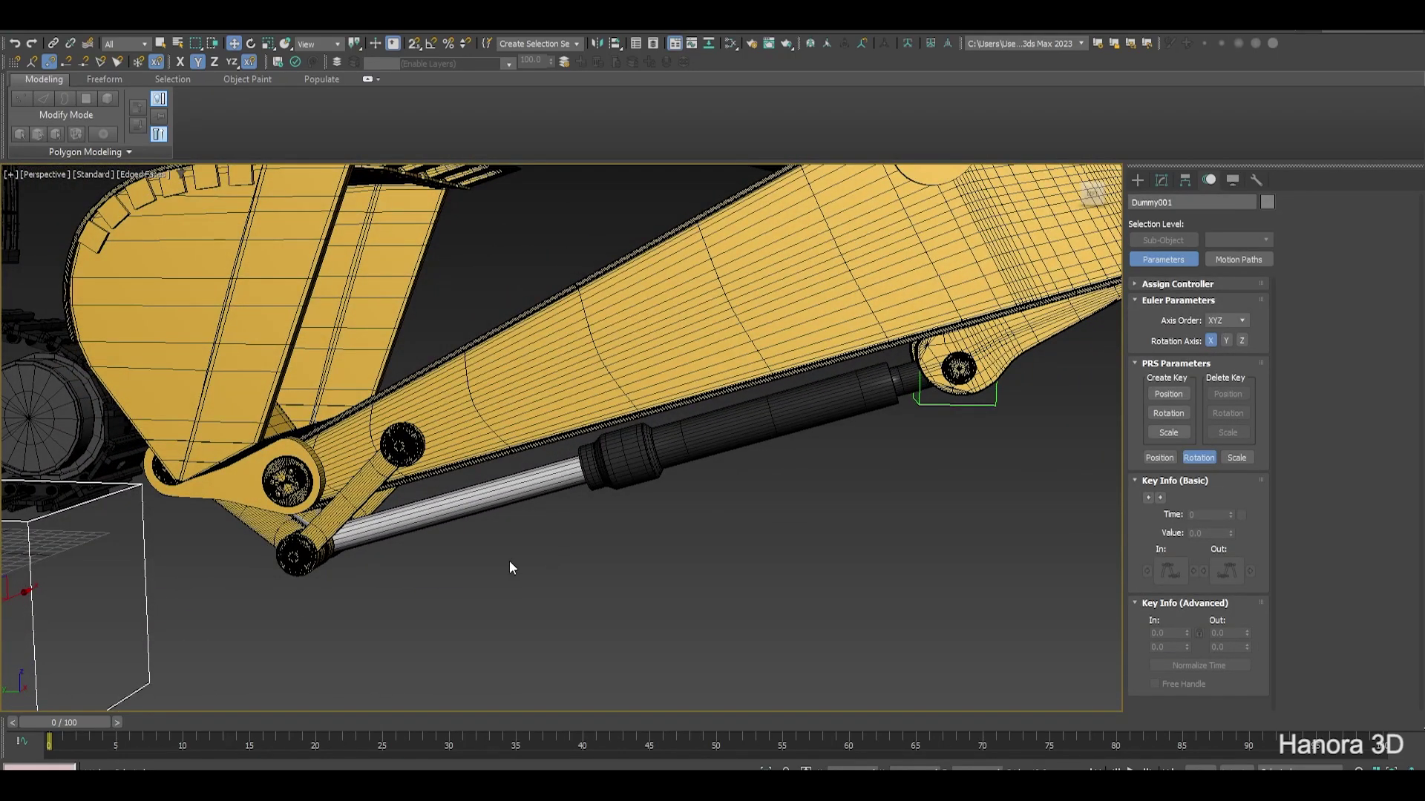
mouse_move(497, 567)
left_mouse_down()
mouse_move(469, 483)
mouse_move(476, 494)
left_mouse_up()
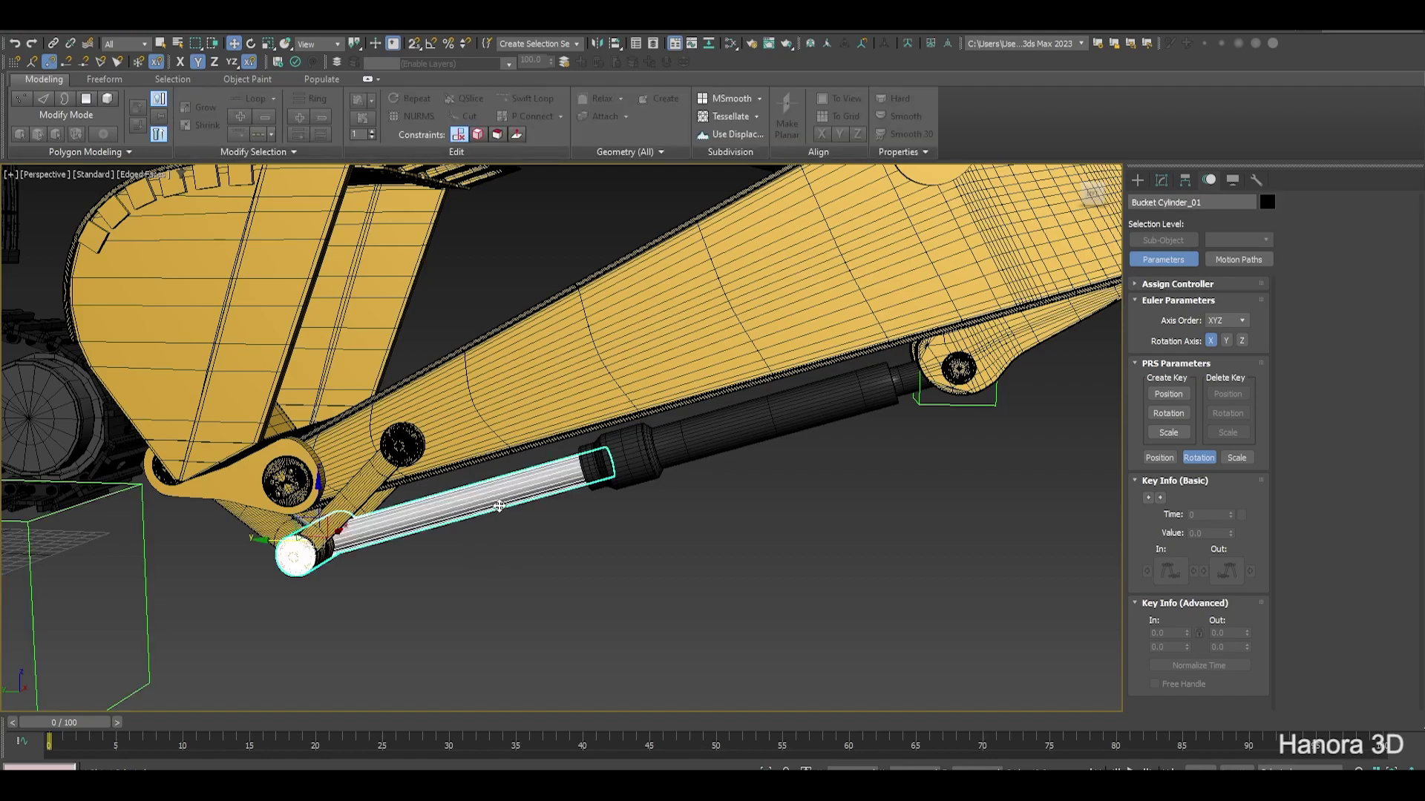
LookAt-constrain rod Bucket Cylinder_01 to target Bucket Cylinder, with Keep Initial Offset on
left_click(323, 33)
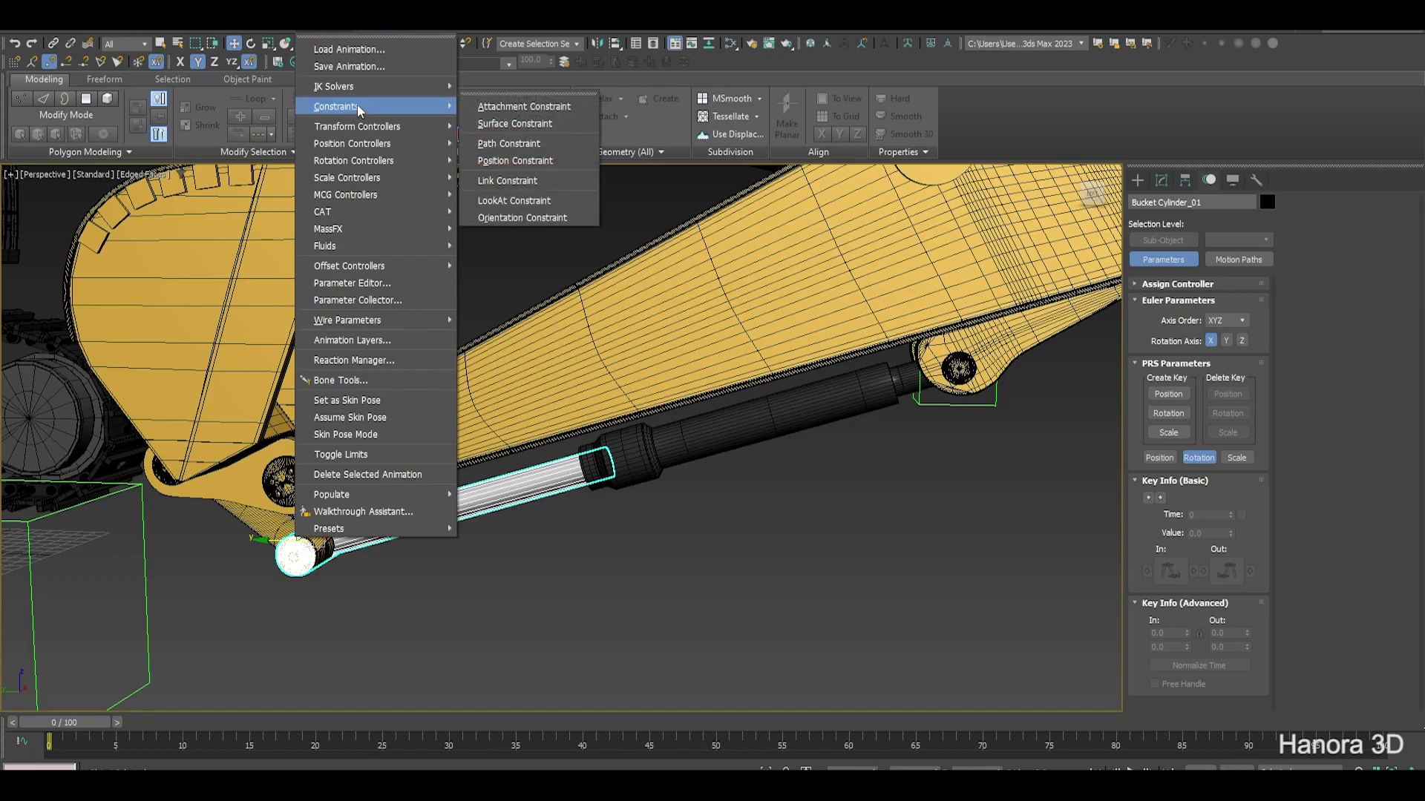
mouse_move(336, 106)
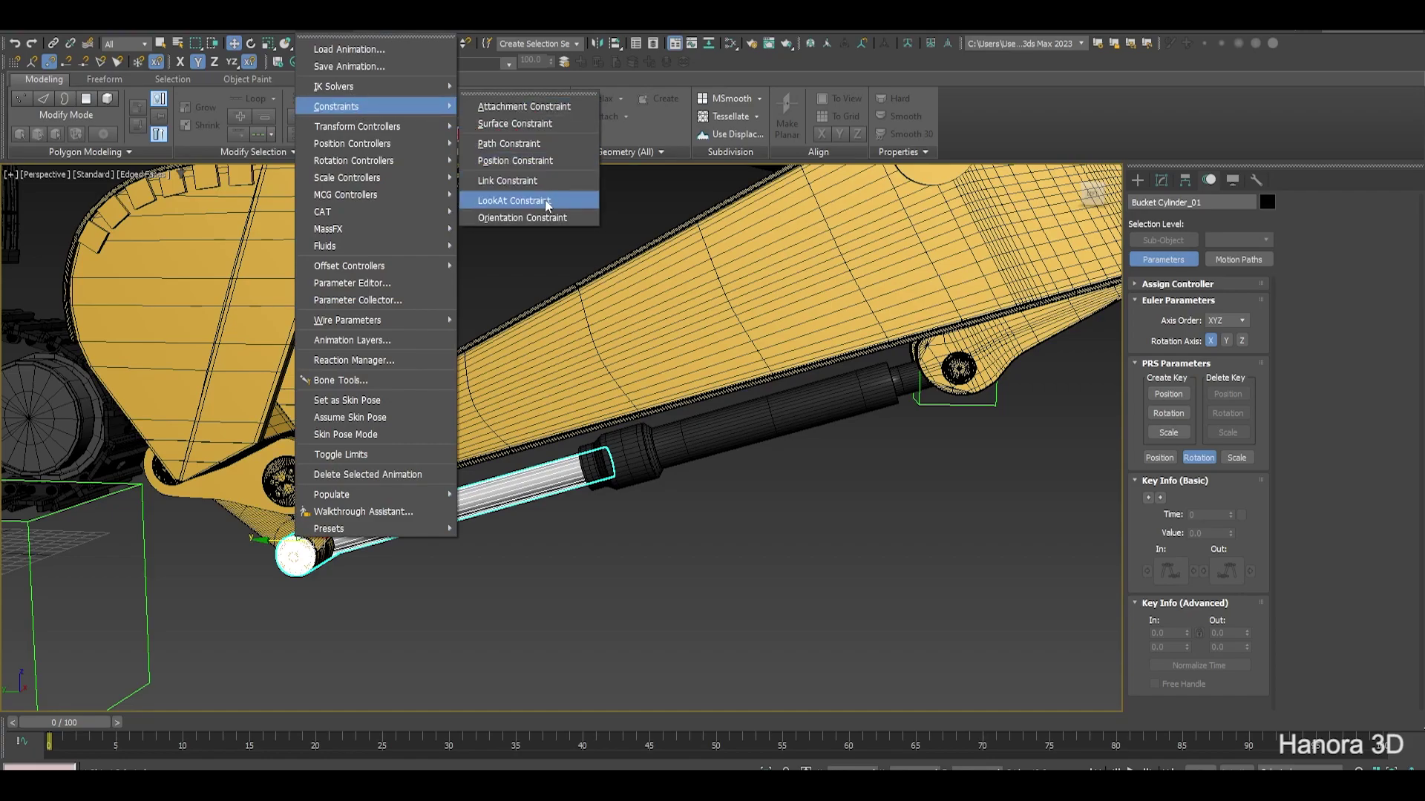
left_click(546, 202)
scroll(667, 416, "up", 2)
scroll(716, 364, "up", 2)
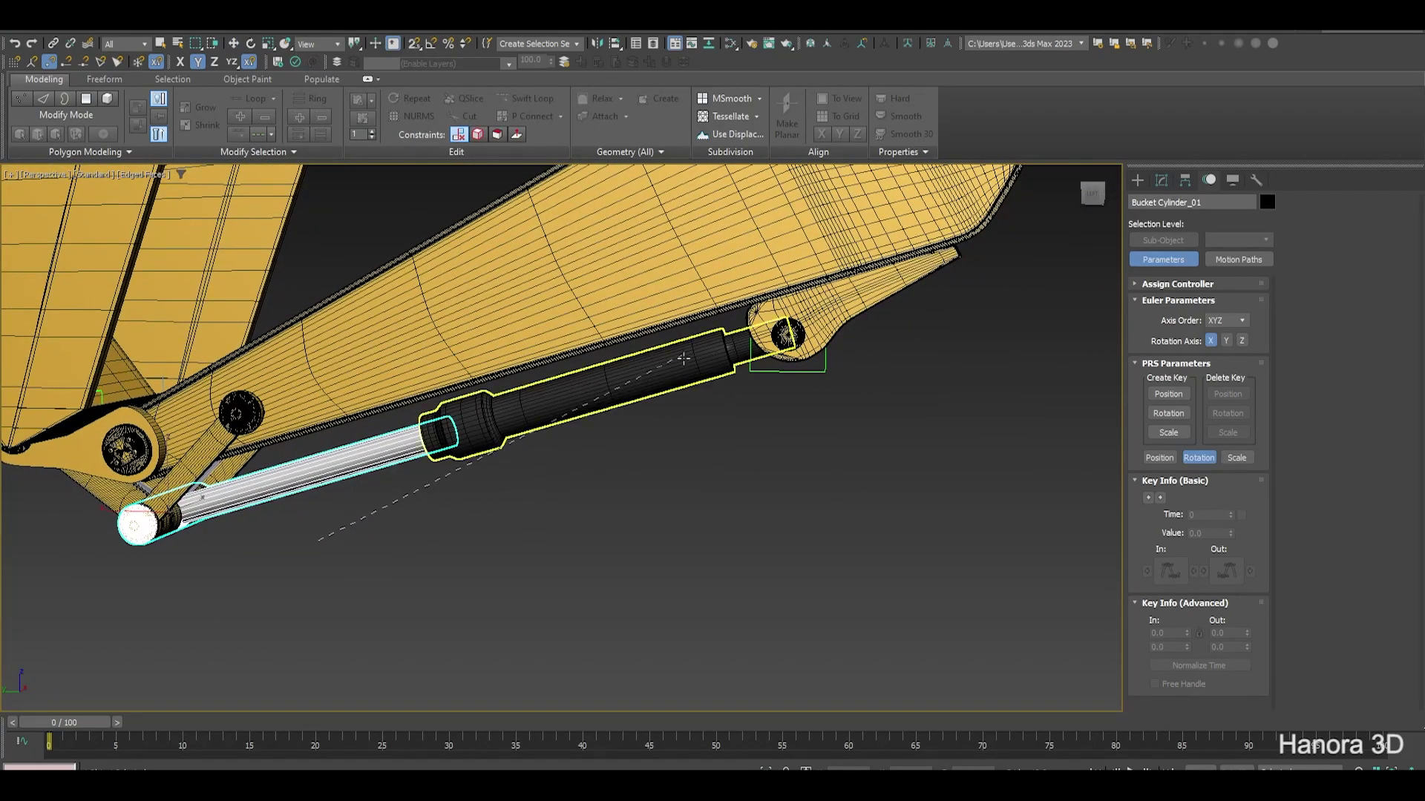
left_click(694, 363)
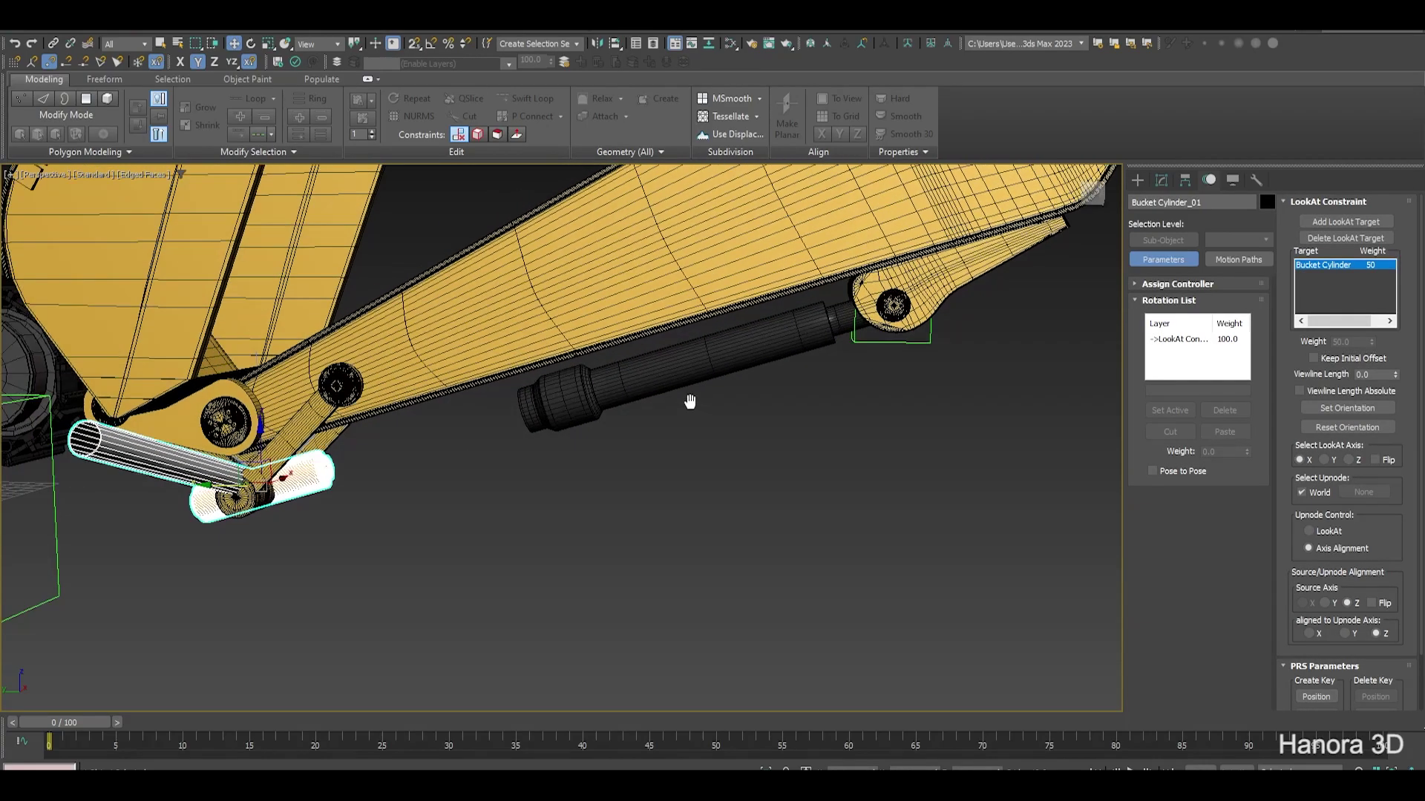
middle_click_drag(688, 401, 692, 442)
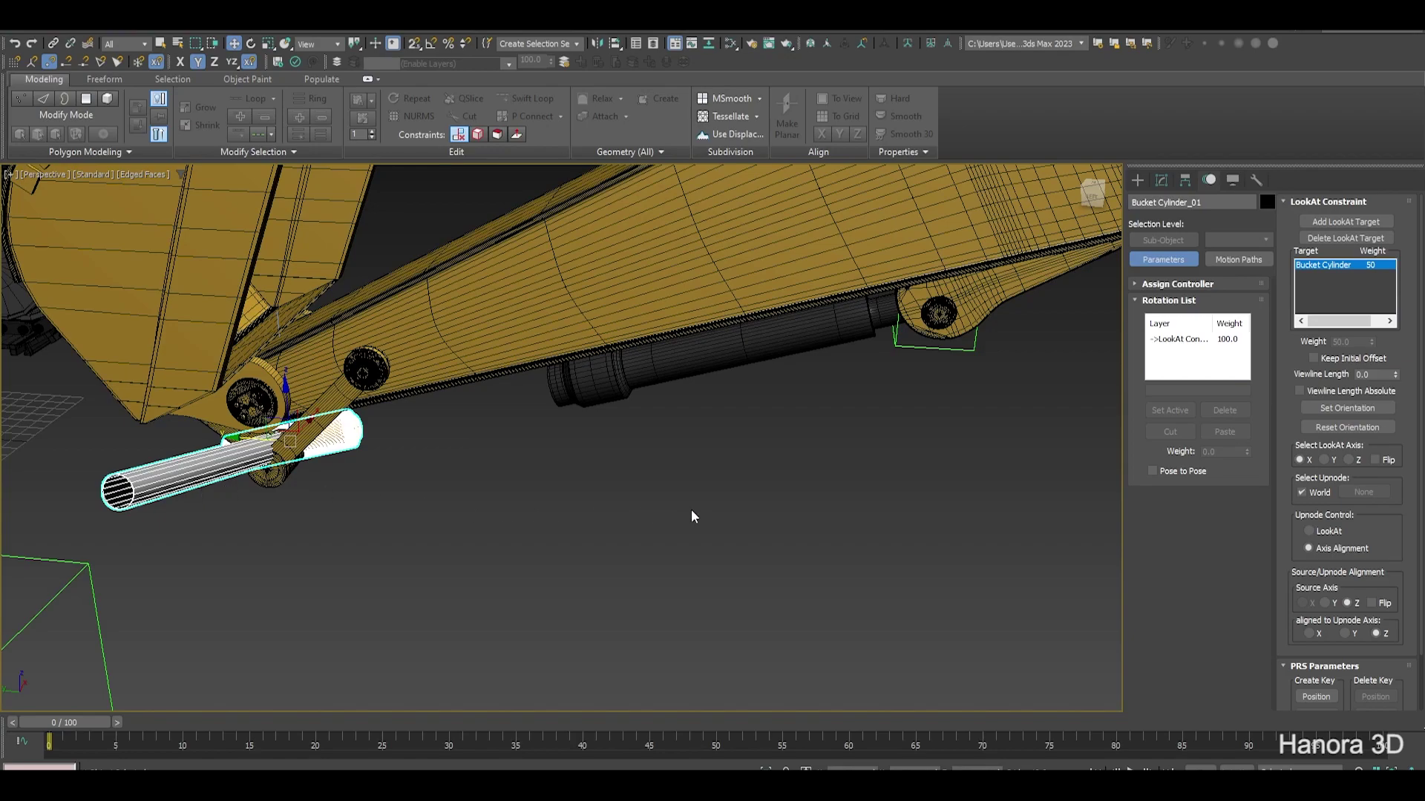
middle_click_drag(692, 514, 596, 490)
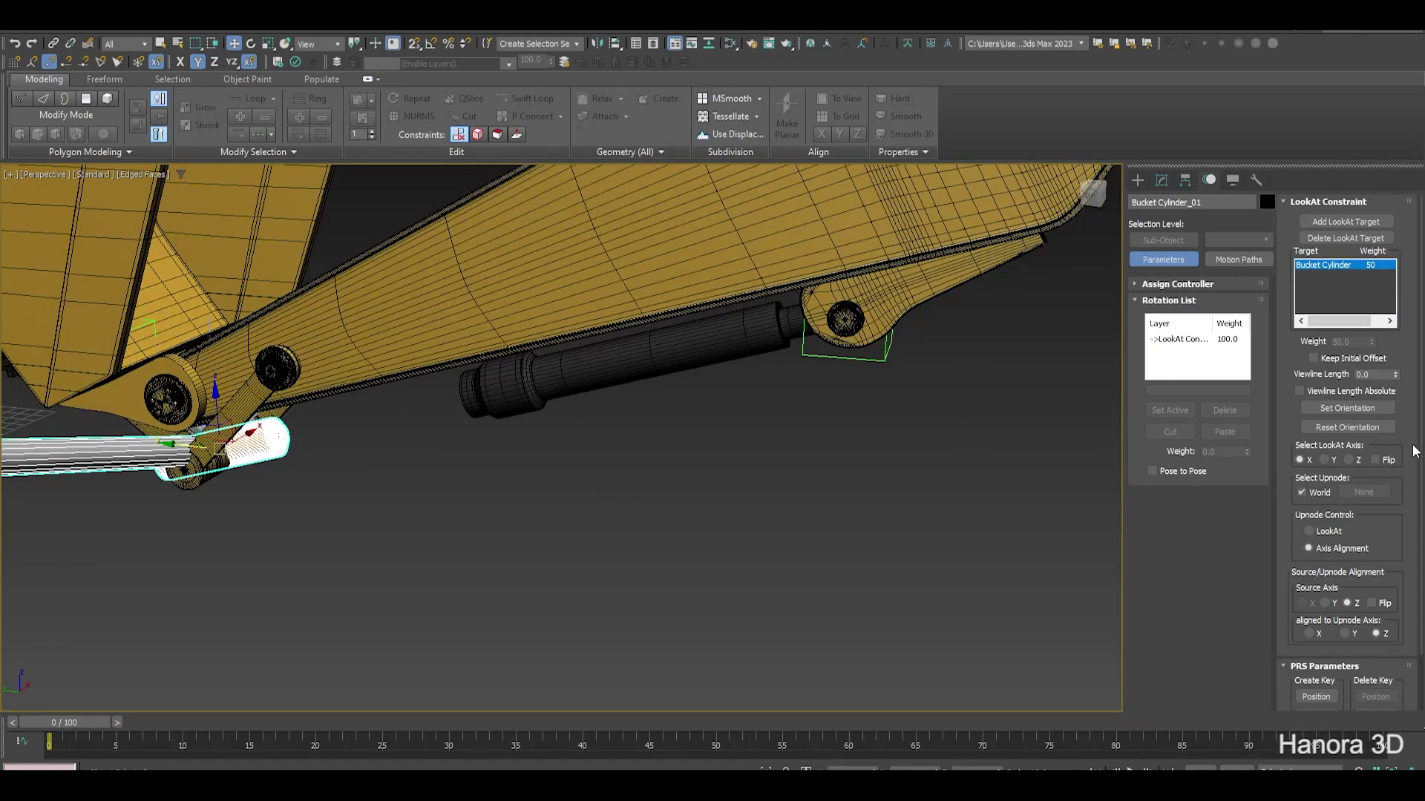
left_click(1341, 360)
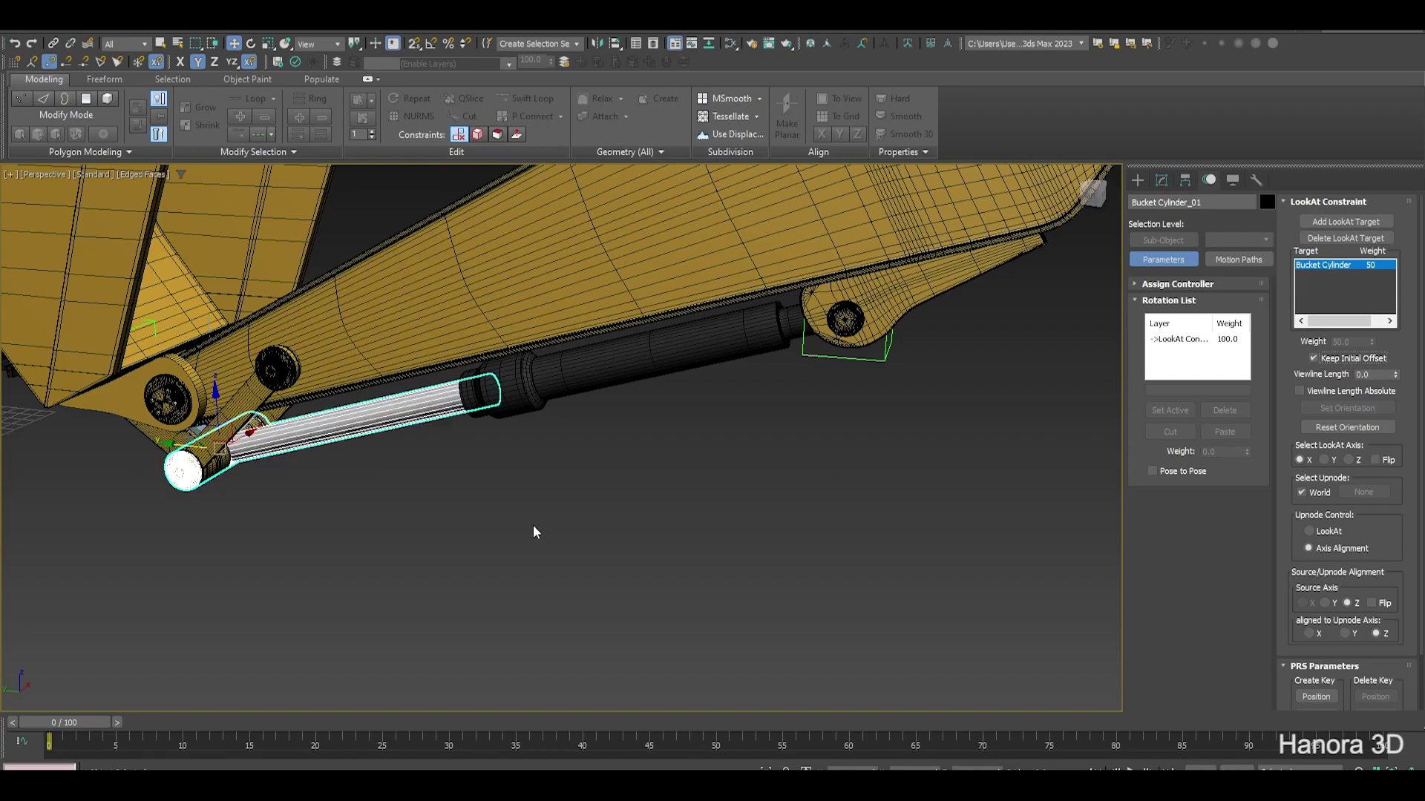
middle_click_drag(533, 524, 773, 374, "alt")
left_click(742, 328)
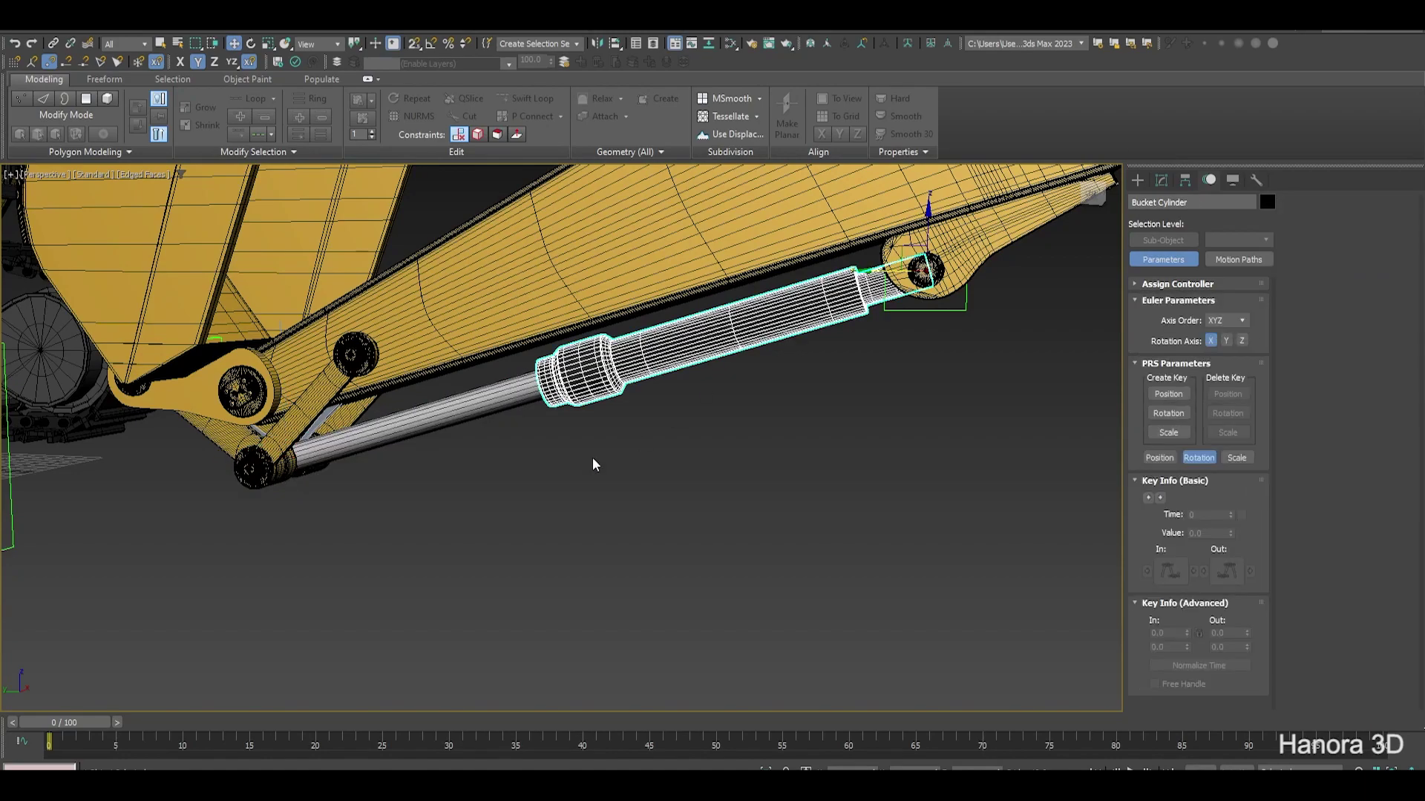
LookAt-constrain Bucket Cylinder to target the hydraulic support, with Keep Initial Offset on
left_click(322, 32)
mouse_move(337, 105)
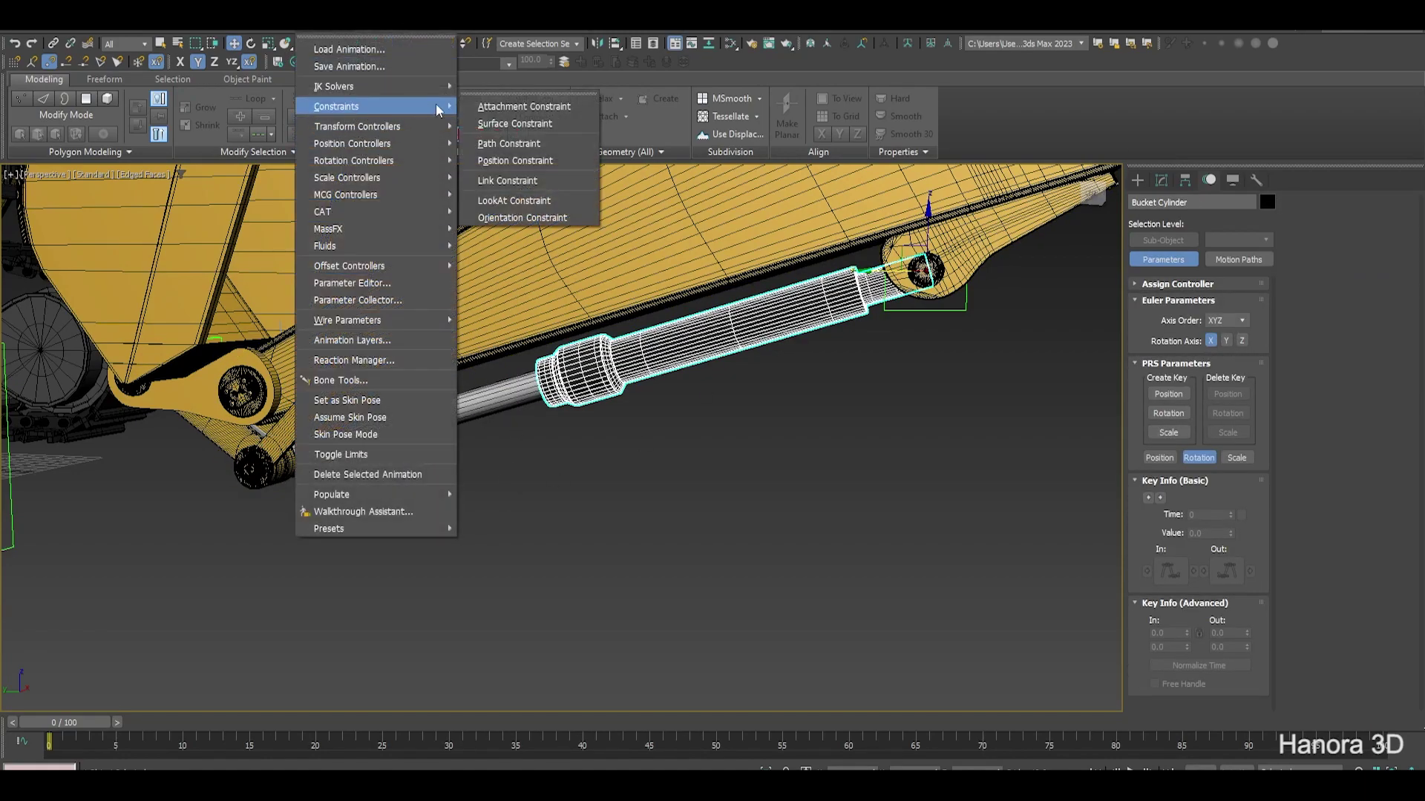
left_click(534, 200)
mouse_move(534, 200)
middle_mouse_down()
mouse_move(602, 307)
mouse_move(550, 371)
middle_mouse_up()
scroll(517, 420, "up", 5)
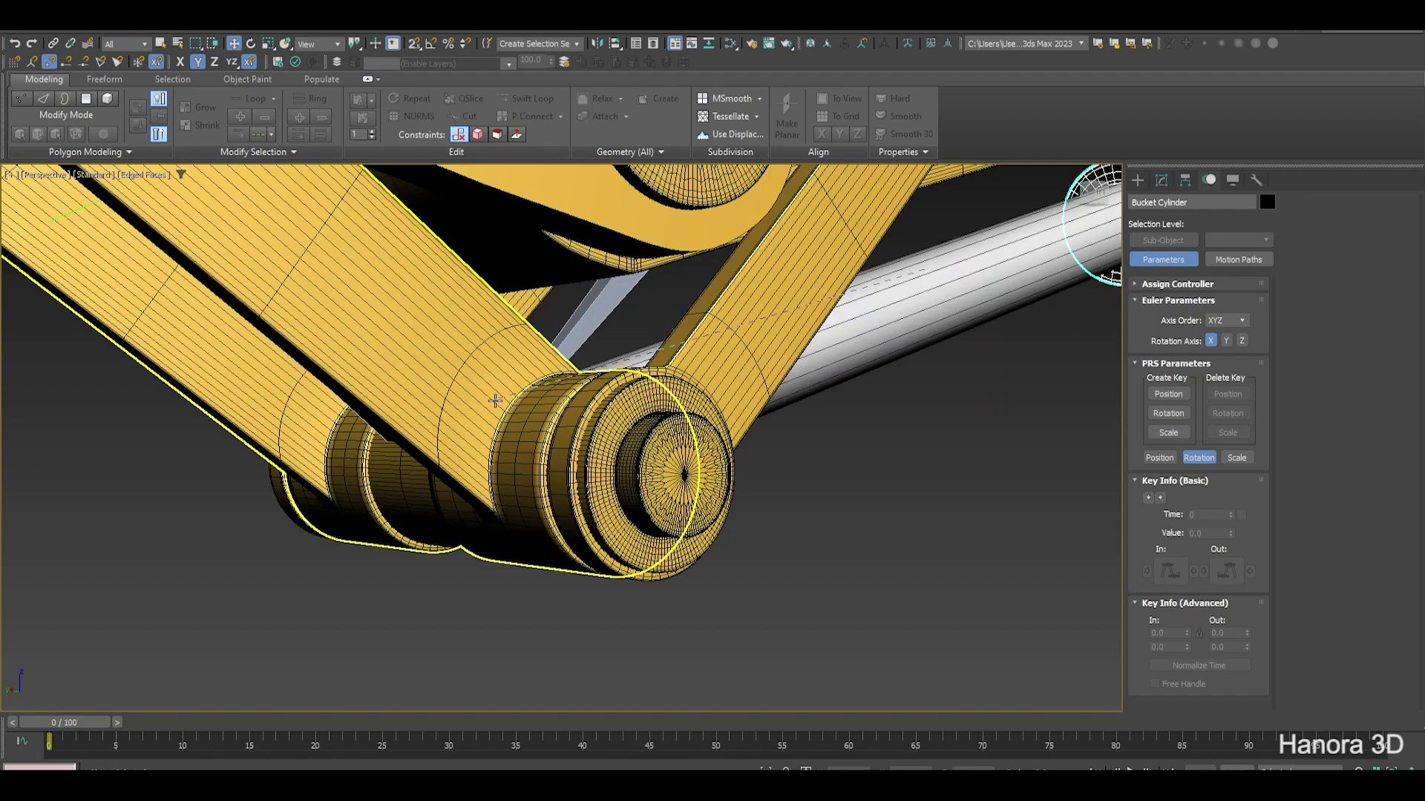
left_click(495, 401)
scroll(495, 400, "down", 5)
scroll(791, 413, "up", 3)
middle_click_drag(658, 451, 625, 461)
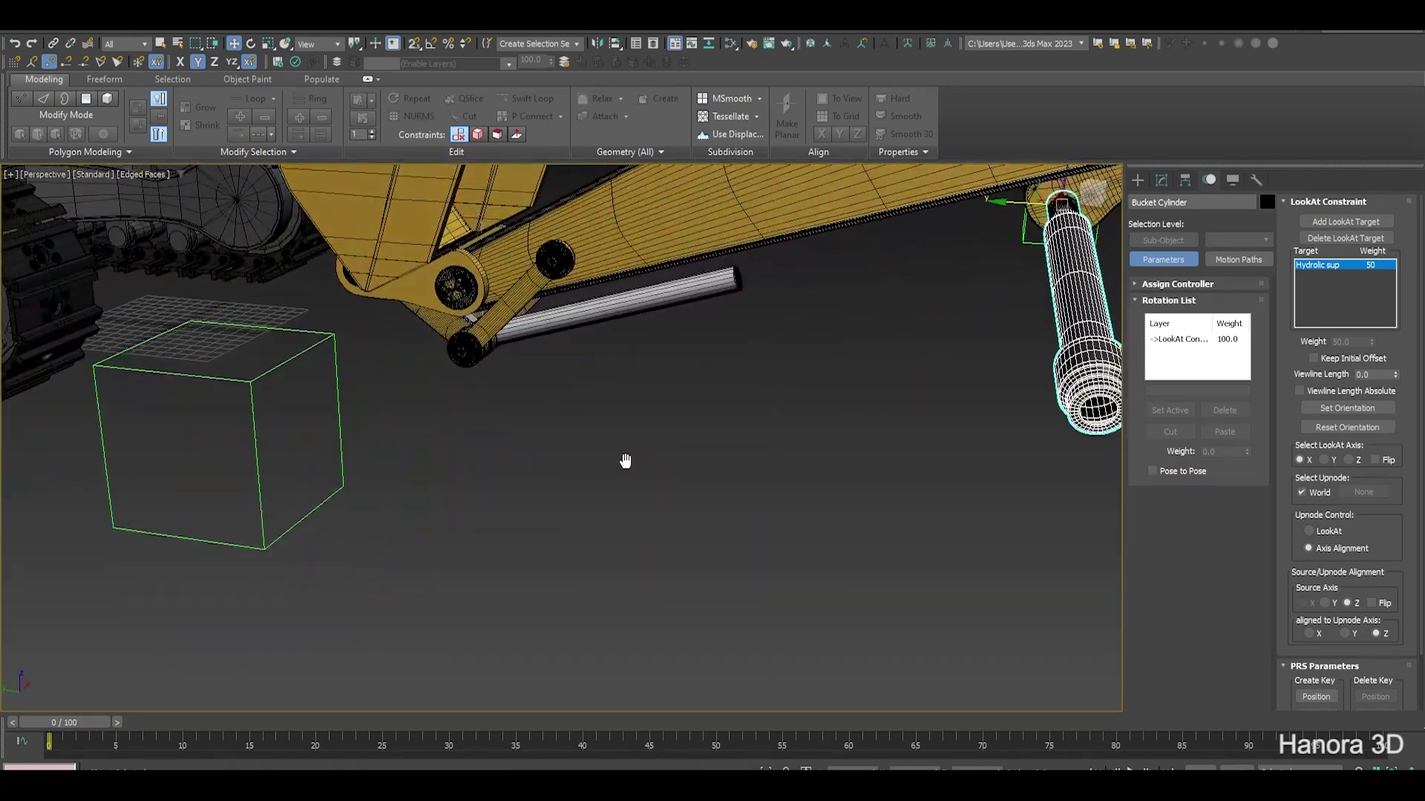
left_click(1334, 362)
Slide the barrel and move the rod to check both halves re-aim at each other
middle_click_drag(897, 401, 778, 418)
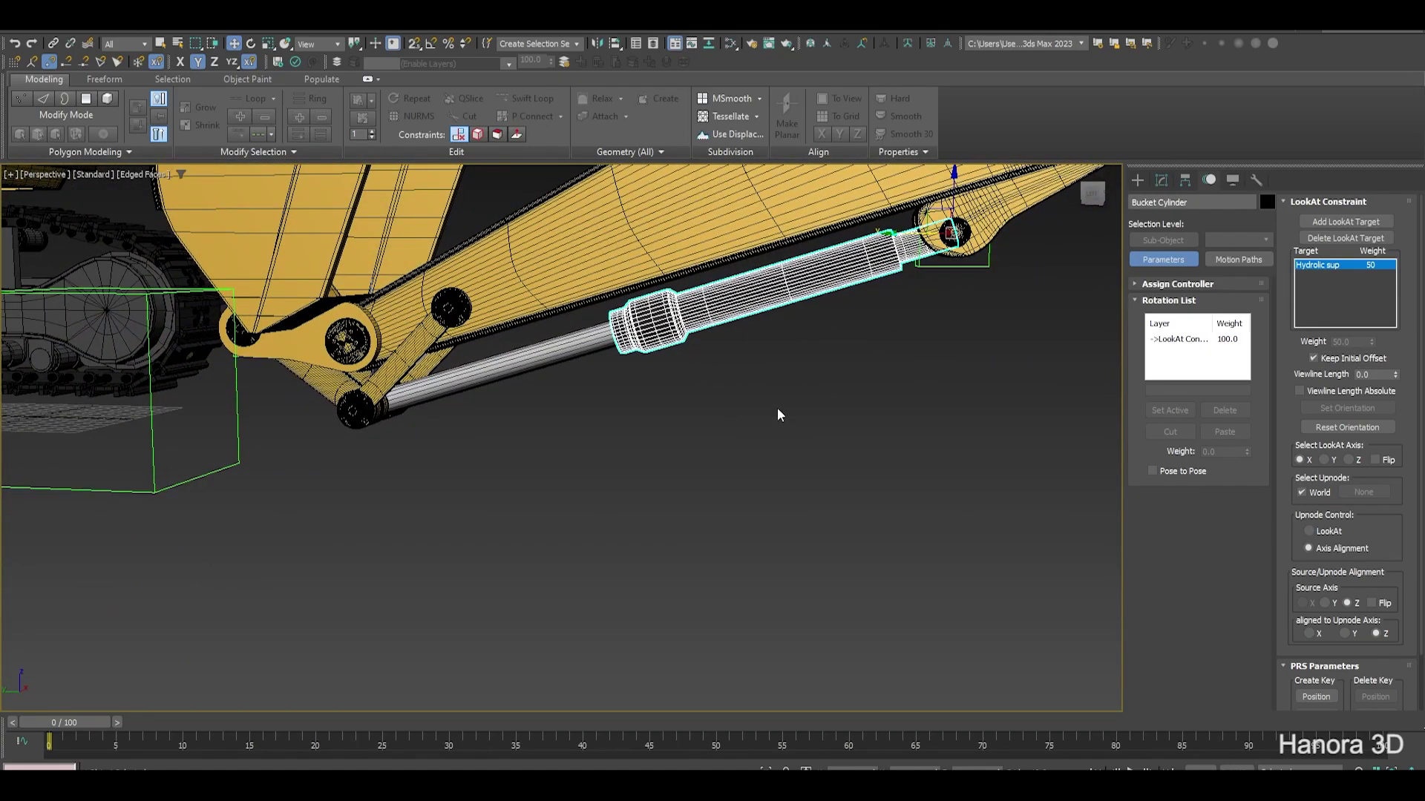
middle_click_drag(793, 376, 816, 366, "alt")
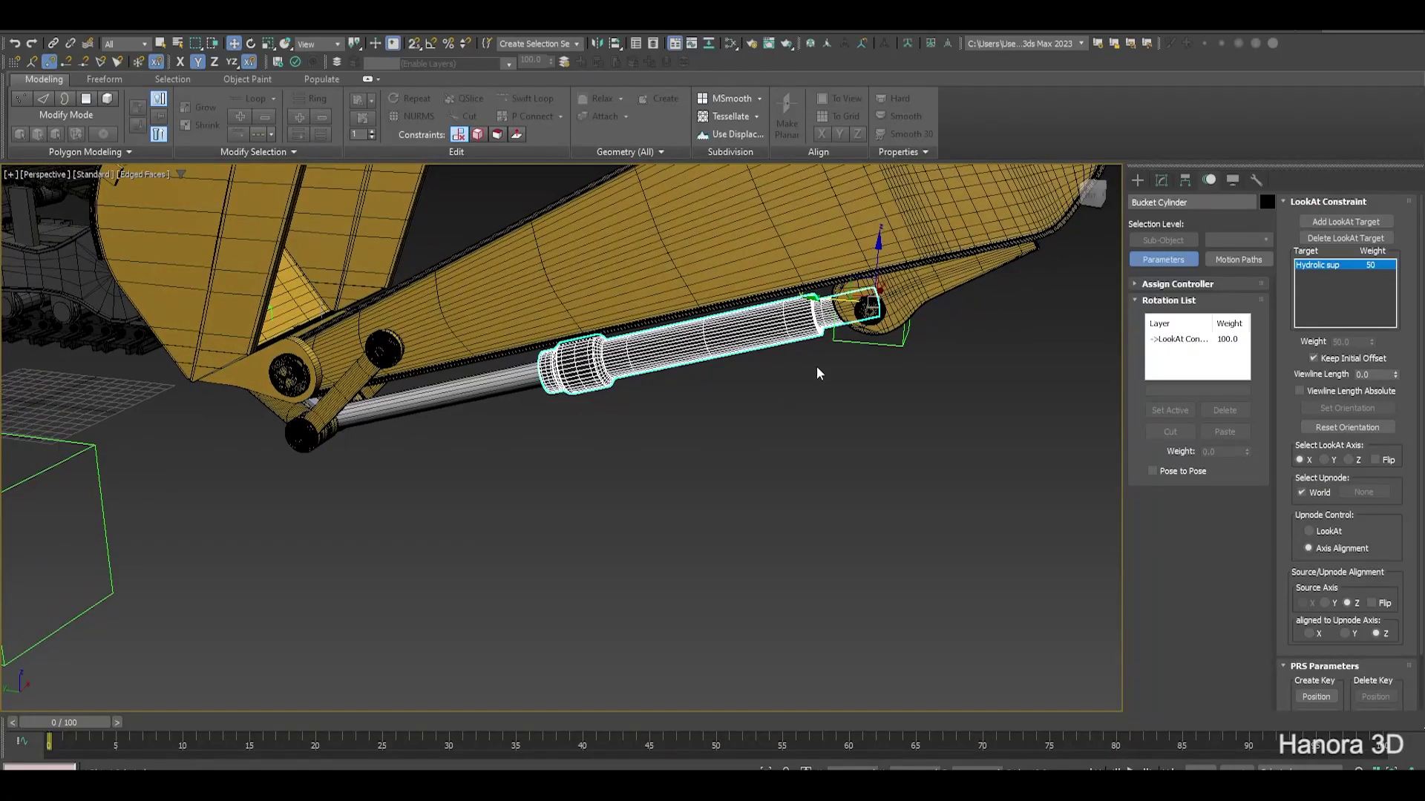
mouse_move(863, 291)
left_mouse_down()
mouse_move(979, 282)
mouse_move(753, 407)
mouse_move(864, 297)
left_mouse_up()
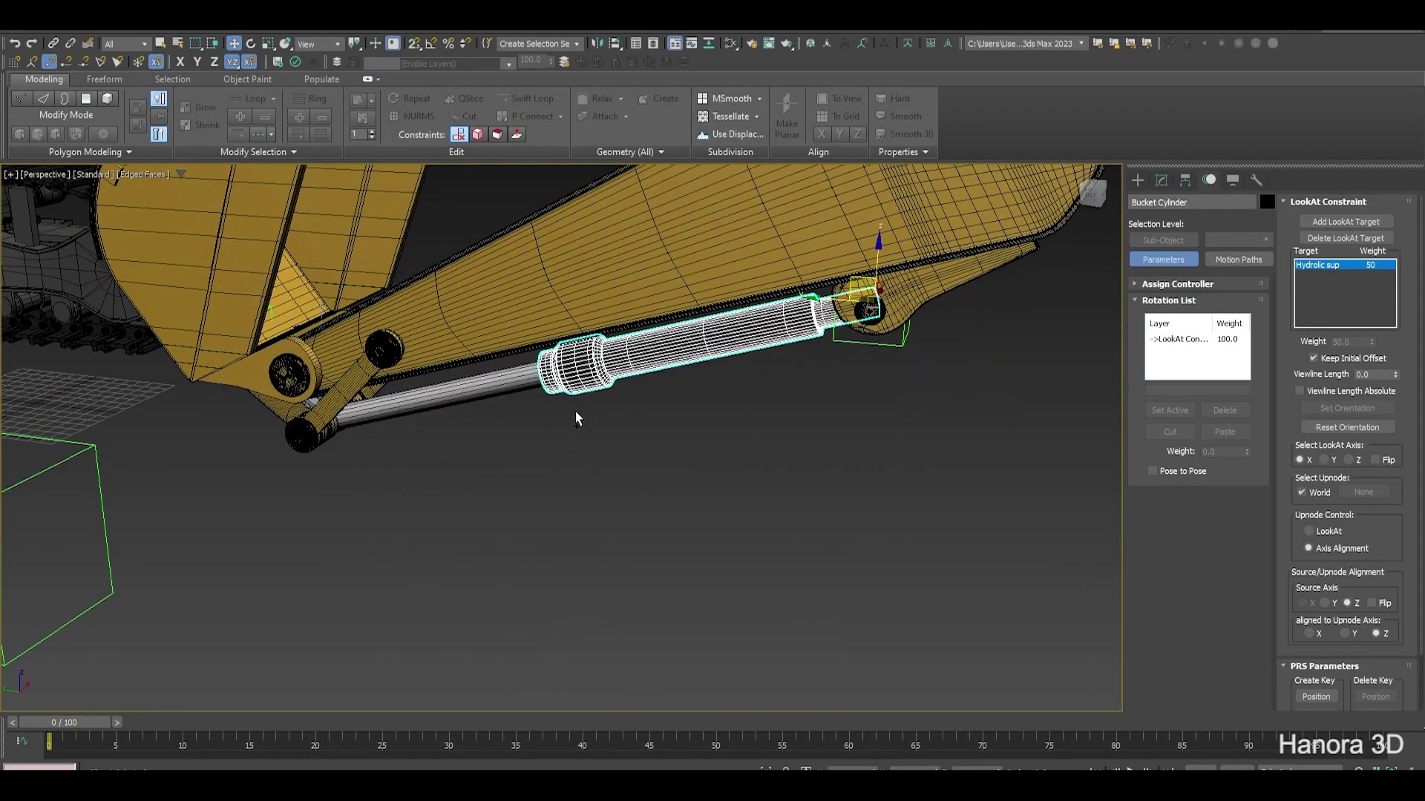
left_click(482, 386)
mouse_move(260, 416)
left_mouse_down()
mouse_move(588, 439)
mouse_move(254, 365)
mouse_move(264, 400)
left_mouse_up()
scroll(622, 451, "up", 2)
scroll(575, 470, "up", 2)
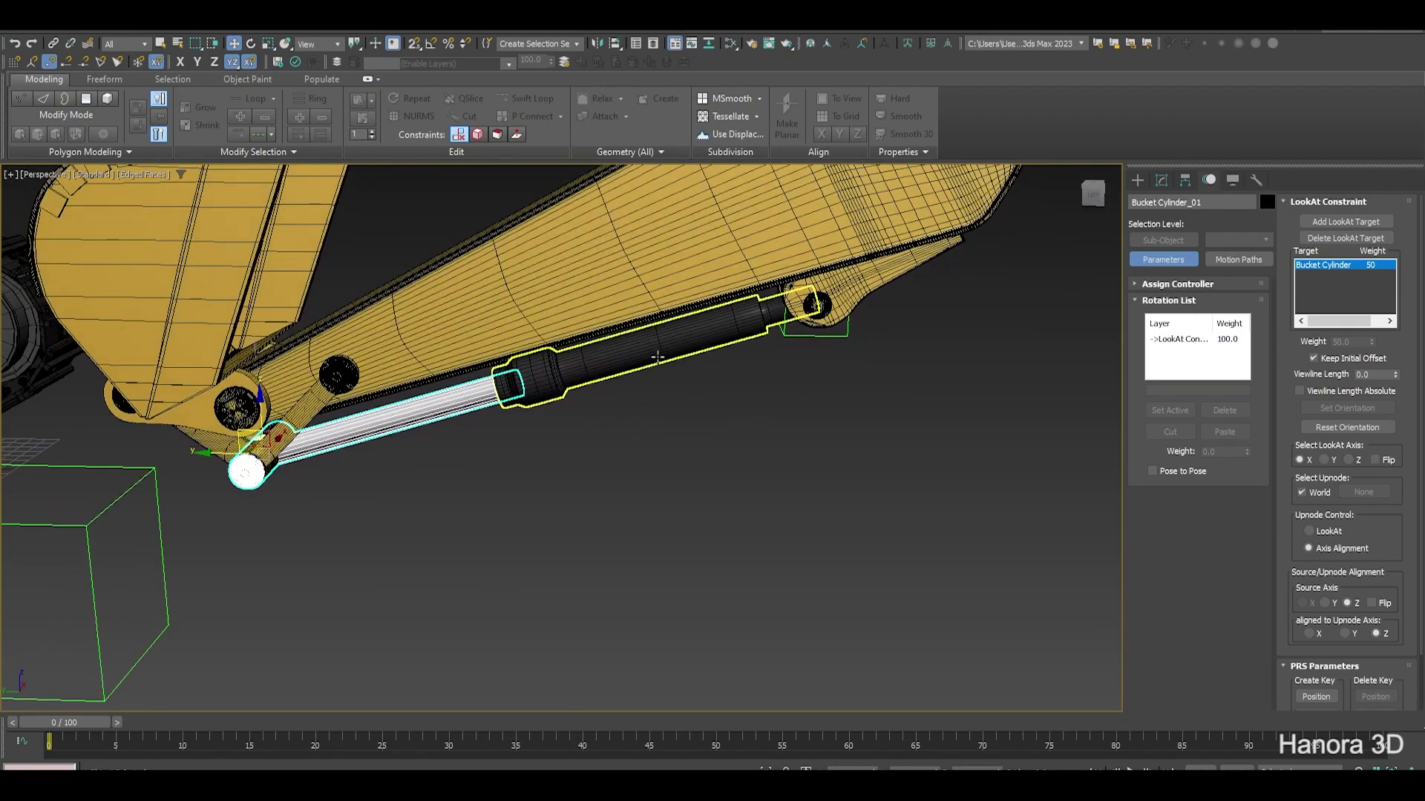
left_click(658, 357)
left_click_drag(797, 276, 815, 409)
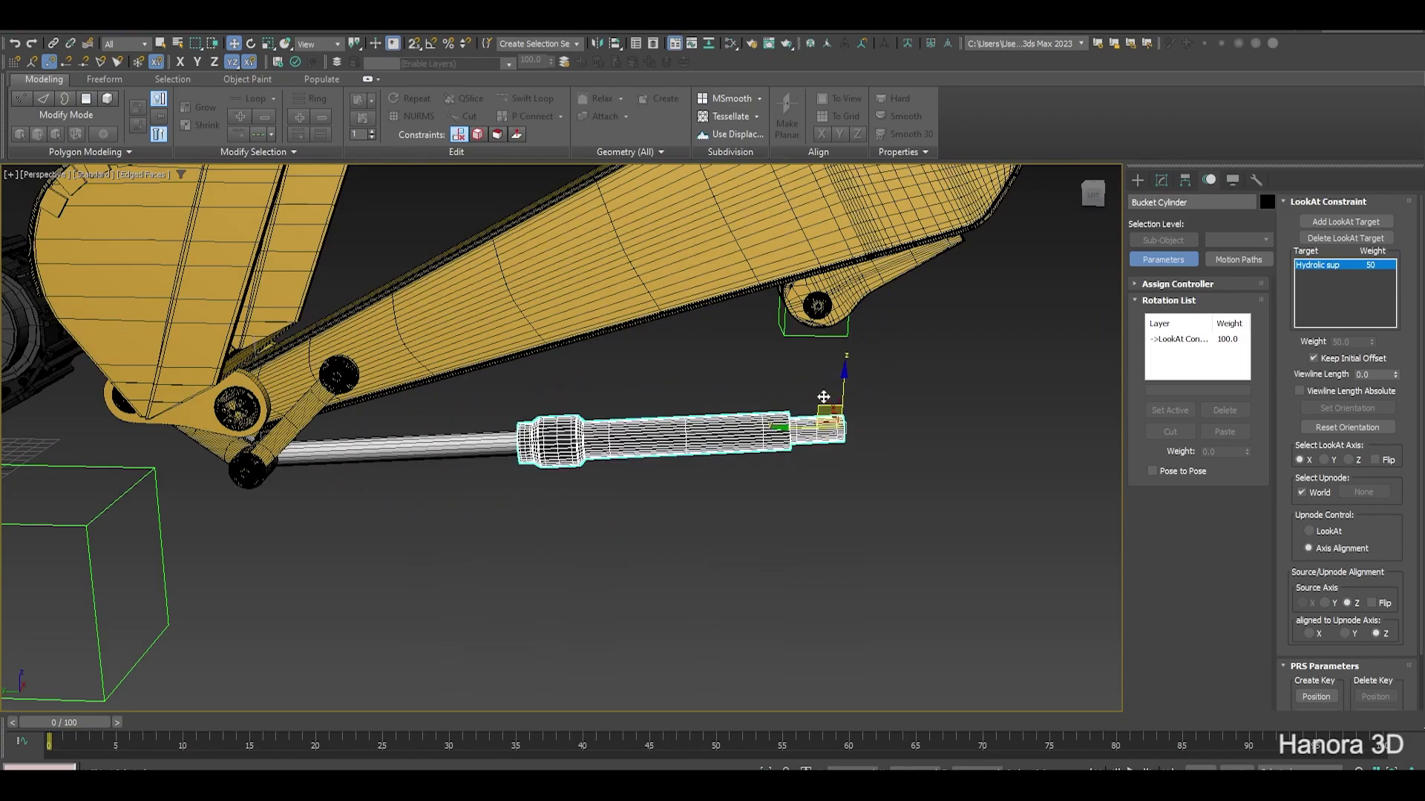
left_click_drag(814, 409, 816, 306)
middle_click_drag(694, 441, 700, 439, "alt")
scroll(700, 446, "up", 3)
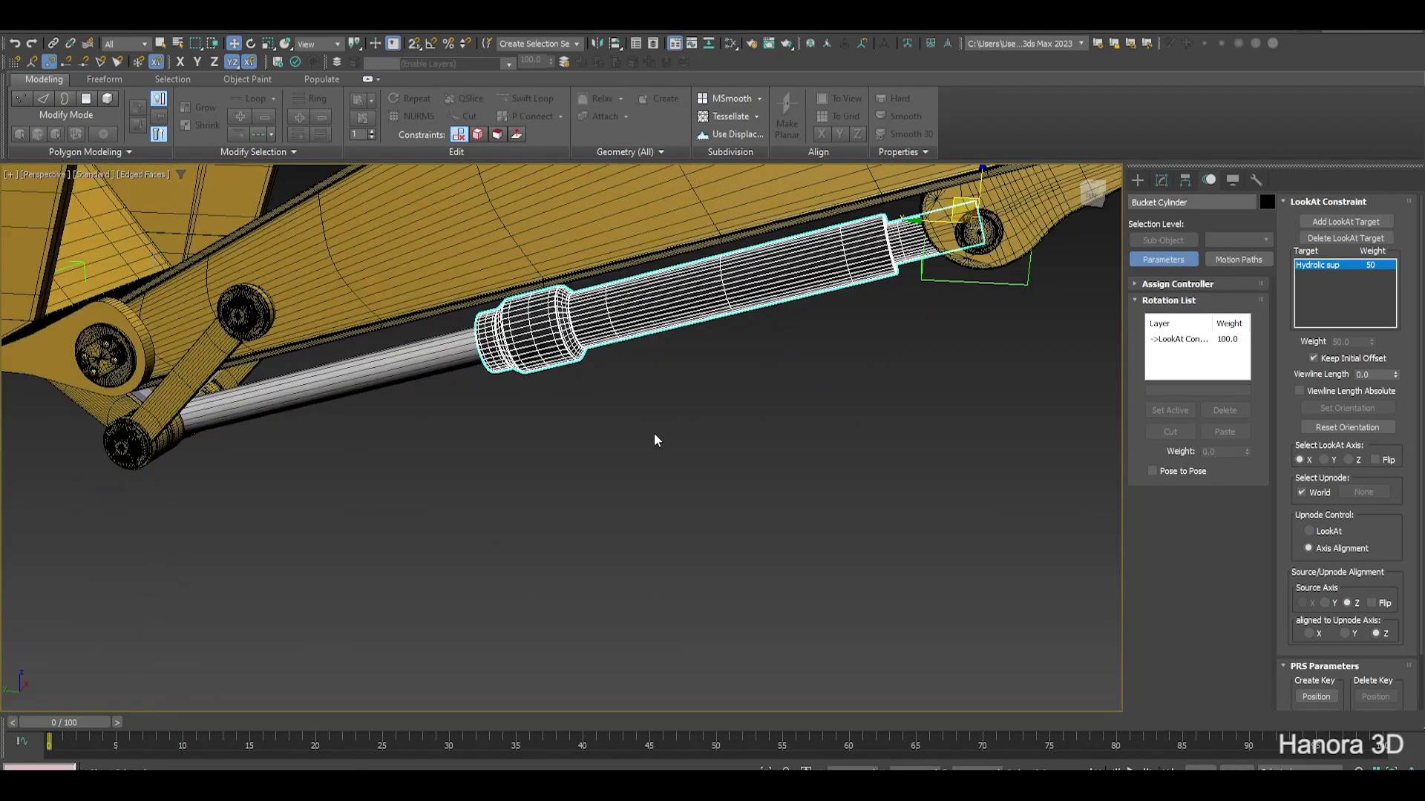
left_click(414, 366)
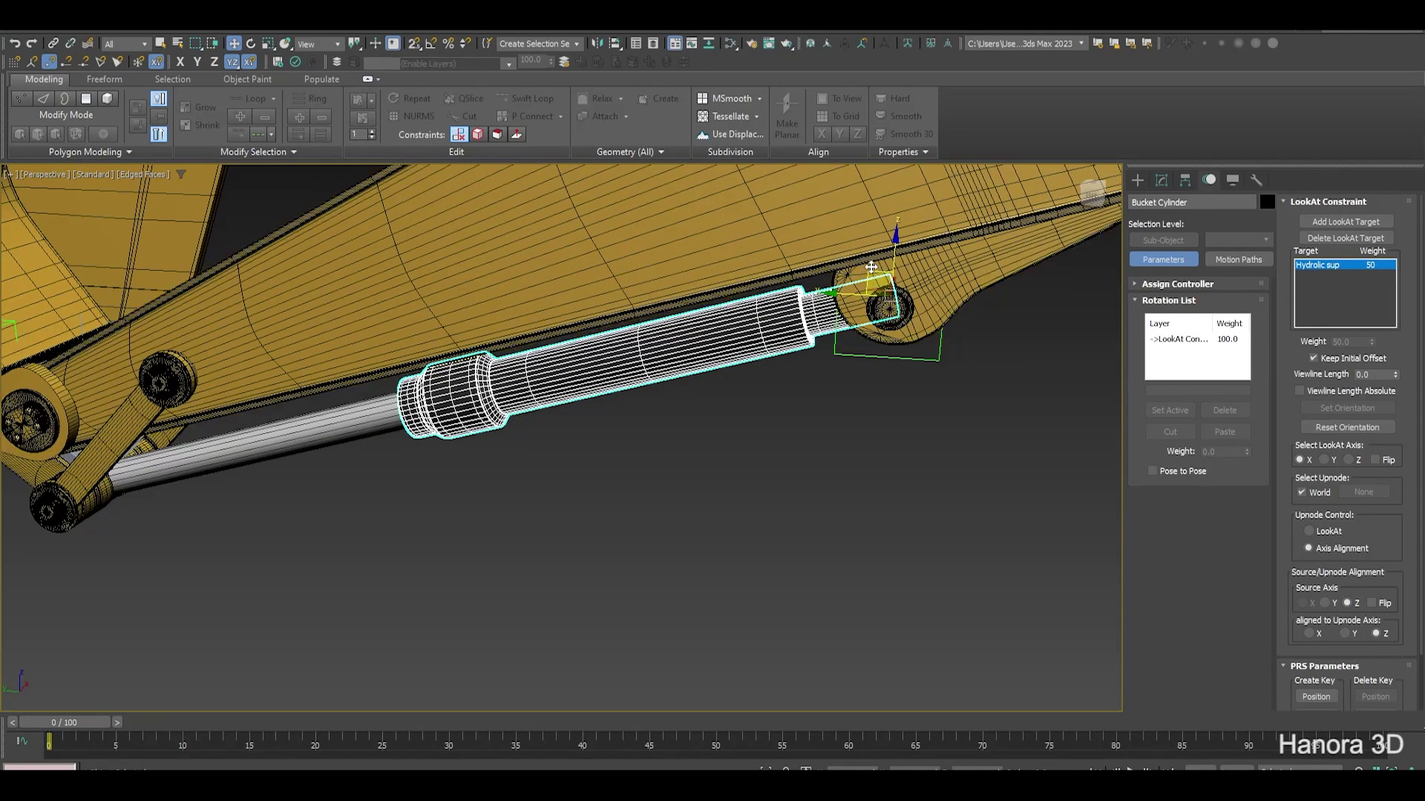
left_click_drag(881, 284, 930, 410)
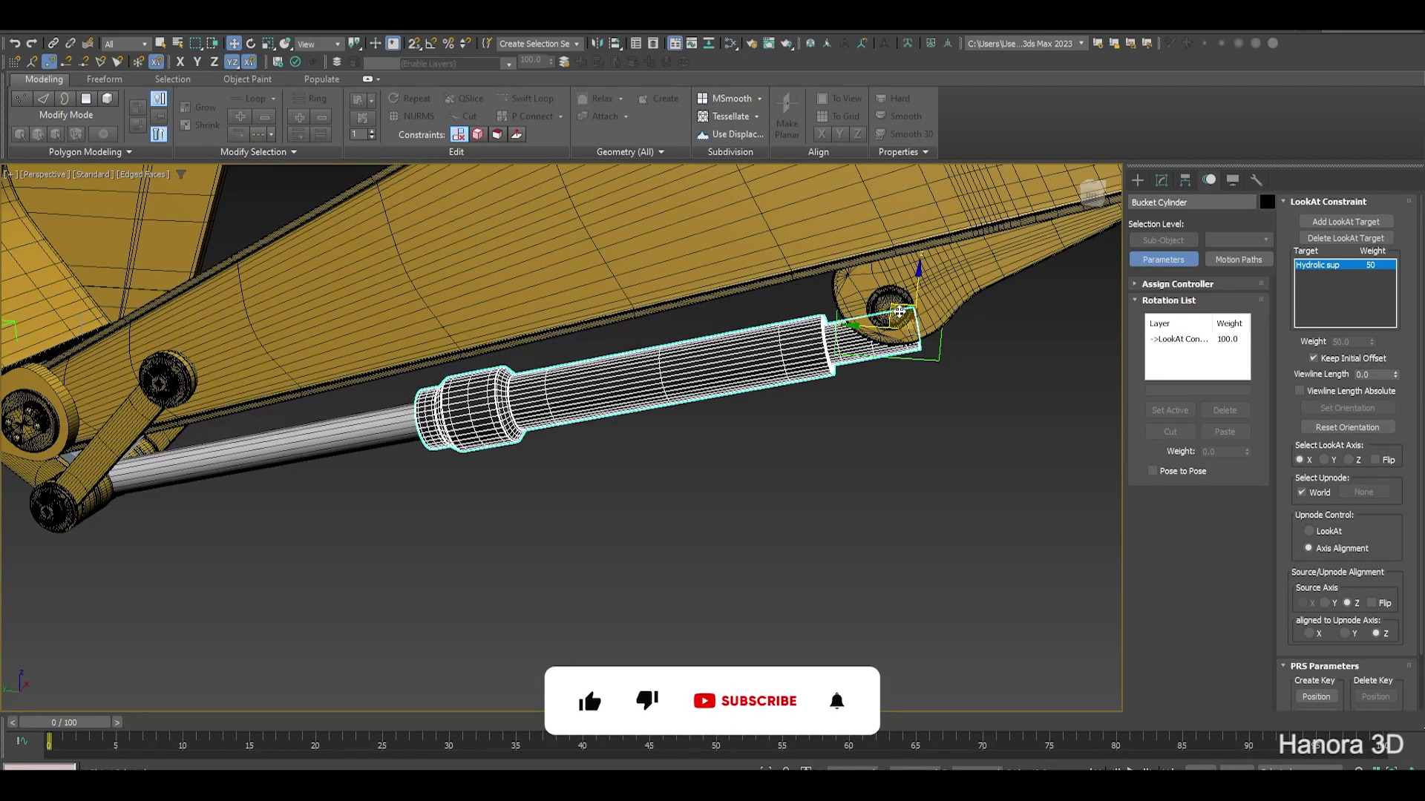
key("ctrl+z")
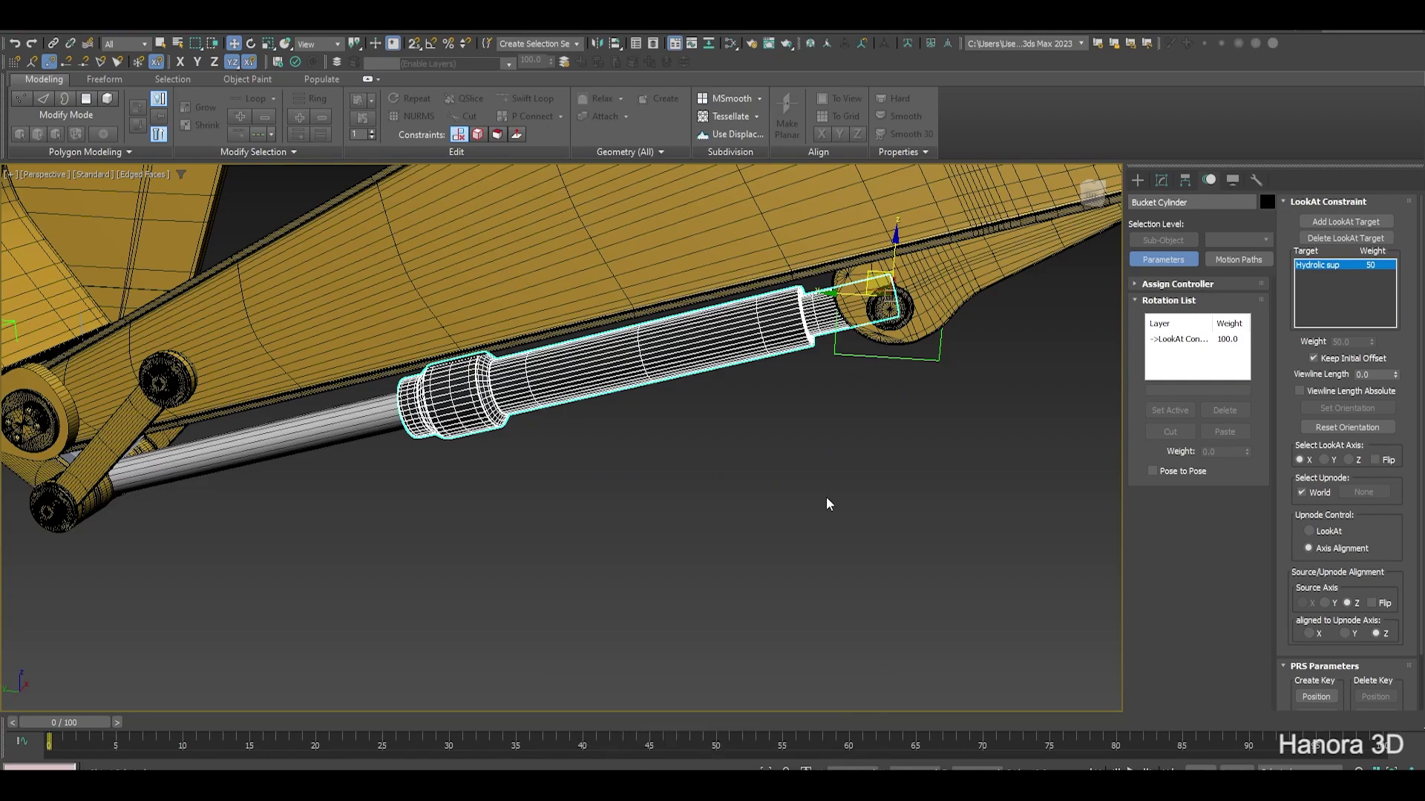
scroll(816, 495, "down", 3)
mouse_move(837, 498)
middle_mouse_down("alt")
mouse_move(840, 474)
mouse_move(811, 470)
mouse_move(820, 482)
middle_mouse_up("alt")
scroll(361, 504, "up", 2)
scroll(334, 460, "up", 2)
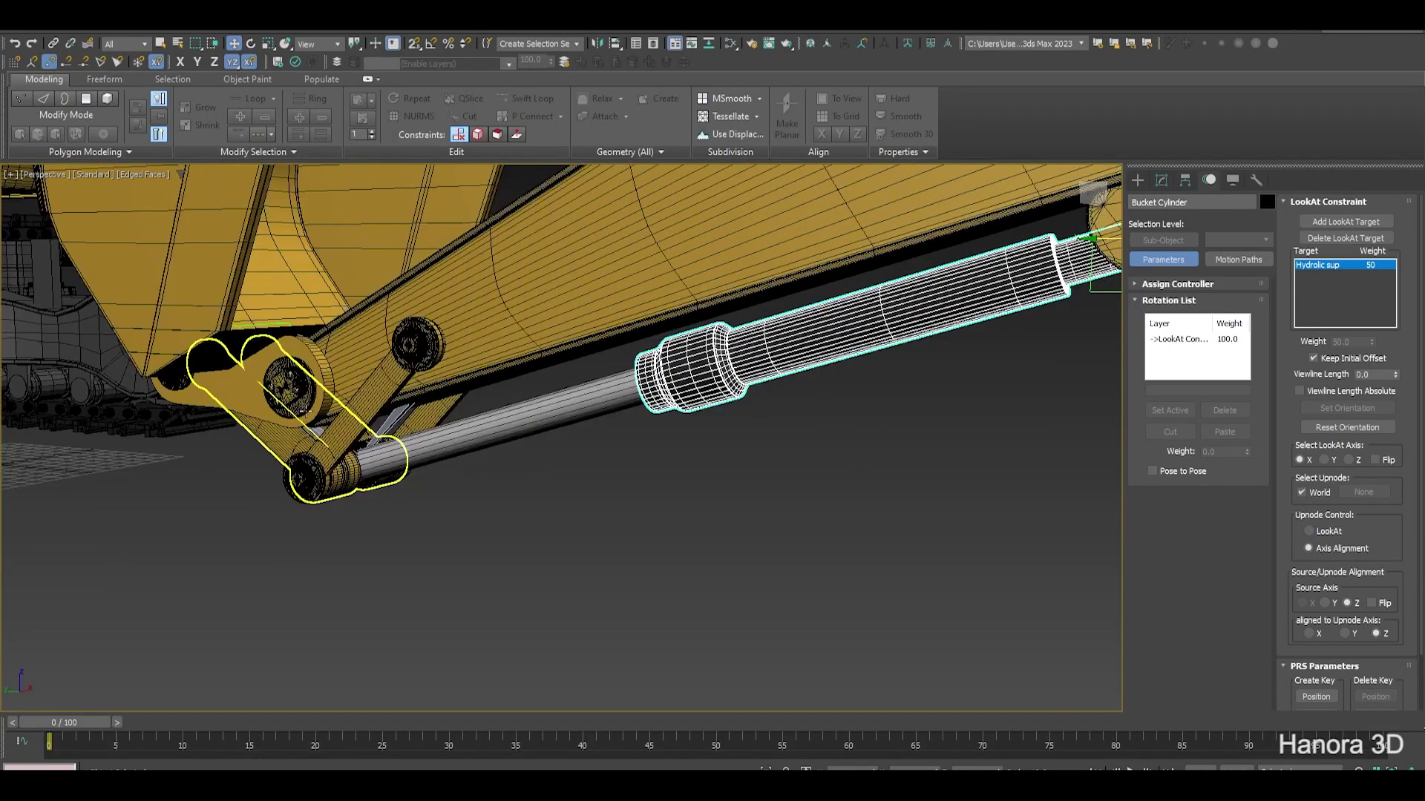
left_click(284, 299)
key("e")
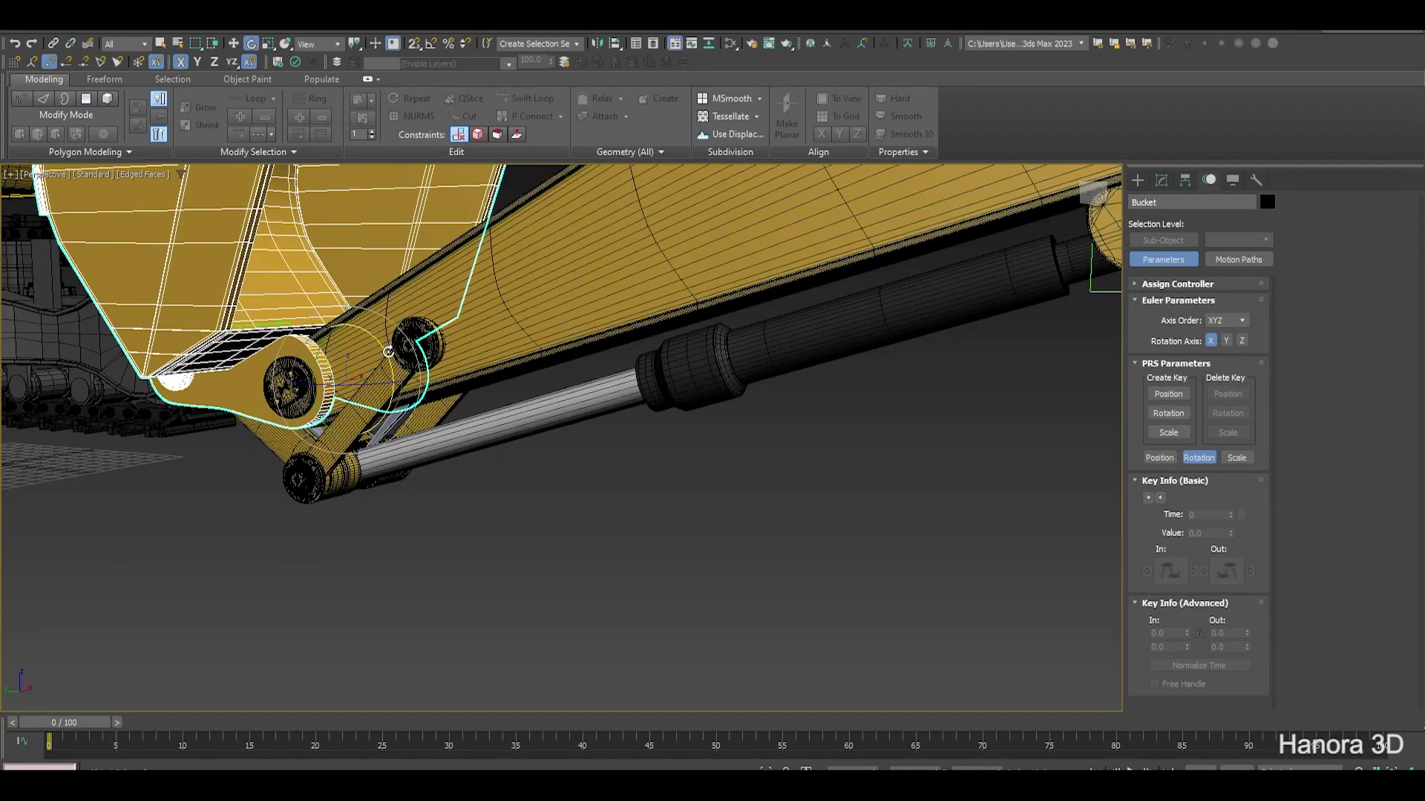
left_click_drag(388, 351, 395, 357)
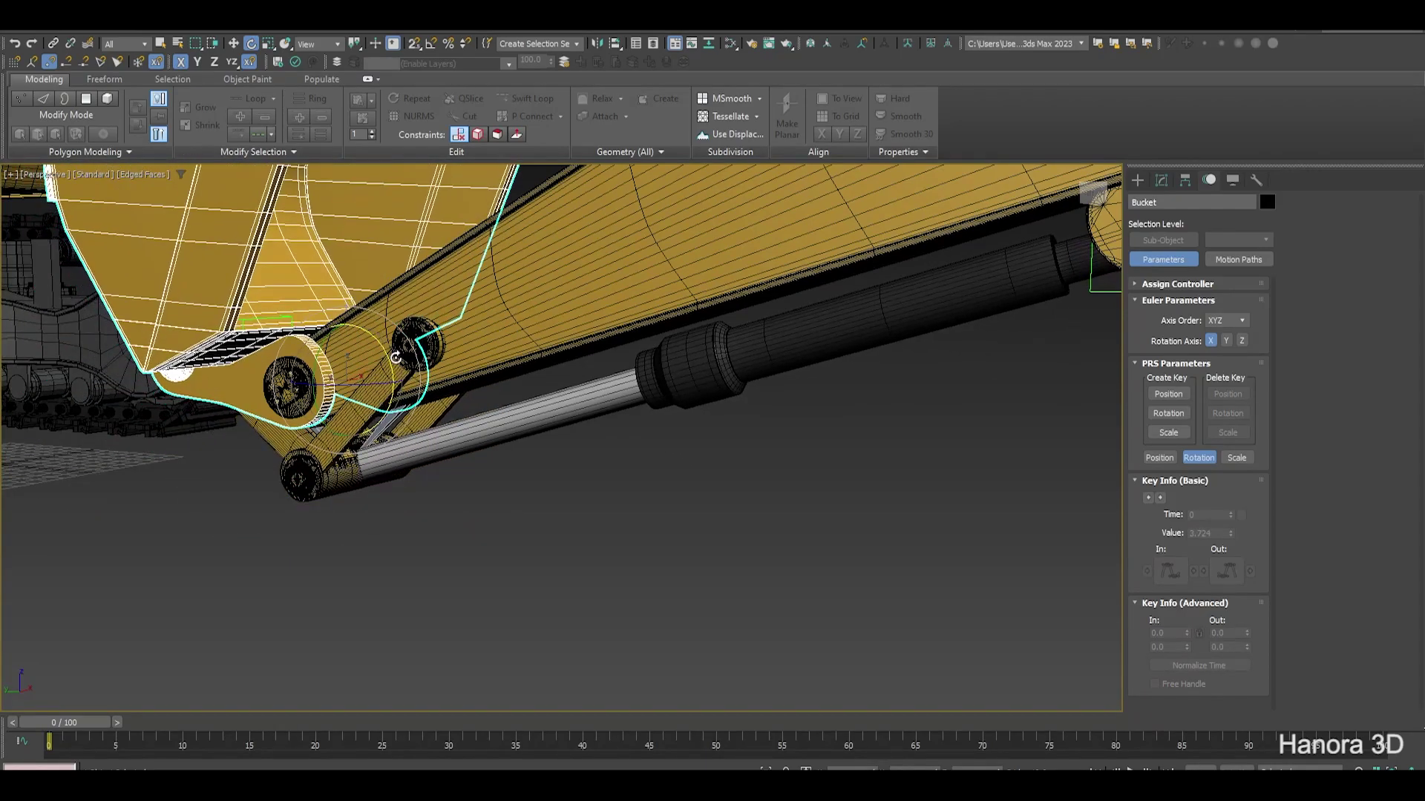
right_click(395, 357)
scroll(475, 475, "up", 2)
scroll(473, 460, "up", 2)
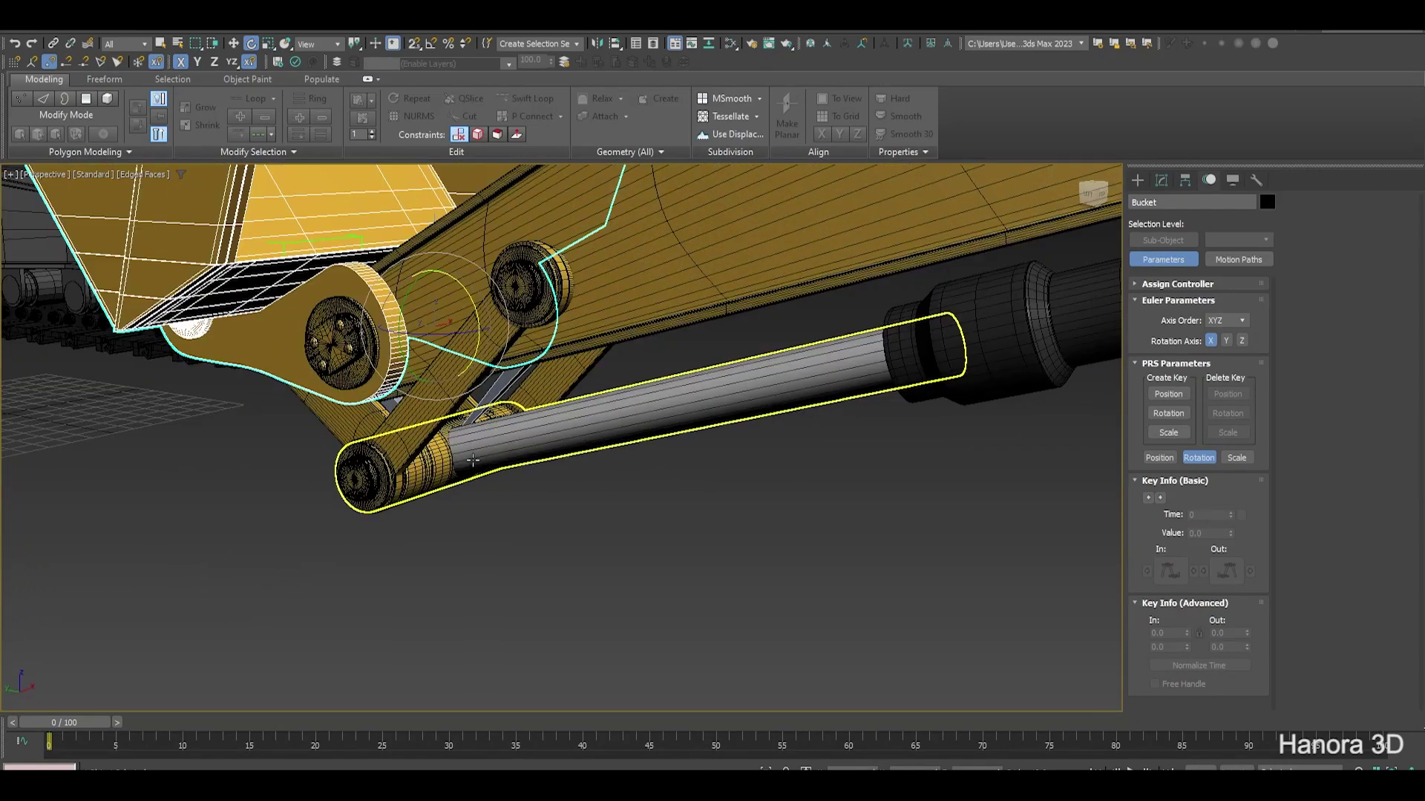
scroll(473, 460, "up", 2)
scroll(473, 467, "up", 2)
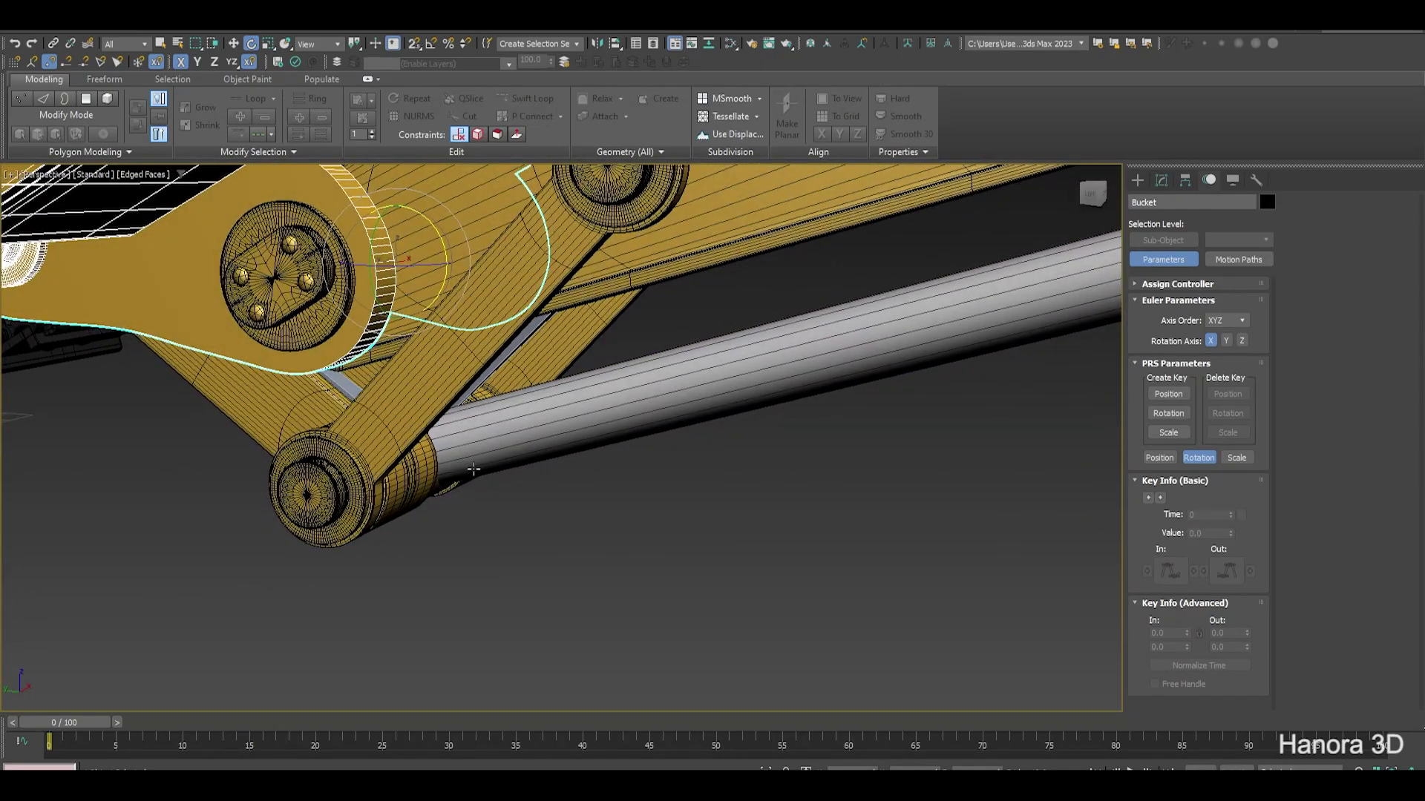
left_click(537, 416)
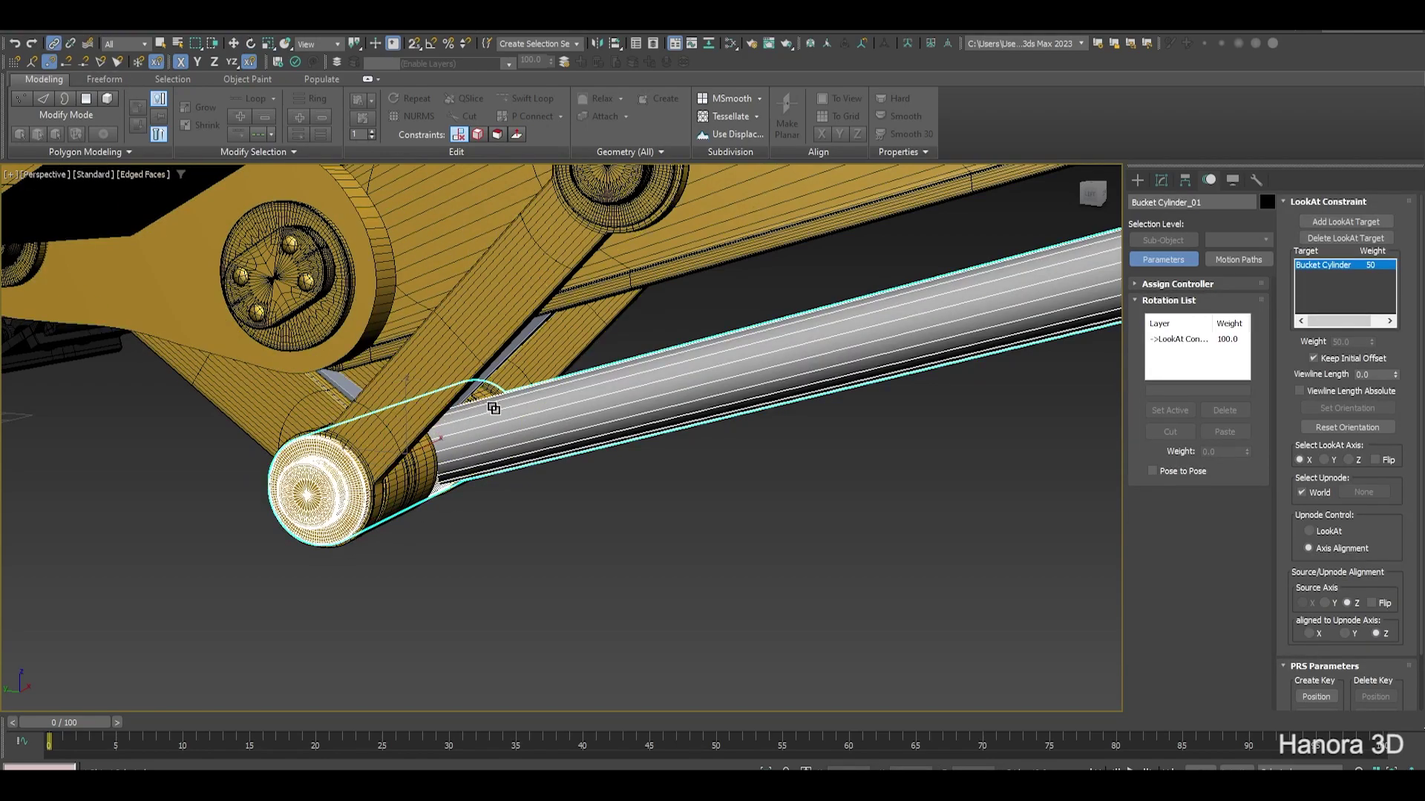
scroll(293, 401, "down", 1)
scroll(297, 386, "down", 1)
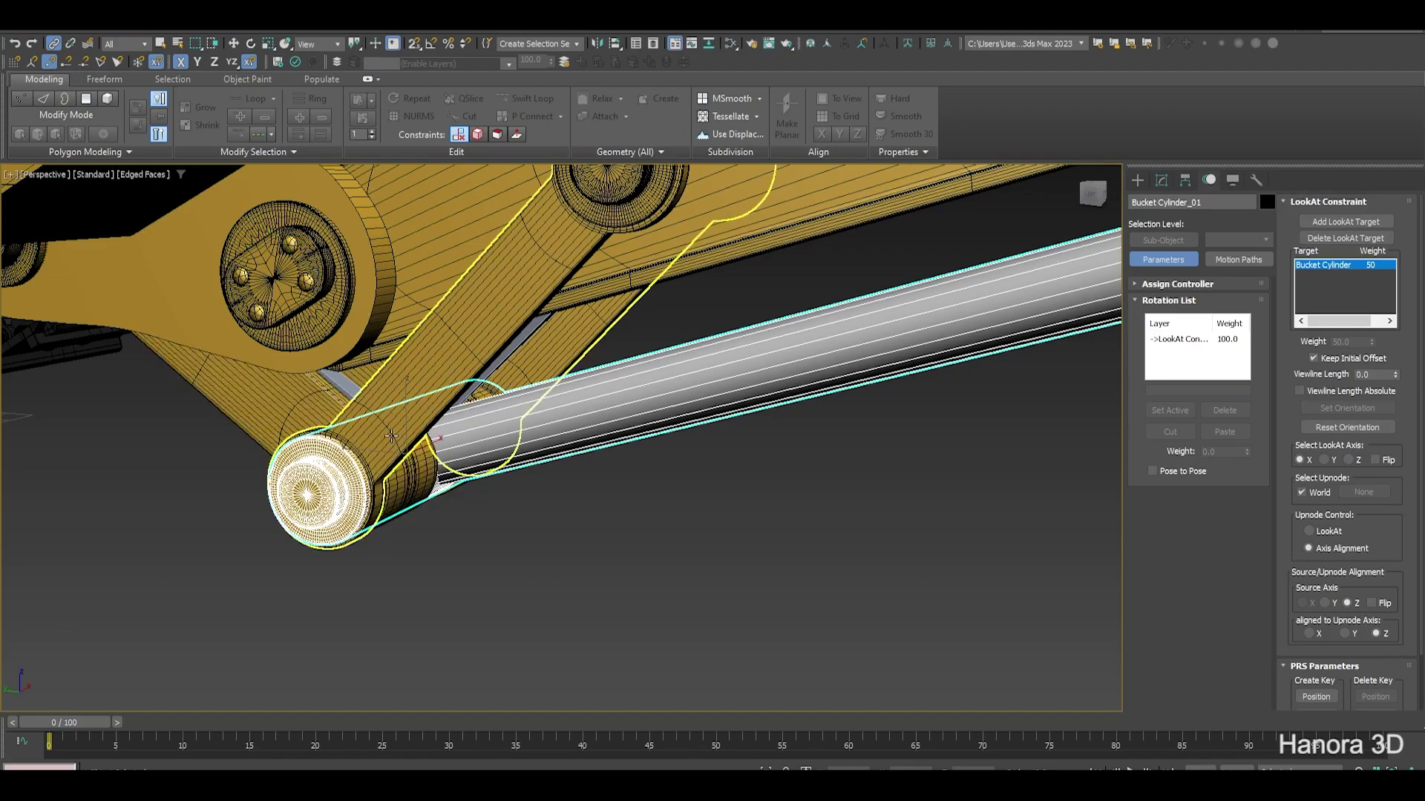
scroll(312, 334, "down", 2)
scroll(332, 279, "up", 2)
left_click(339, 281)
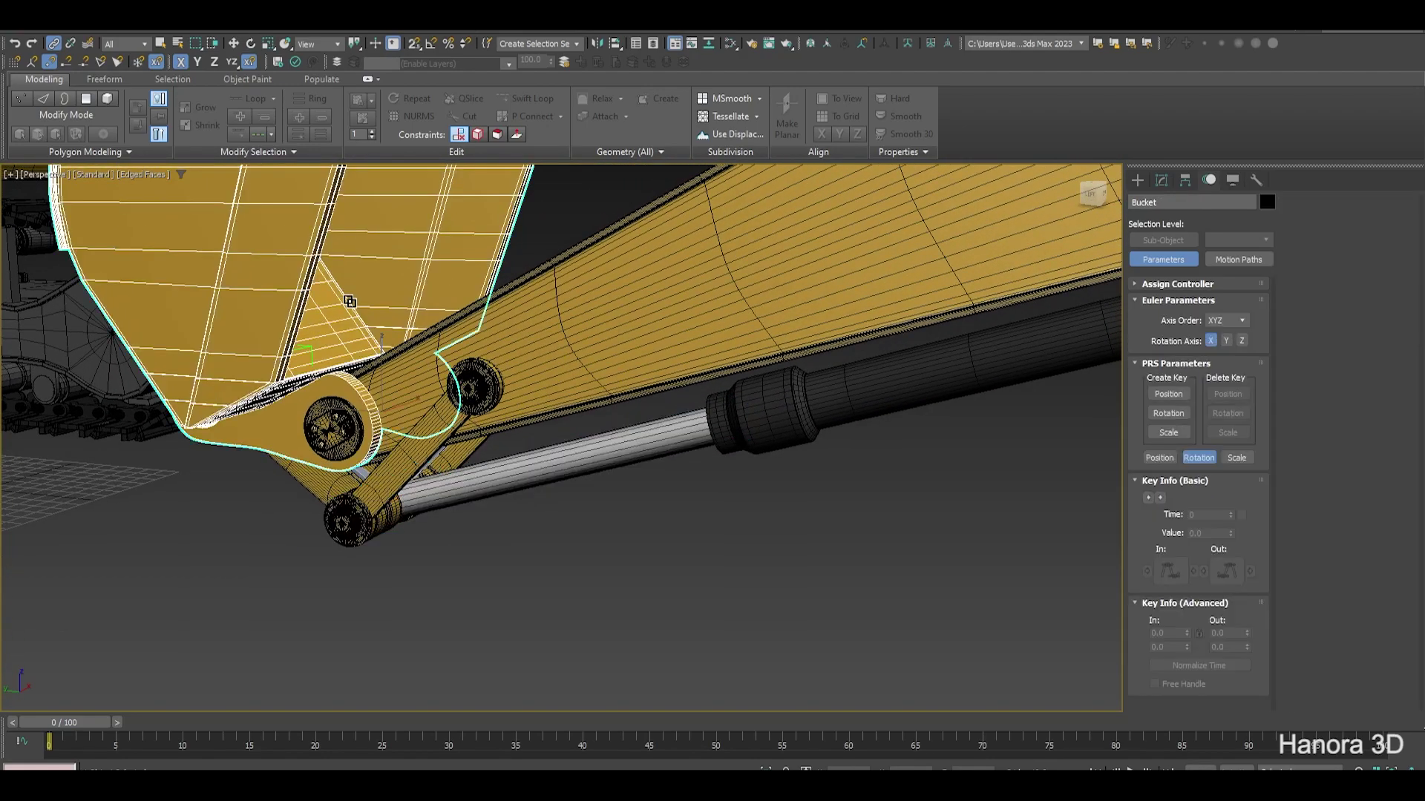
middle_click_drag(453, 445, 422, 383, "alt")
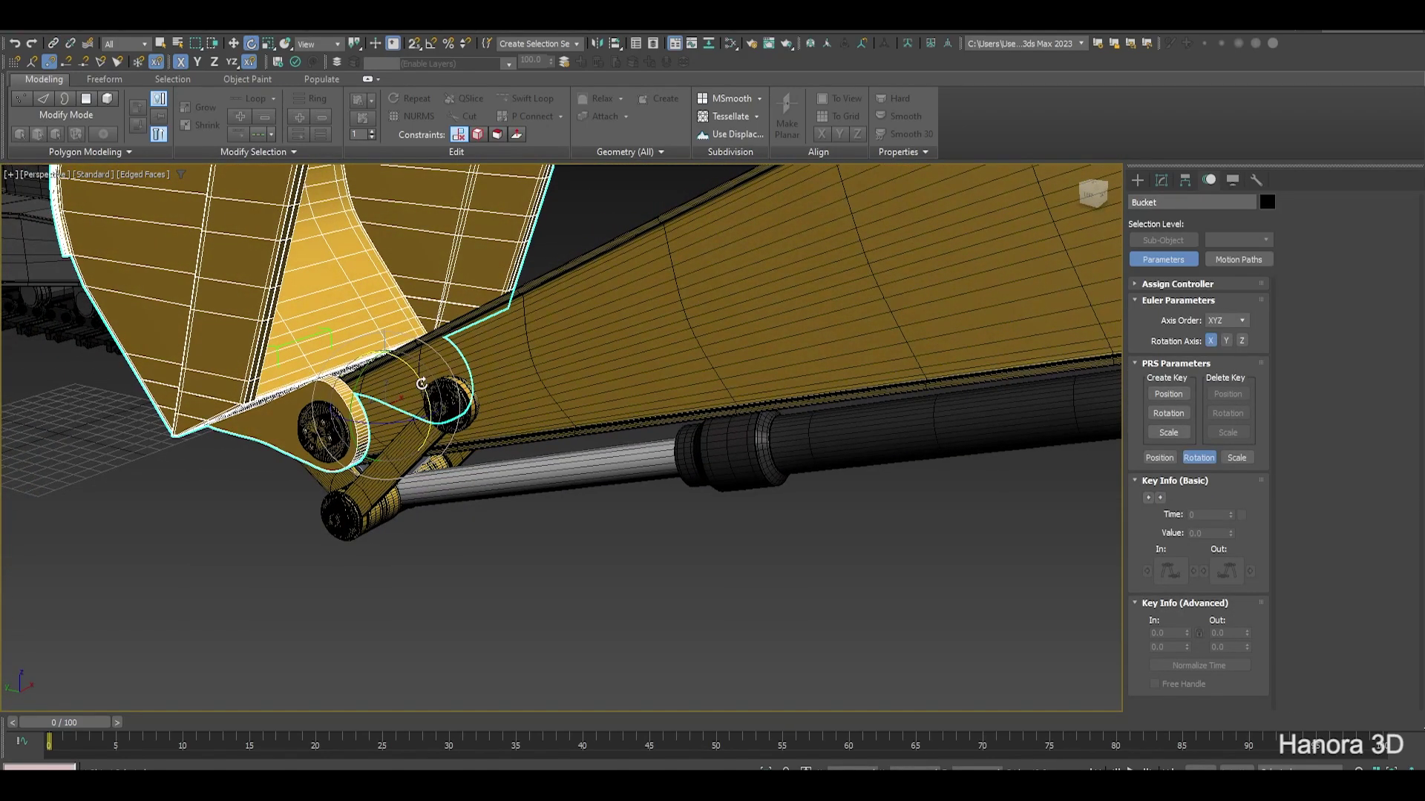
mouse_move(423, 384)
left_mouse_down()
mouse_move(370, 210)
mouse_move(421, 285)
left_mouse_up()
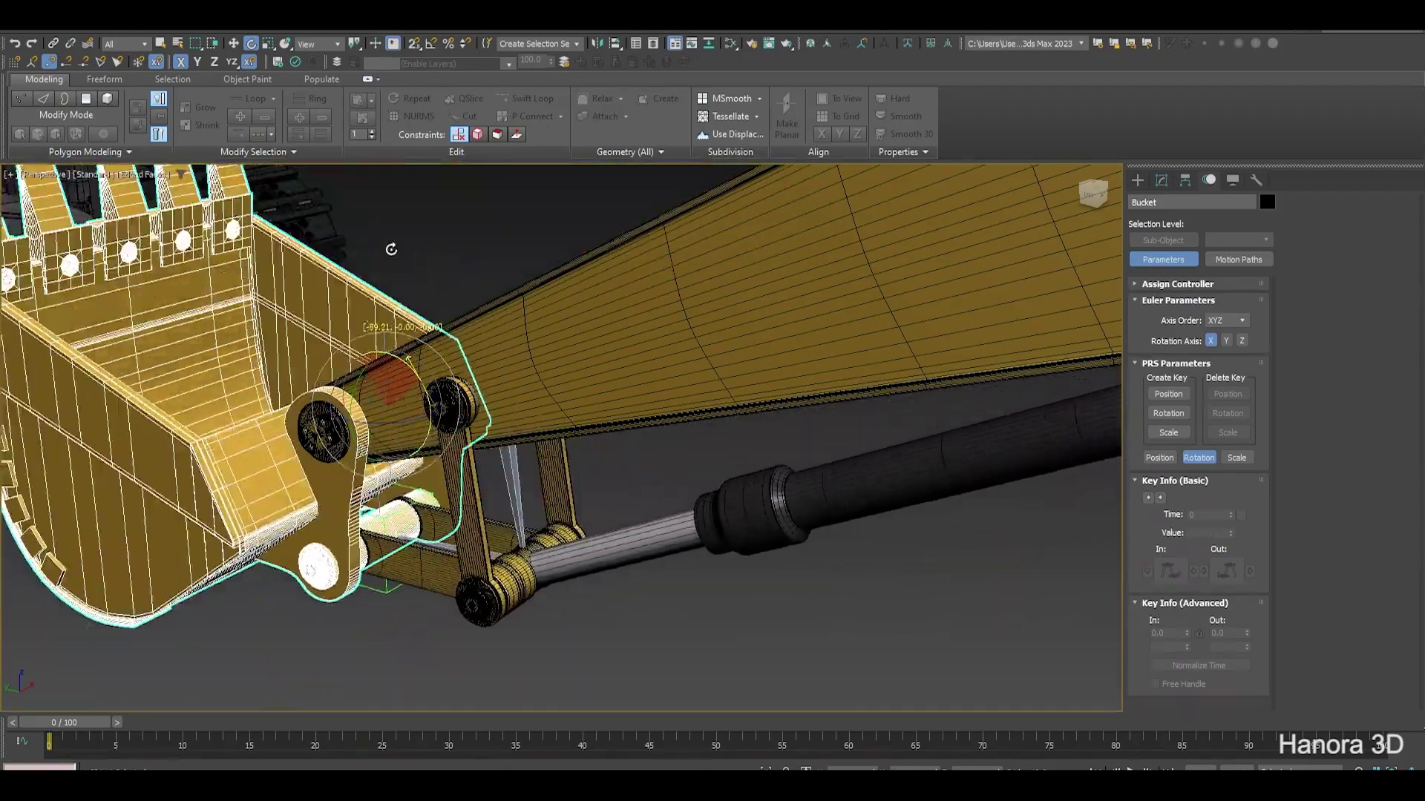
scroll(471, 518, "up", 5)
mouse_move(471, 518)
middle_mouse_down()
mouse_move(505, 499)
mouse_move(494, 471)
middle_mouse_up()
scroll(468, 479, "up", 3)
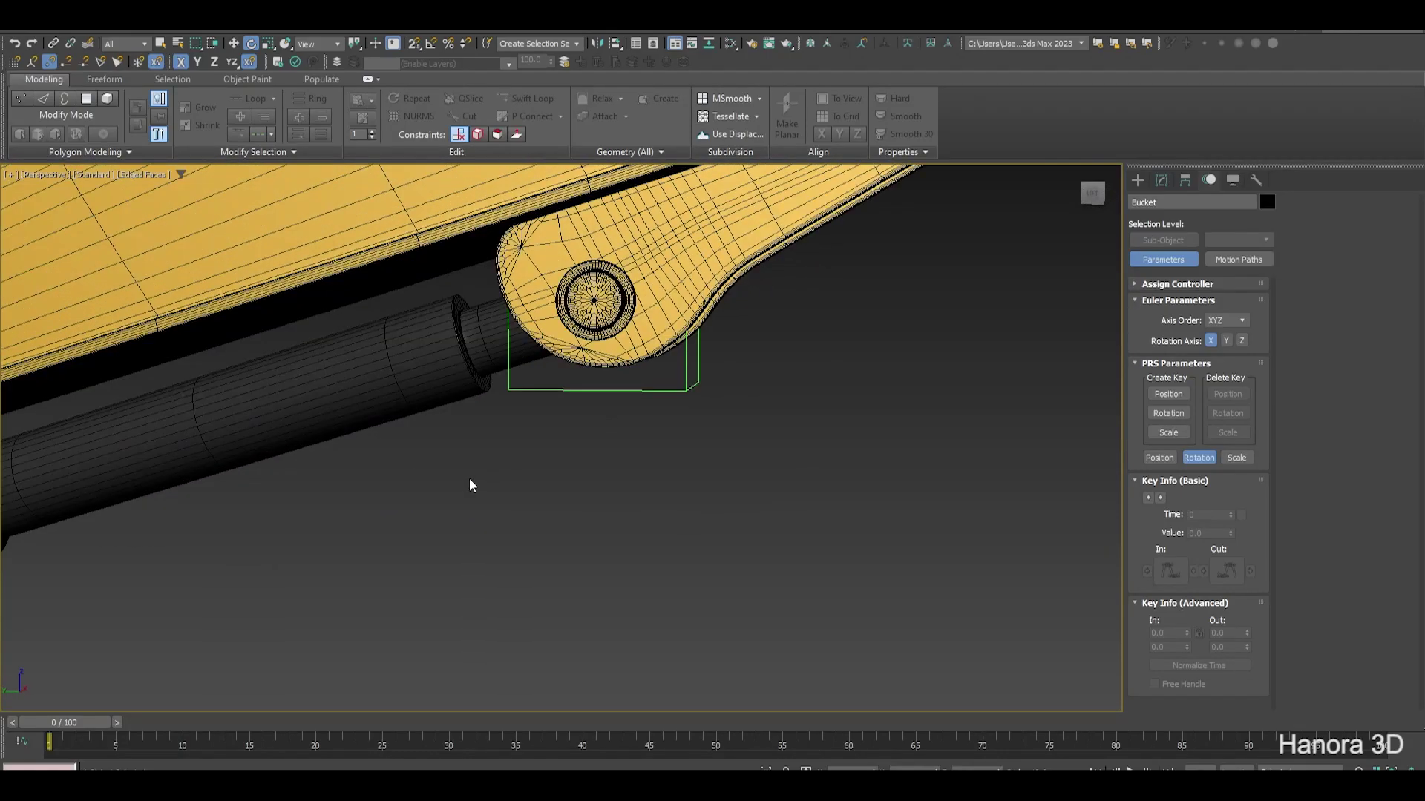
Move the bucket cylinder away from its pivot to expose the upper joint
left_click(459, 363)
scroll(548, 378, "down", 2)
key("w")
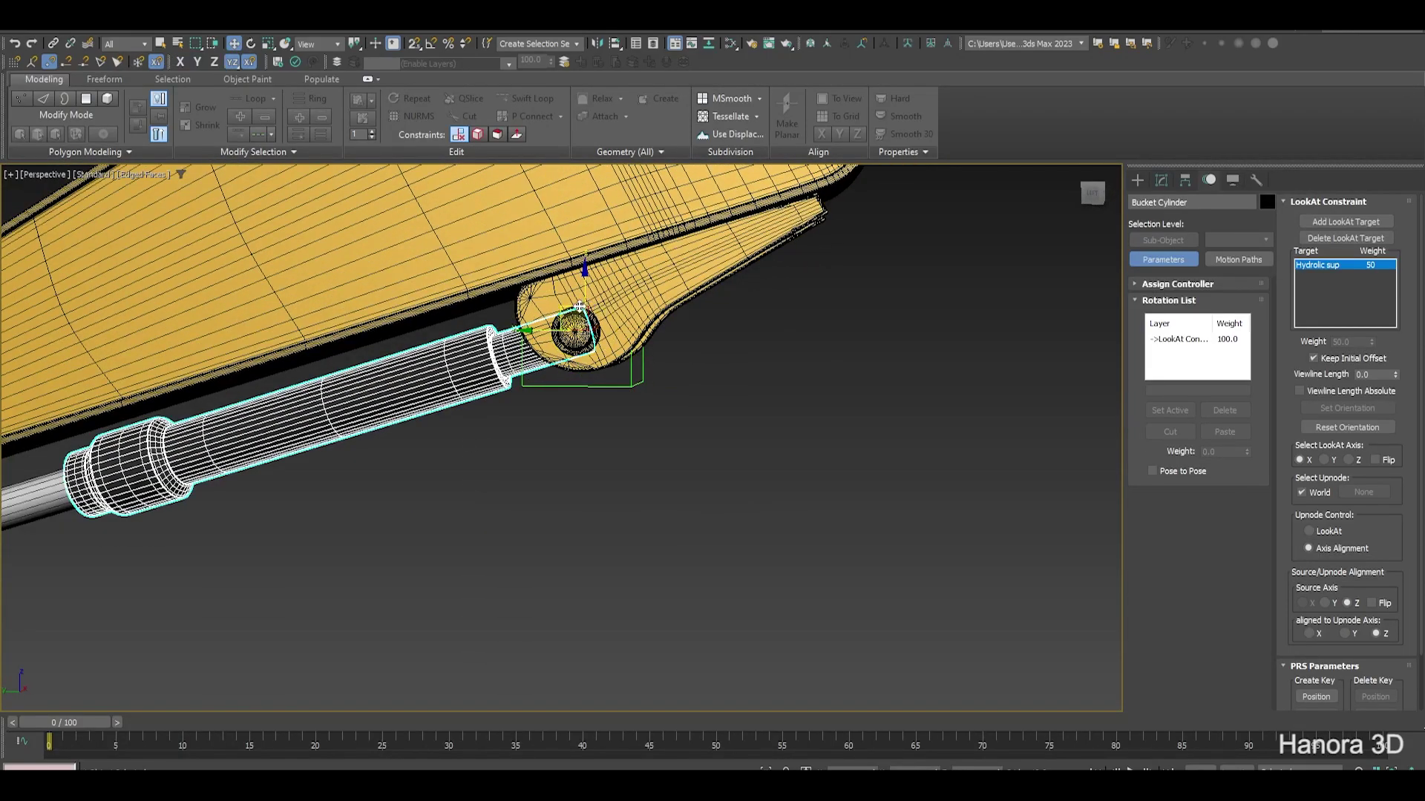
mouse_move(587, 326)
left_mouse_down()
mouse_move(596, 396)
mouse_move(586, 327)
left_mouse_up()
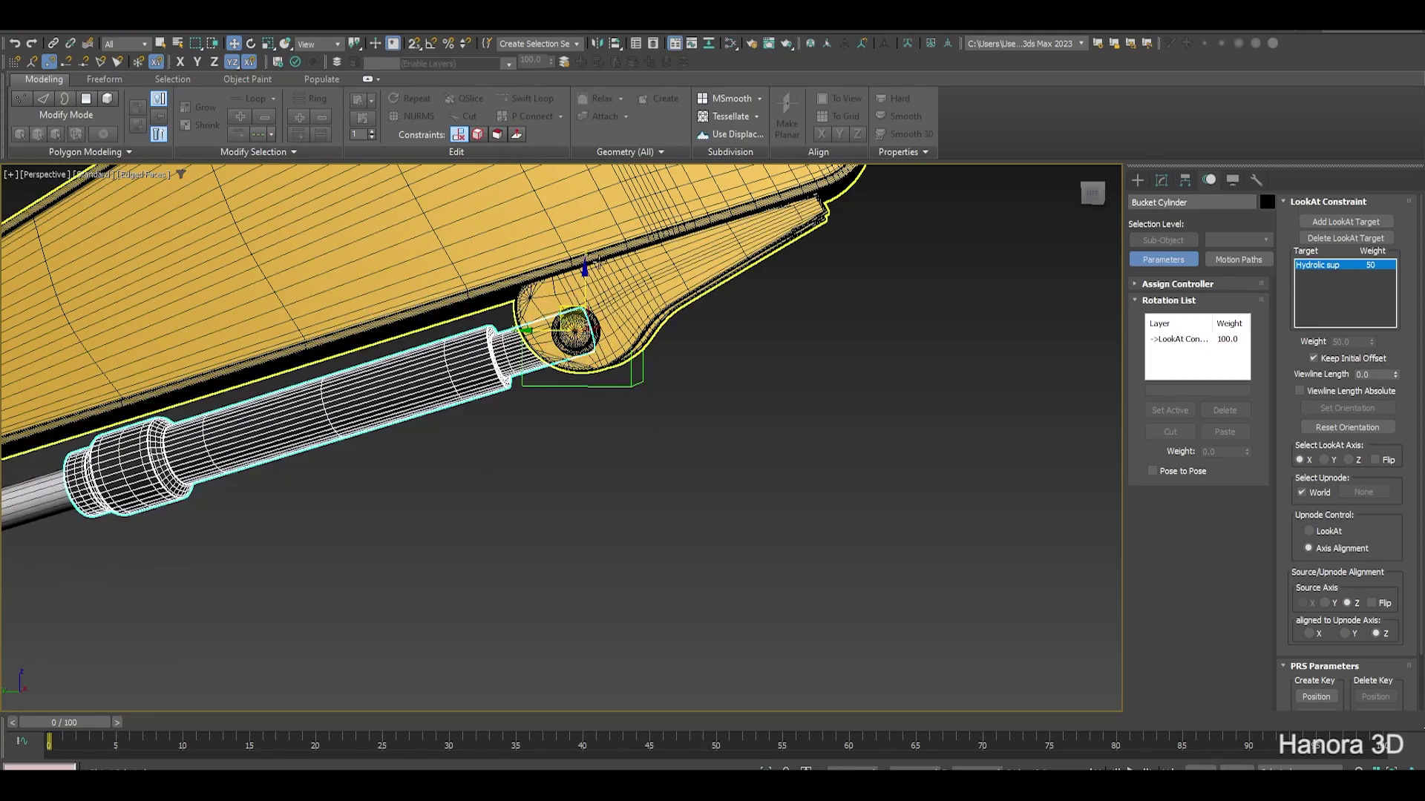
scroll(644, 426, "up", 2)
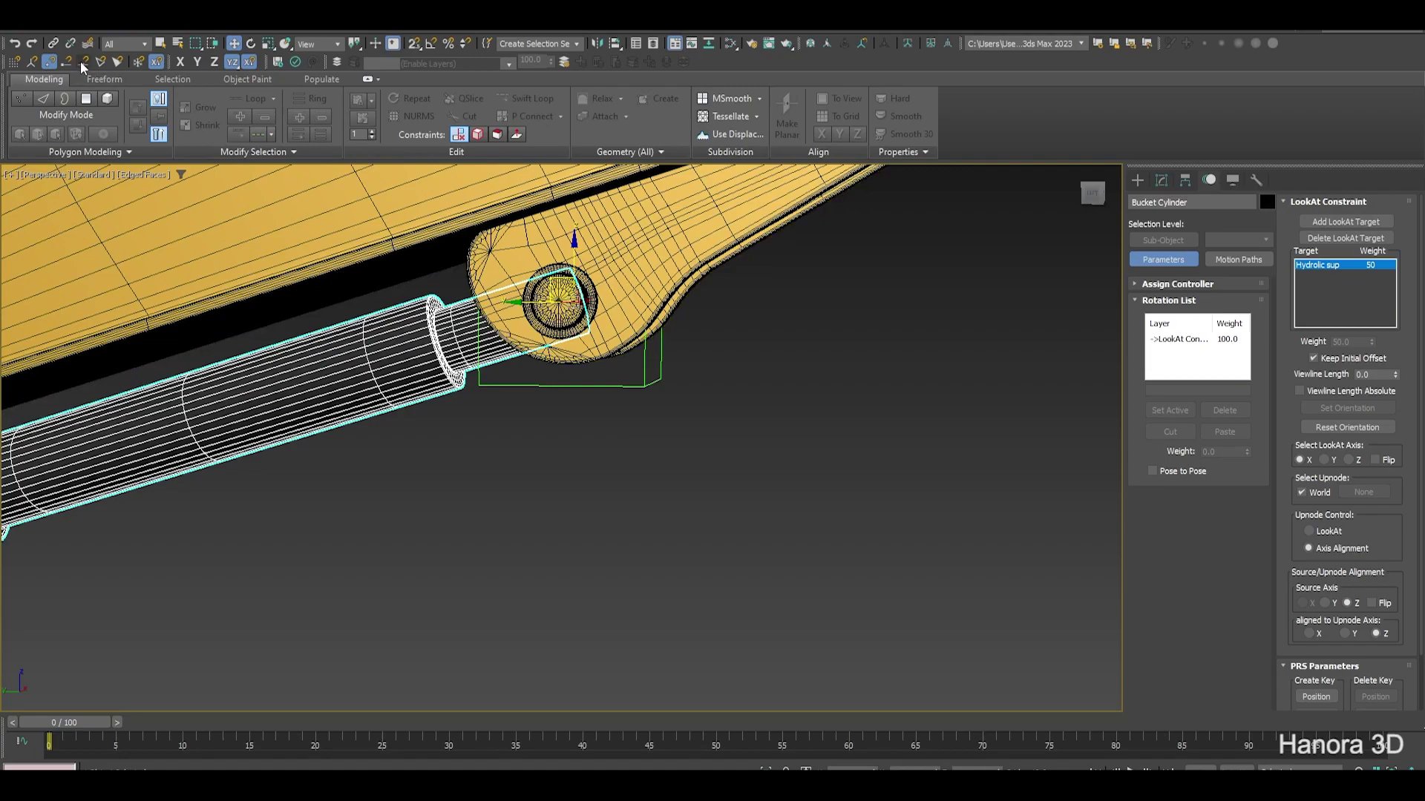
scroll(493, 371, "up", 2)
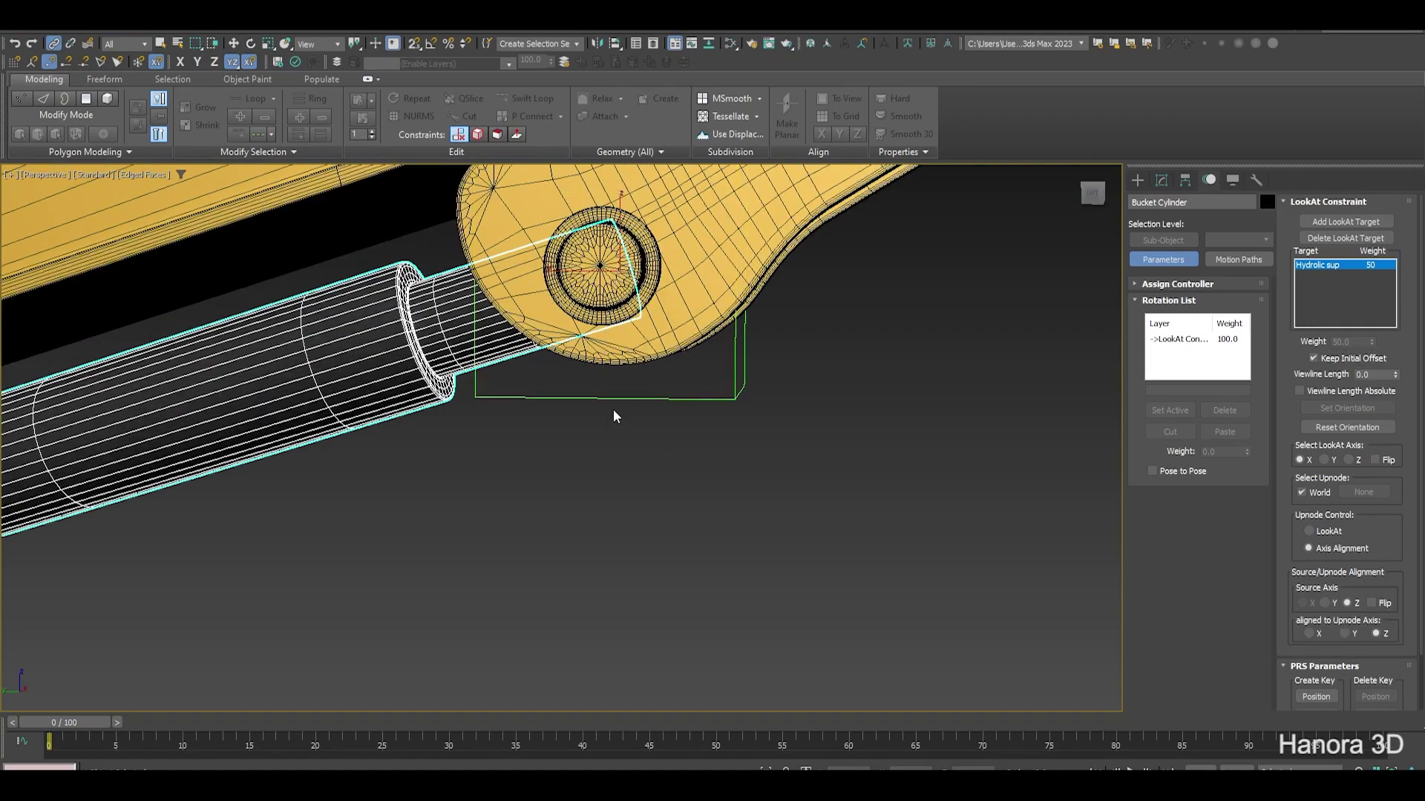
middle_click_drag(613, 416, 623, 438)
Link the pivot pin Object094 to the Dummy003 box at the joint
left_click(623, 437)
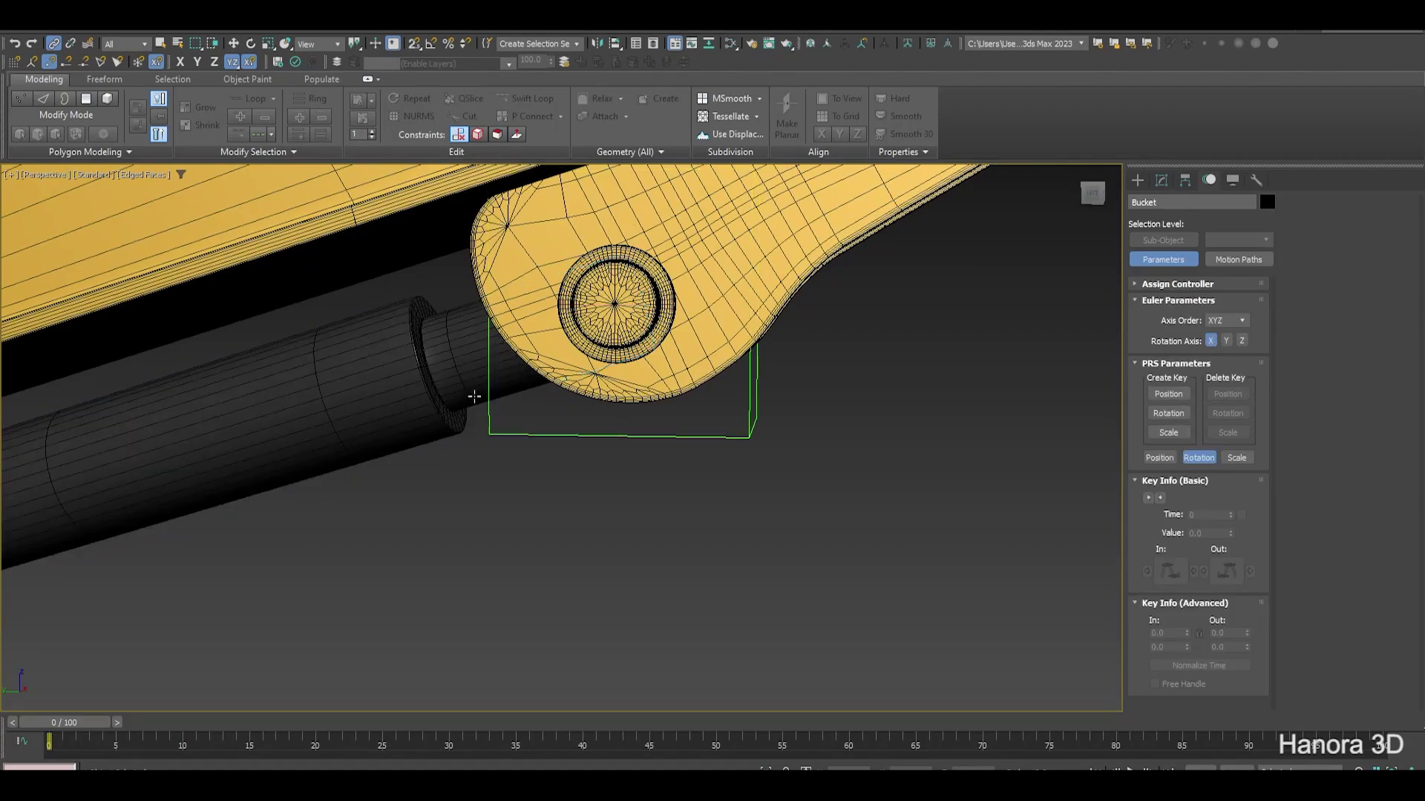
left_click(423, 371)
middle_click_drag(431, 376, 387, 382, "alt")
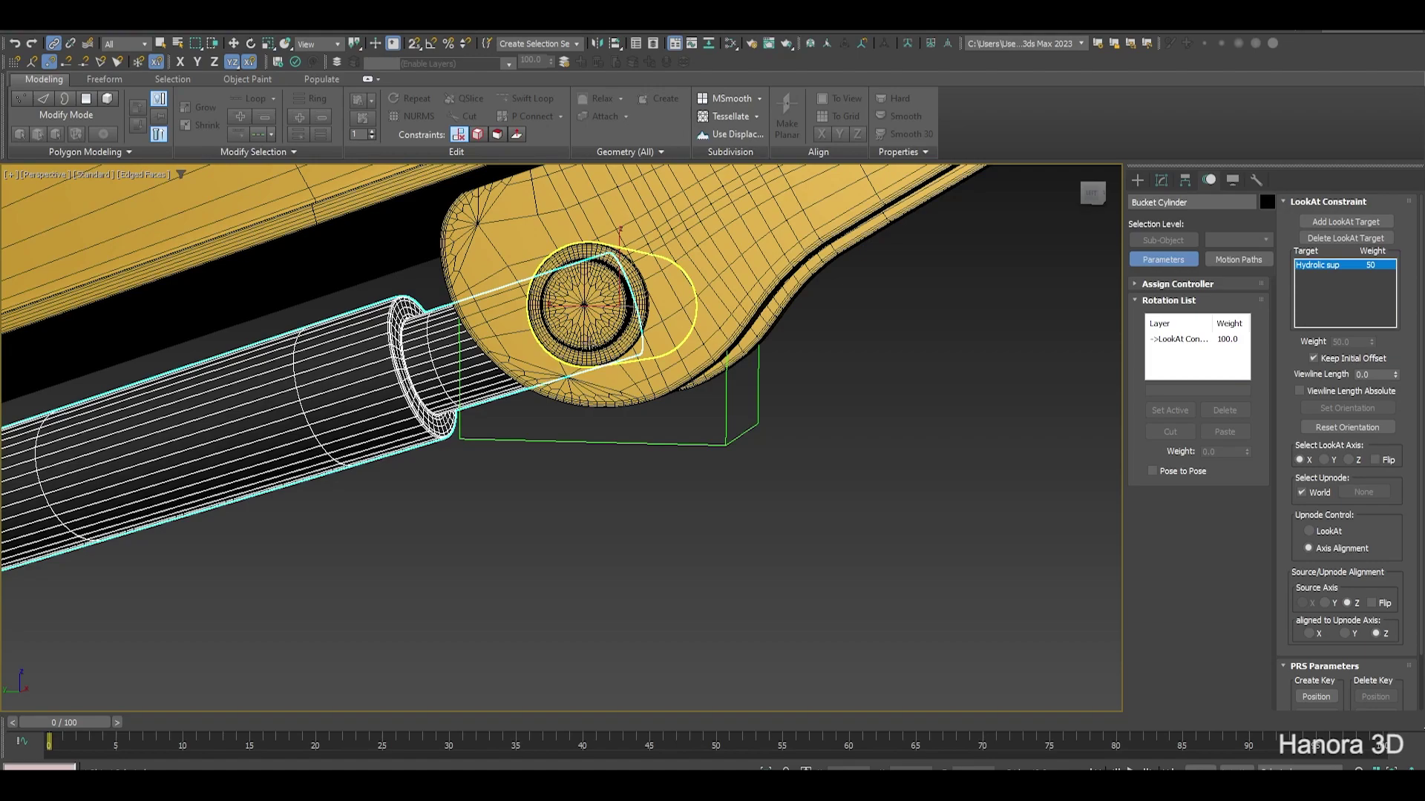
left_click_drag(593, 319, 722, 440)
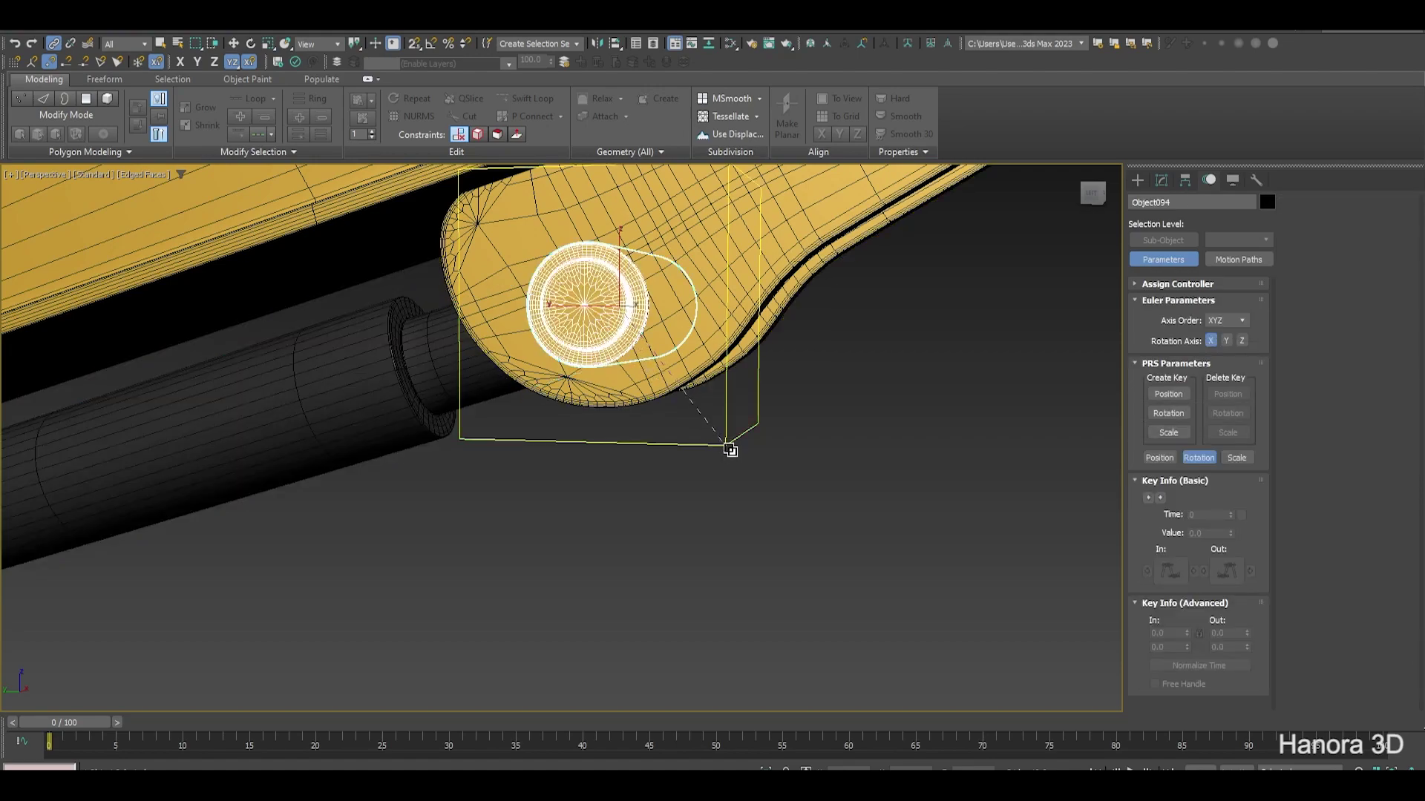
scroll(730, 454, "down", 3)
scroll(706, 466, "up", 1)
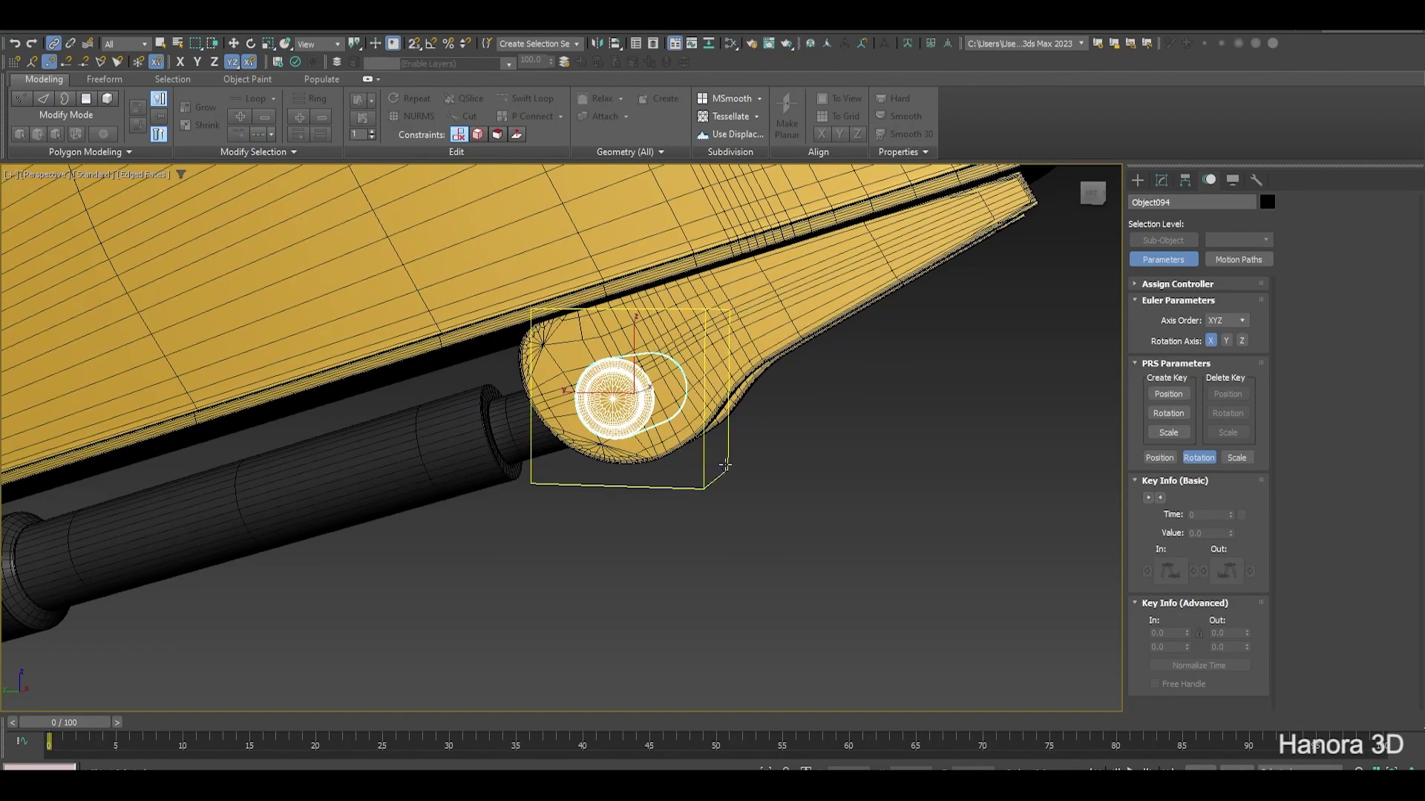
left_click(725, 465)
scroll(728, 466, "down", 3)
Select the bucket and swing it to test the linkage
scroll(650, 245, "down", 2)
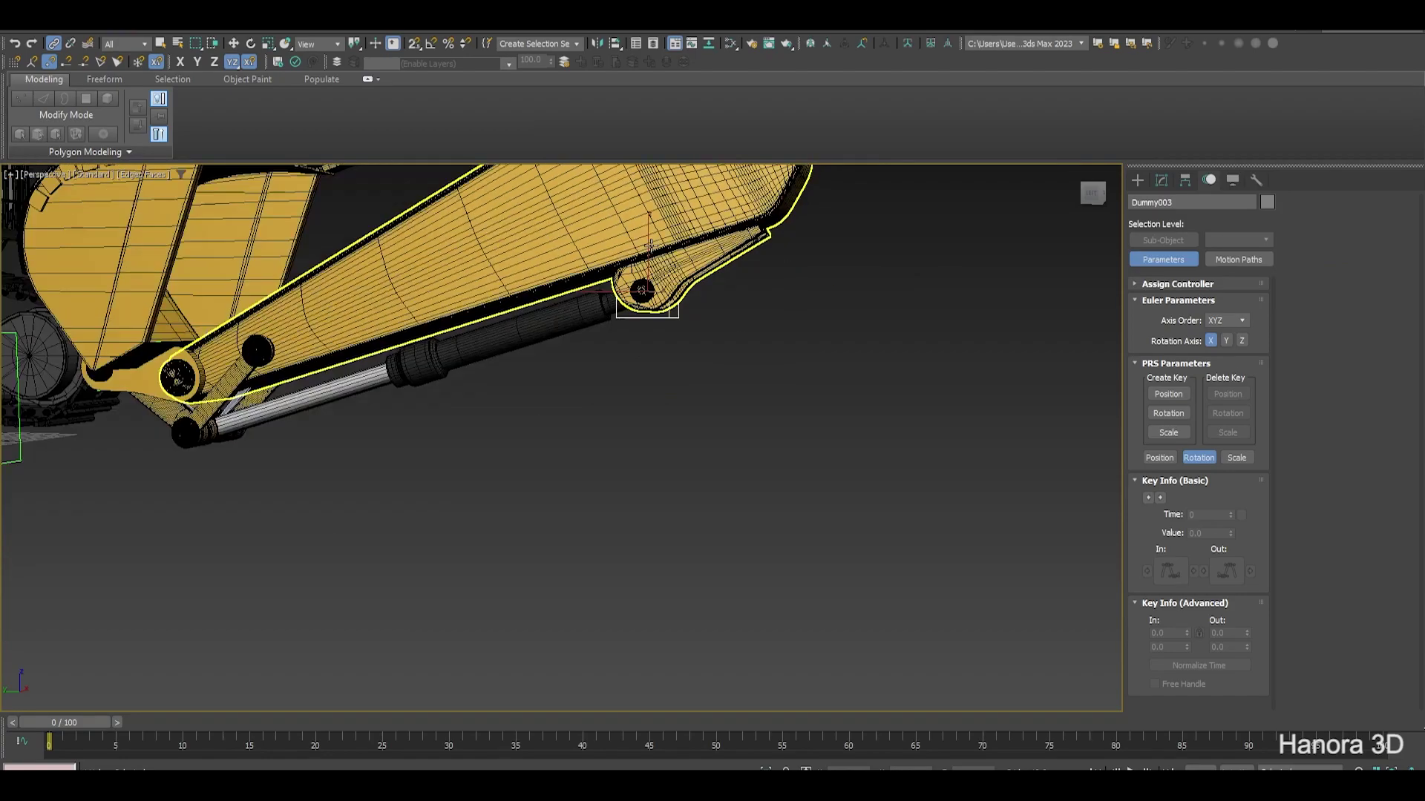
middle_click_drag(650, 245, 669, 303)
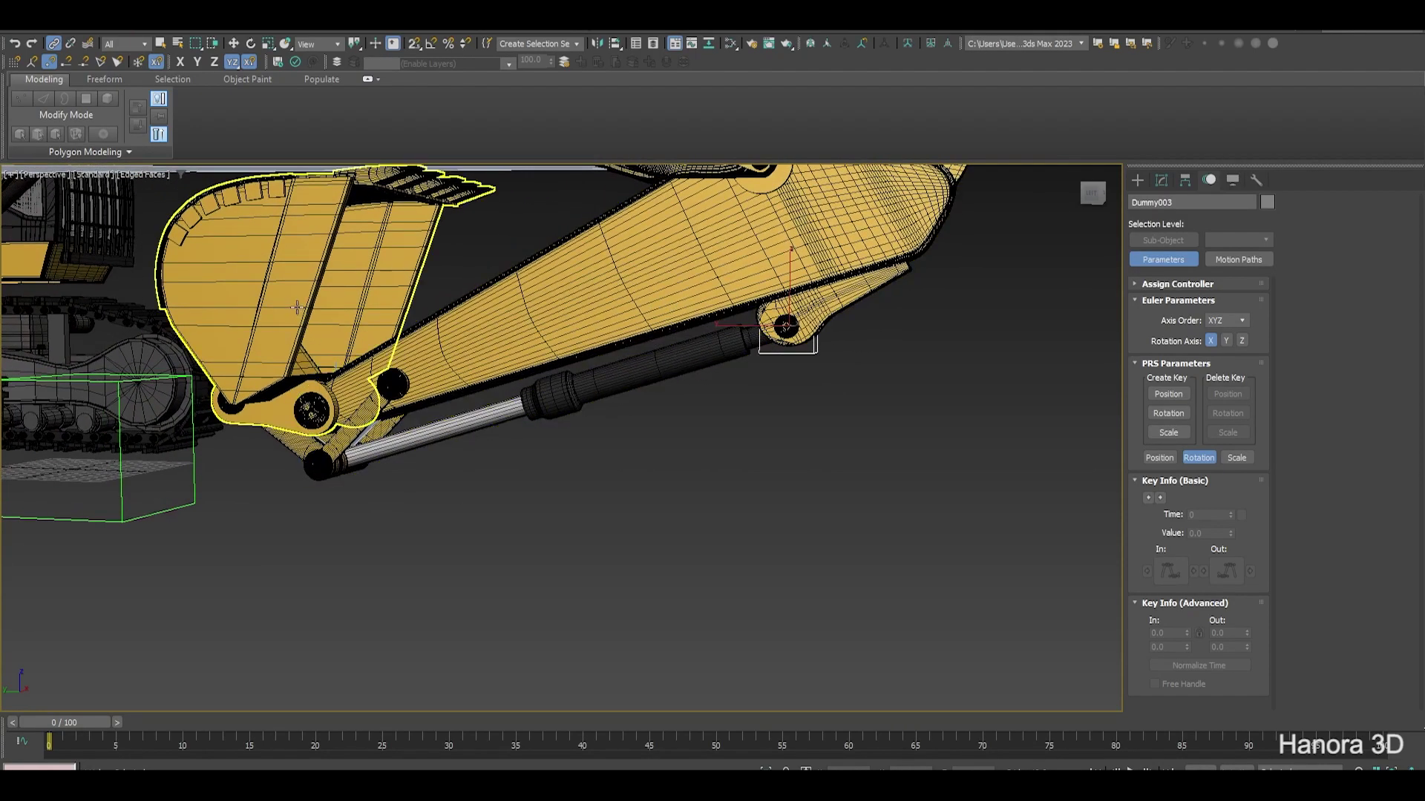
left_click(380, 348)
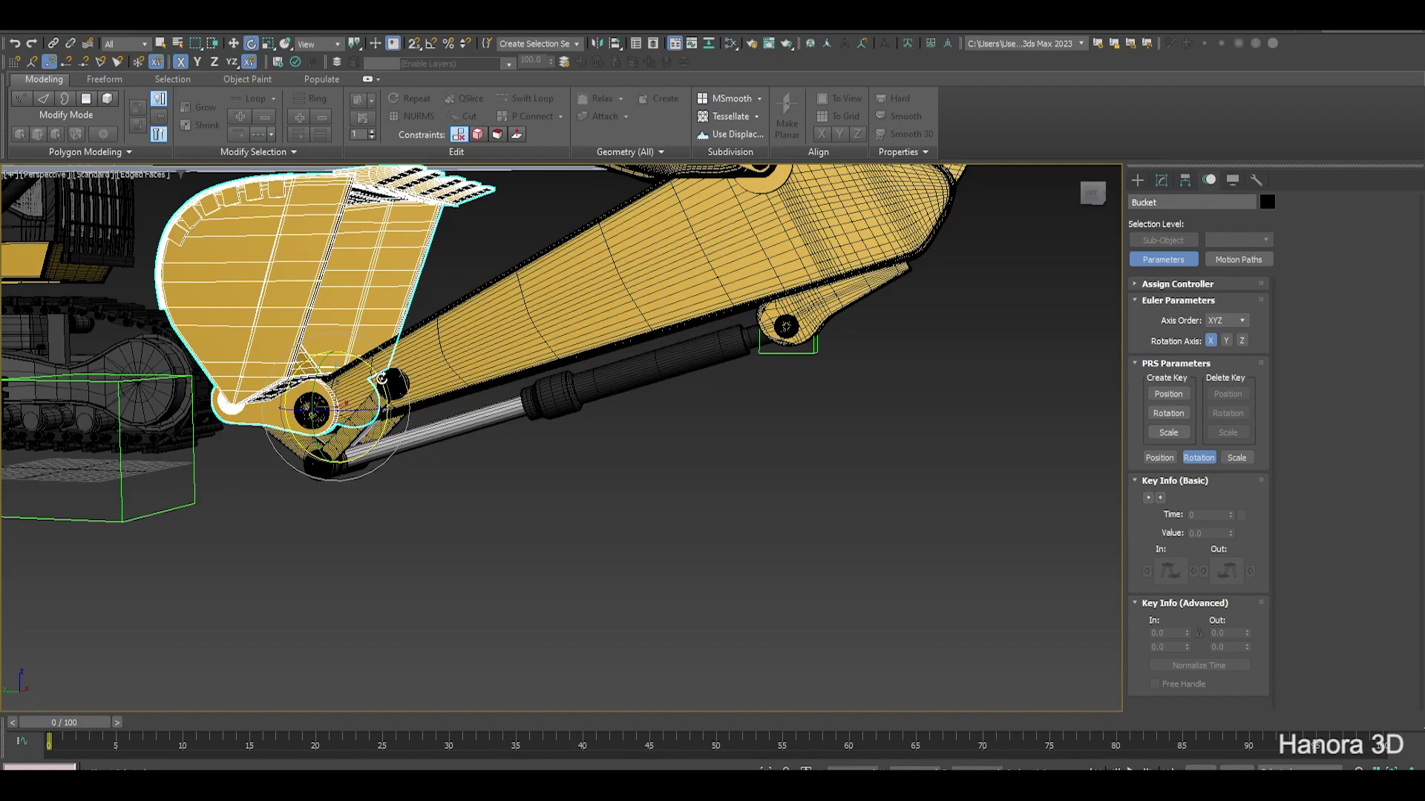
mouse_move(380, 378)
left_mouse_down()
mouse_move(350, 273)
mouse_move(334, 386)
left_mouse_up()
Move the Dummy001 controller box to see the bucket and arm follow
middle_click_drag(334, 386, 323, 487, "alt")
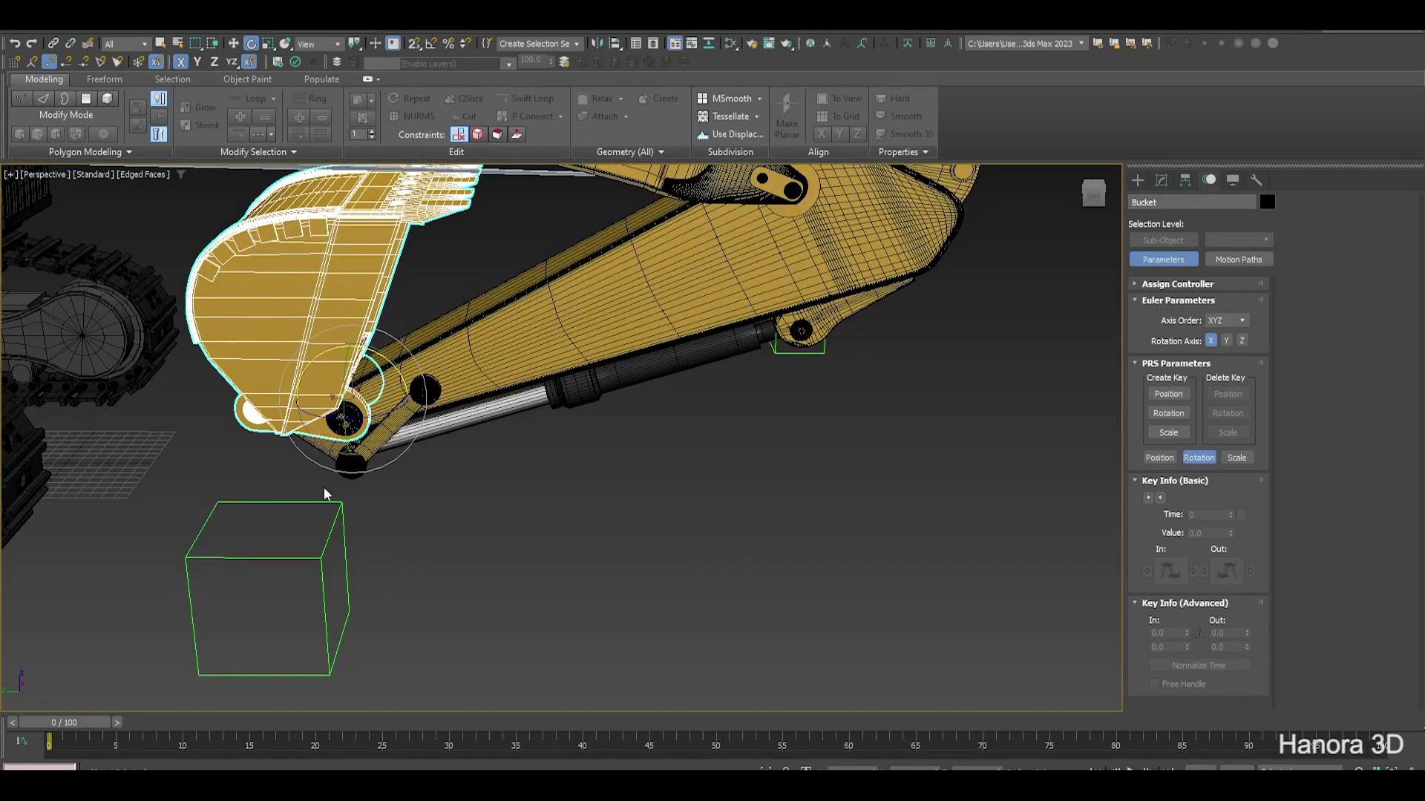
left_click(348, 556)
middle_click_drag(348, 556, 338, 561, "alt")
key("w")
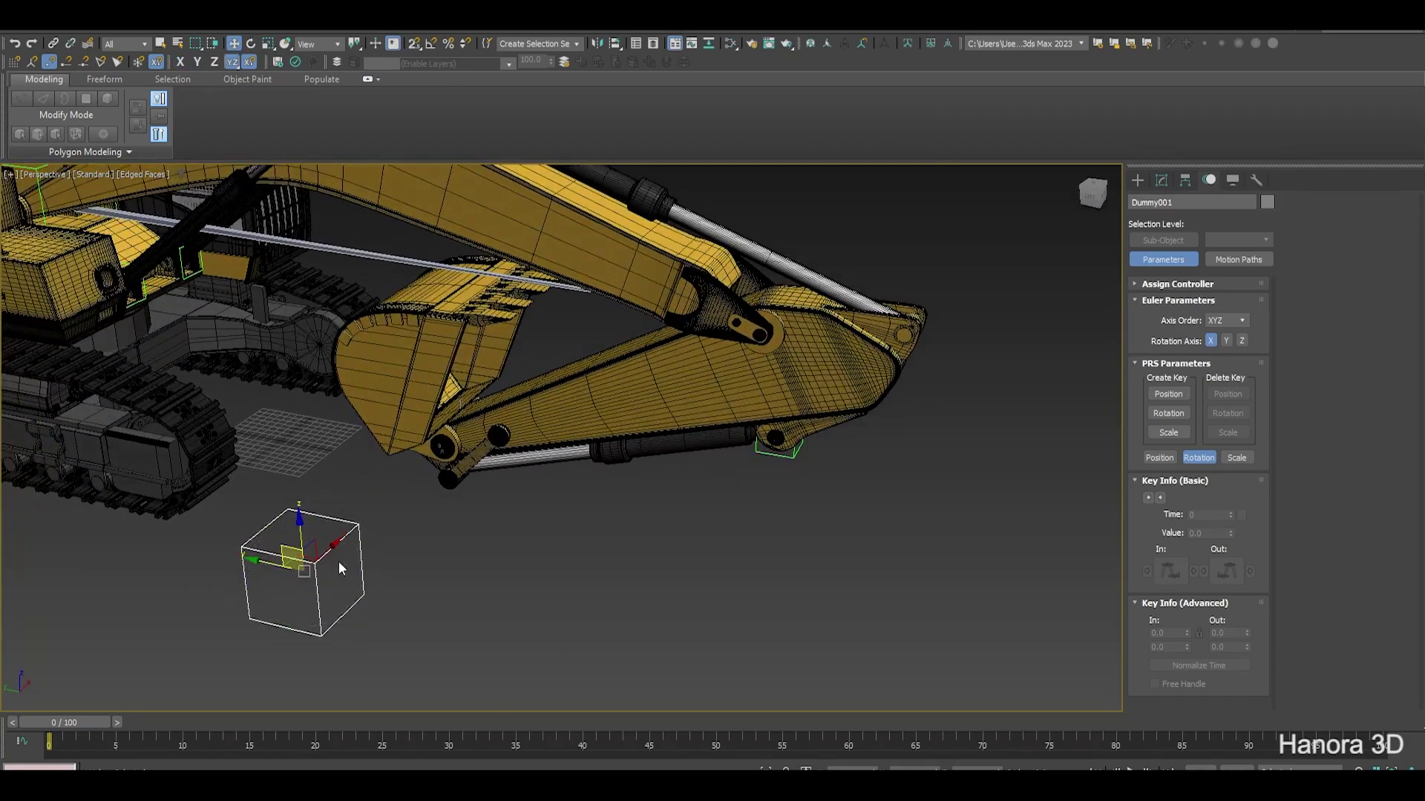
mouse_move(254, 559)
left_mouse_down()
mouse_move(481, 536)
mouse_move(309, 515)
left_mouse_up()
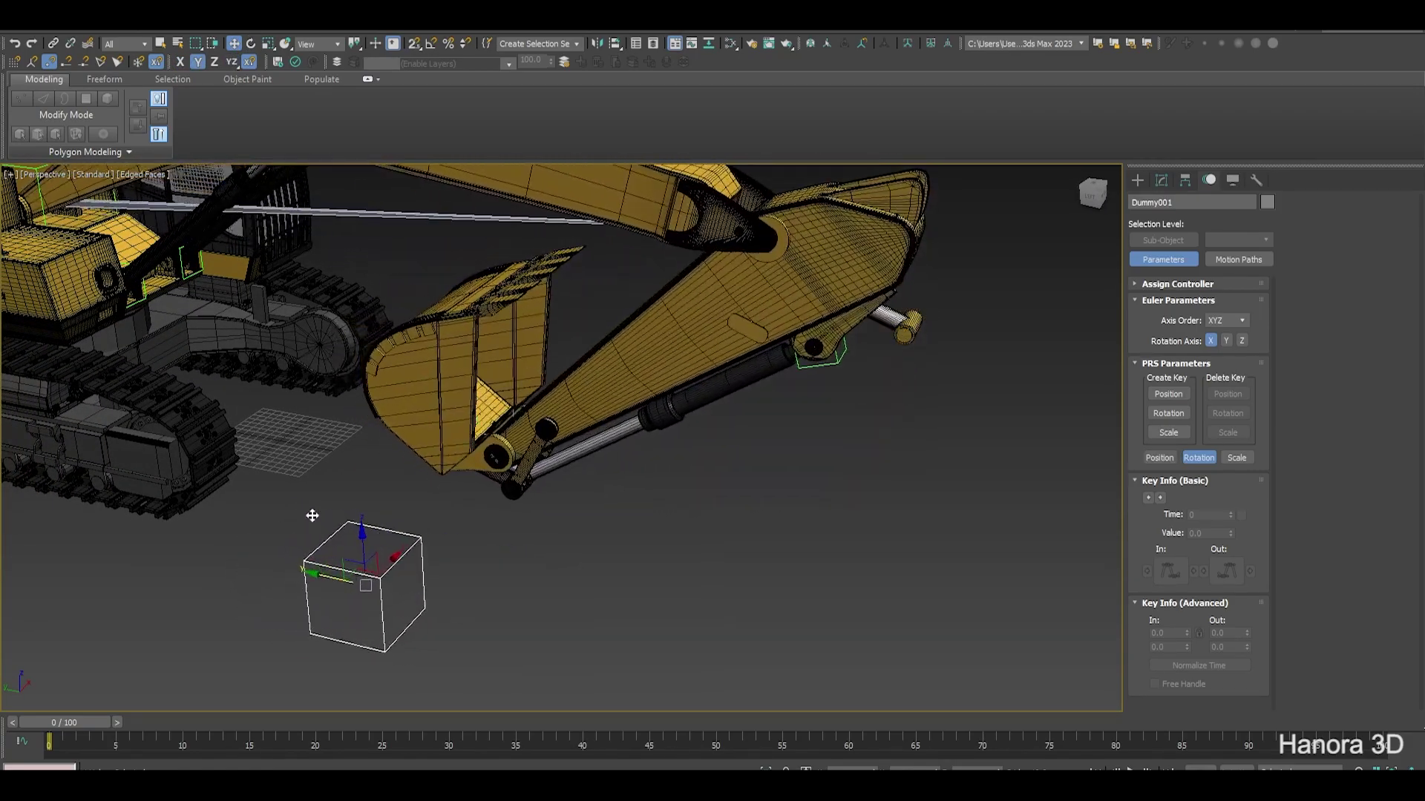
scroll(678, 512, "up", 2)
scroll(681, 460, "up", 3)
scroll(684, 415, "up", 2)
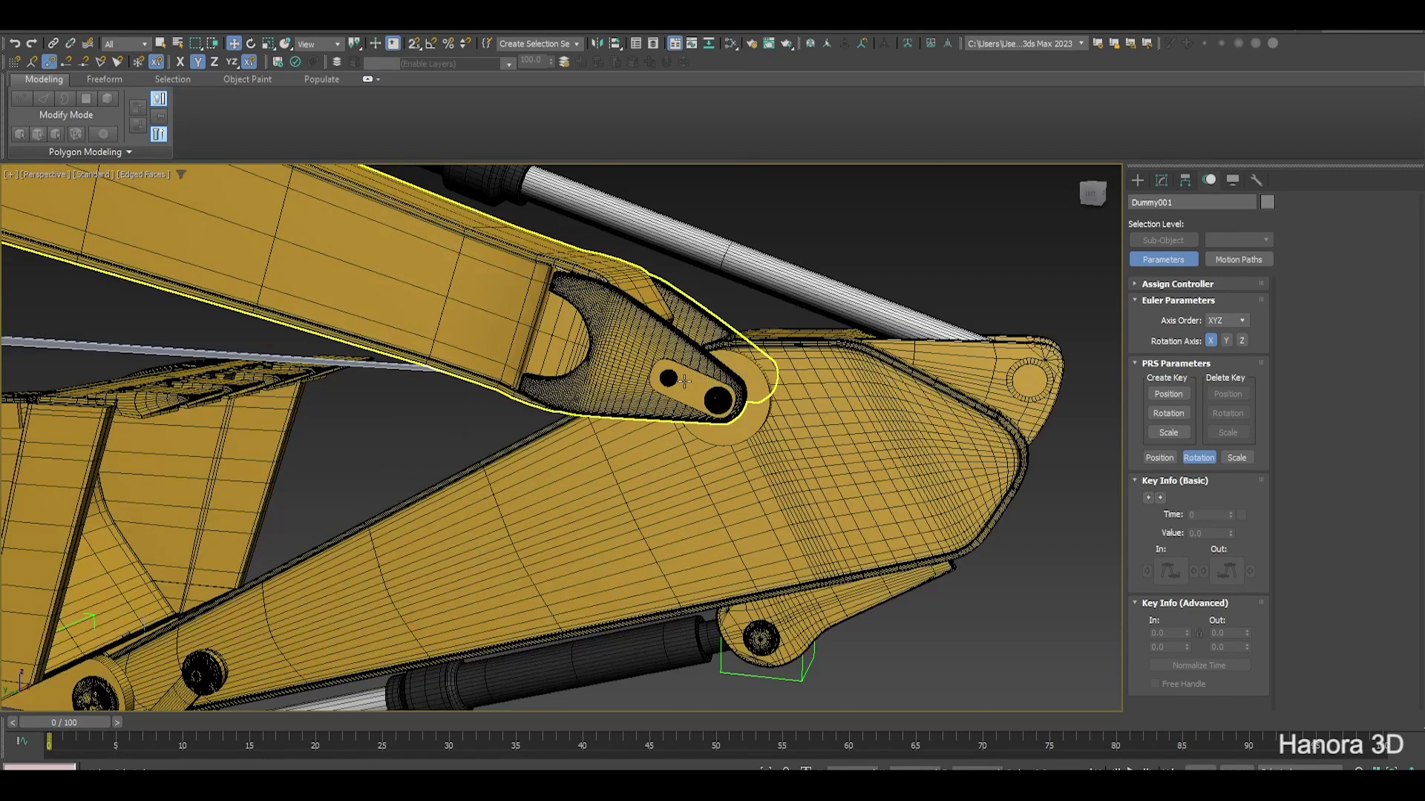
Link the pin plate Object133 to the Boom
left_click(687, 382)
left_click(848, 245)
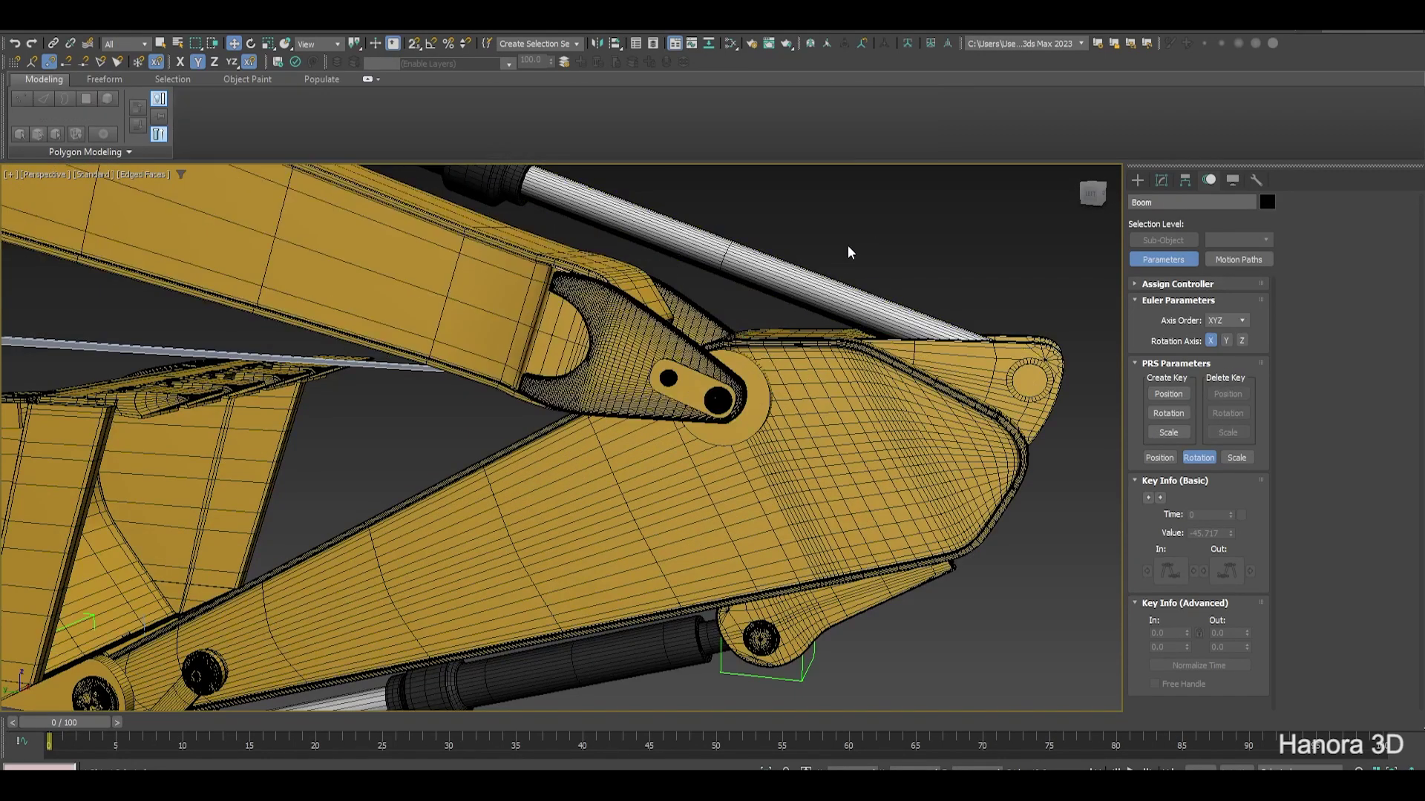
scroll(717, 395, "up", 3)
left_click(60, 43)
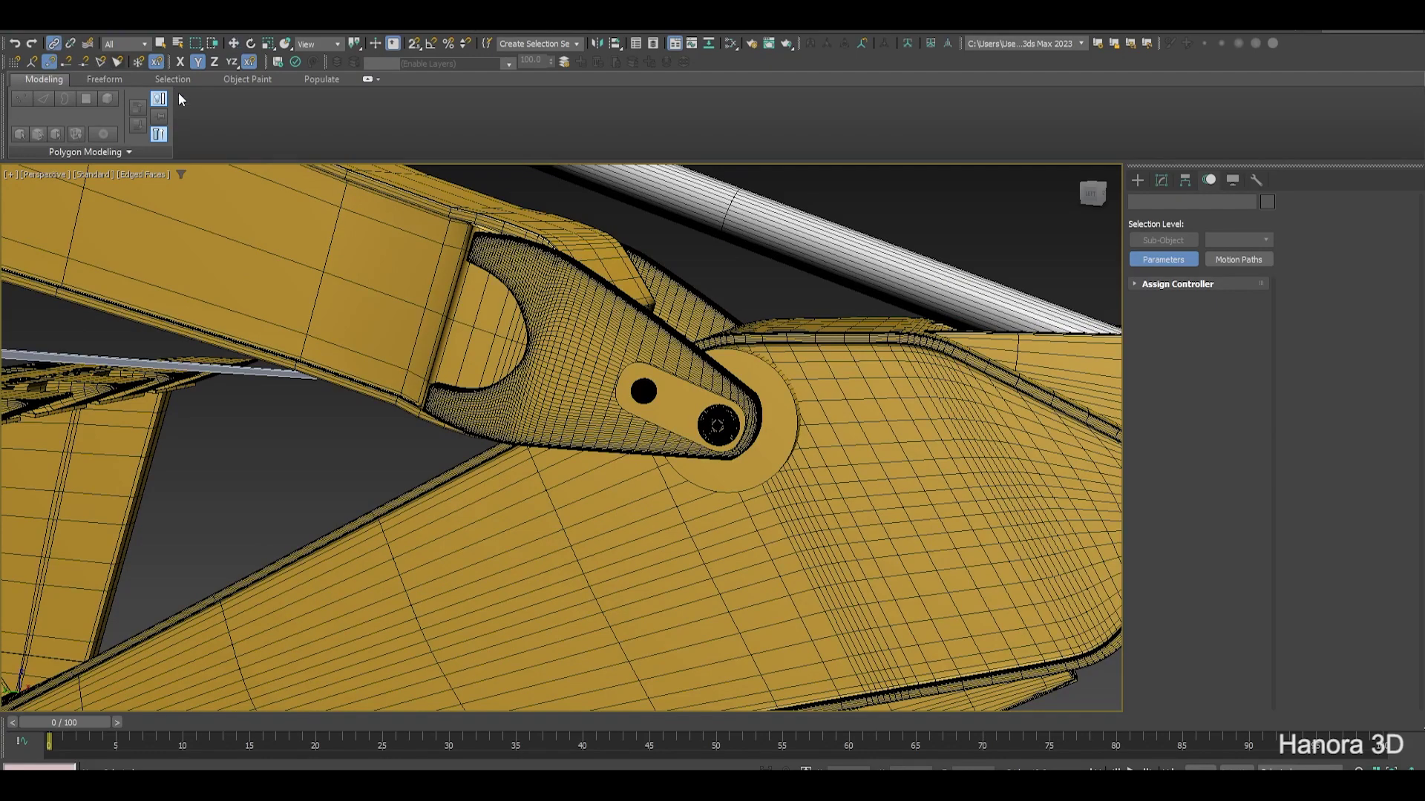
left_click_drag(683, 408, 507, 330)
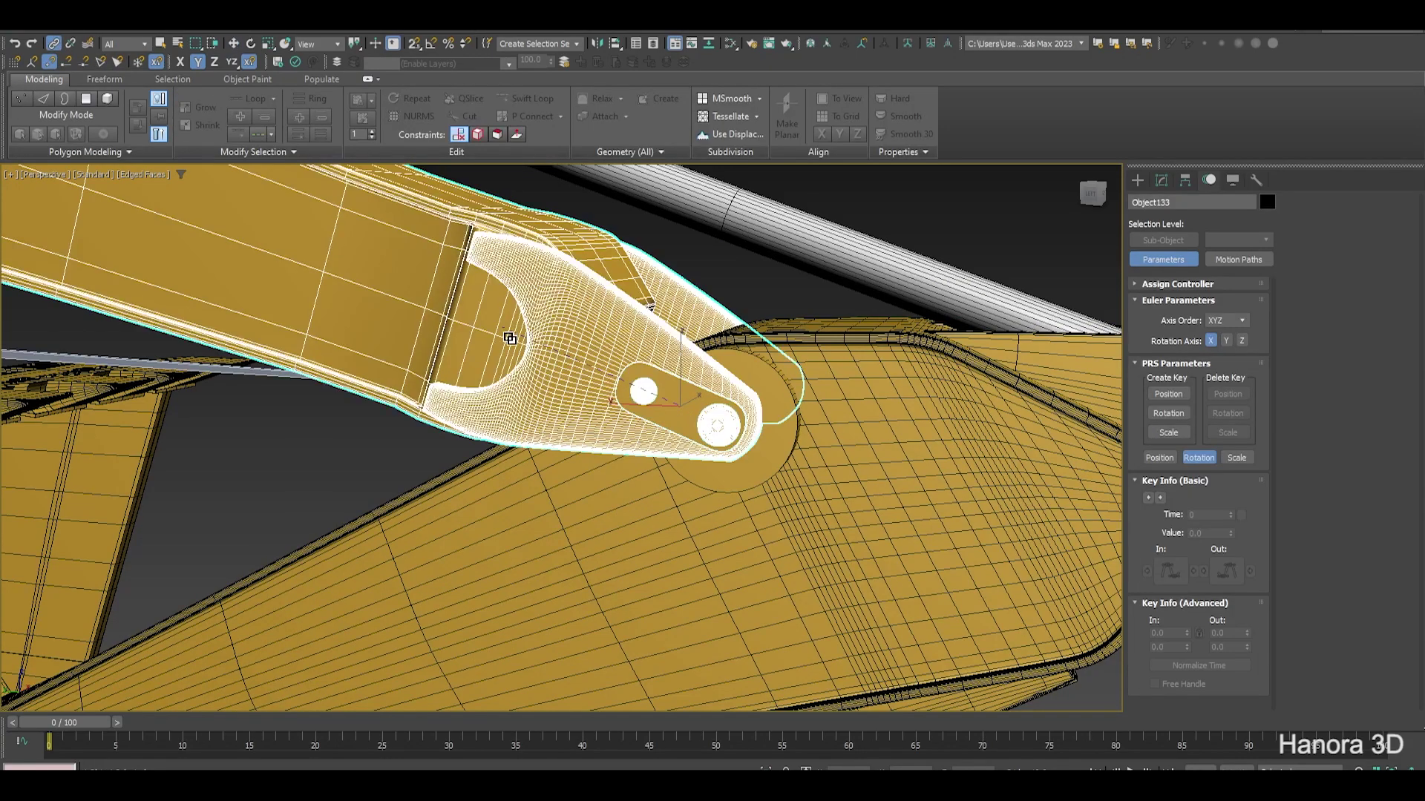
scroll(504, 346, "down", 2)
scroll(504, 346, "down", 4)
scroll(471, 402, "up", 2)
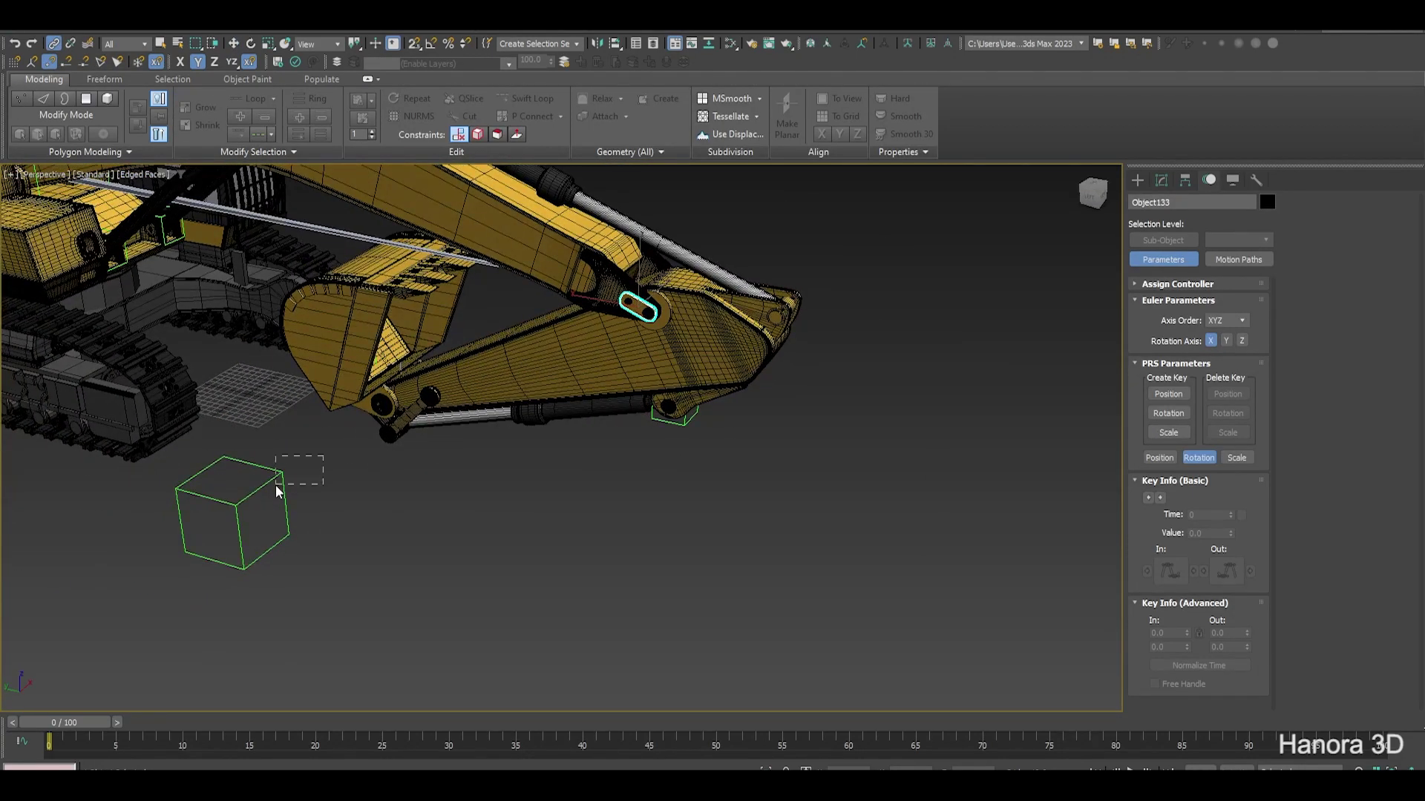
Rotate the bucket on its pivot and return it to its original angle
mouse_move(276, 486)
left_mouse_down()
mouse_move(351, 510)
mouse_move(250, 479)
mouse_move(407, 412)
left_mouse_up()
key("w")
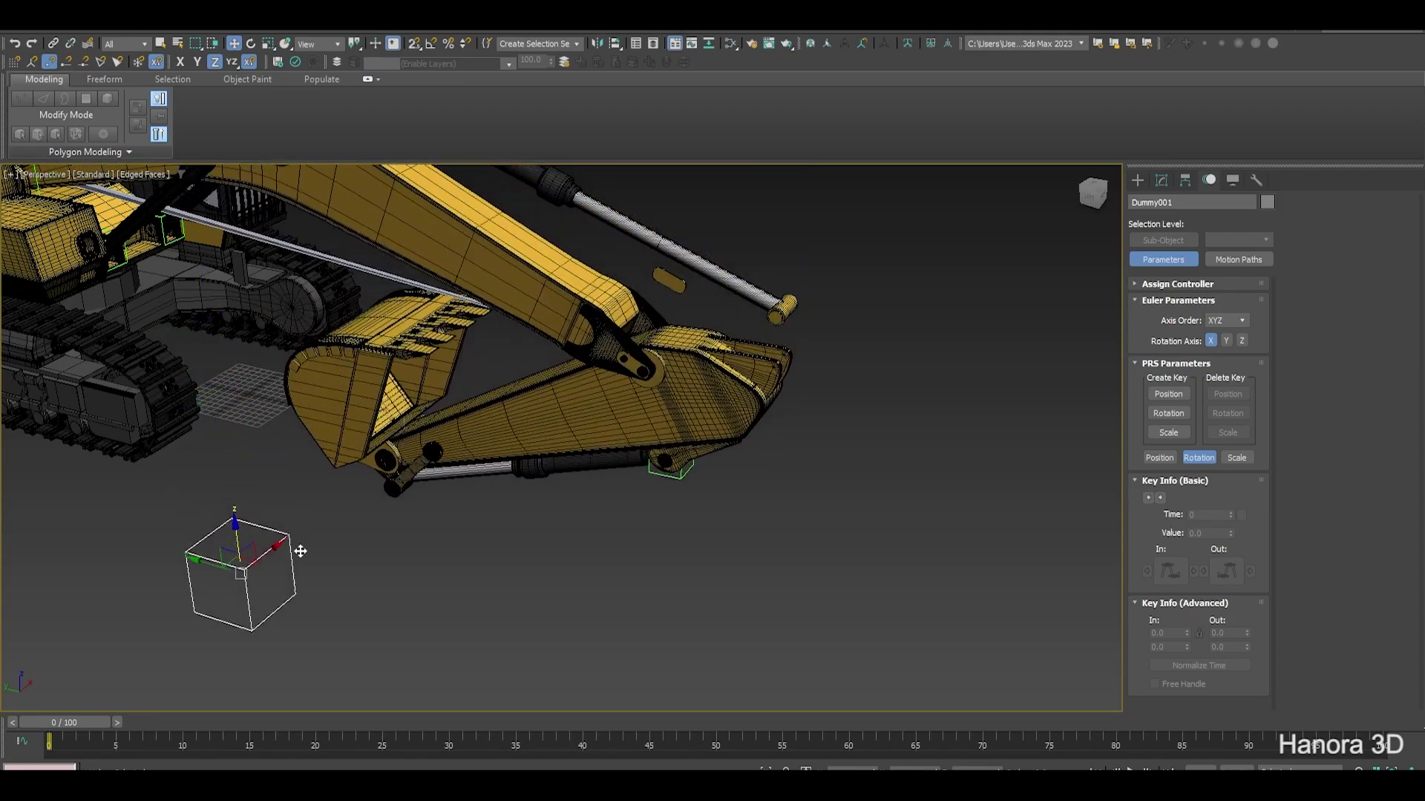
left_click(407, 411)
key("e")
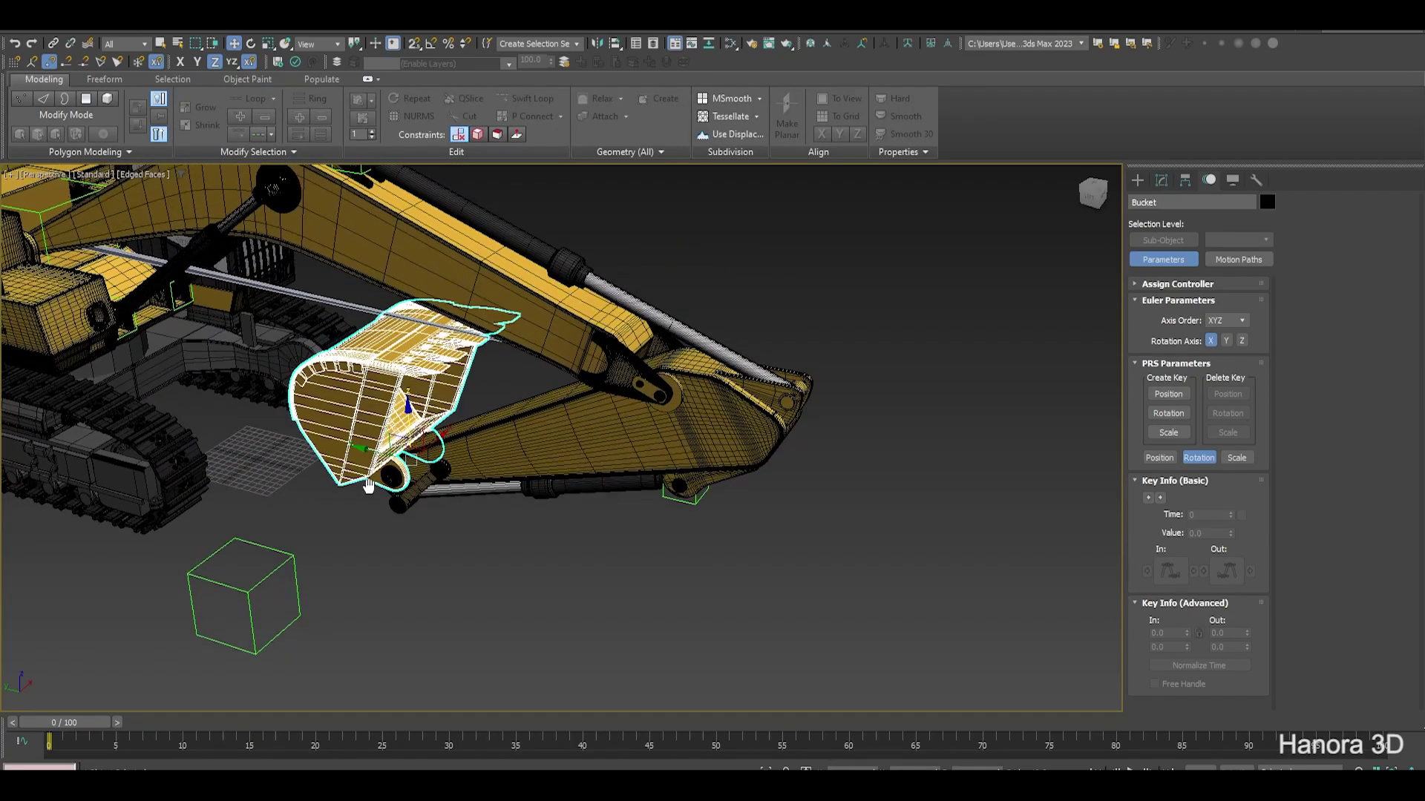
middle_click_drag(436, 372, 436, 458)
left_click_drag(452, 450, 503, 438)
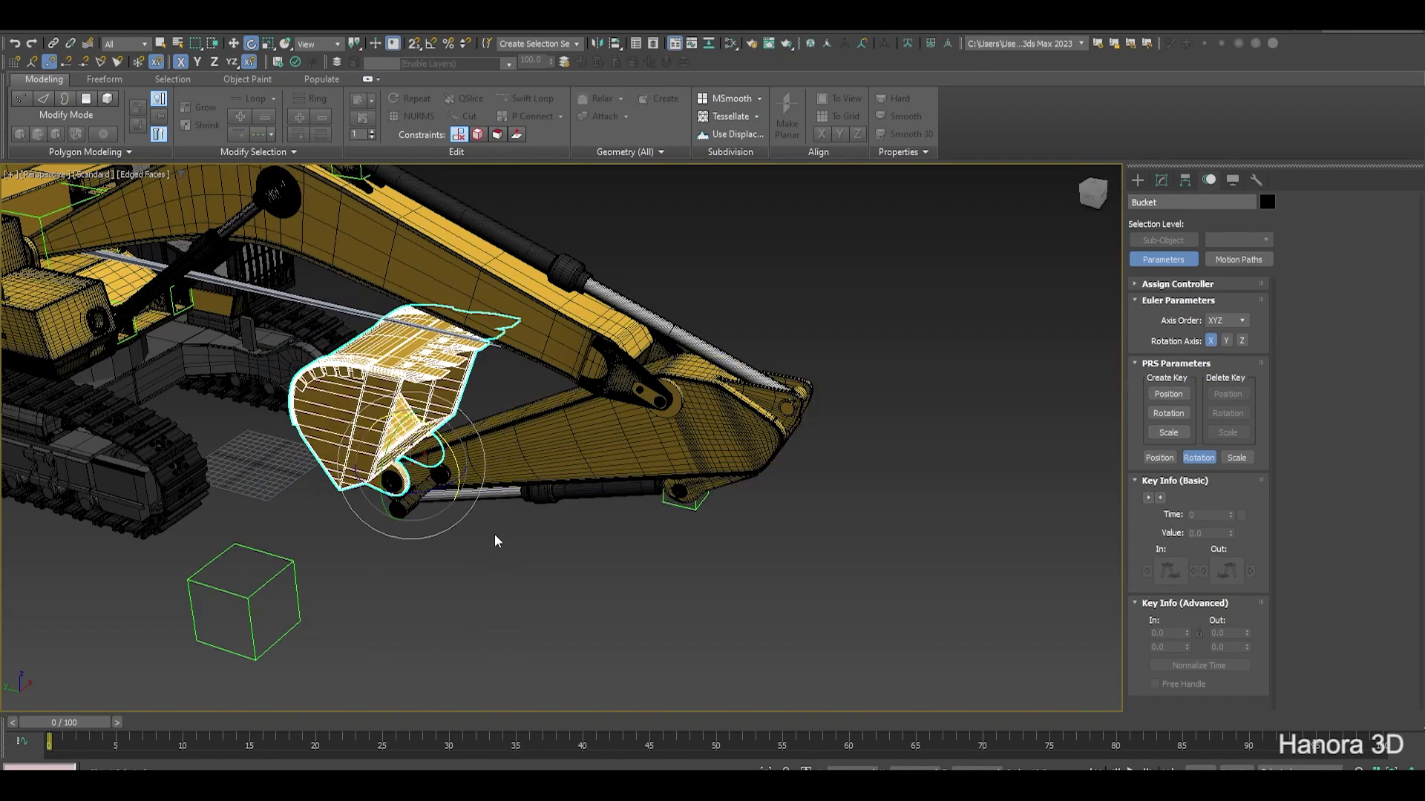
middle_click_drag(496, 540, 580, 309, "alt")
scroll(581, 309, "up", 5)
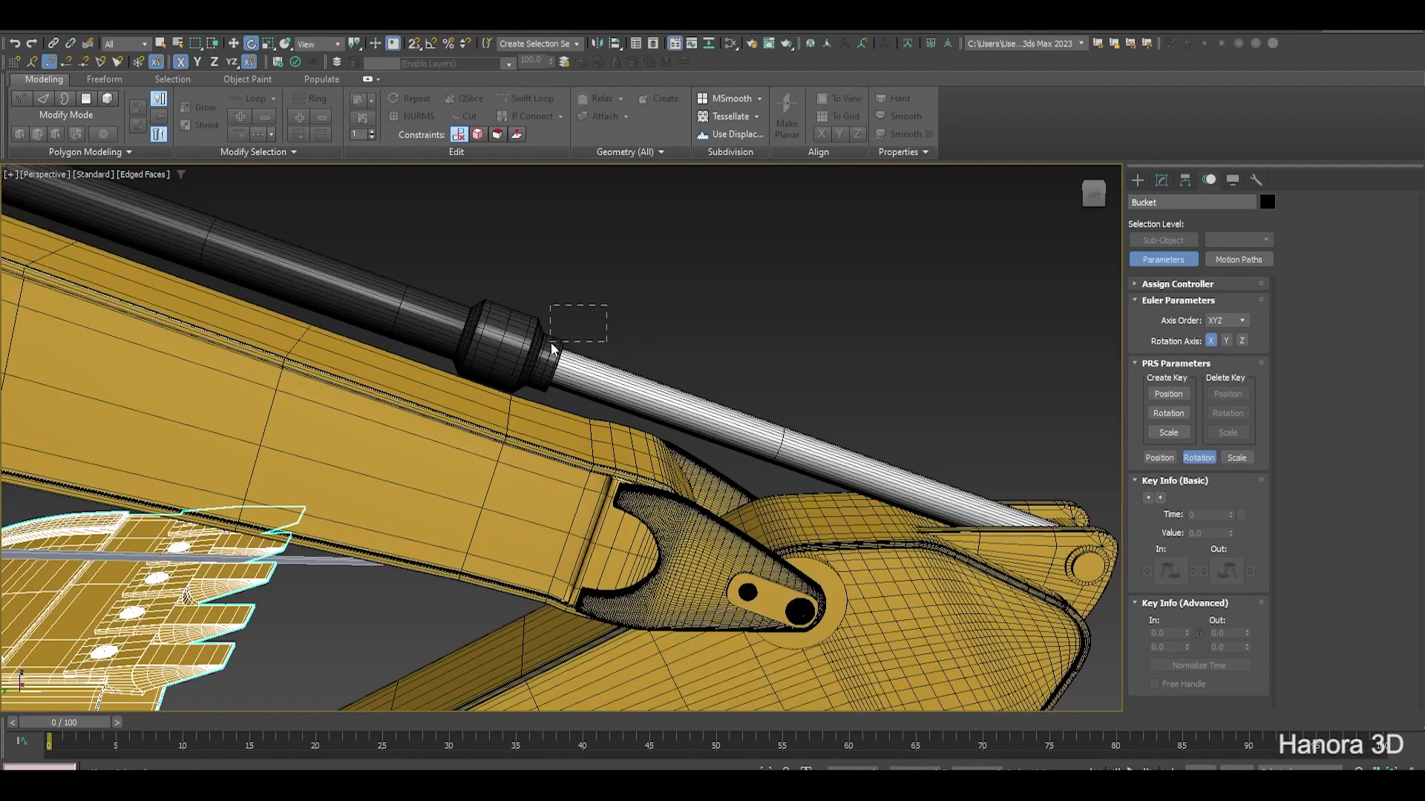
Add a LookAt constraint to Stick Cylinder targeting its rod Stick Cylinder_01
left_click_drag(552, 347, 552, 347)
scroll(644, 385, "up", 2)
scroll(644, 384, "up", 2)
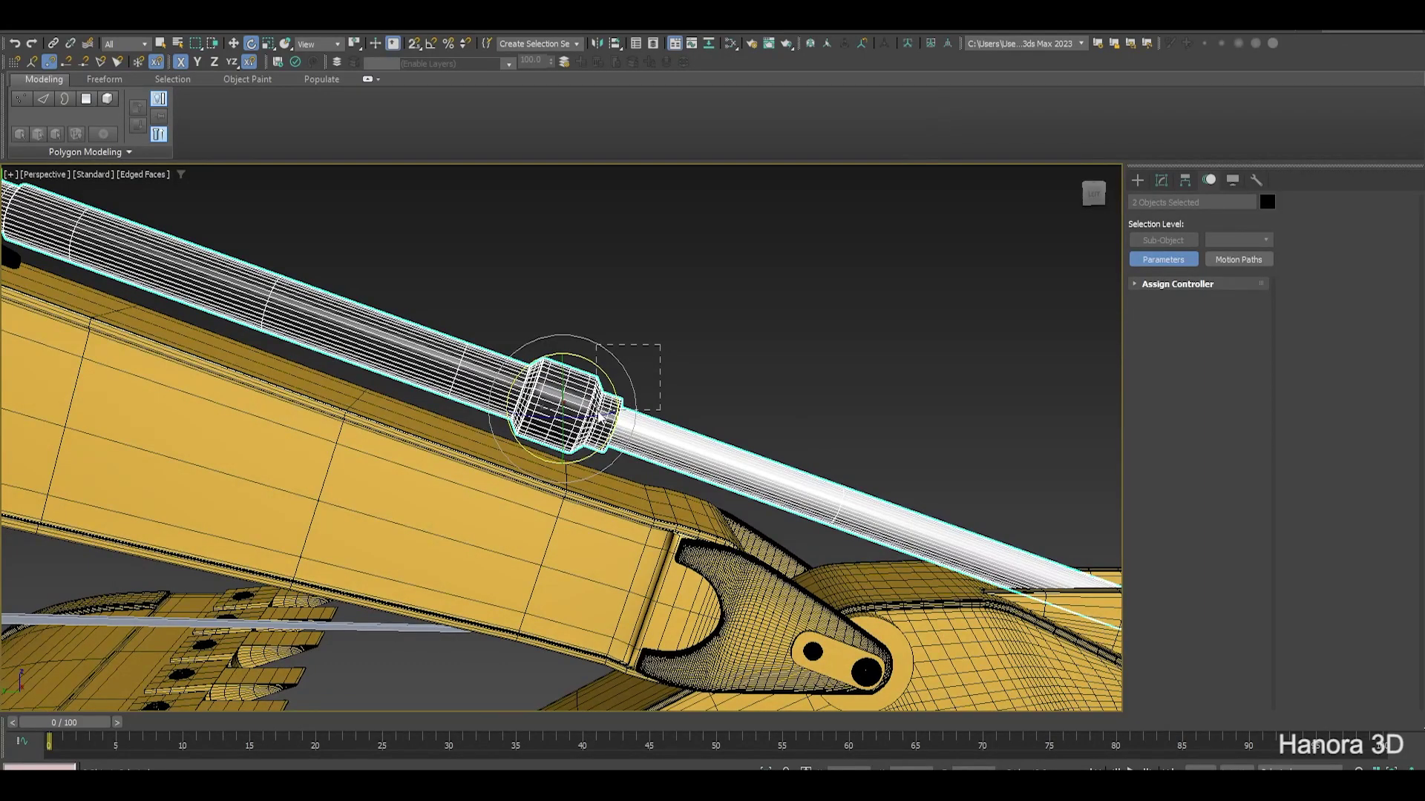
middle_click_drag(512, 512, 770, 555)
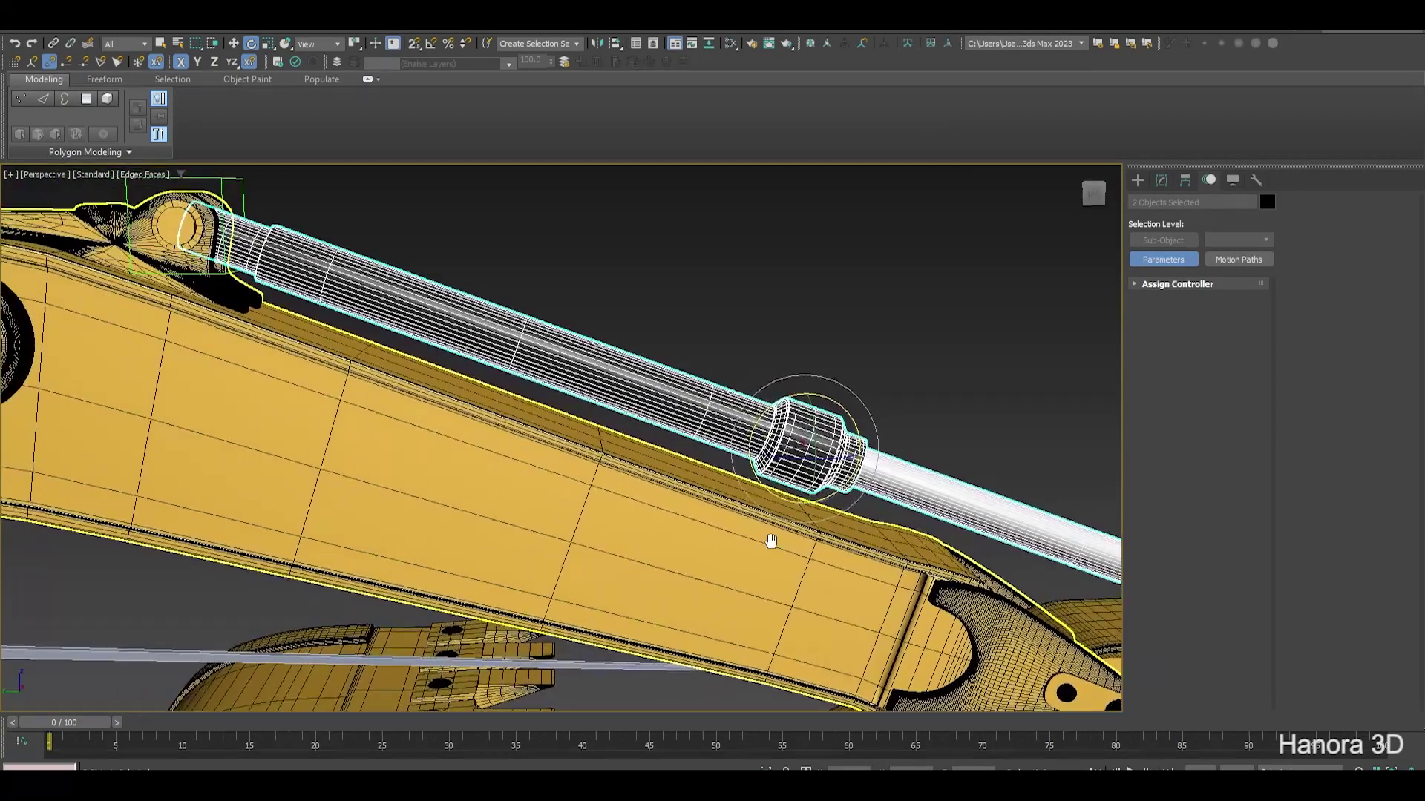
middle_click_drag(636, 245, 636, 346)
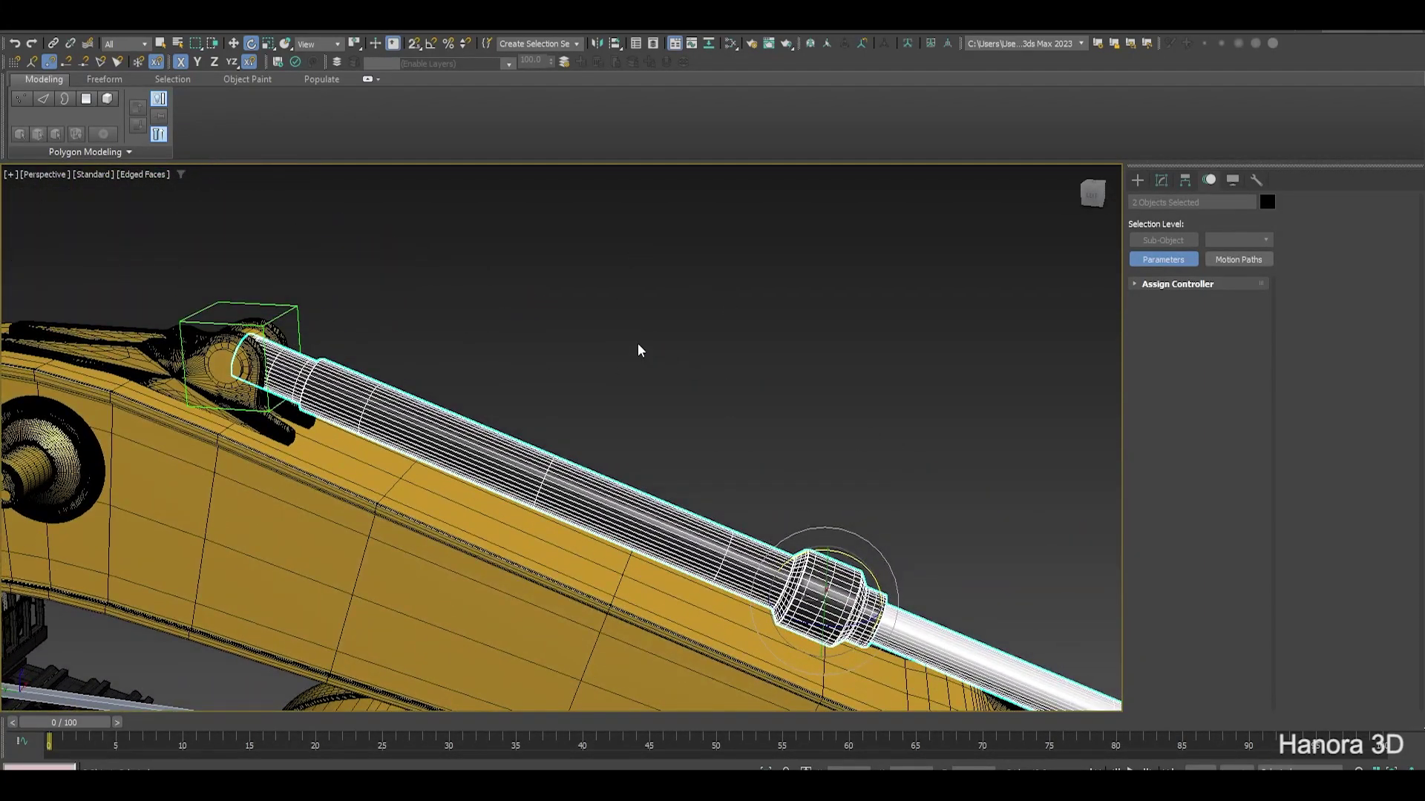
left_click(636, 347)
scroll(604, 465, "up", 3)
middle_click_drag(604, 464, 536, 406)
left_click(541, 449)
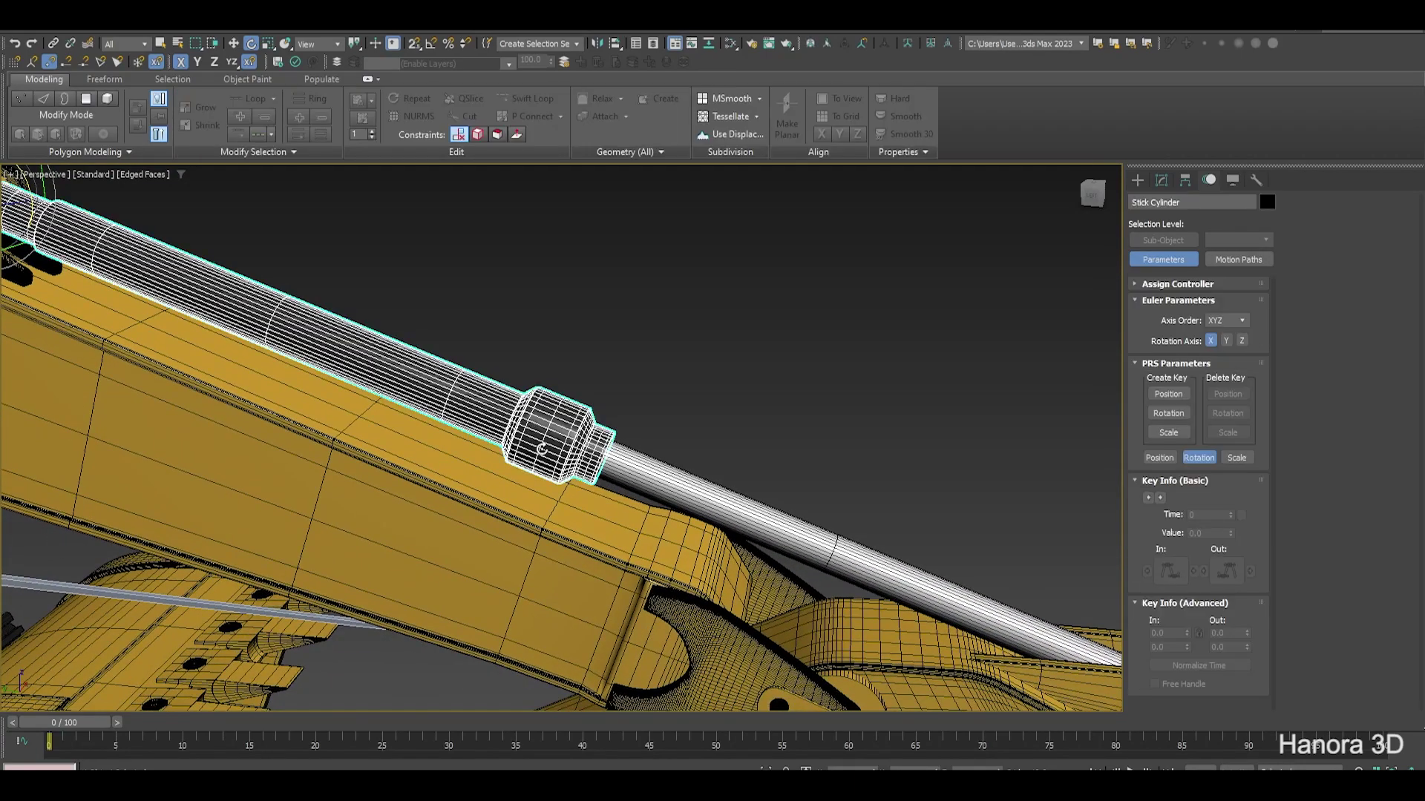
left_click(284, 34)
mouse_move(336, 105)
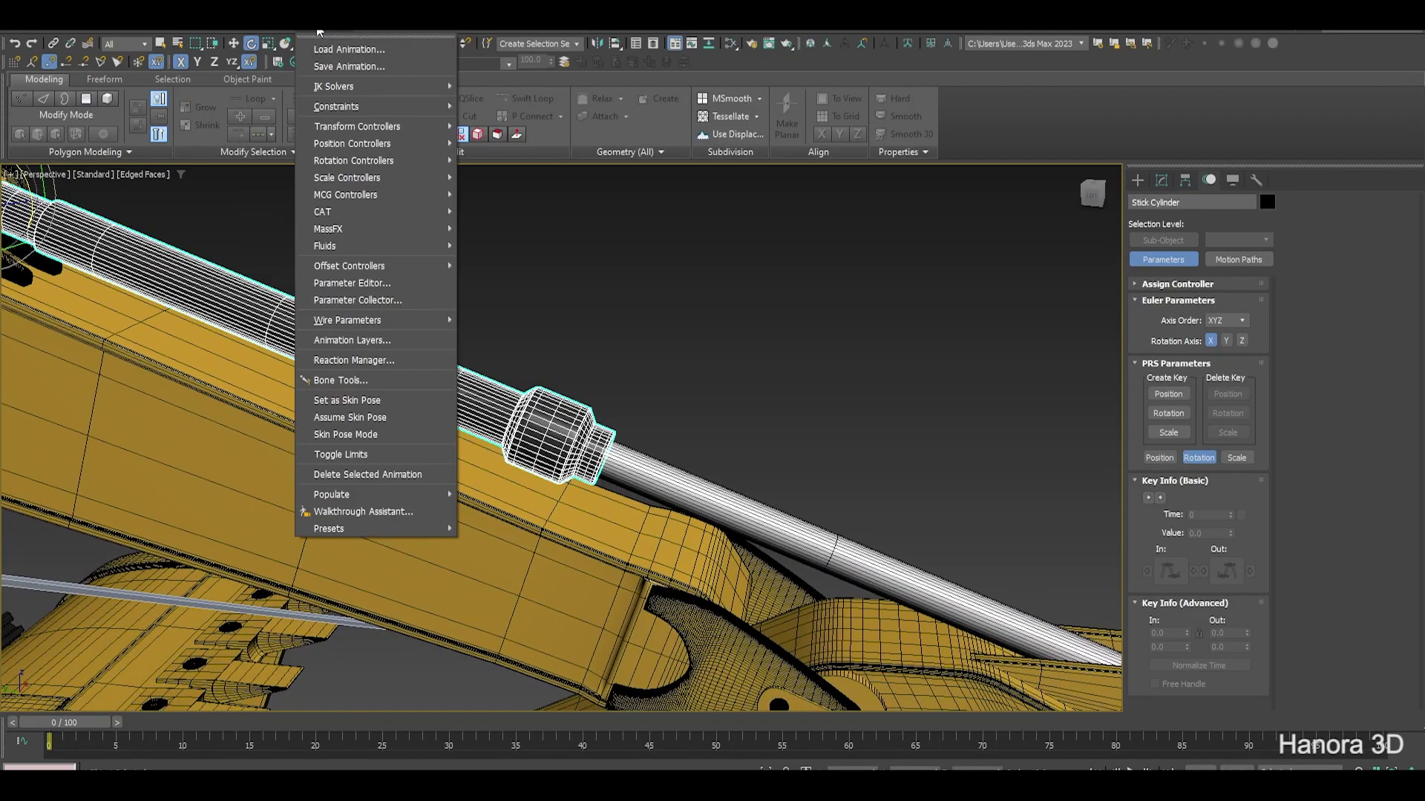
left_click(542, 182)
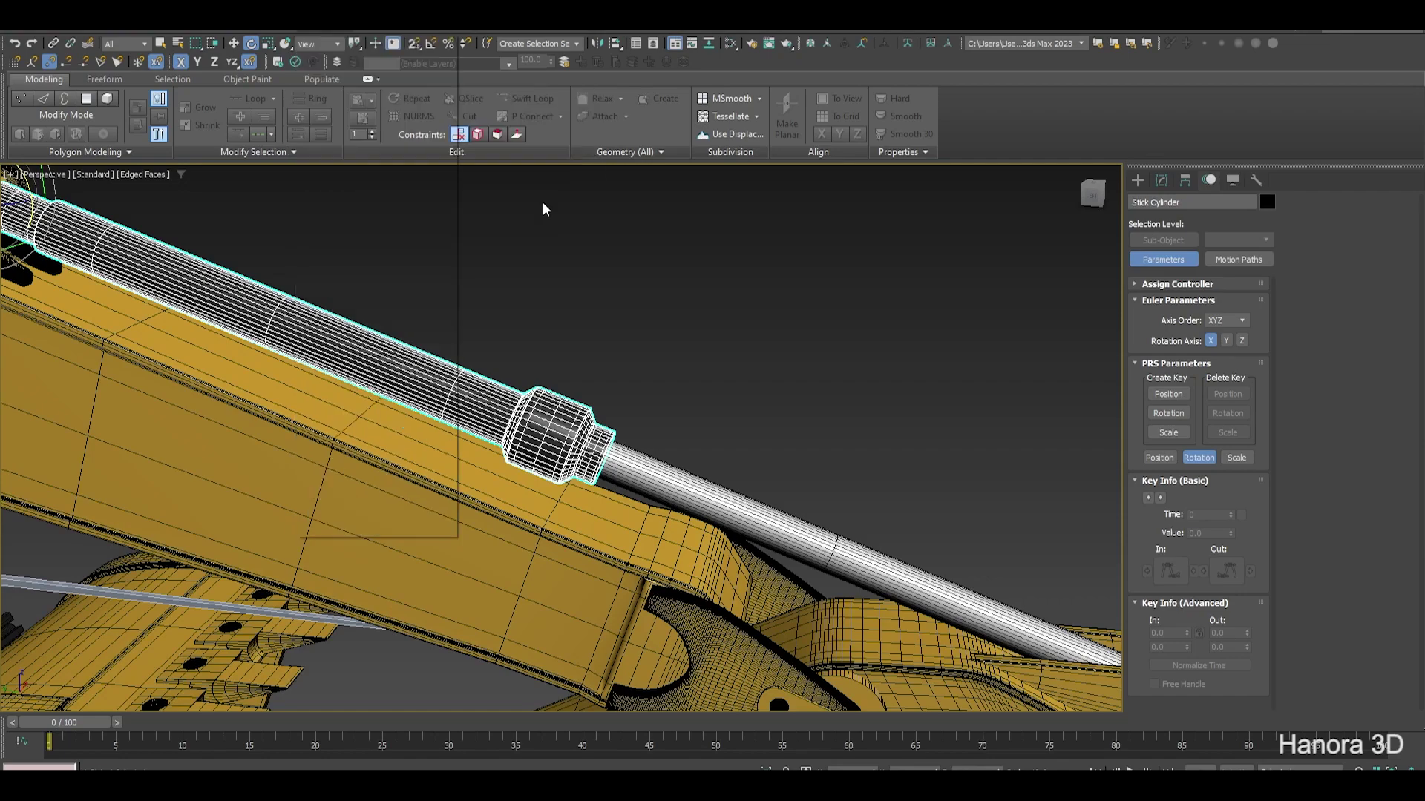
left_click(798, 499)
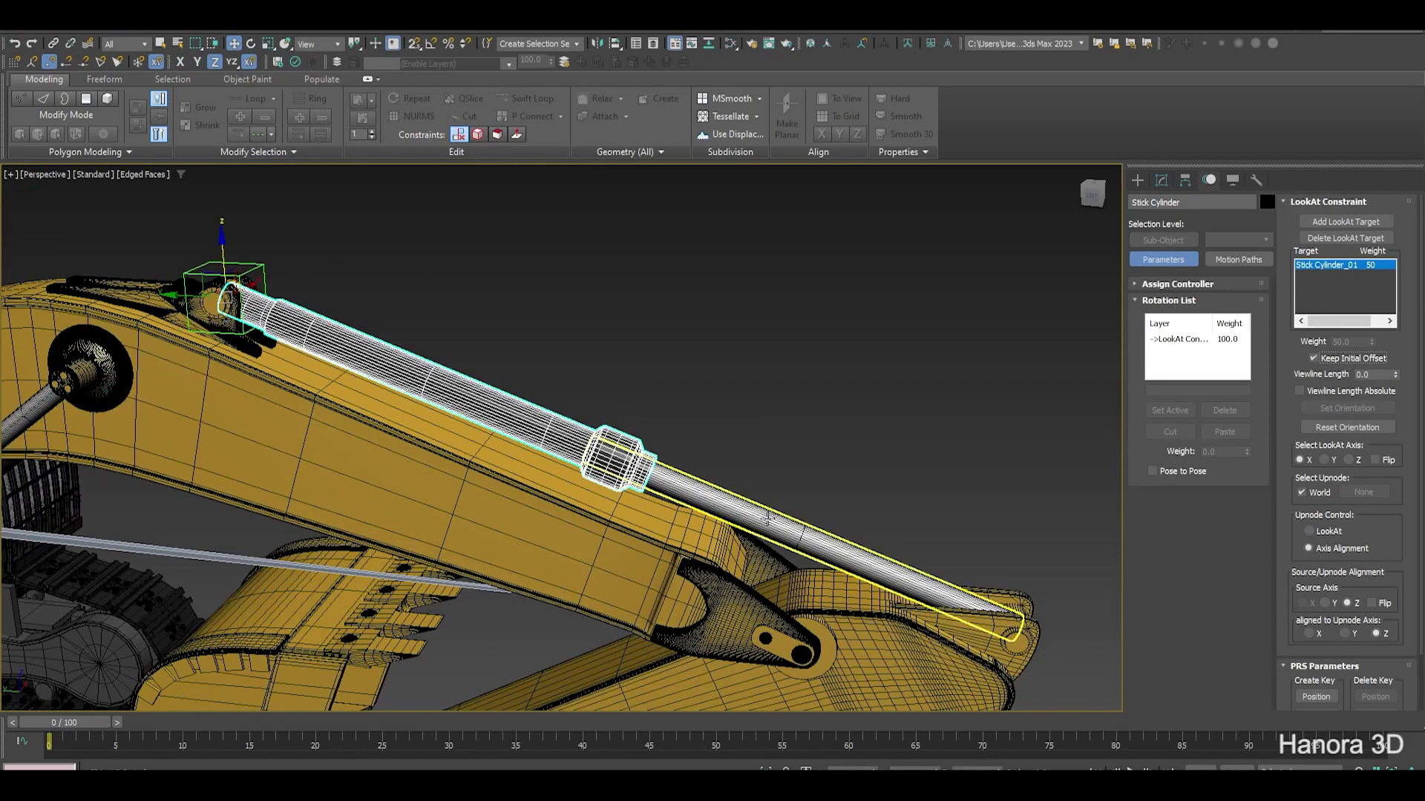
Add a LookAt constraint to Stick Cylinder_01 targeting pin Object084
left_click(328, 33)
mouse_move(336, 105)
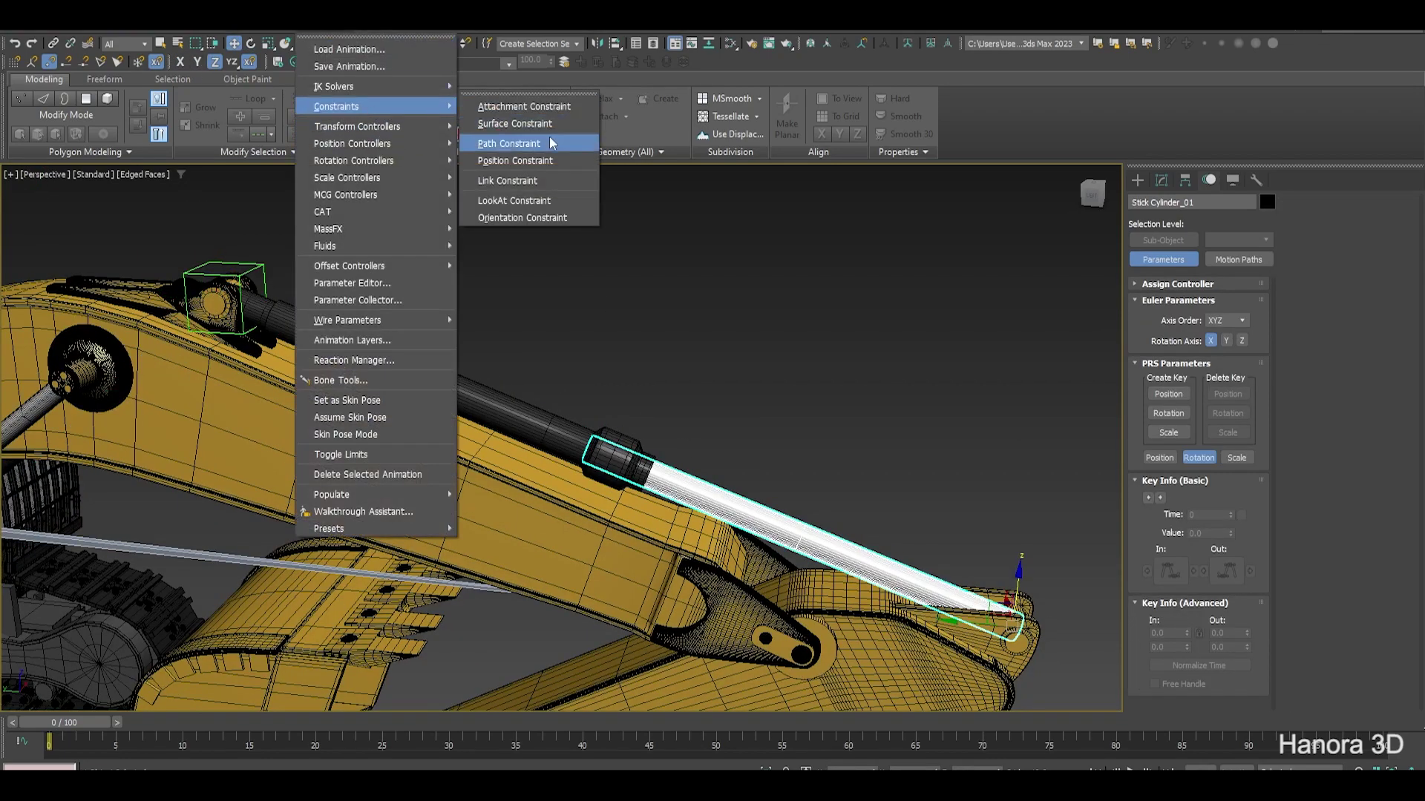
left_click(532, 209)
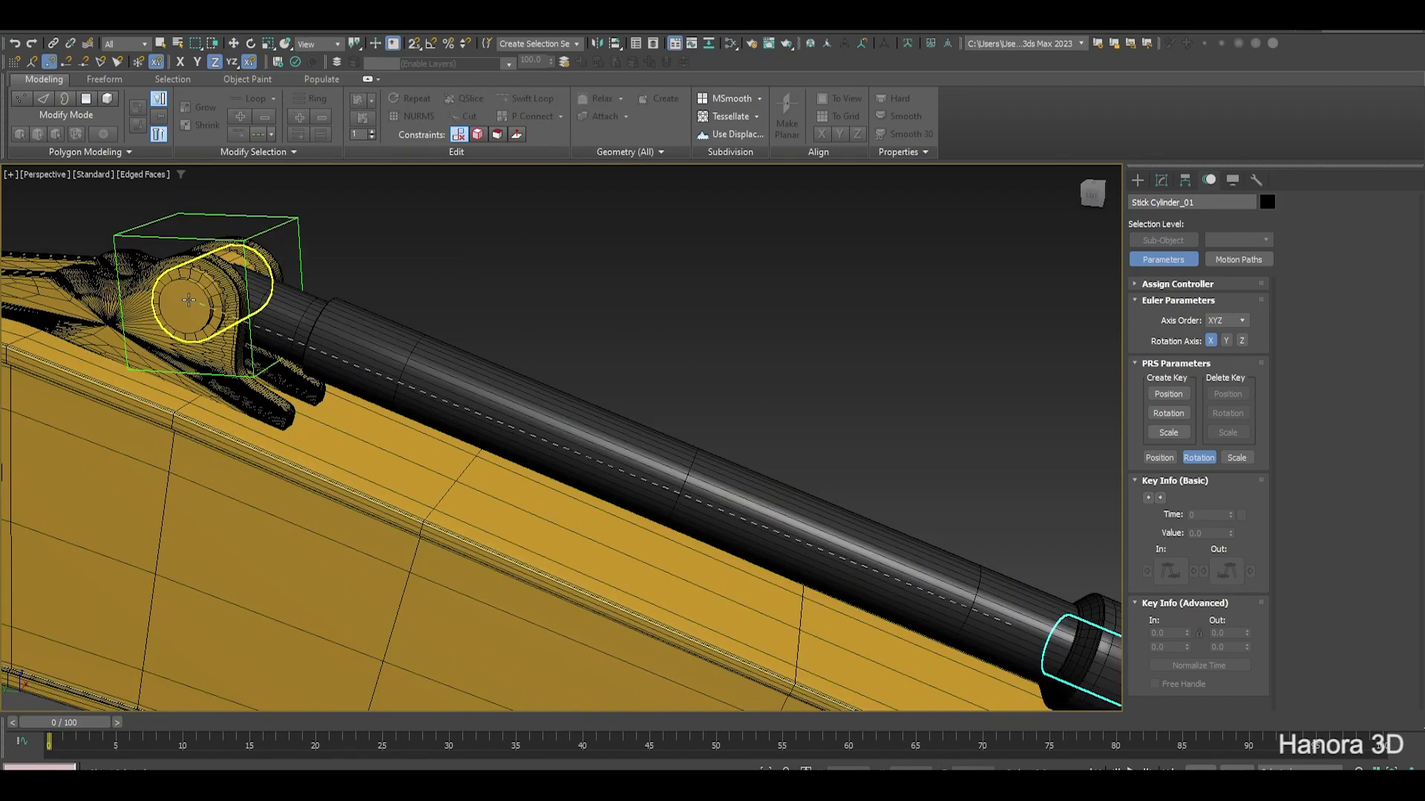
left_click(188, 299)
scroll(189, 300, "down", 10)
scroll(534, 416, "up", 12)
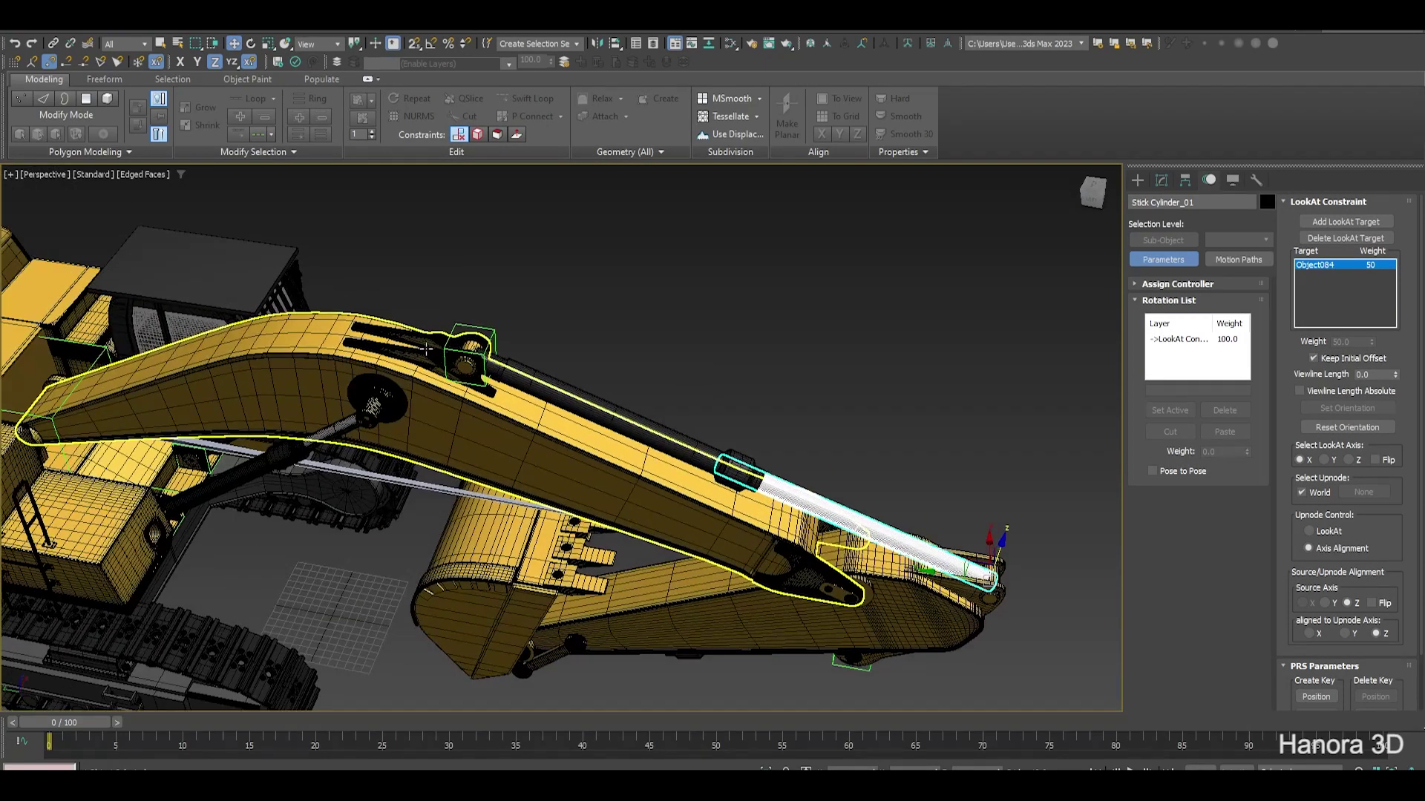
left_click(534, 416)
middle_click_drag(534, 416, 164, 115, "alt")
Select the rod Stick Cylinder_01, then Dummy001 in Move mode
left_click(53, 43)
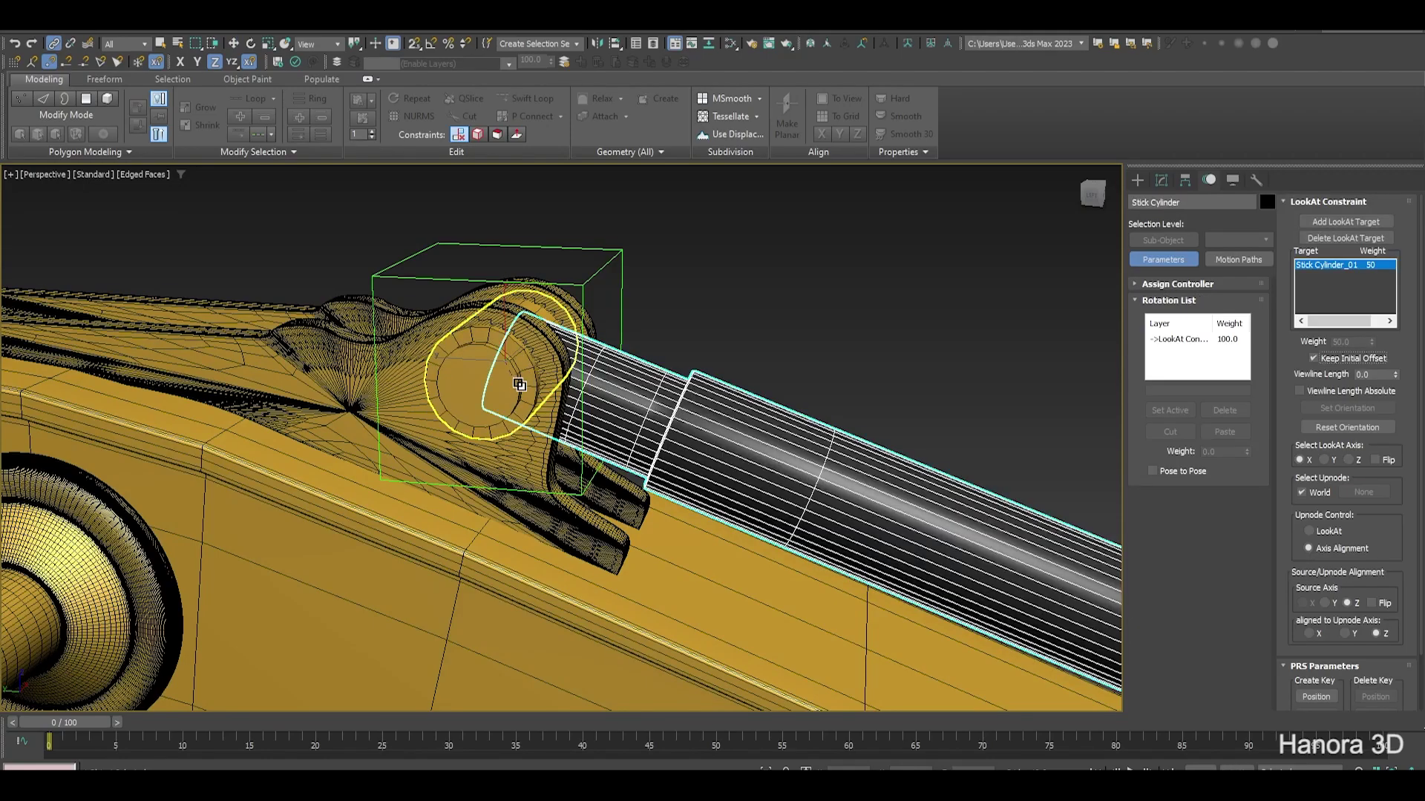
scroll(601, 258, "down", 5)
left_click(763, 557)
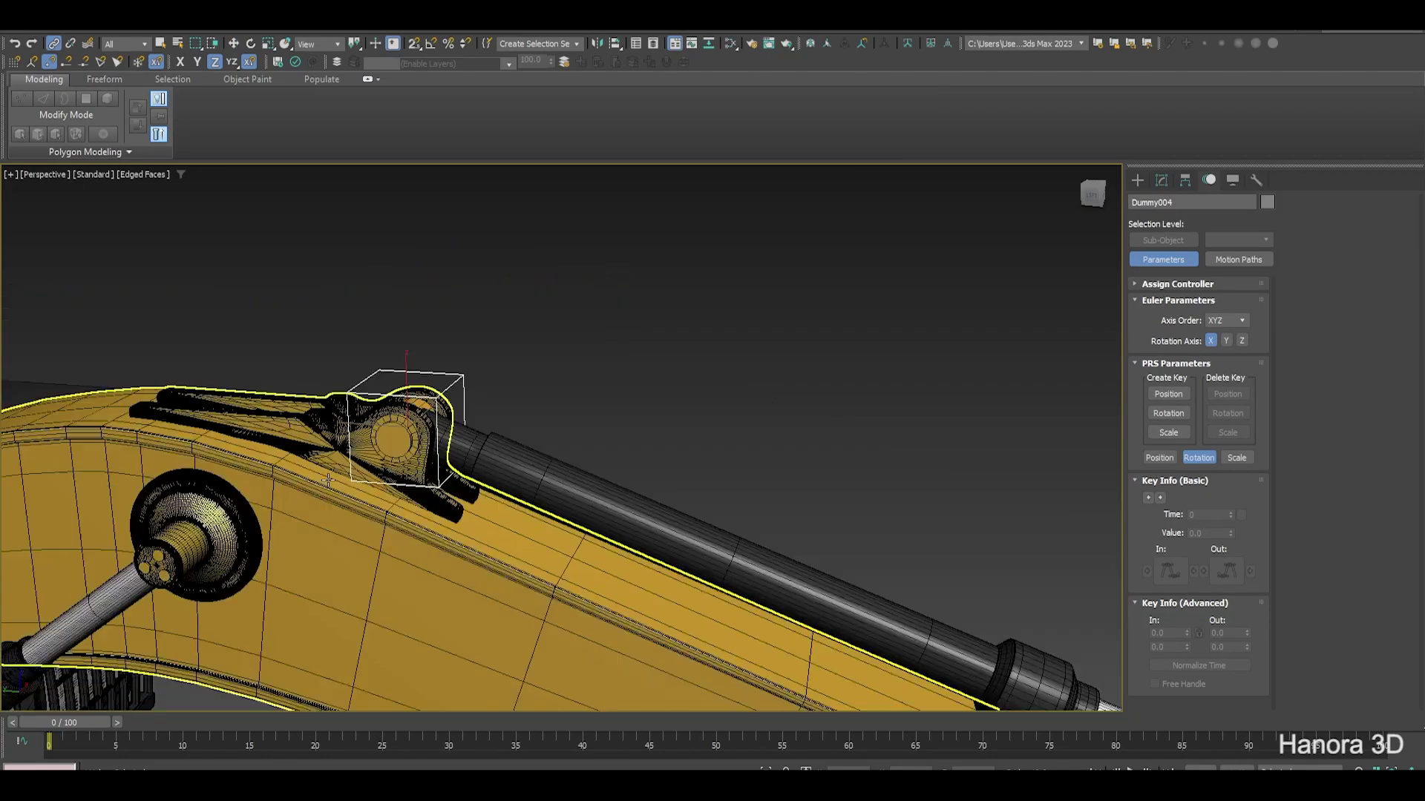
scroll(649, 496, "up", 8)
scroll(649, 495, "down", 6)
left_click(293, 586)
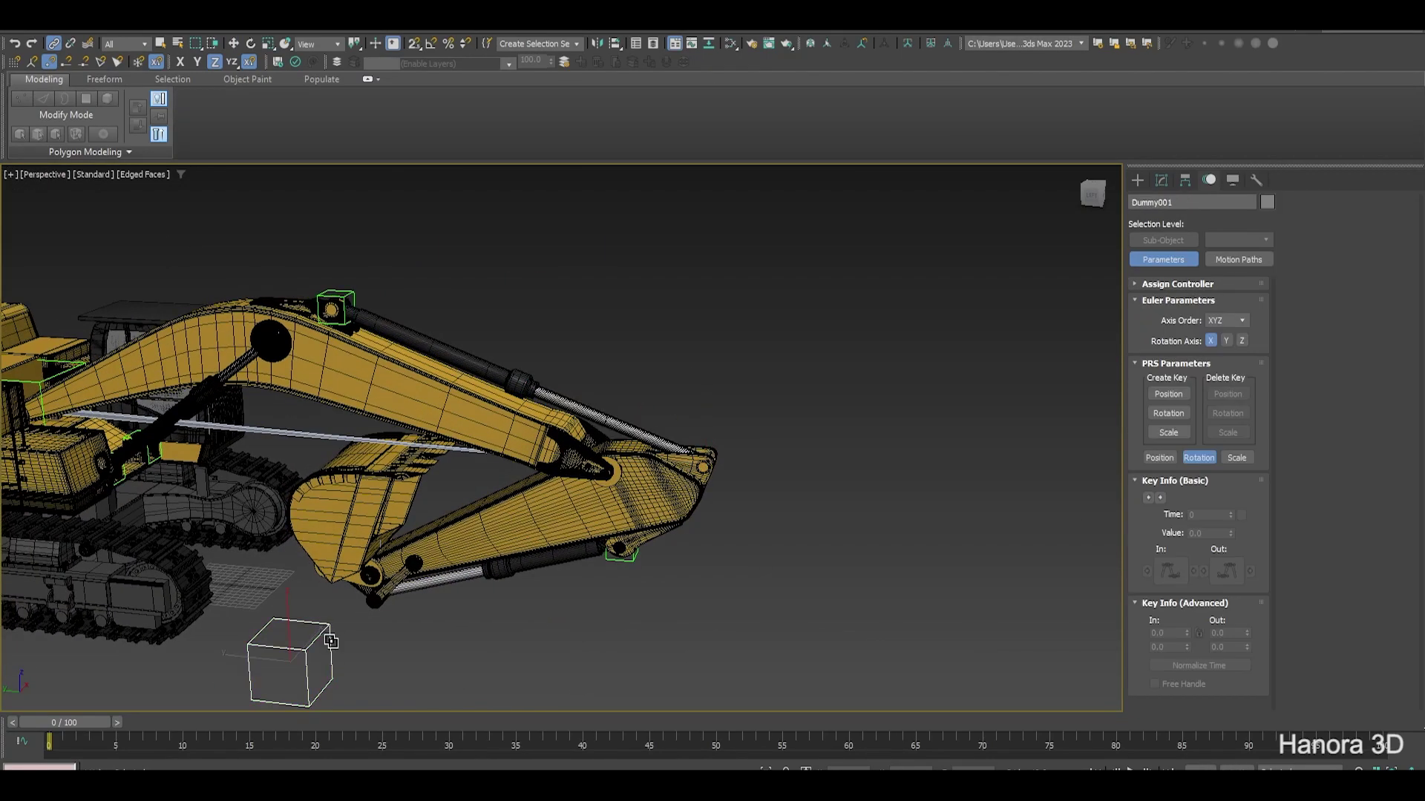
key("w")
scroll(297, 623, "up", 3)
scroll(711, 425, "up", 8)
Check pin Cylinder921 and the stick rod, then move Dummy001 to swing the arm and bucket
left_click(786, 408)
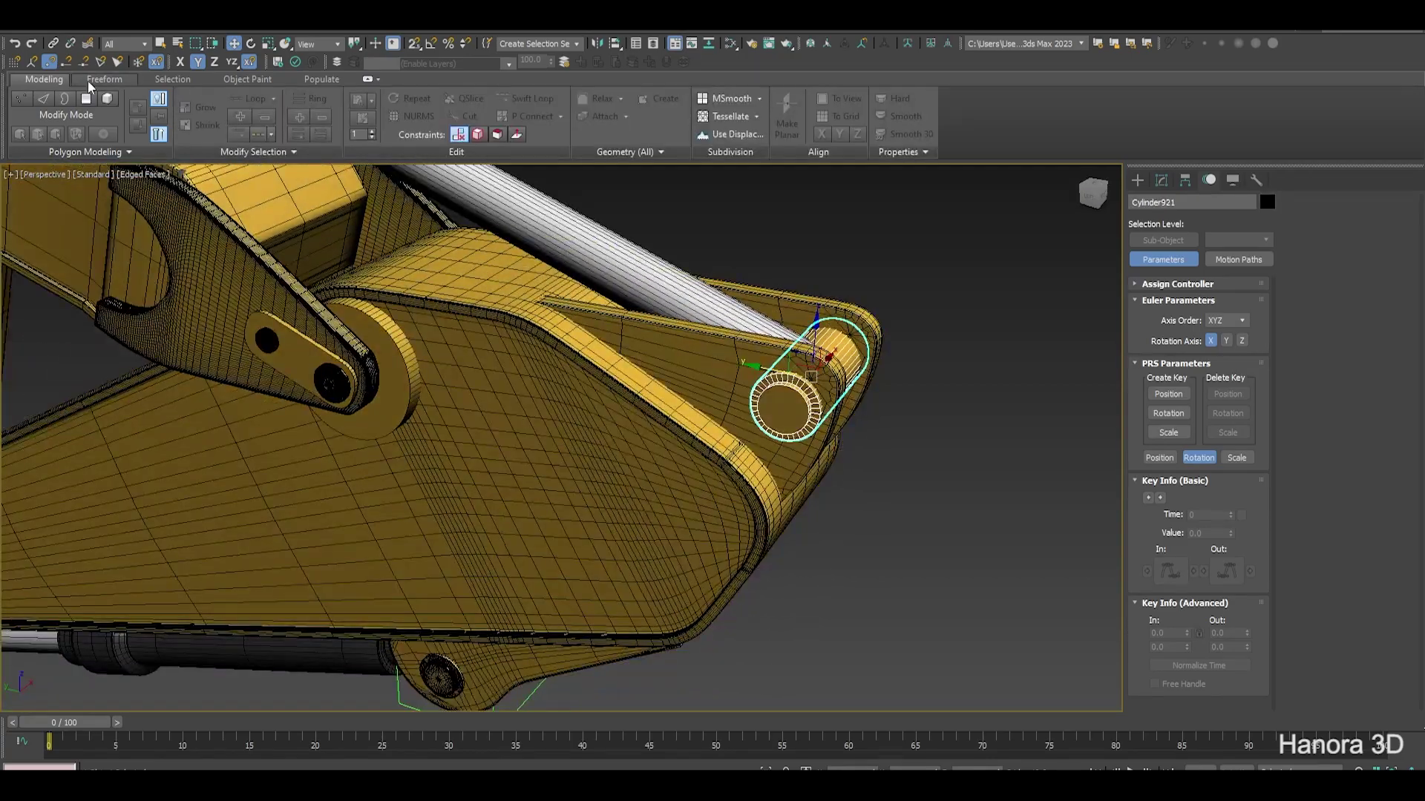
scroll(798, 405, "down", 5)
scroll(667, 416, "up", 5)
left_click(475, 297)
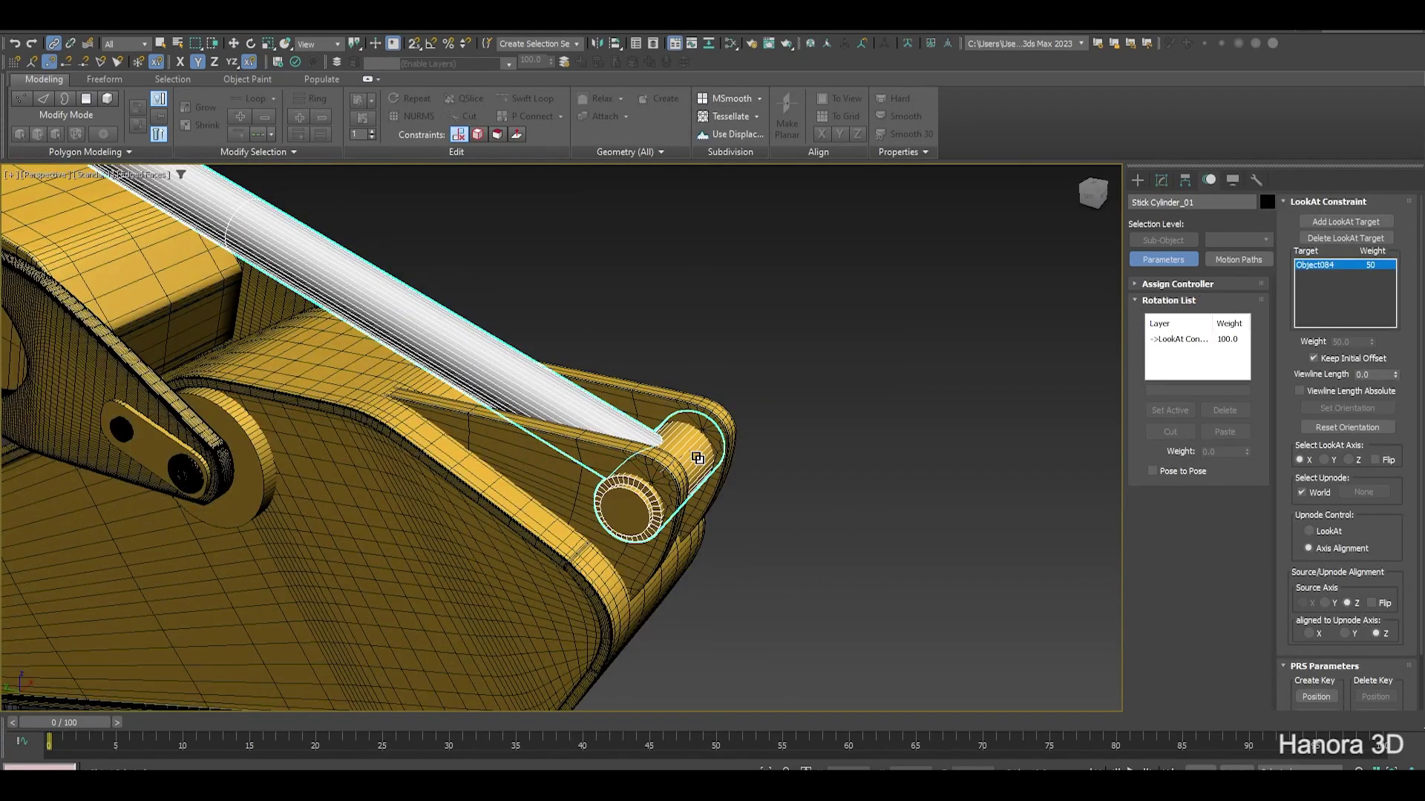
left_click(631, 512)
scroll(480, 579, "down", 5)
scroll(719, 540, "up", 6)
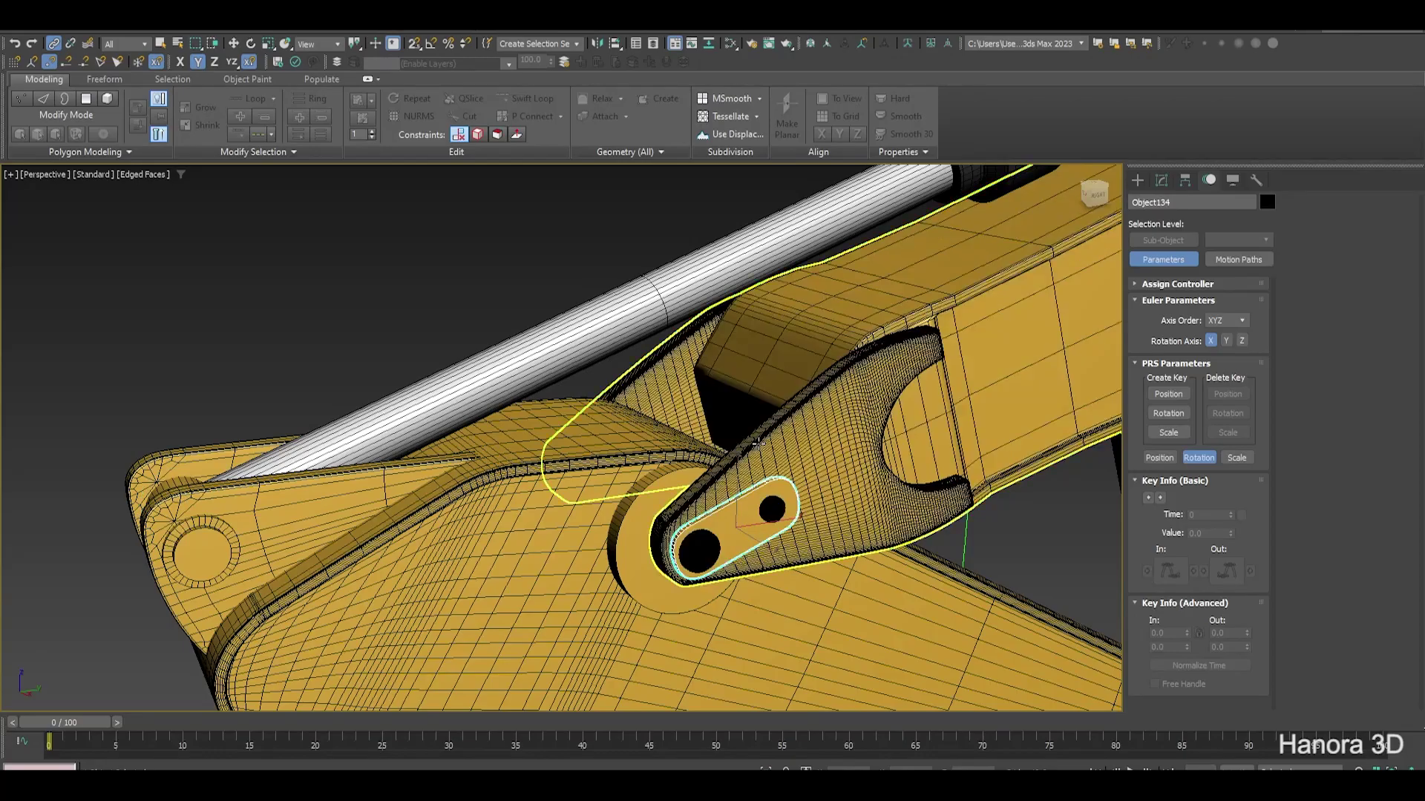
scroll(758, 443, "down", 8)
left_click(334, 582)
mouse_move(399, 568)
middle_mouse_down("alt")
mouse_move(638, 529)
mouse_move(668, 564)
middle_mouse_up("alt")
left_click_drag(653, 659, 578, 653)
LookAt-constrain Boom Cylinder_Right to aim at its rod Boom Cylinder_Right_01
scroll(606, 469, "up", 2)
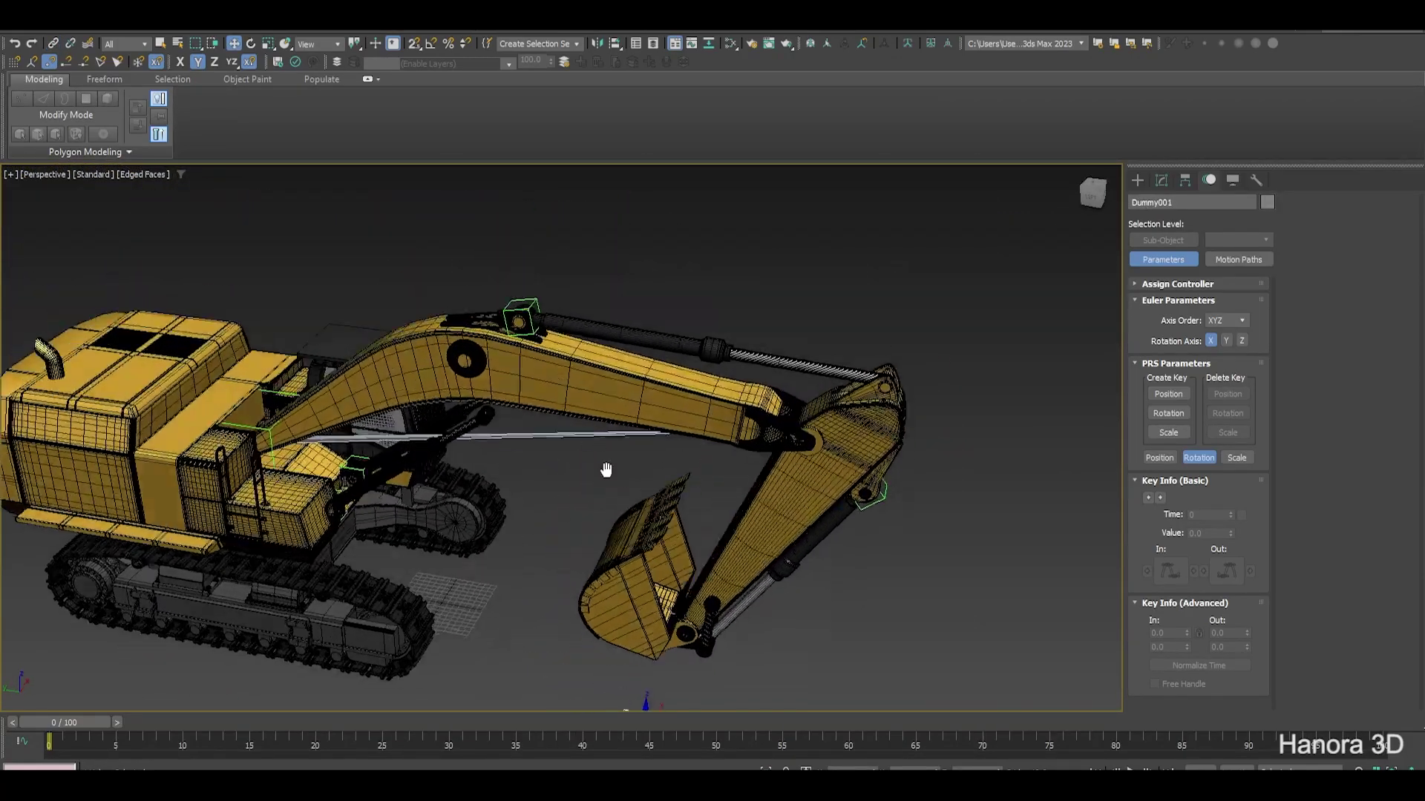
scroll(536, 316, "up", 5)
left_click(445, 320)
scroll(424, 399, "up", 2)
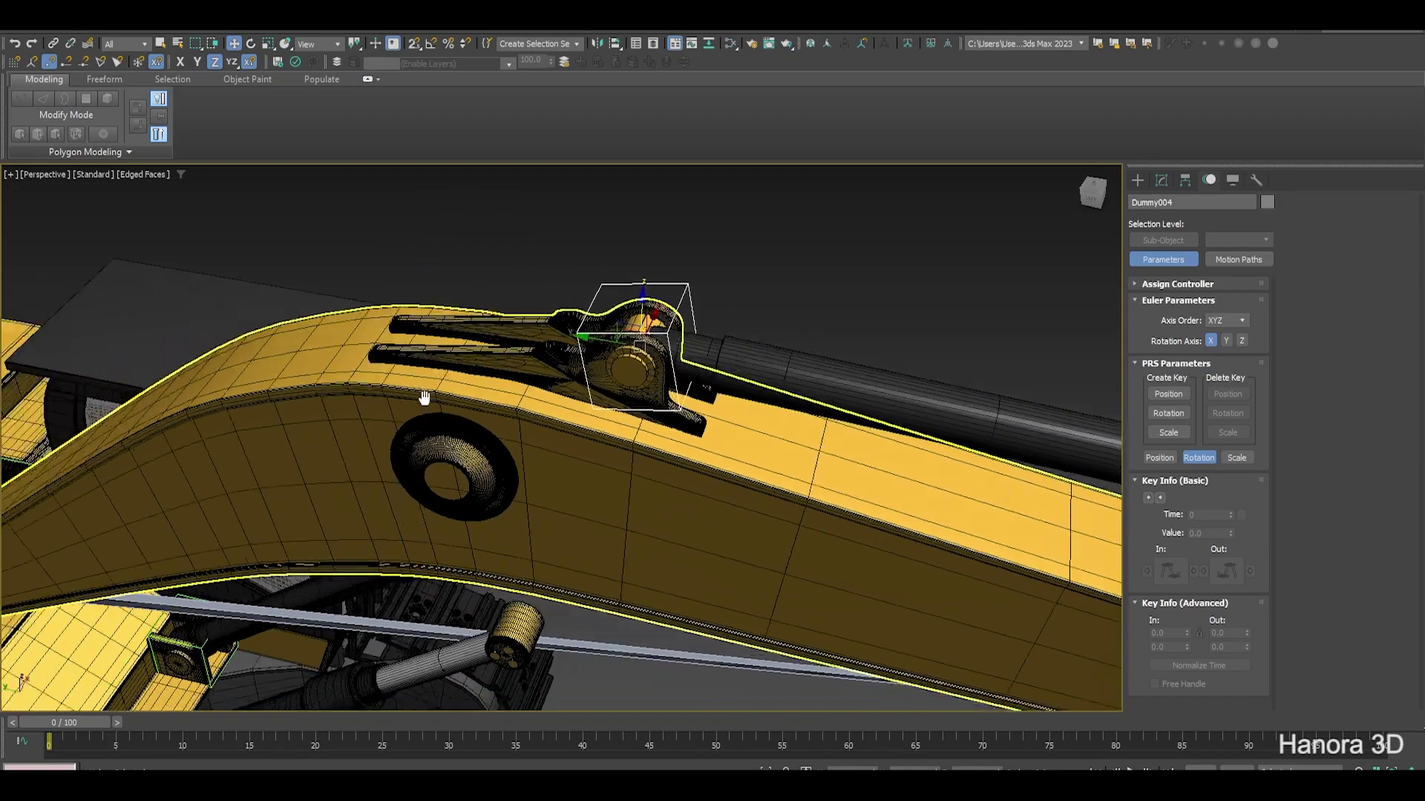
middle_click_drag(425, 399, 882, 568)
scroll(519, 445, "up", 3)
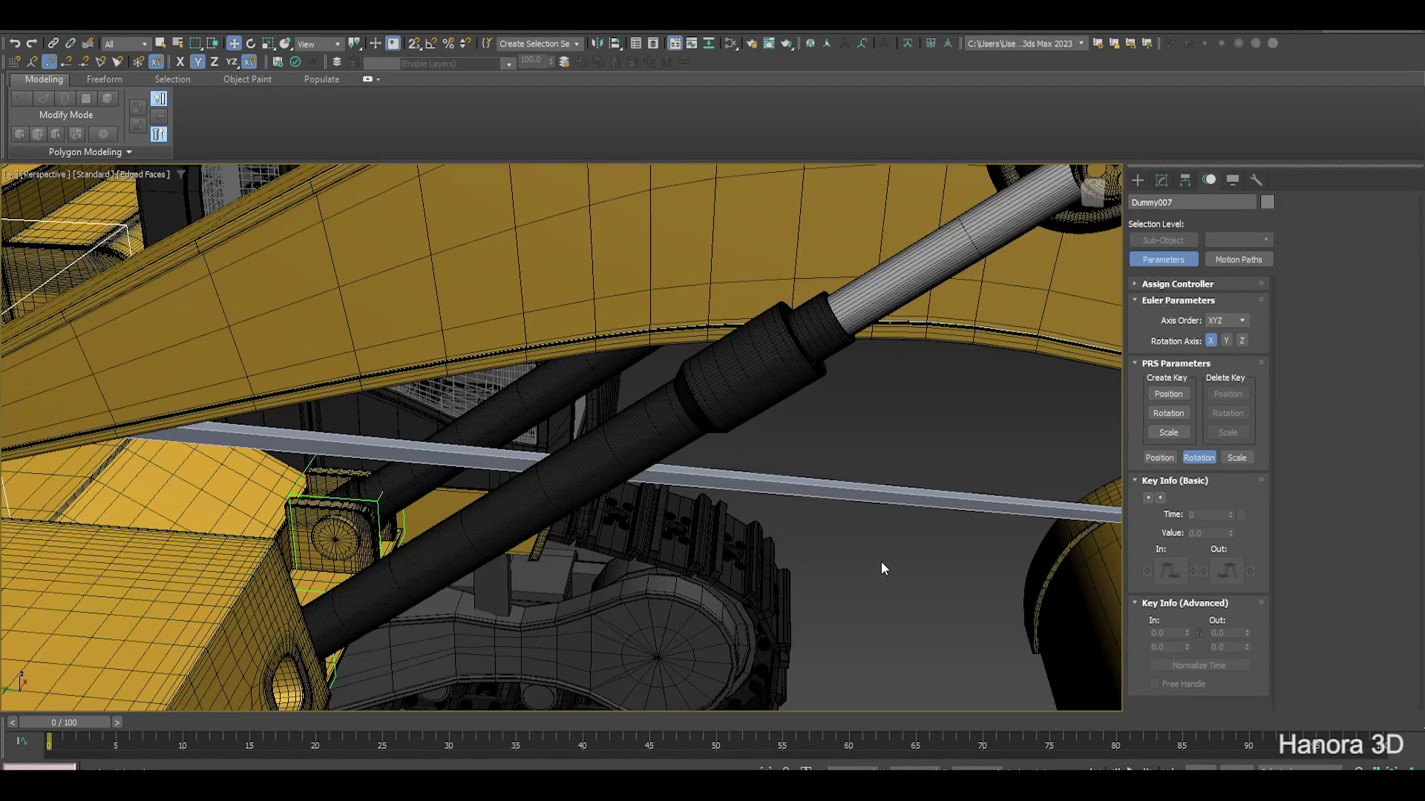
left_click(635, 429)
left_click(328, 30)
mouse_move(336, 105)
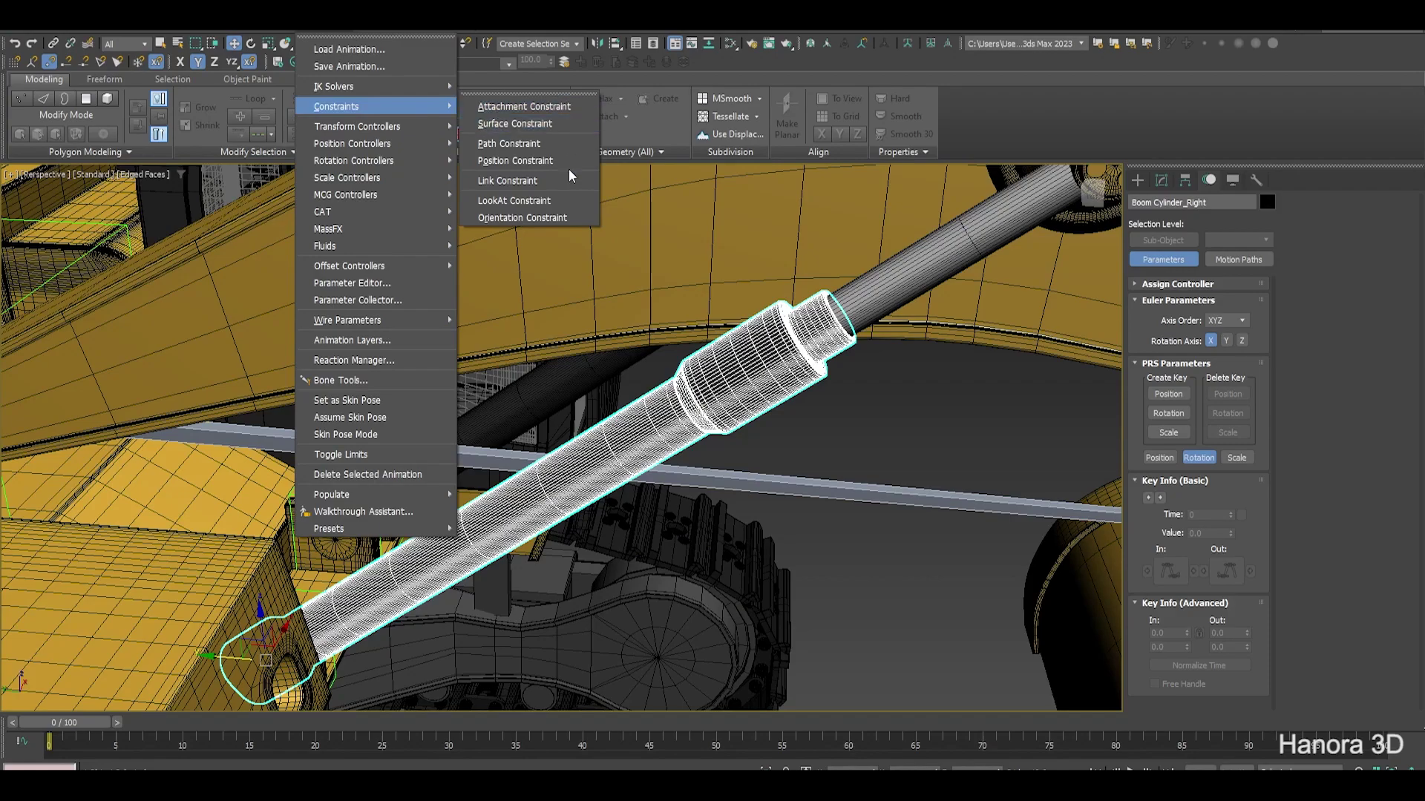
left_click(553, 206)
left_click(334, 534)
left_click(1161, 180)
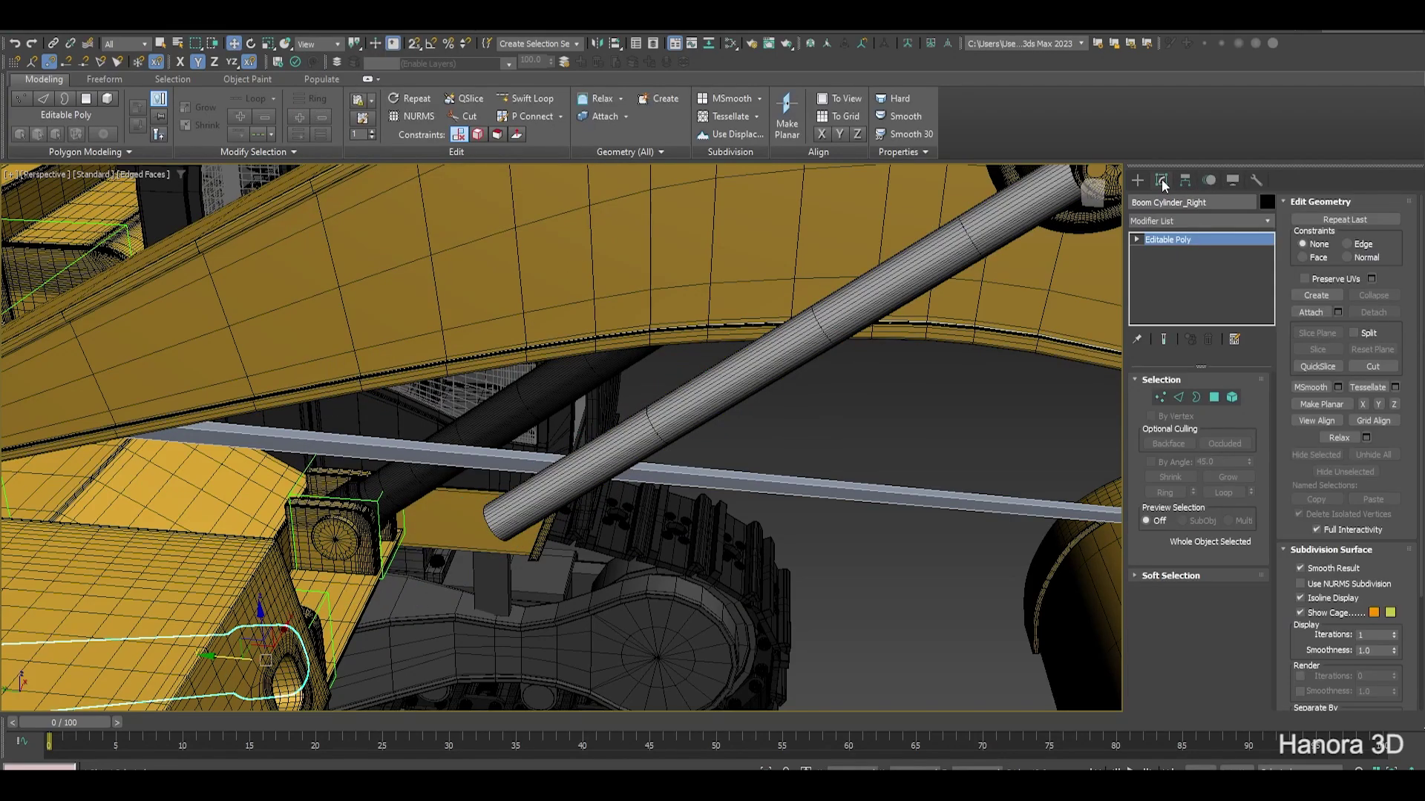
left_click(1209, 181)
left_click(1317, 357)
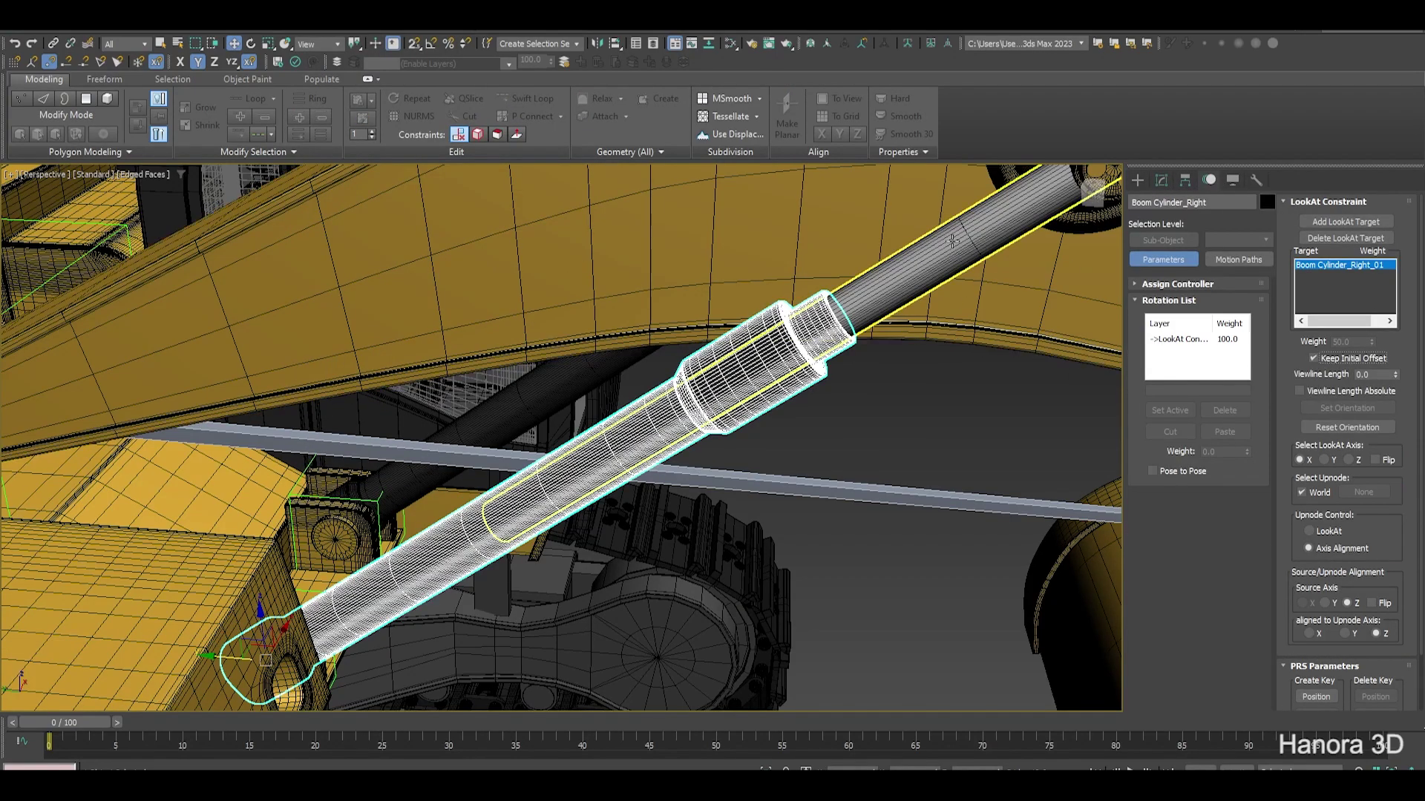
LookAt-constrain the rod Boom Cylinder_Right_01 to aim at bracket Object082
left_click(926, 284)
left_click(341, 31)
mouse_move(336, 105)
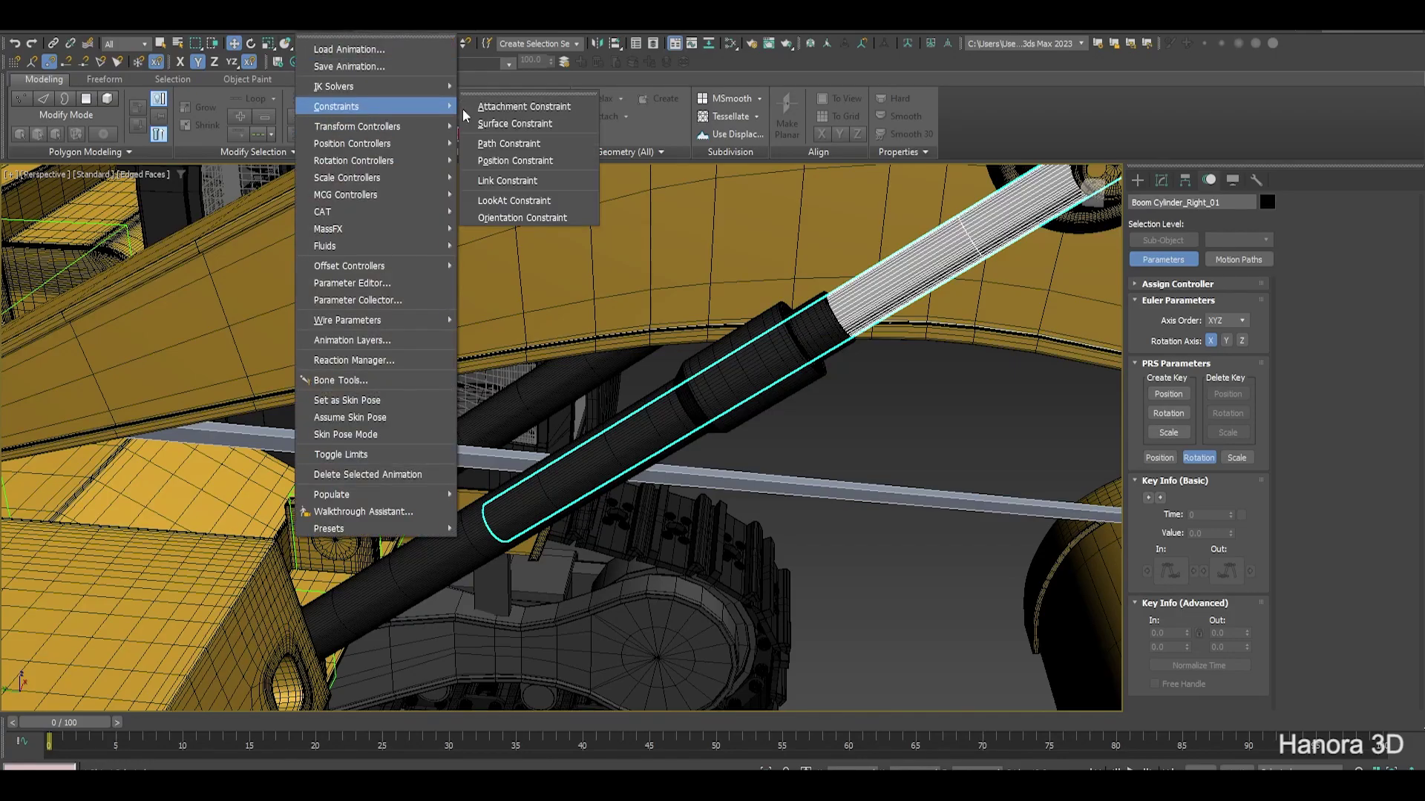
left_click(537, 209)
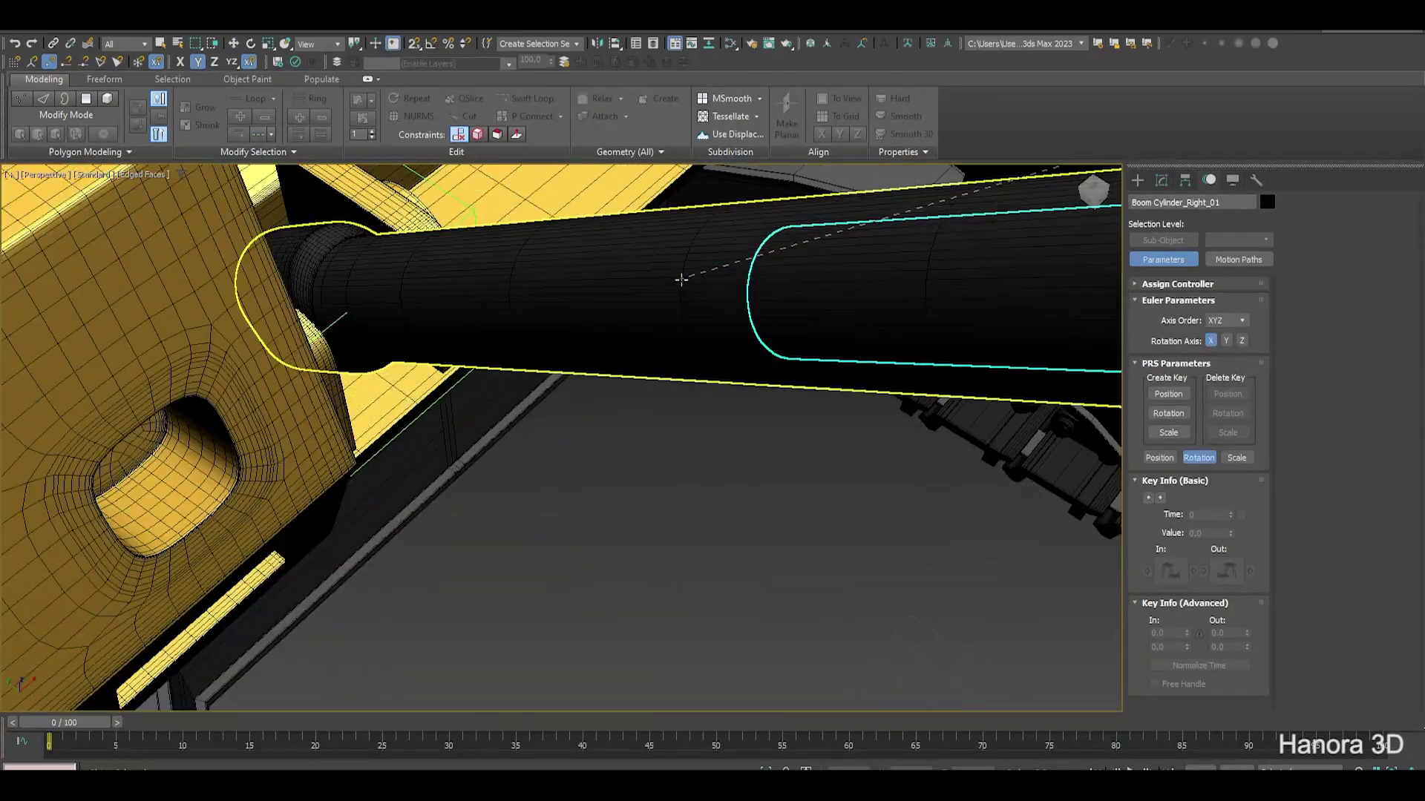
scroll(630, 296, "up", 10)
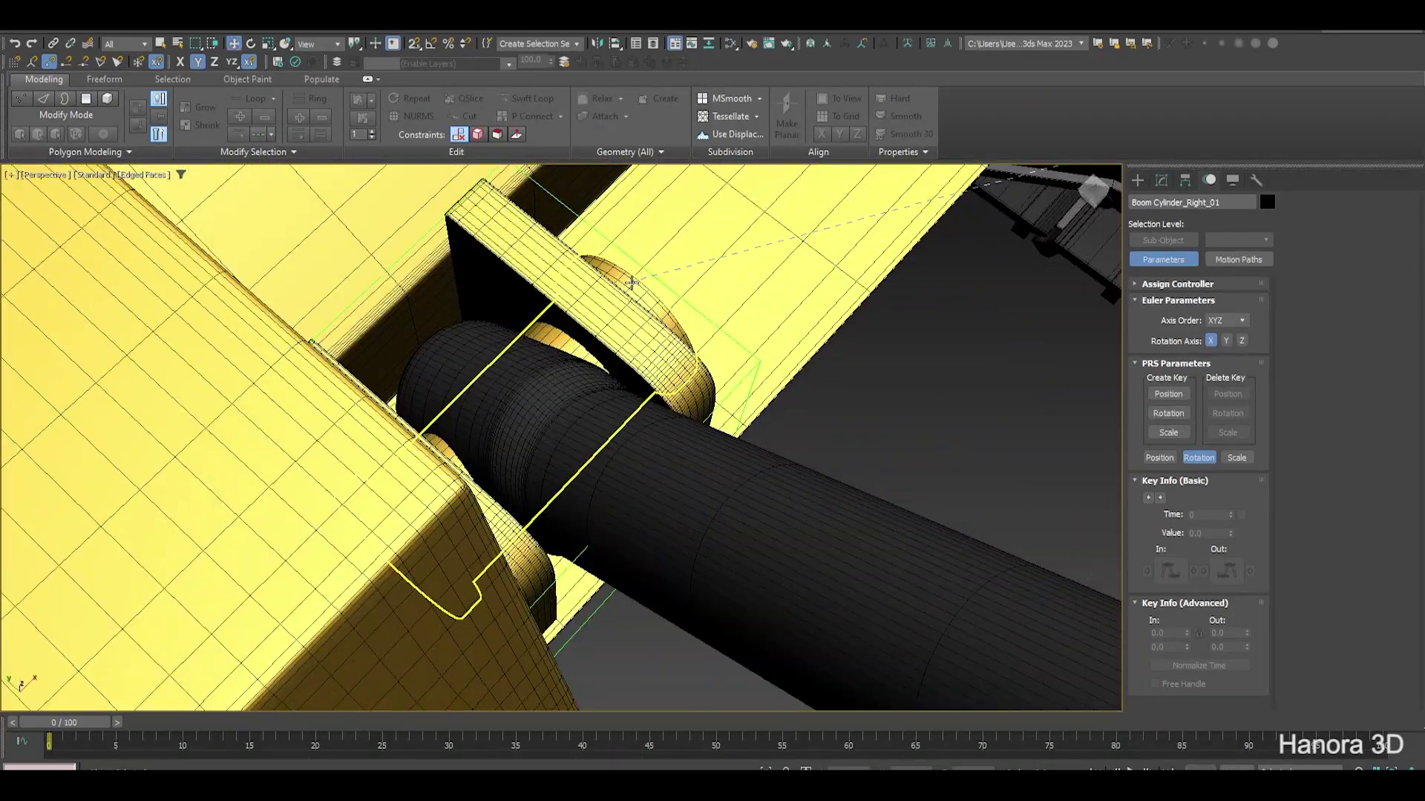
left_click(519, 415)
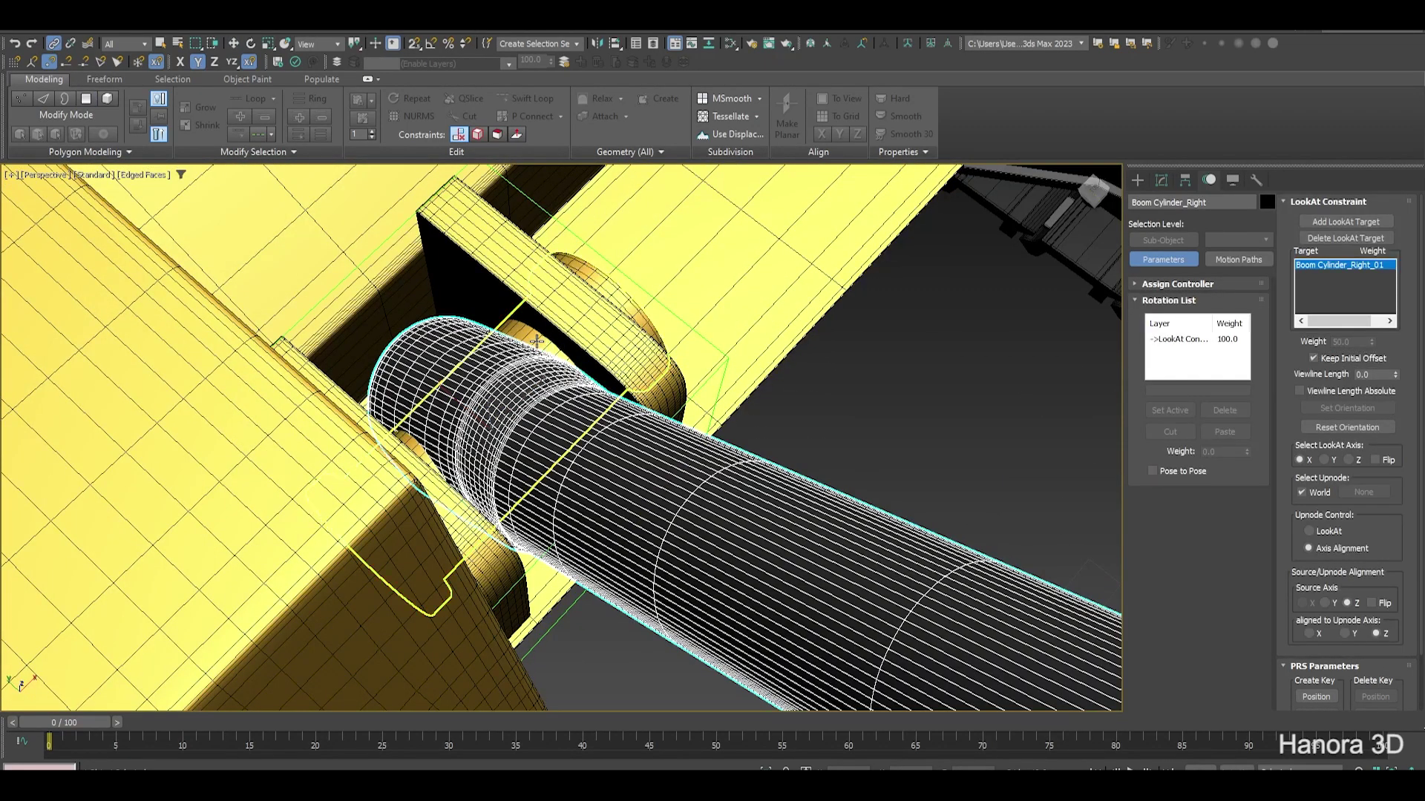
left_click(660, 305)
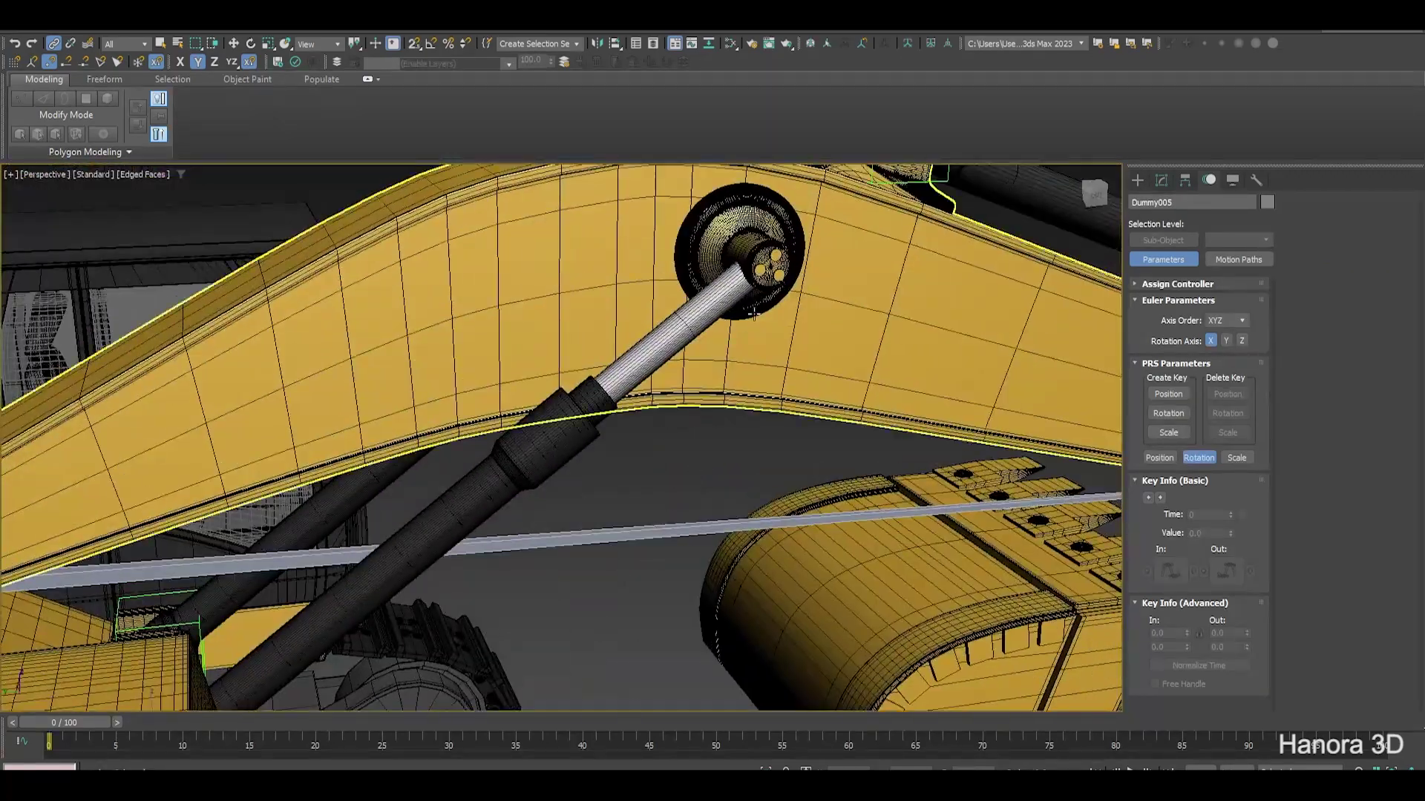
LookAt-constrain Boom Cylinder_Left to aim at its inner rod Boom Cylinder_Left_01
scroll(753, 313, "up", 5)
left_click(812, 282)
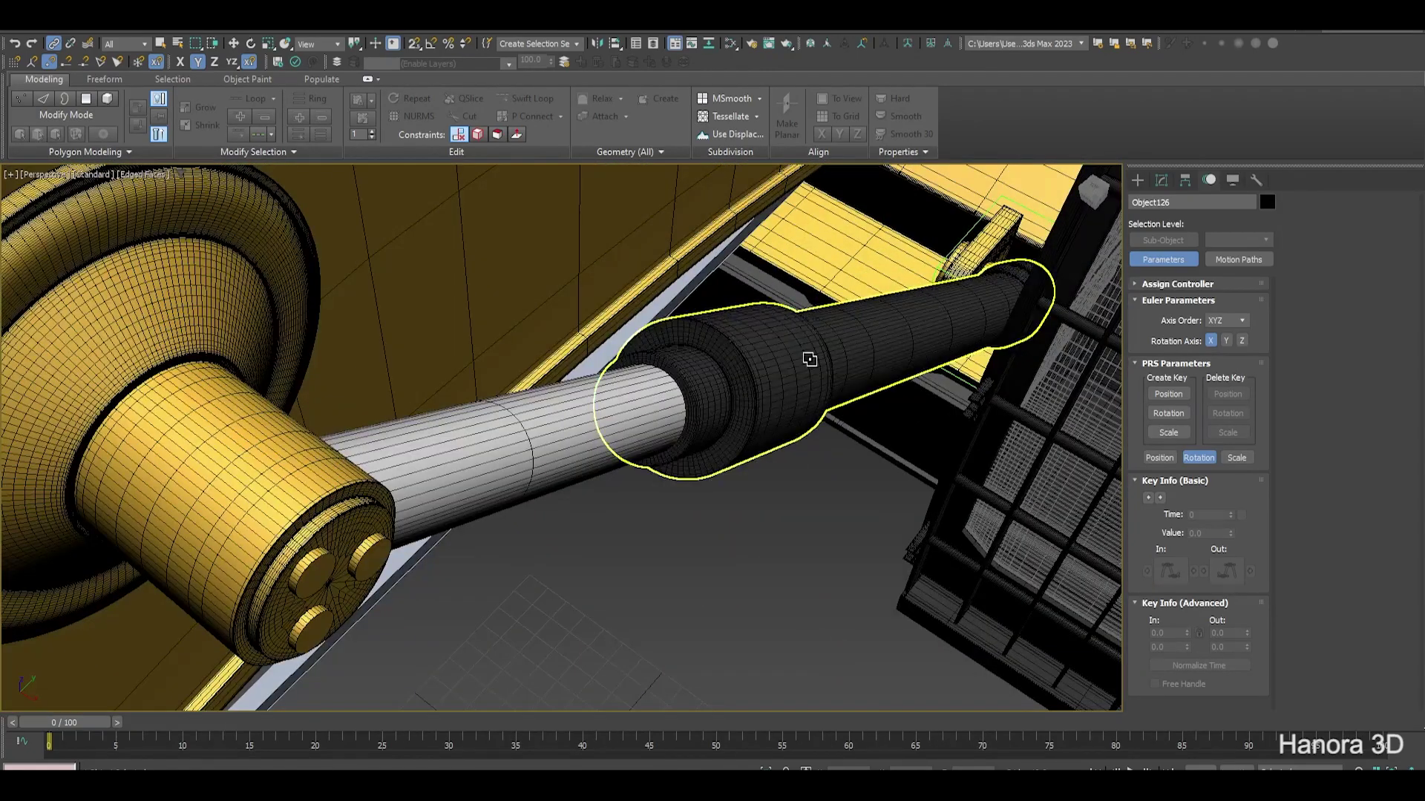
left_click(809, 359)
left_click(312, 23)
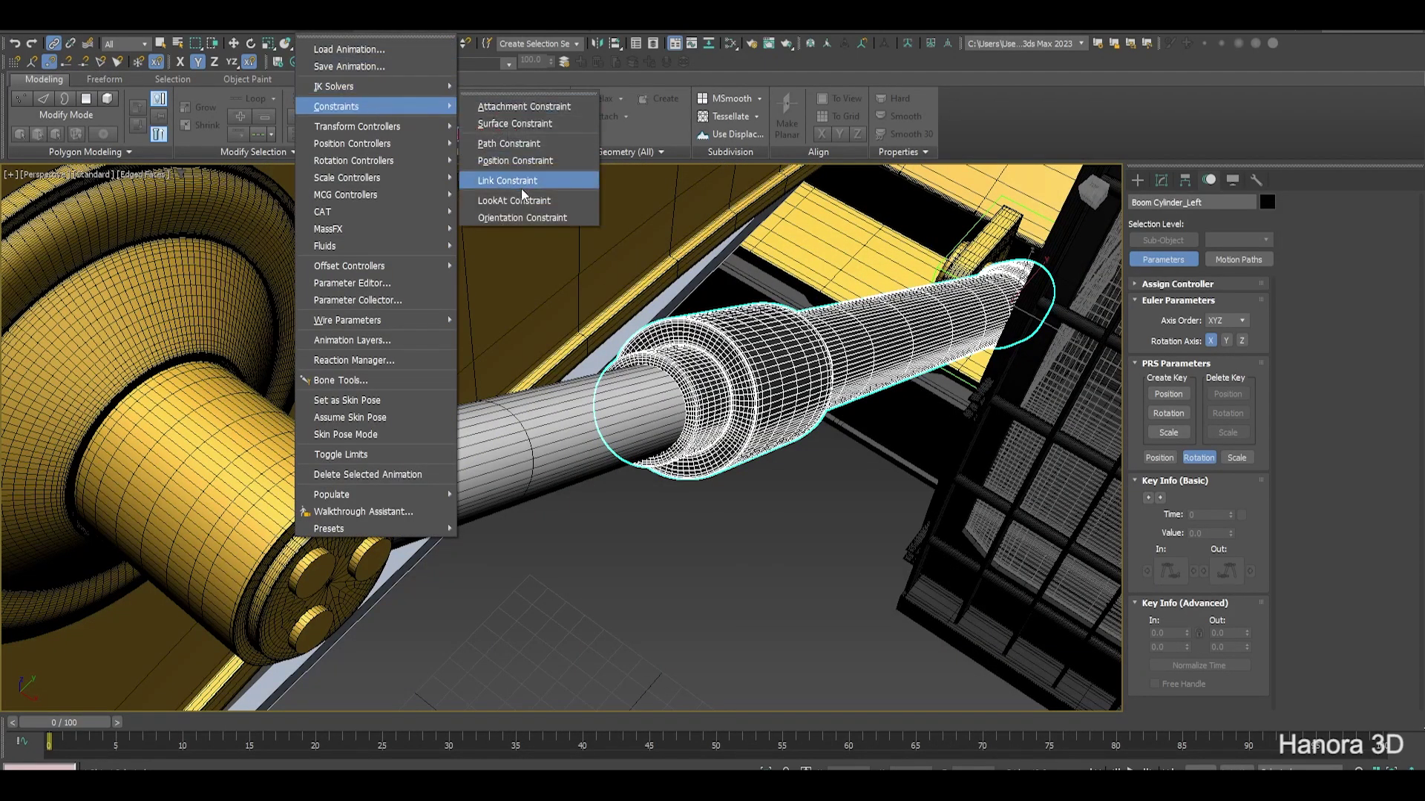
left_click(581, 190)
left_click(540, 429)
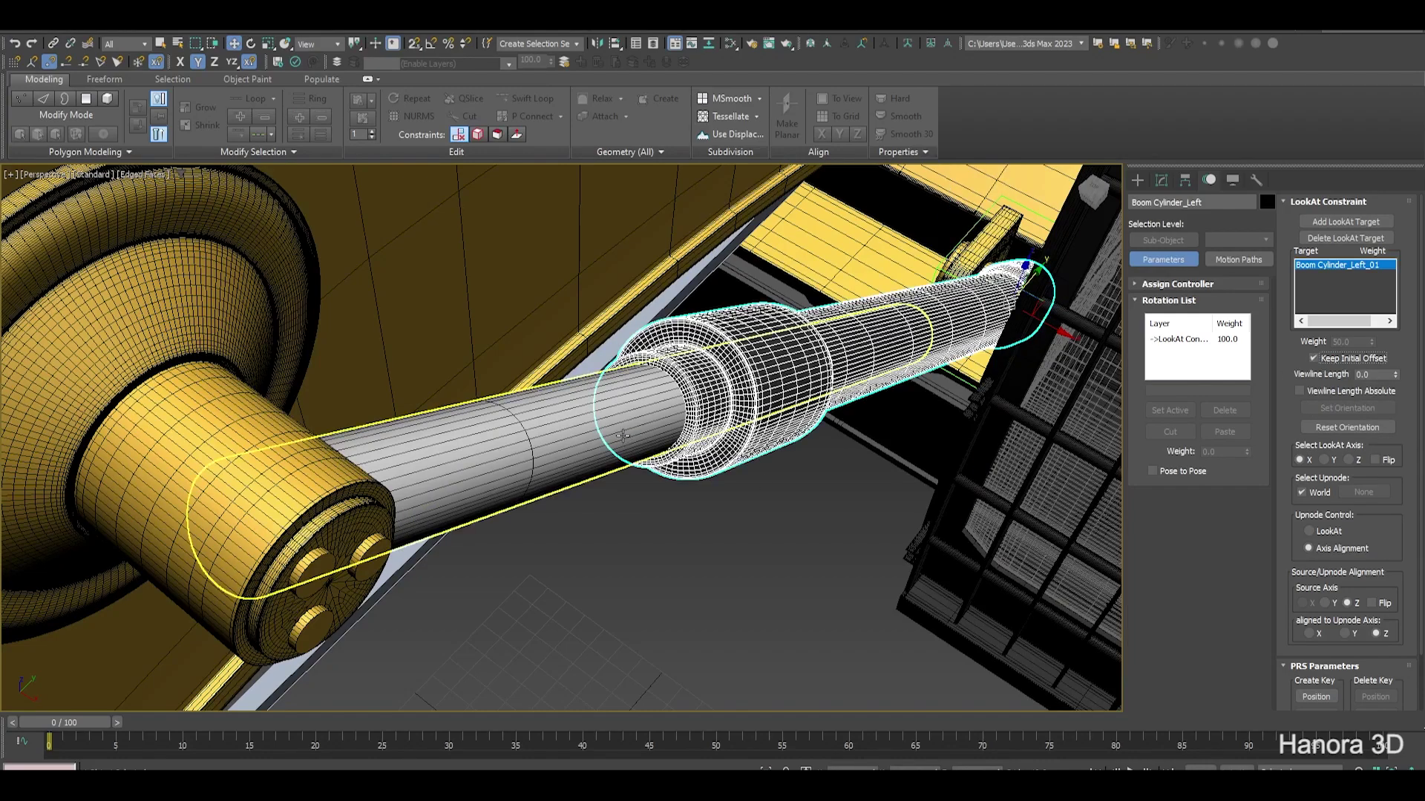
Aim Boom Cylinder_Left_01 at bracket Object083 with Keep Initial Offset, then check the bracket
left_click(638, 404)
left_click(326, 26)
mouse_move(336, 105)
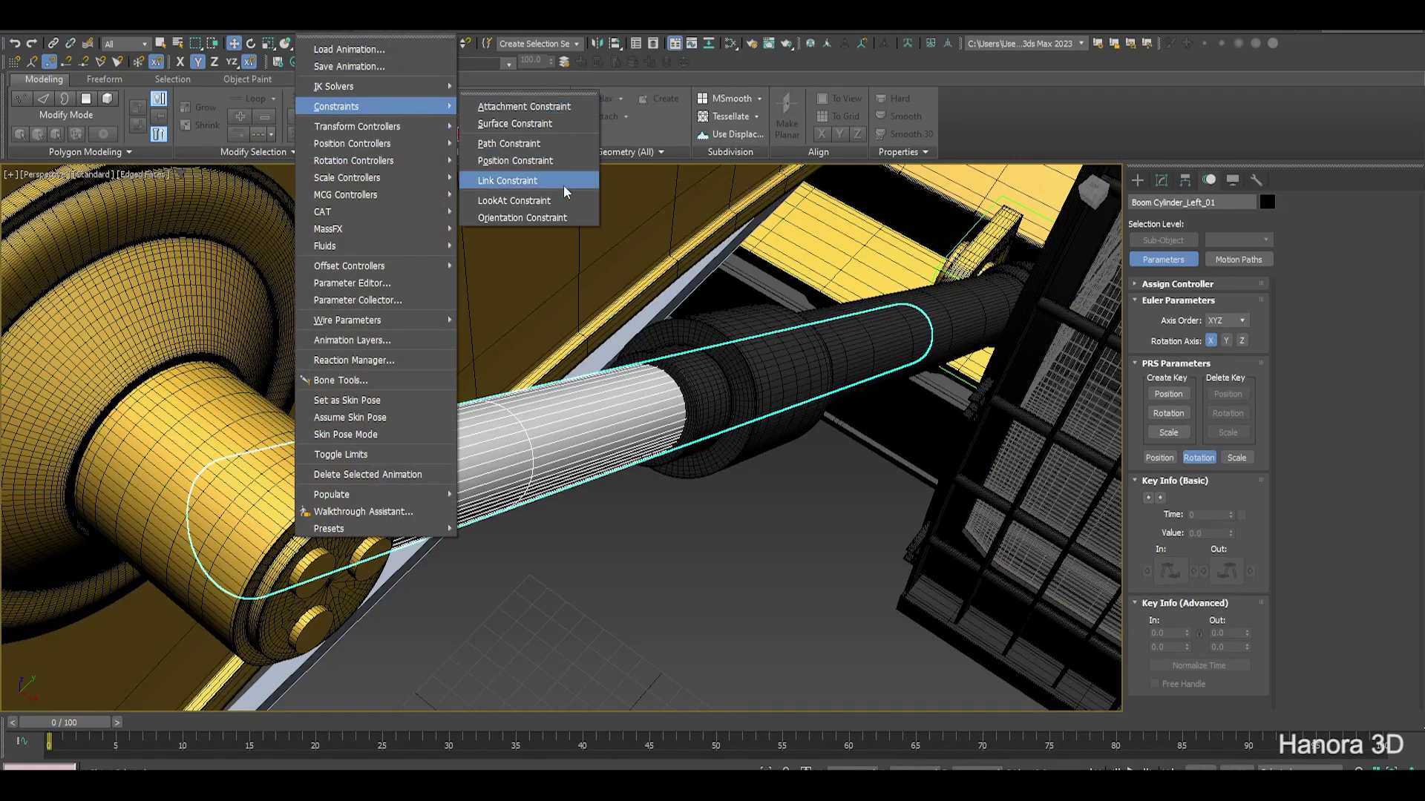
left_click(553, 201)
left_click(1023, 279)
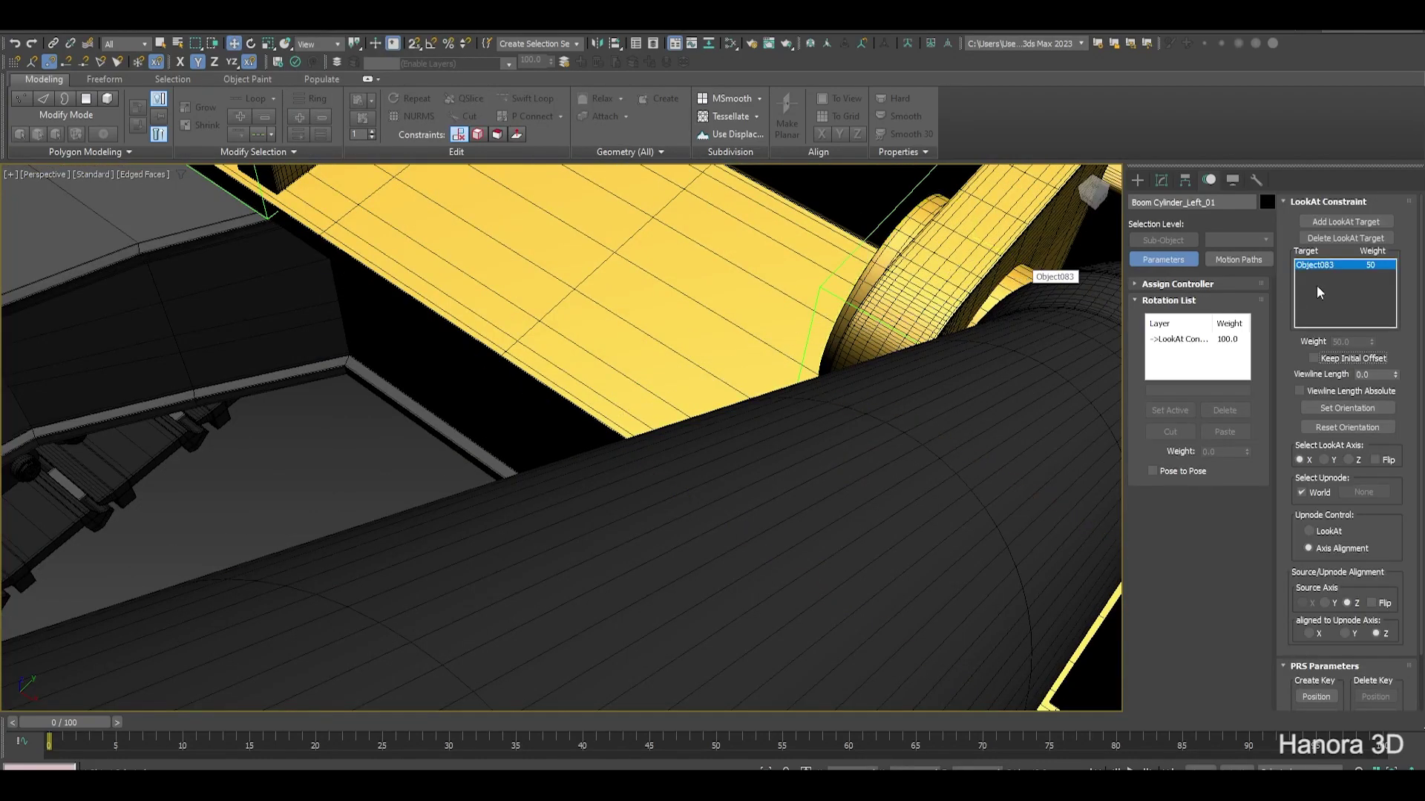
left_click(1343, 361)
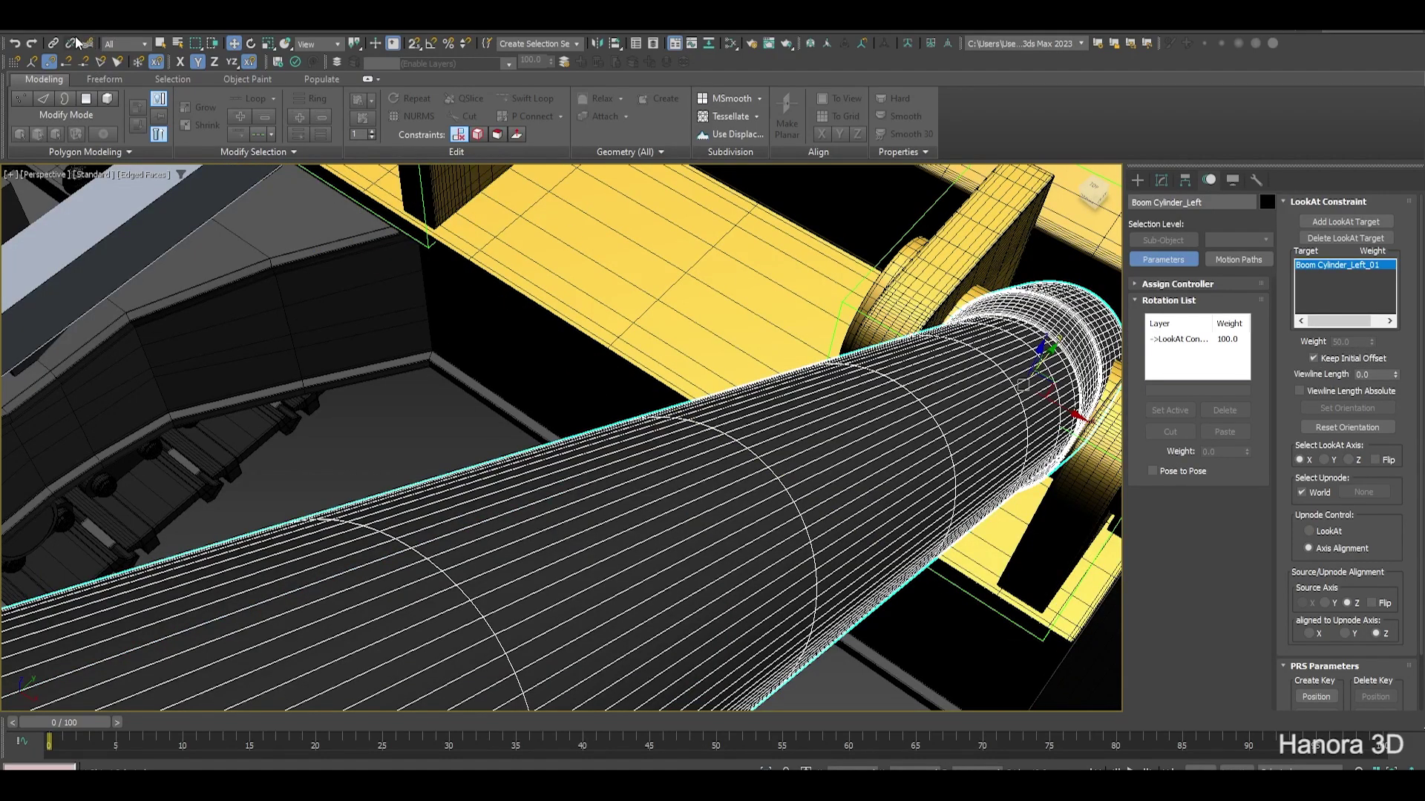
middle_click_drag(1085, 391, 957, 431, "alt")
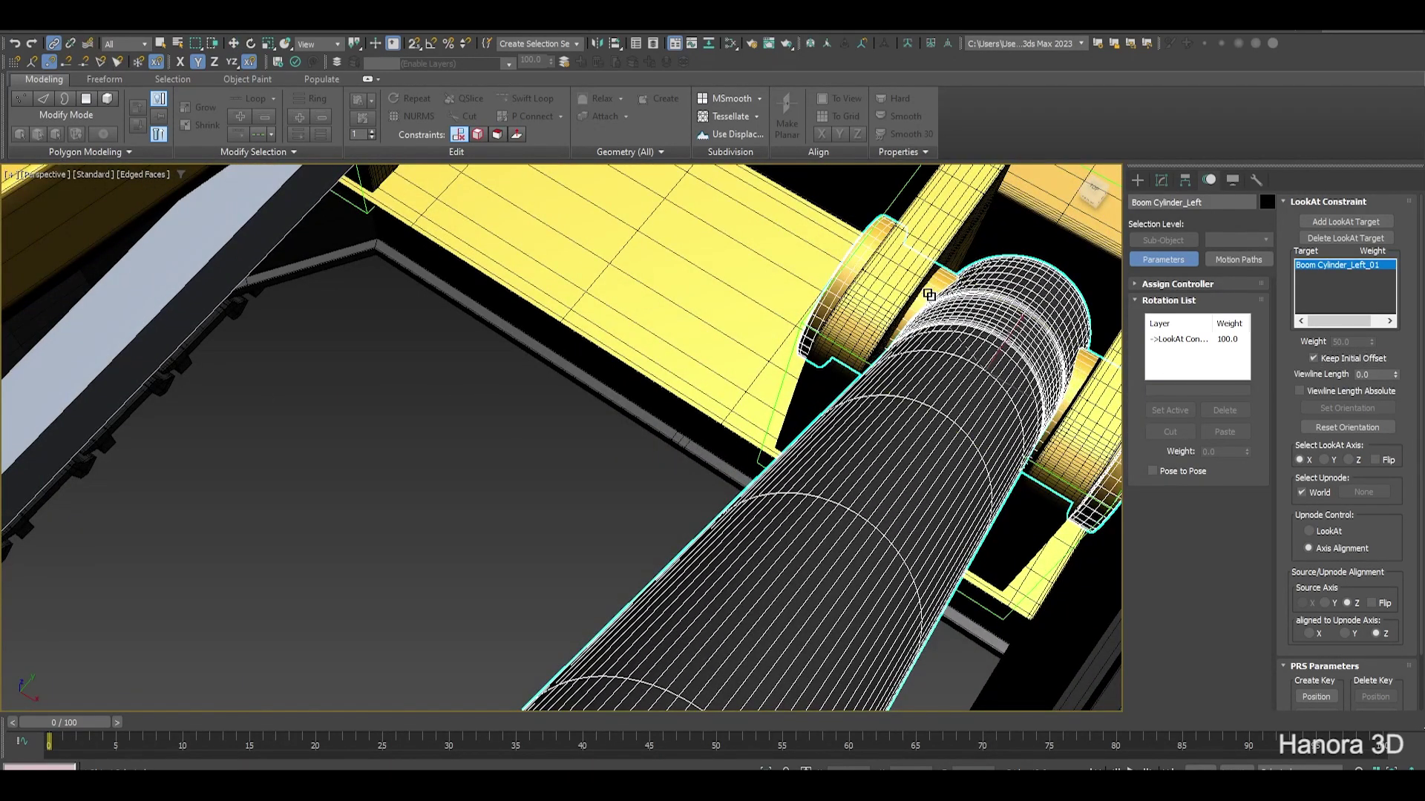
left_click(792, 361)
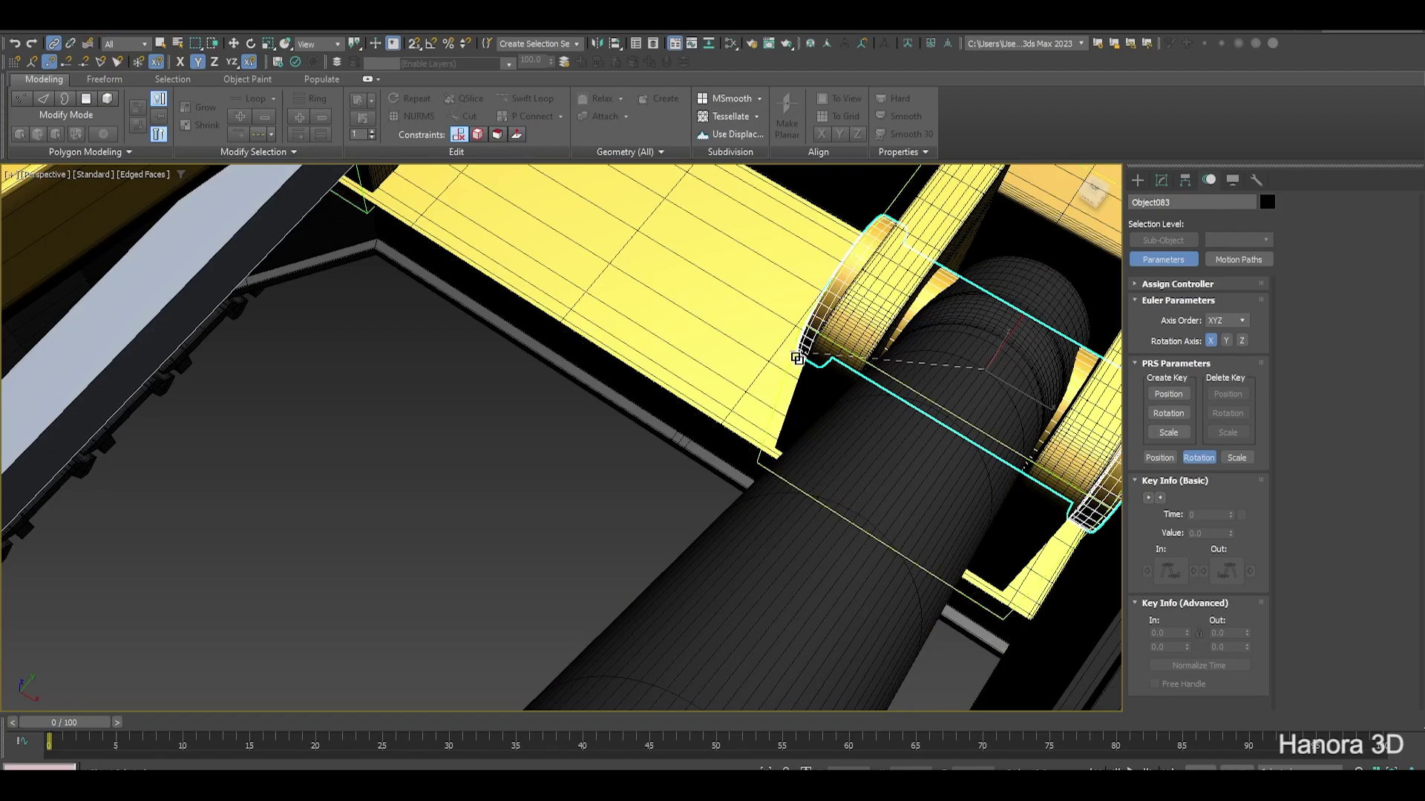
middle_click_drag(791, 357, 719, 568, "alt")
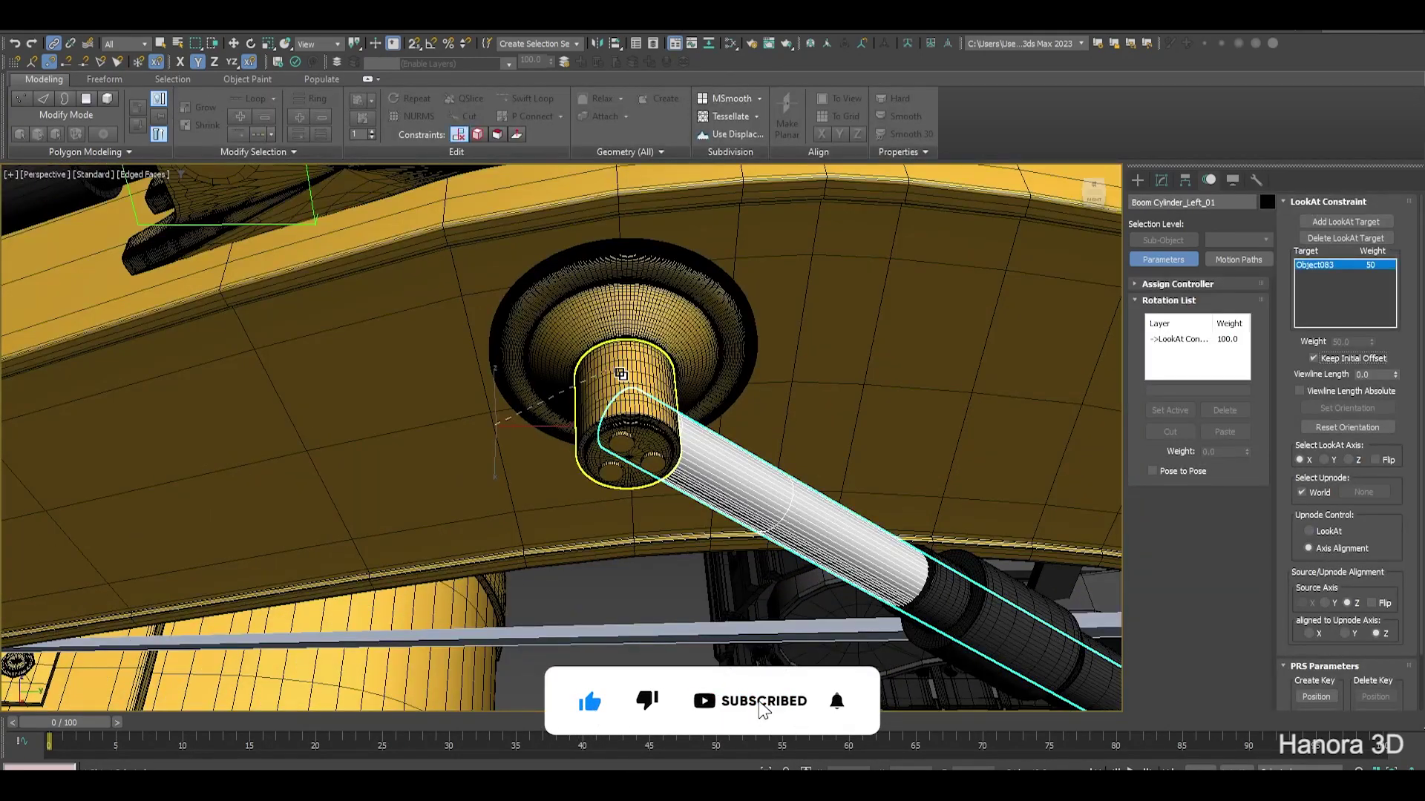
Move controller Dummy001 to test that the stick and bucket follow
left_click(1161, 181)
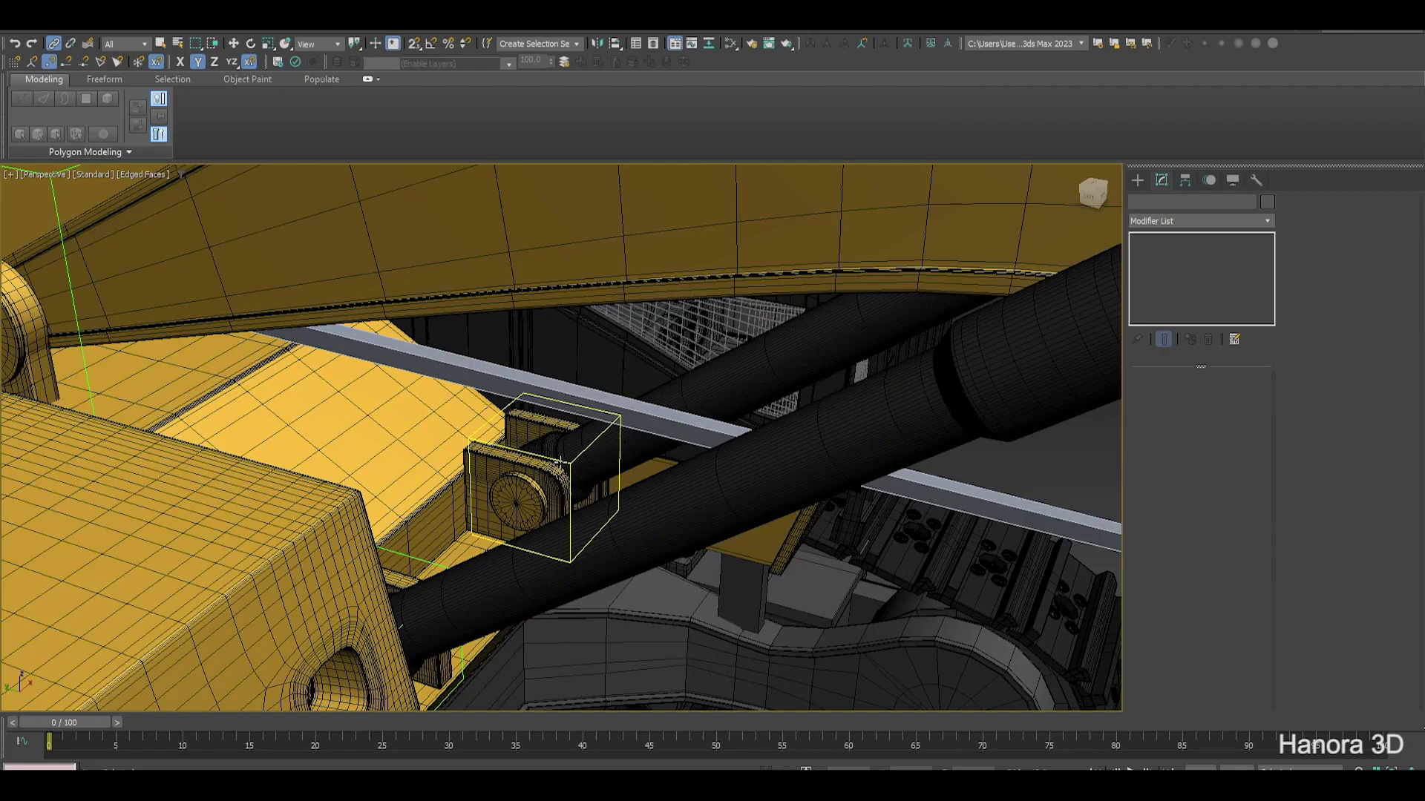
left_click(558, 462)
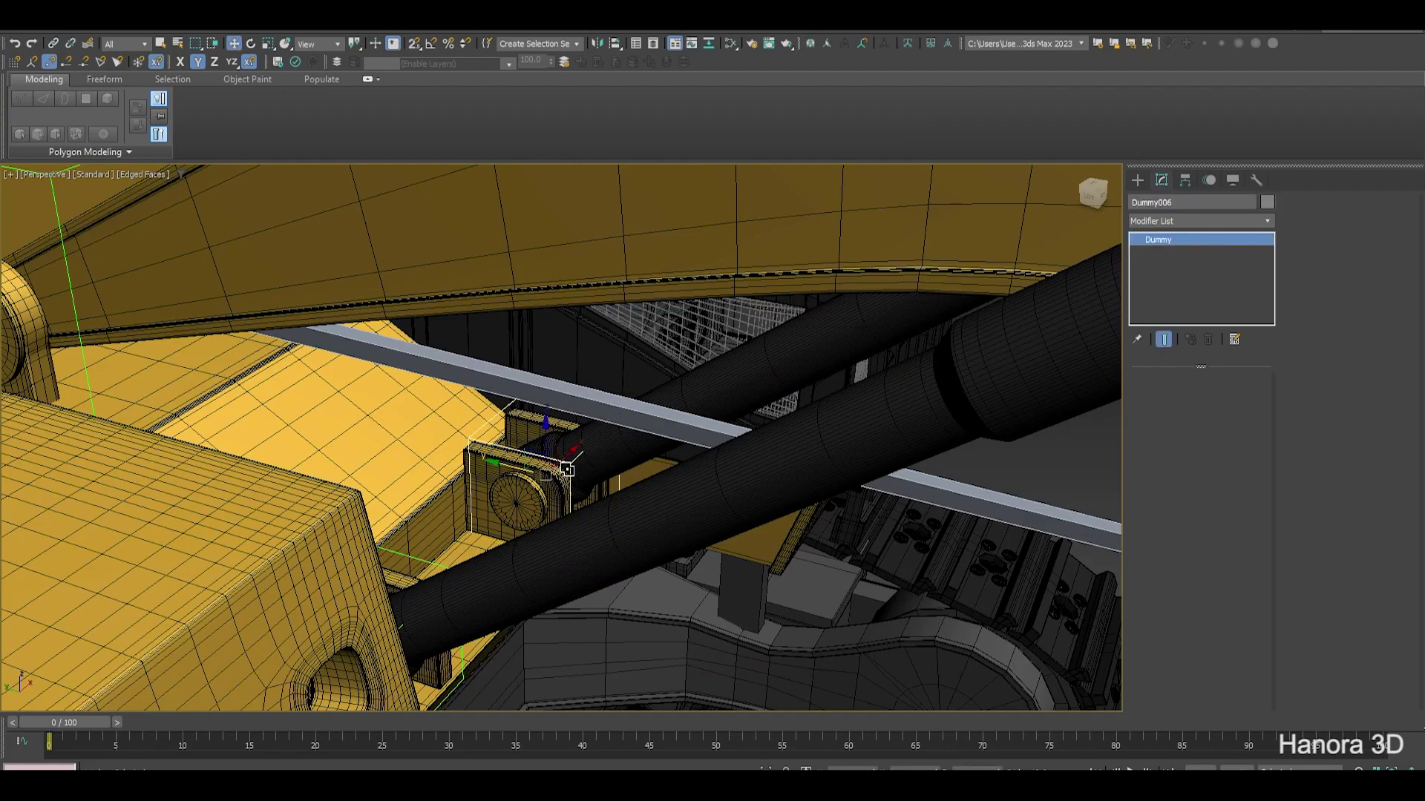
key("w")
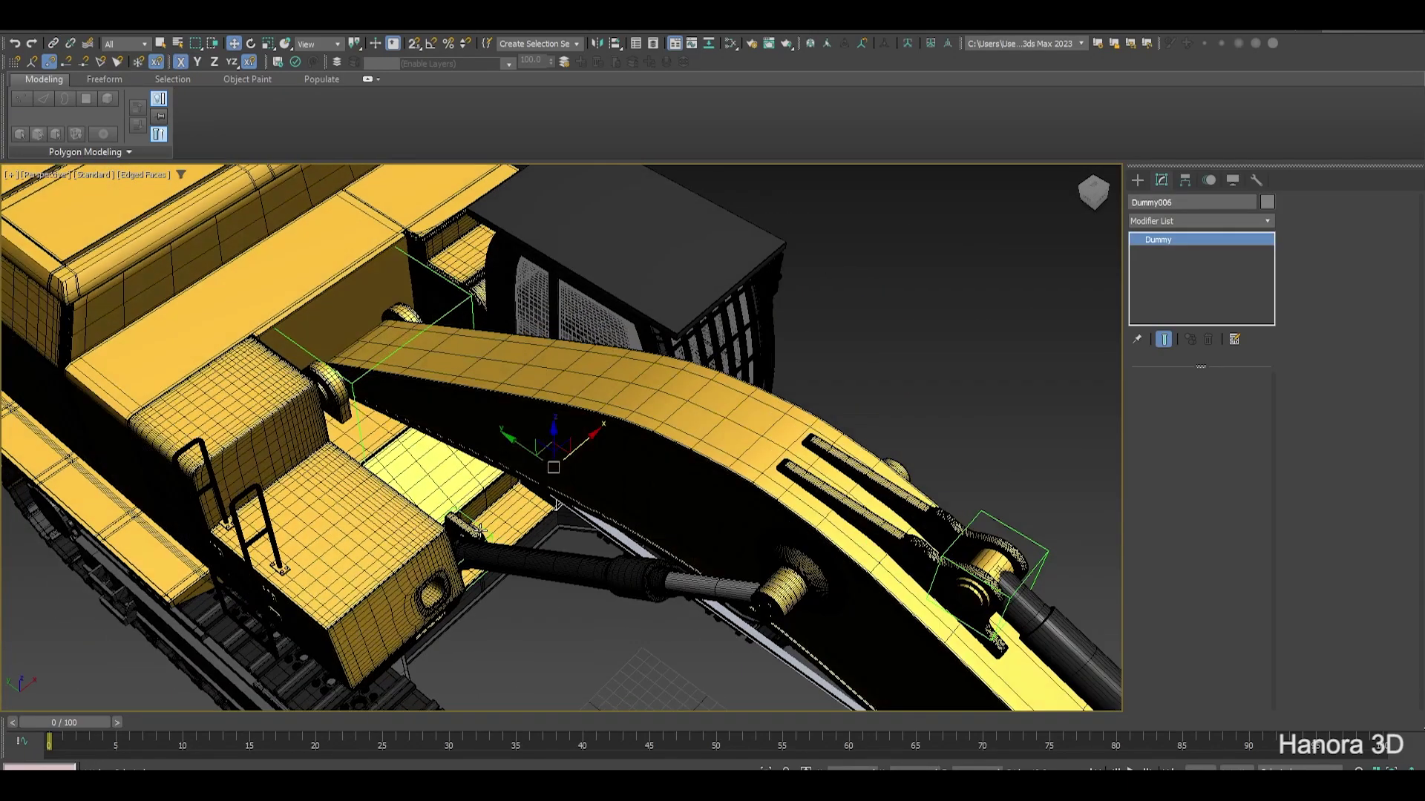
middle_click_drag(663, 371, 476, 530, "alt")
left_click(475, 530)
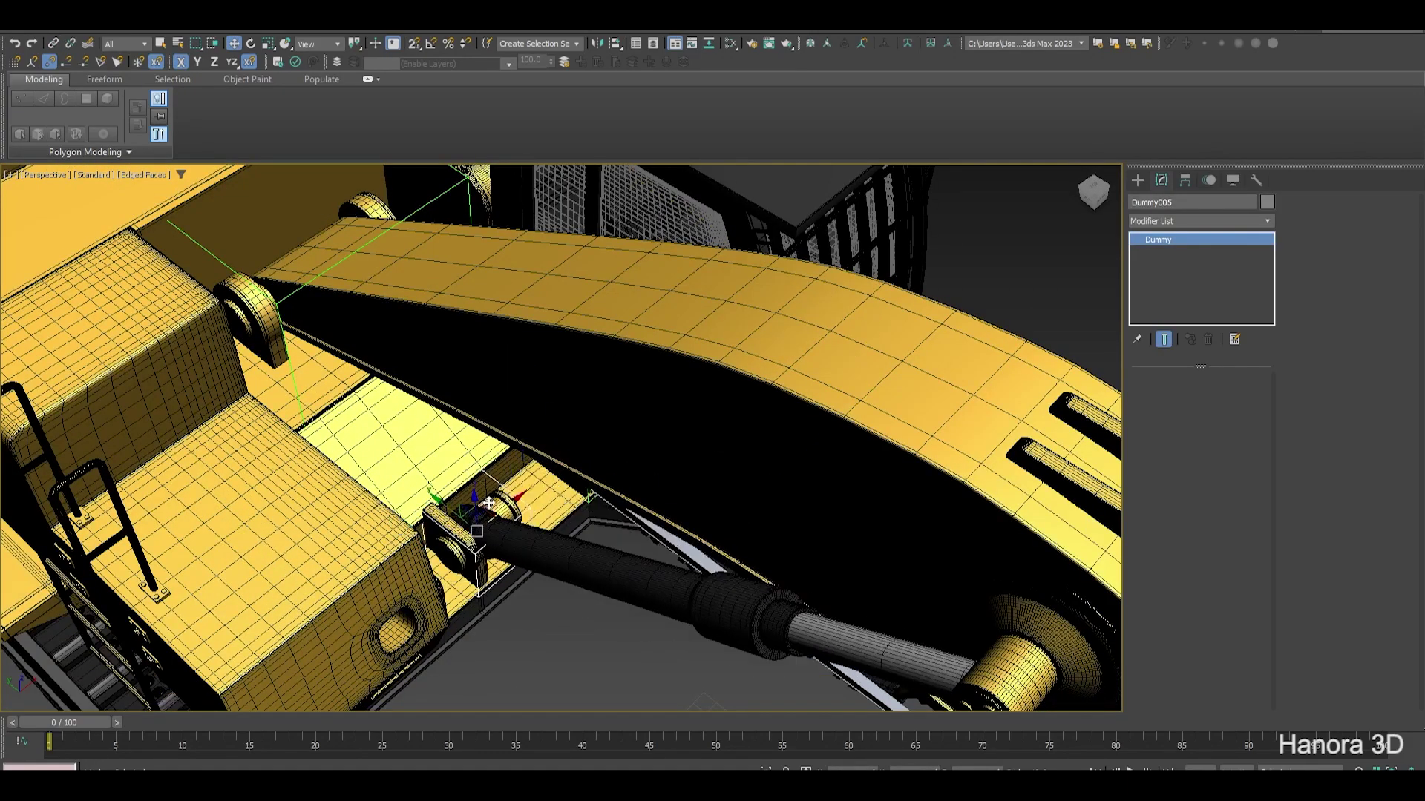
left_click_drag(476, 530, 509, 551)
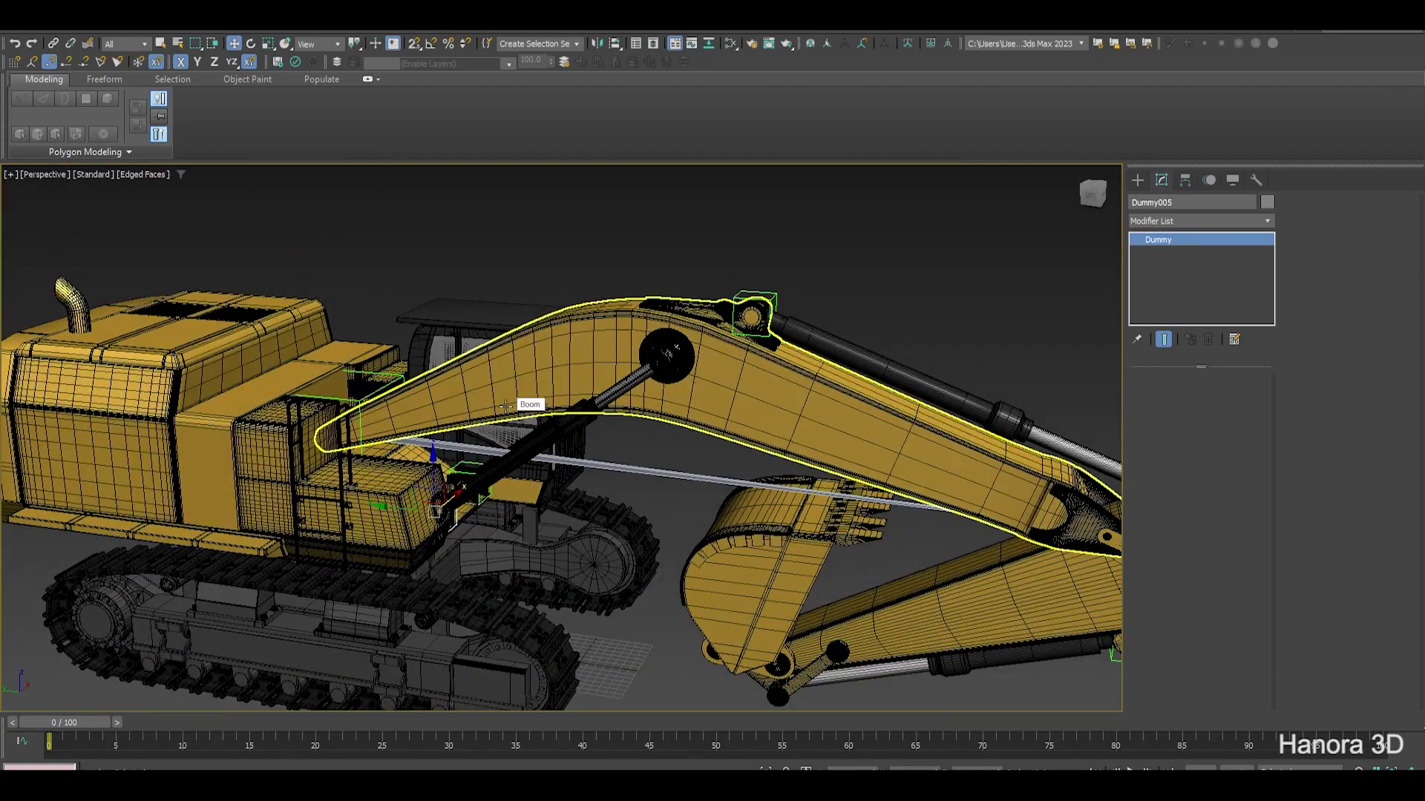
mouse_move(628, 541)
middle_mouse_down()
mouse_move(560, 534)
mouse_move(522, 509)
mouse_move(568, 528)
mouse_move(493, 416)
middle_mouse_up()
left_click(581, 648)
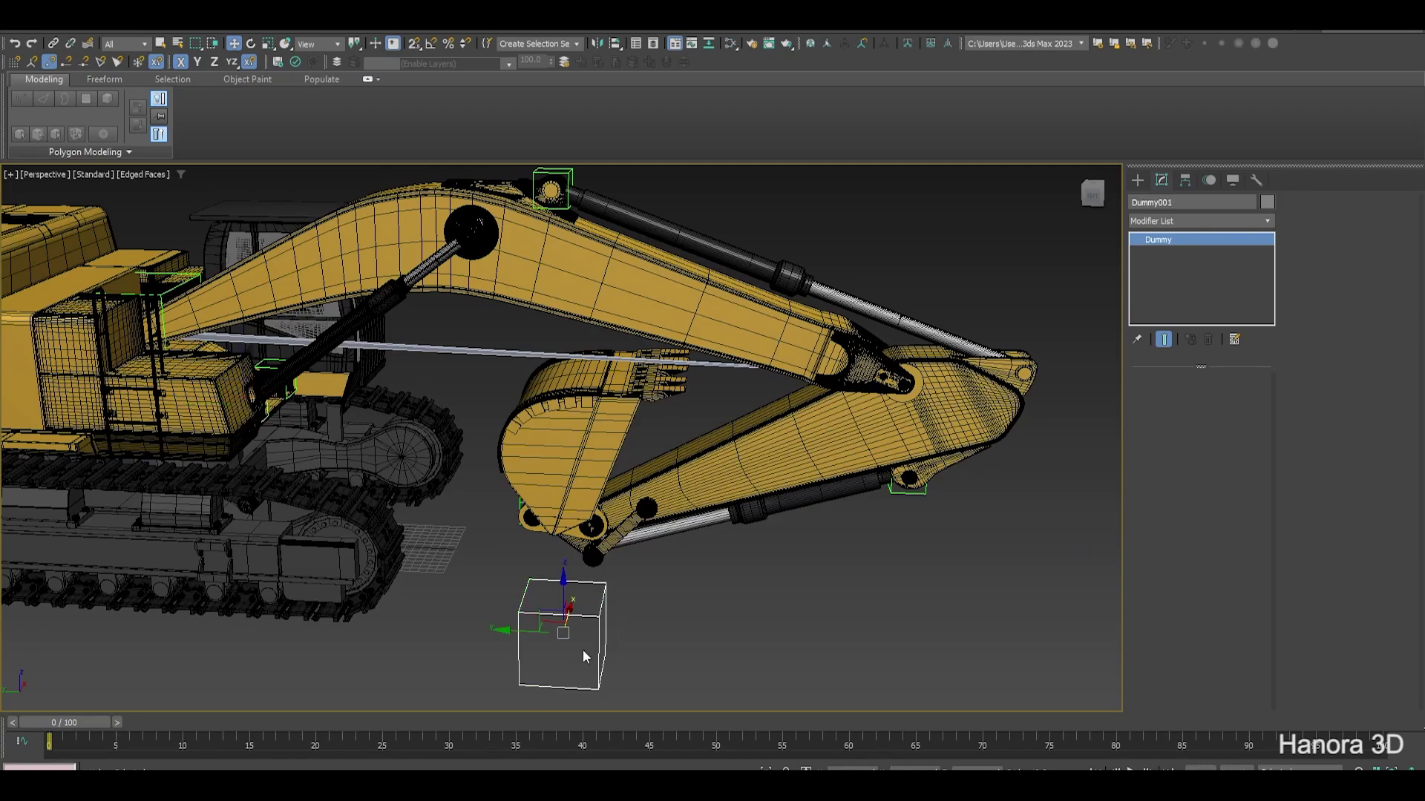
mouse_move(521, 628)
left_mouse_down()
mouse_move(881, 642)
mouse_move(865, 623)
mouse_move(1002, 614)
mouse_move(648, 597)
left_mouse_up()
Test-rotate the bucket about its pivot, then undo the rotation
scroll(647, 597, "down", 5)
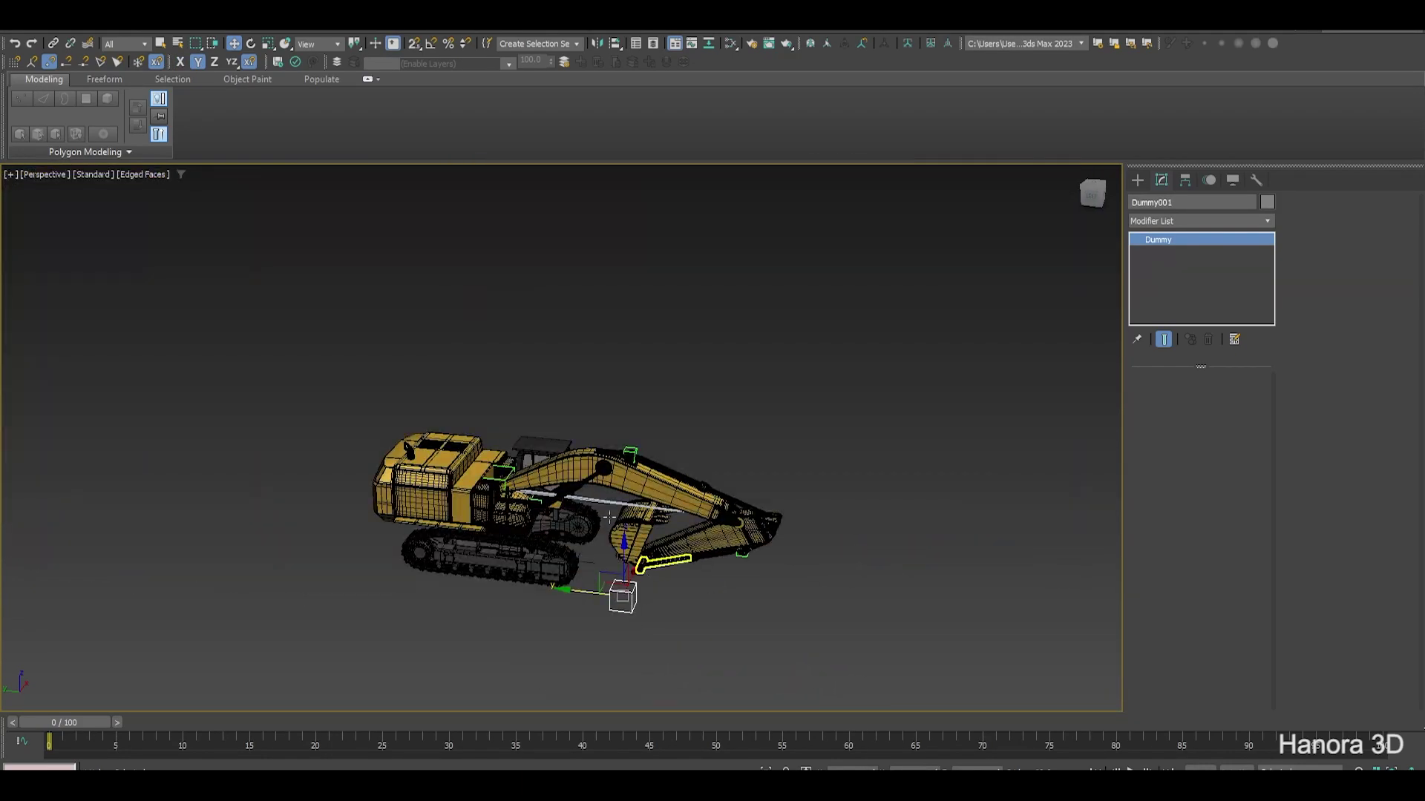
left_click(647, 530)
scroll(650, 588, "up", 3)
key("e")
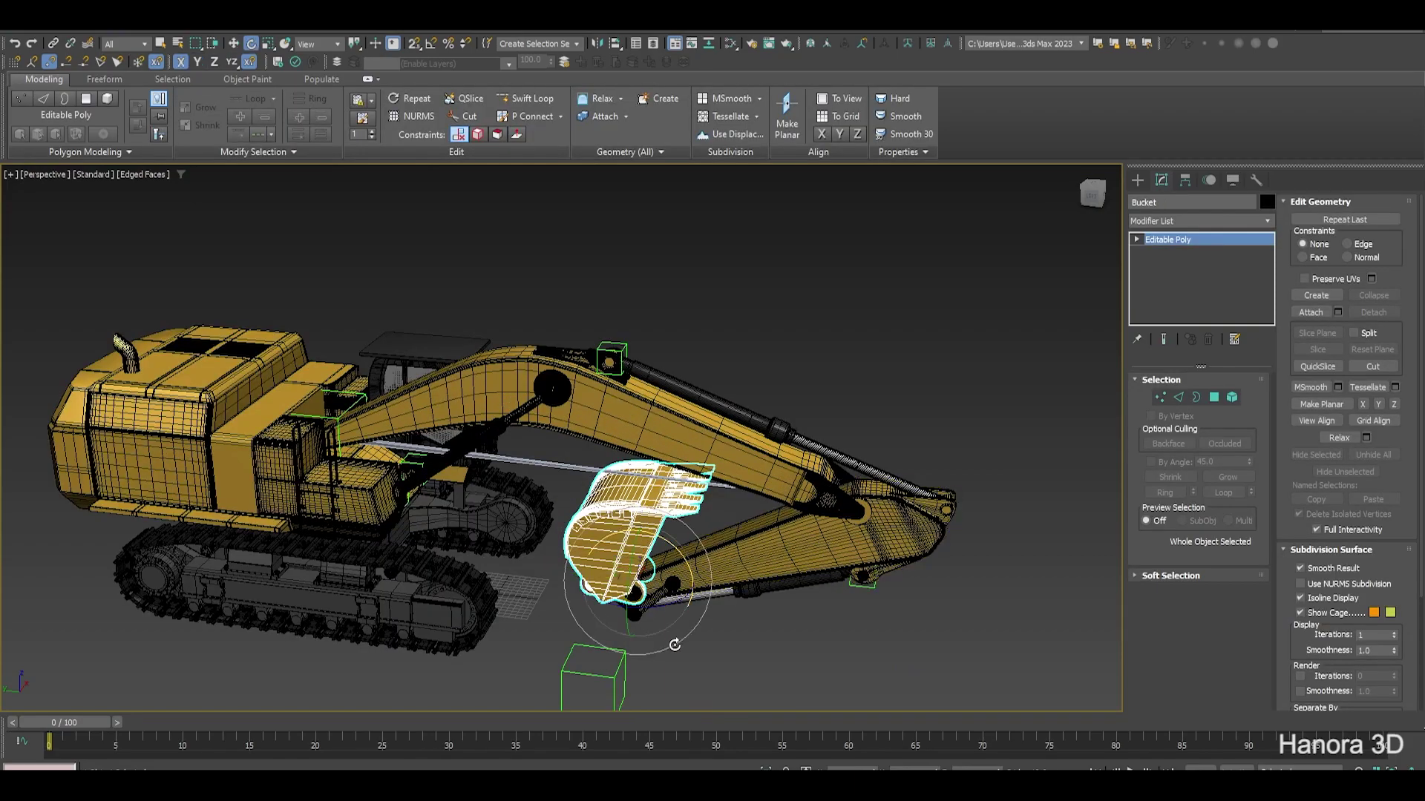
middle_click_drag(650, 588, 681, 572, "alt")
left_click_drag(682, 551, 614, 420)
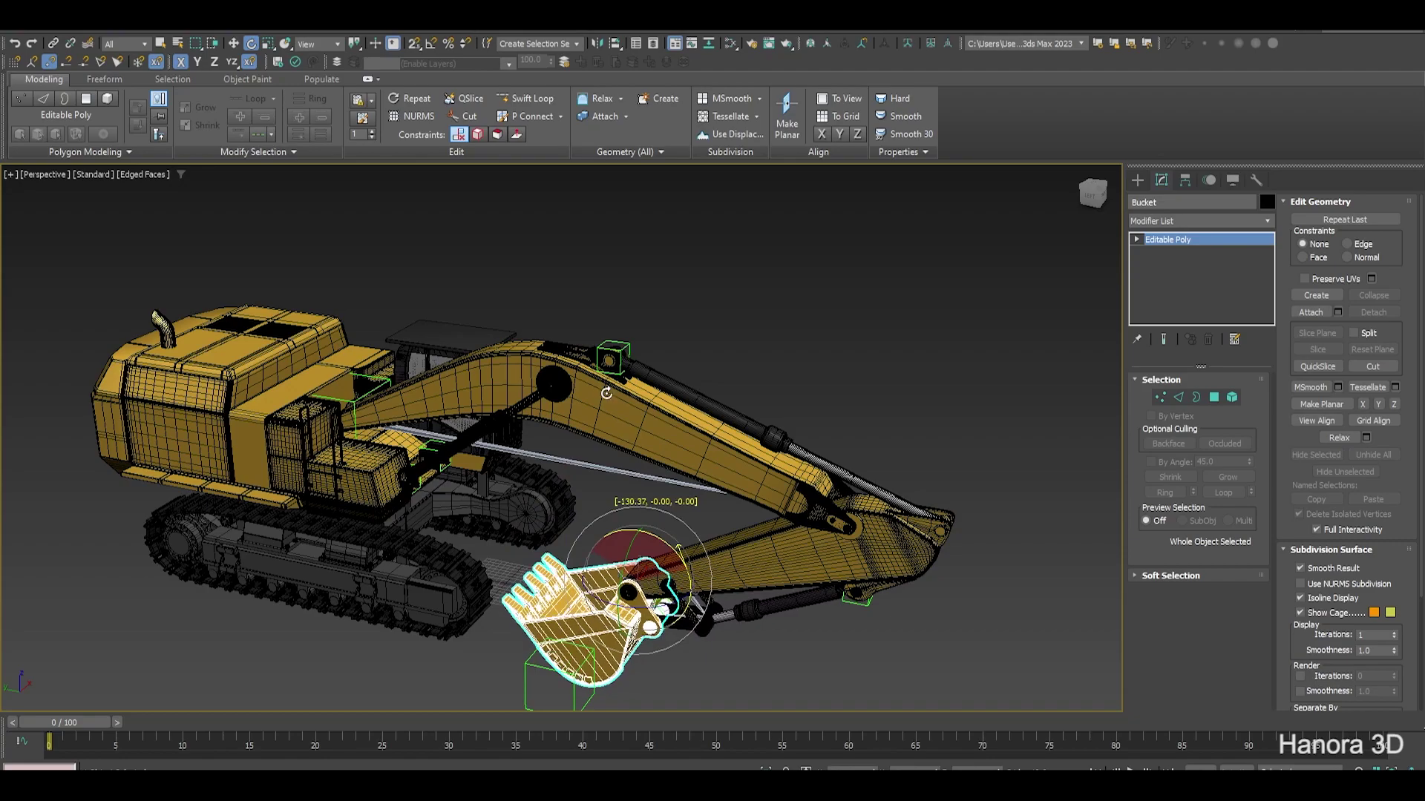
left_click_drag(613, 420, 608, 399)
key("ctrl+z")
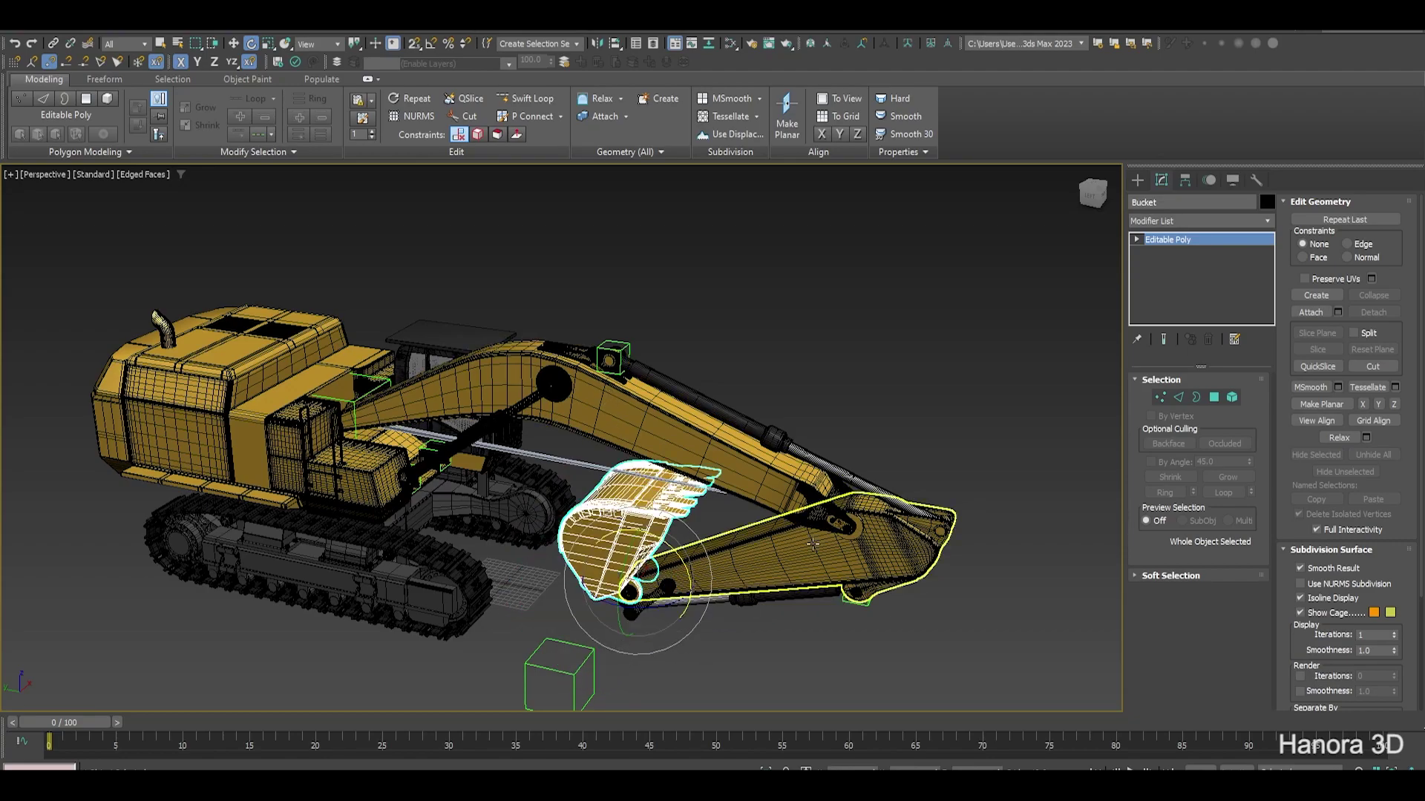
left_click(572, 677)
key("w")
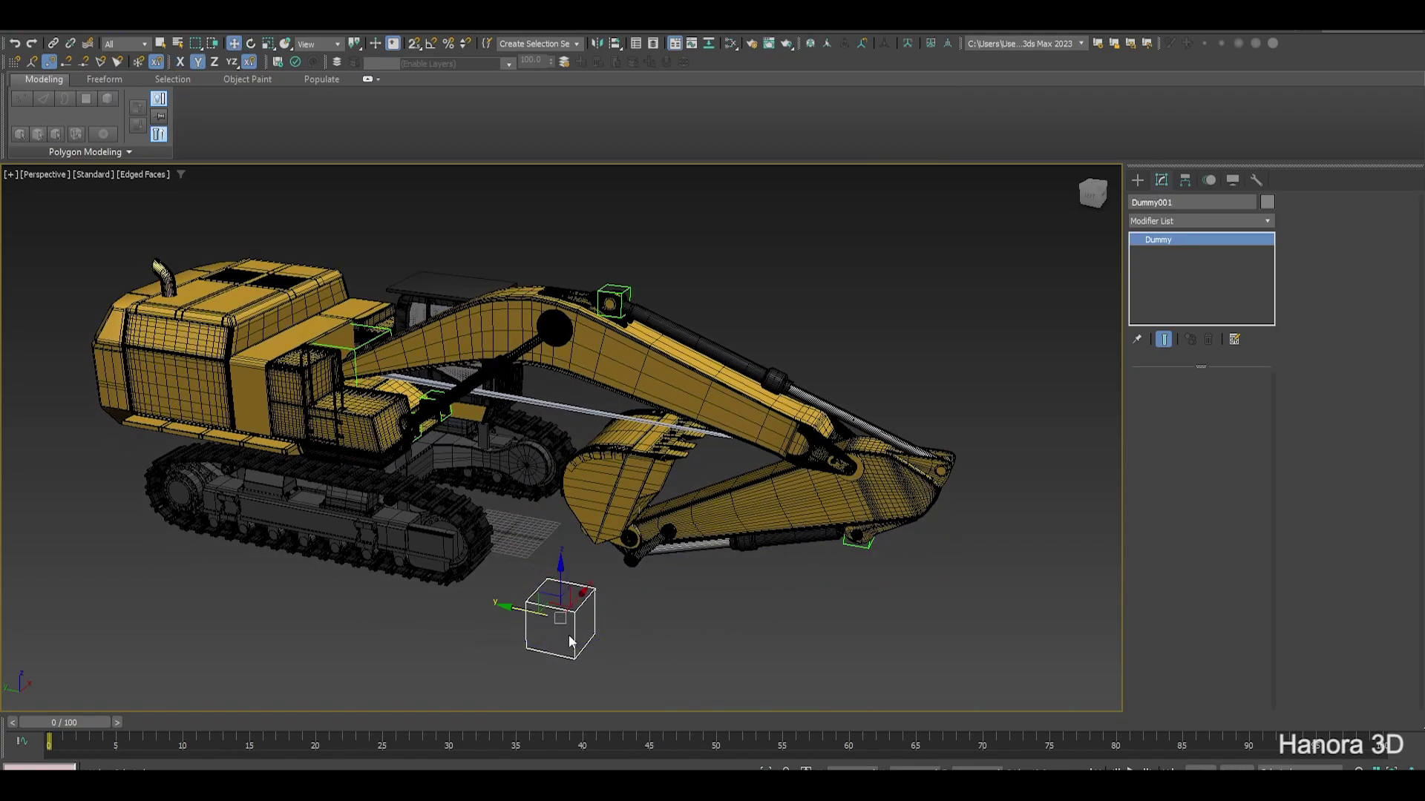
left_click_drag(521, 610, 946, 626)
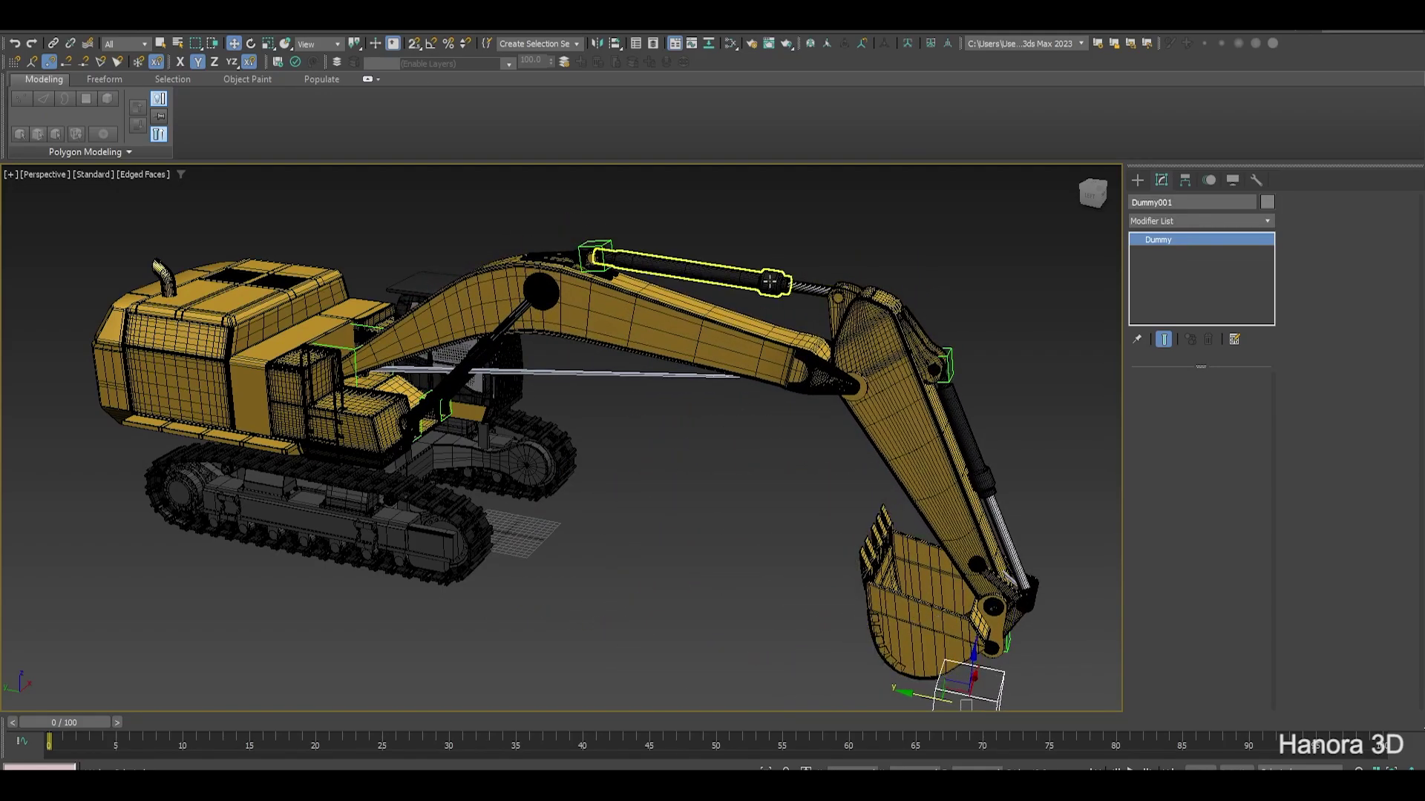
middle_click_drag(969, 665, 955, 612)
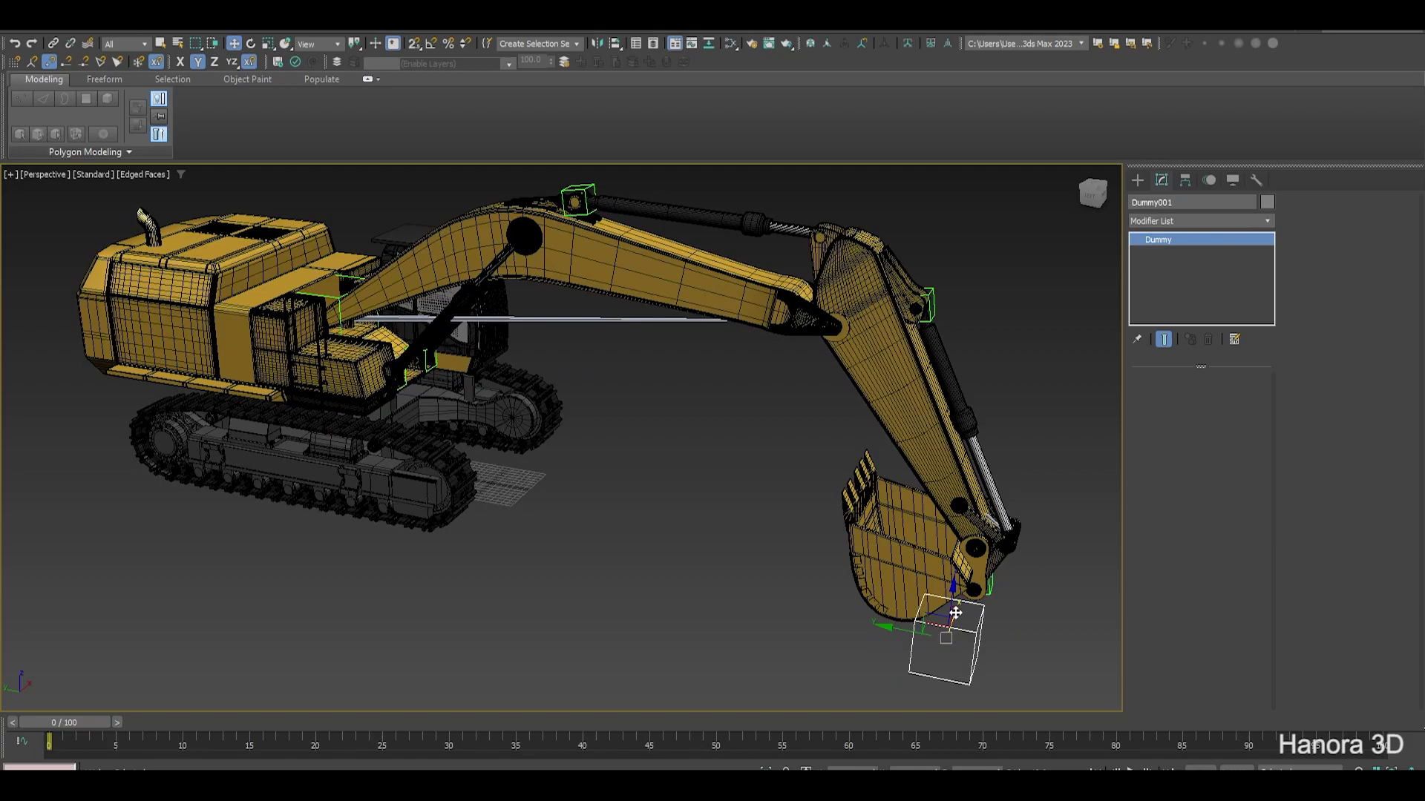
left_click_drag(951, 601, 854, 406)
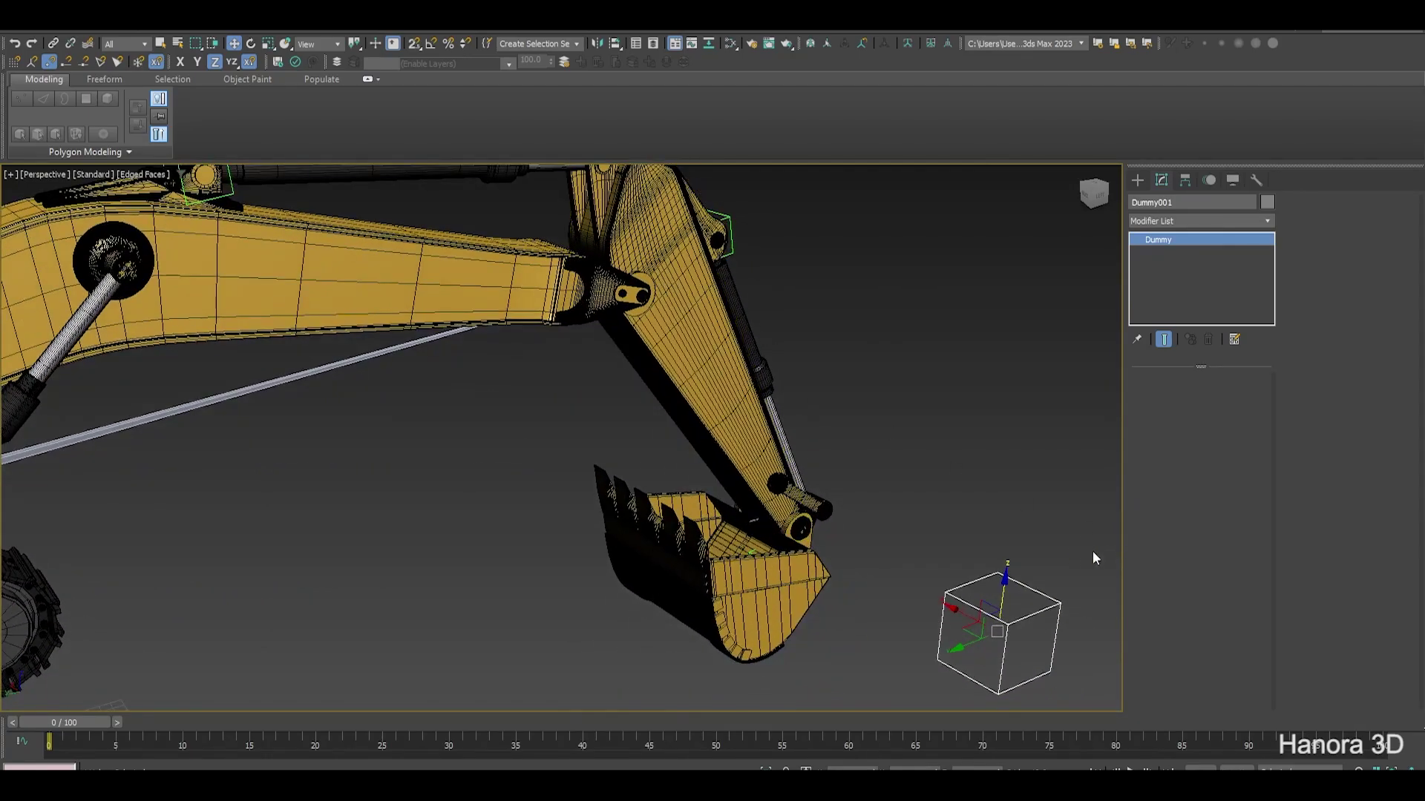
left_click_drag(1006, 593, 1004, 597)
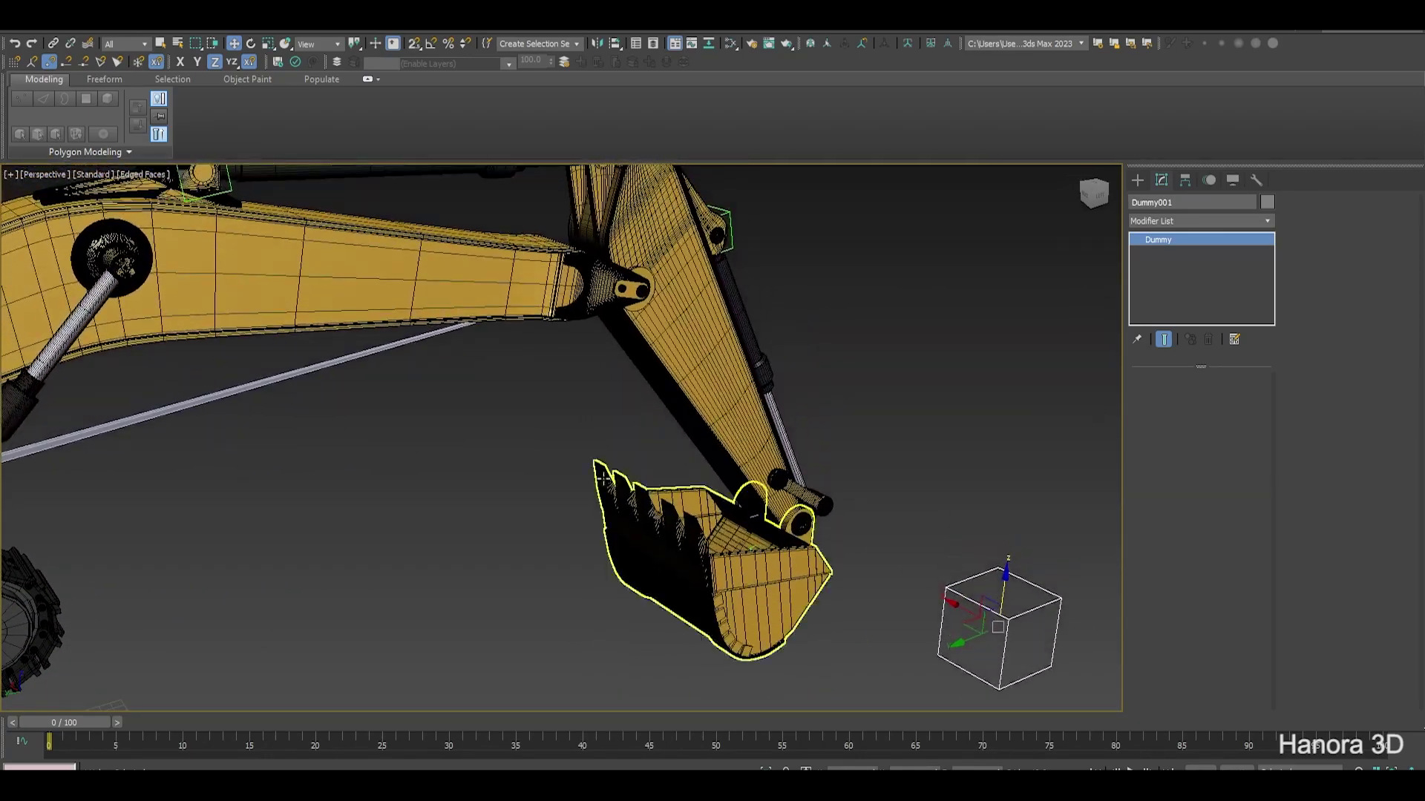
middle_click_drag(568, 475, 642, 459)
scroll(643, 460, "down", 5)
scroll(818, 501, "up", 3)
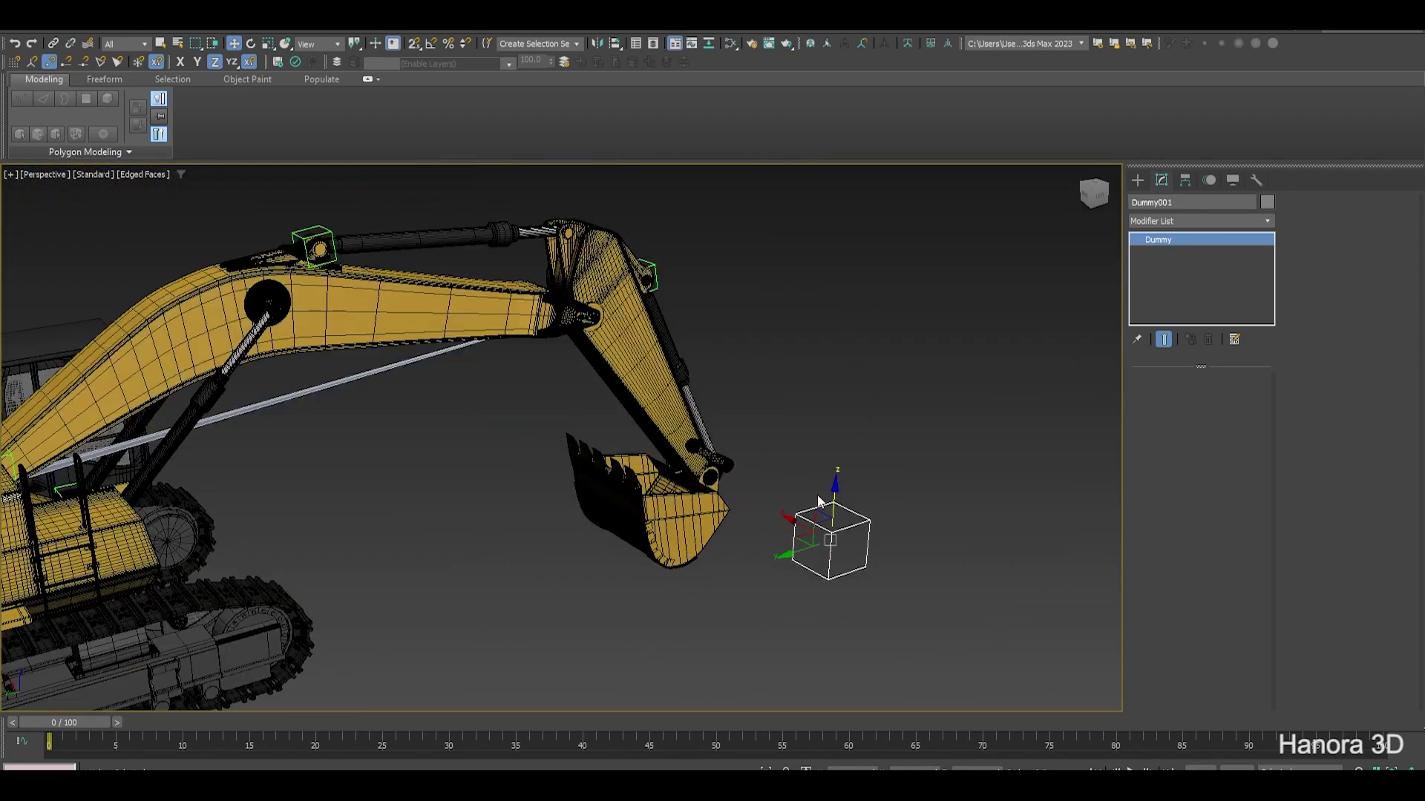
mouse_move(834, 496)
middle_mouse_down("alt")
mouse_move(562, 510)
mouse_move(741, 535)
mouse_move(477, 525)
mouse_move(509, 604)
mouse_move(564, 596)
mouse_move(578, 571)
middle_mouse_up("alt")
scroll(695, 616, "up", 3)
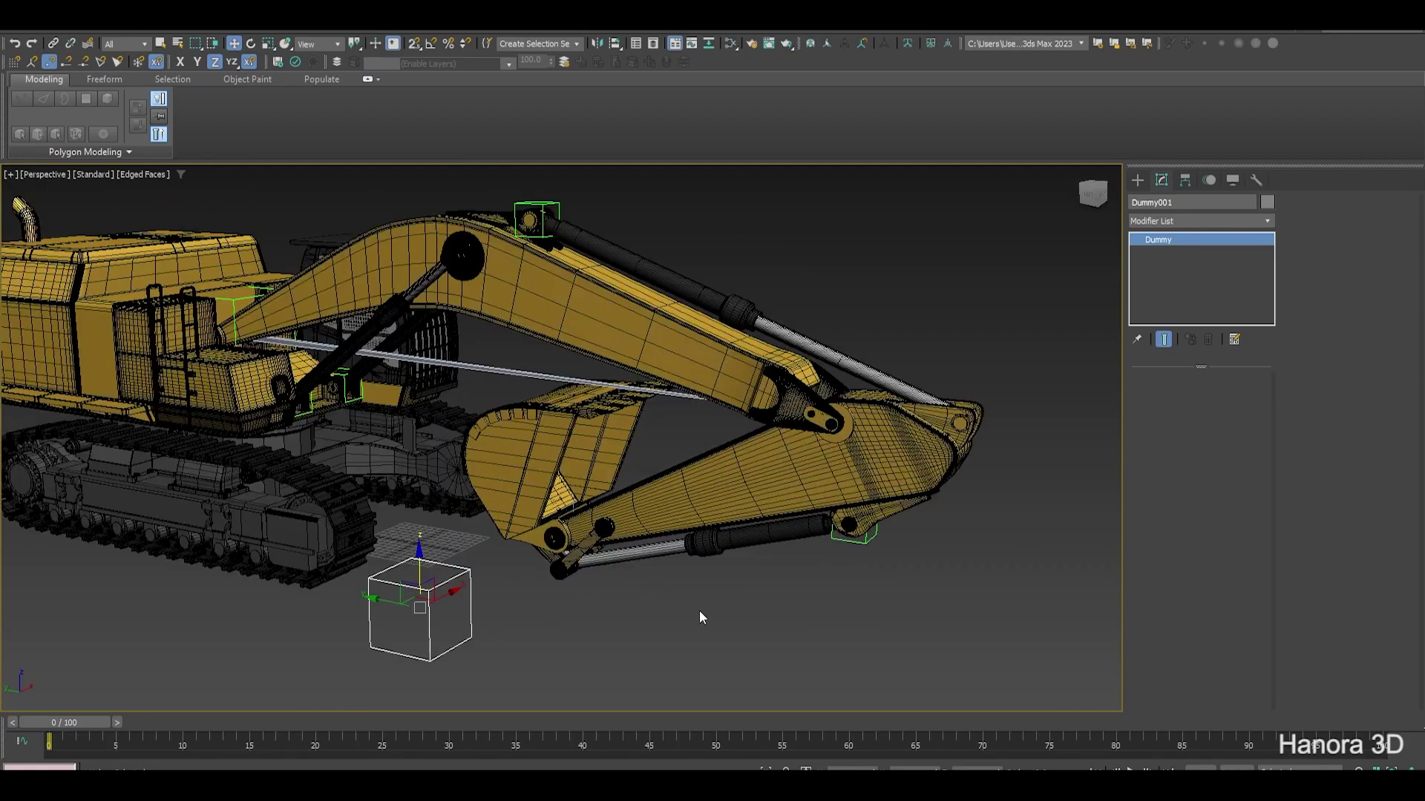
left_click(670, 619)
middle_click_drag(670, 619, 641, 620, "alt")
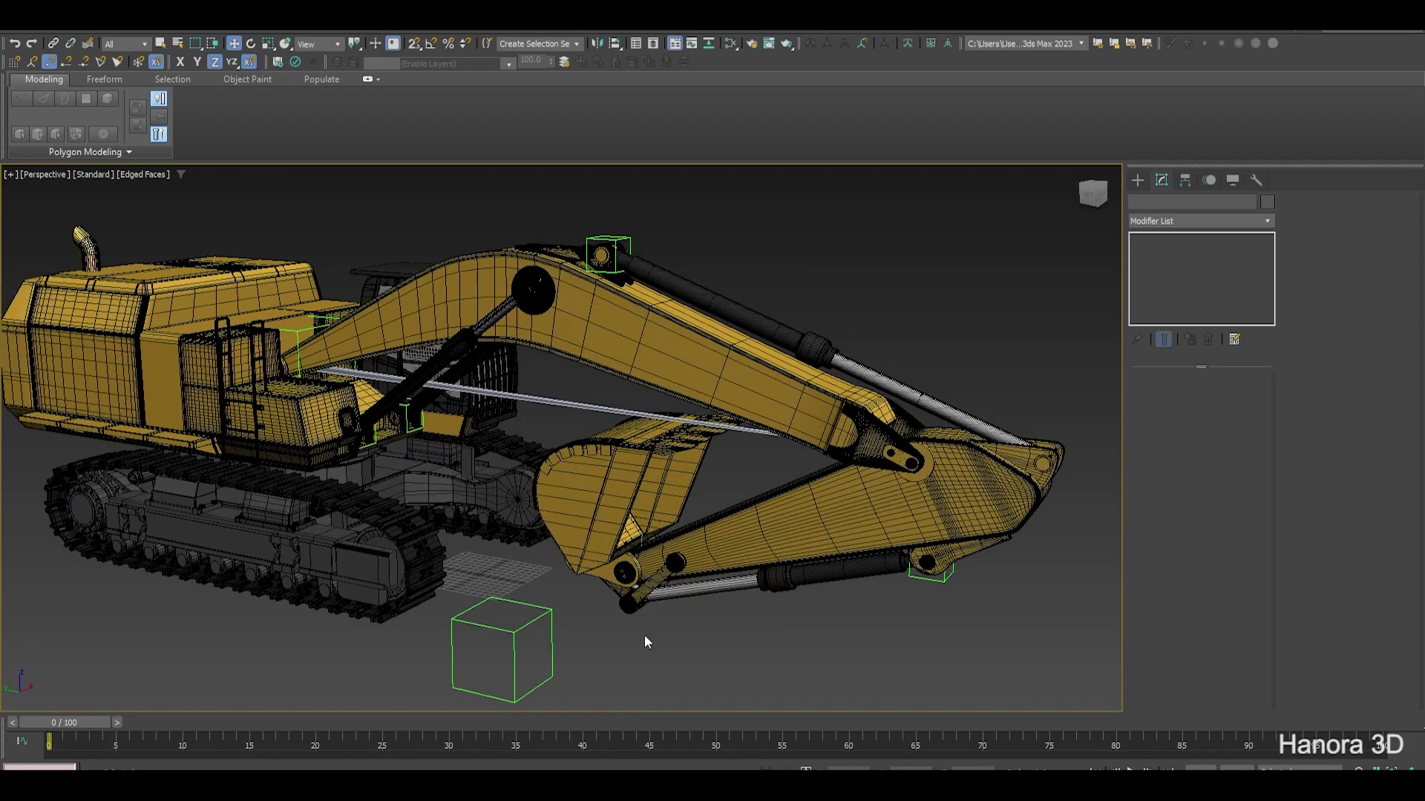